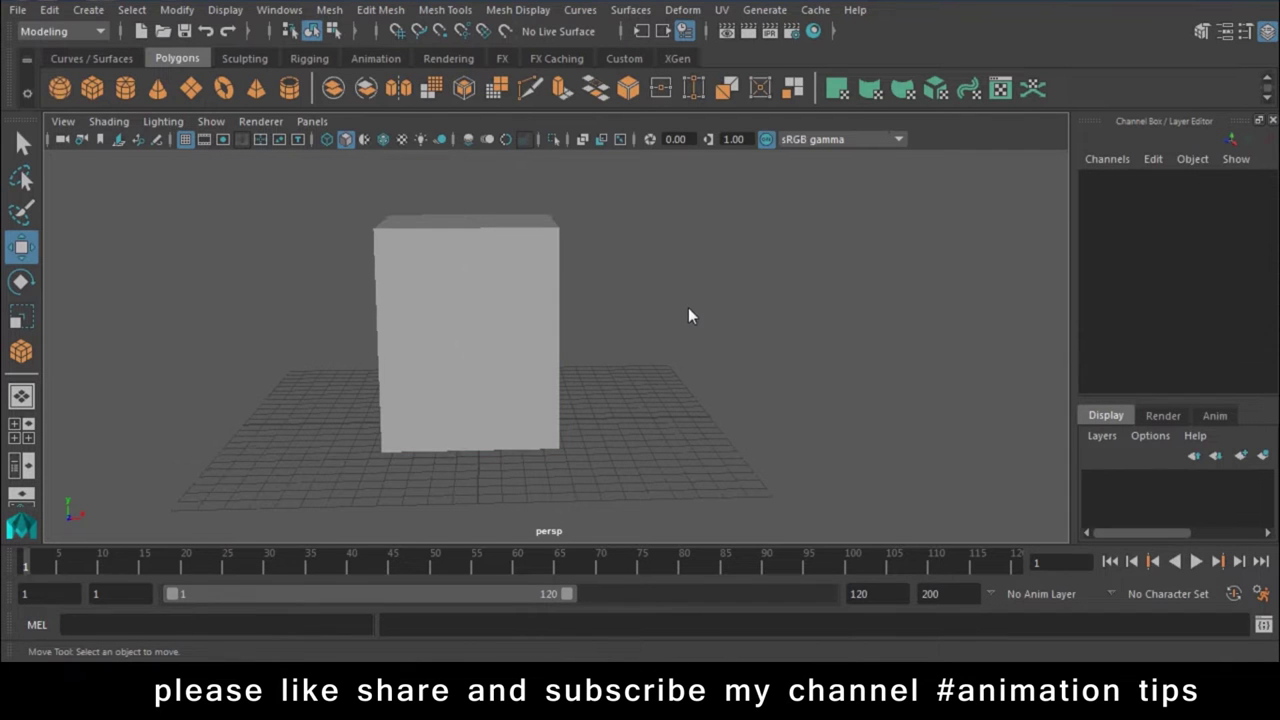
- Open the Hotkey Editor from Windows > Settings/Preferences
mouse_move(688, 307)
left_mouse_down("alt")
mouse_move(720, 377)
mouse_move(676, 399)
mouse_move(694, 401)
left_mouse_up("alt")
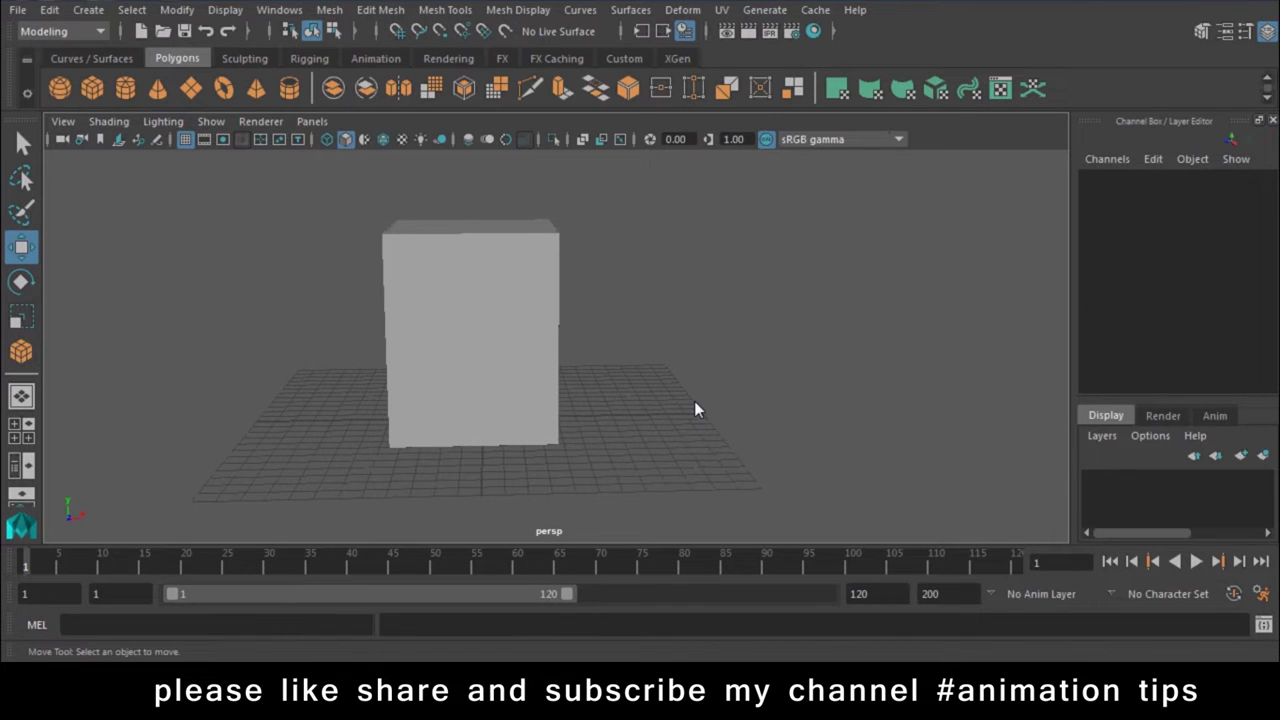
left_click(270, 10)
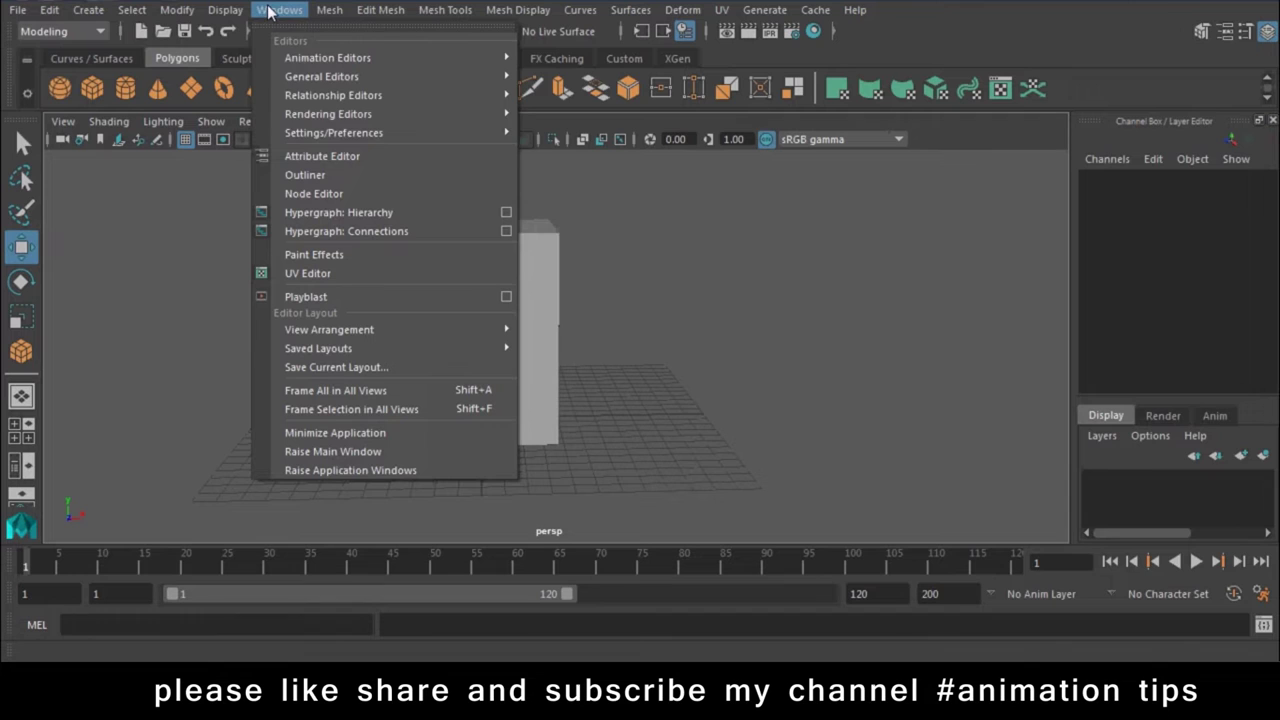
mouse_move(334, 133)
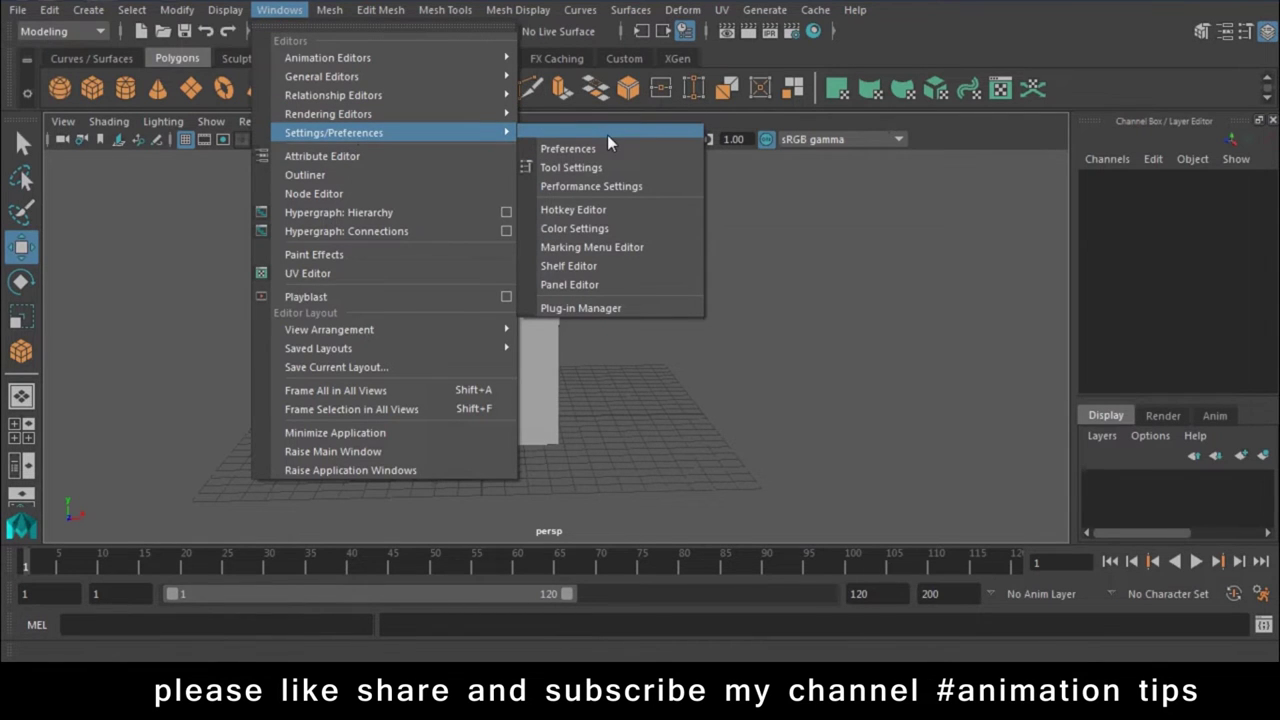
left_click(590, 214)
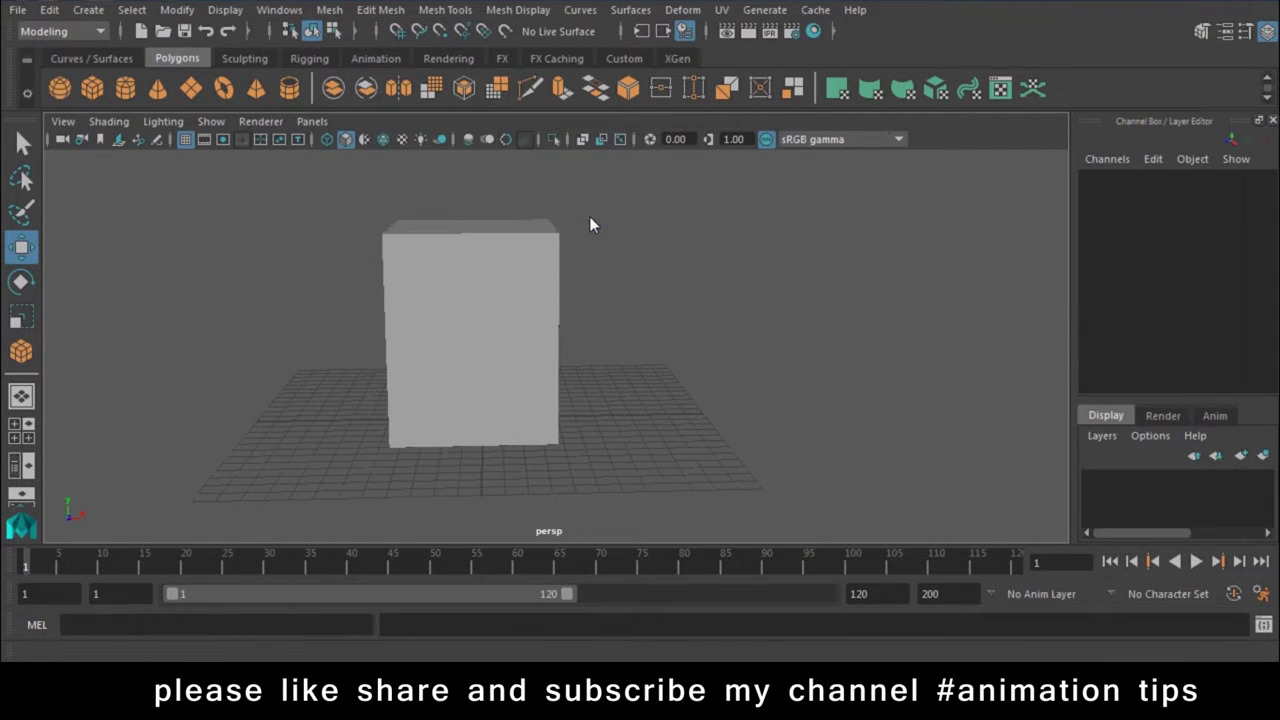
left_click(281, 12)
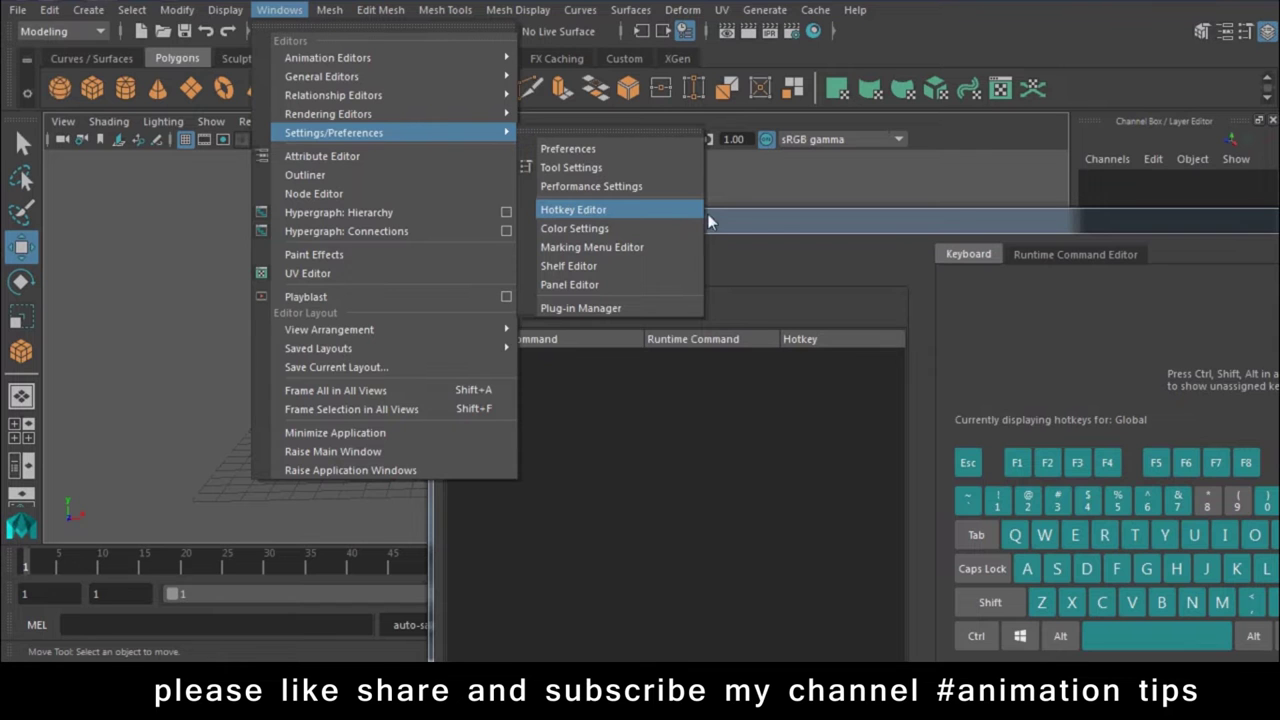
- Drag the Hotkey Editor up and left into full view, glancing at the Edit menu
left_click(586, 216)
mouse_move(464, 217)
left_mouse_down()
mouse_move(412, 133)
mouse_move(412, 223)
left_mouse_up()
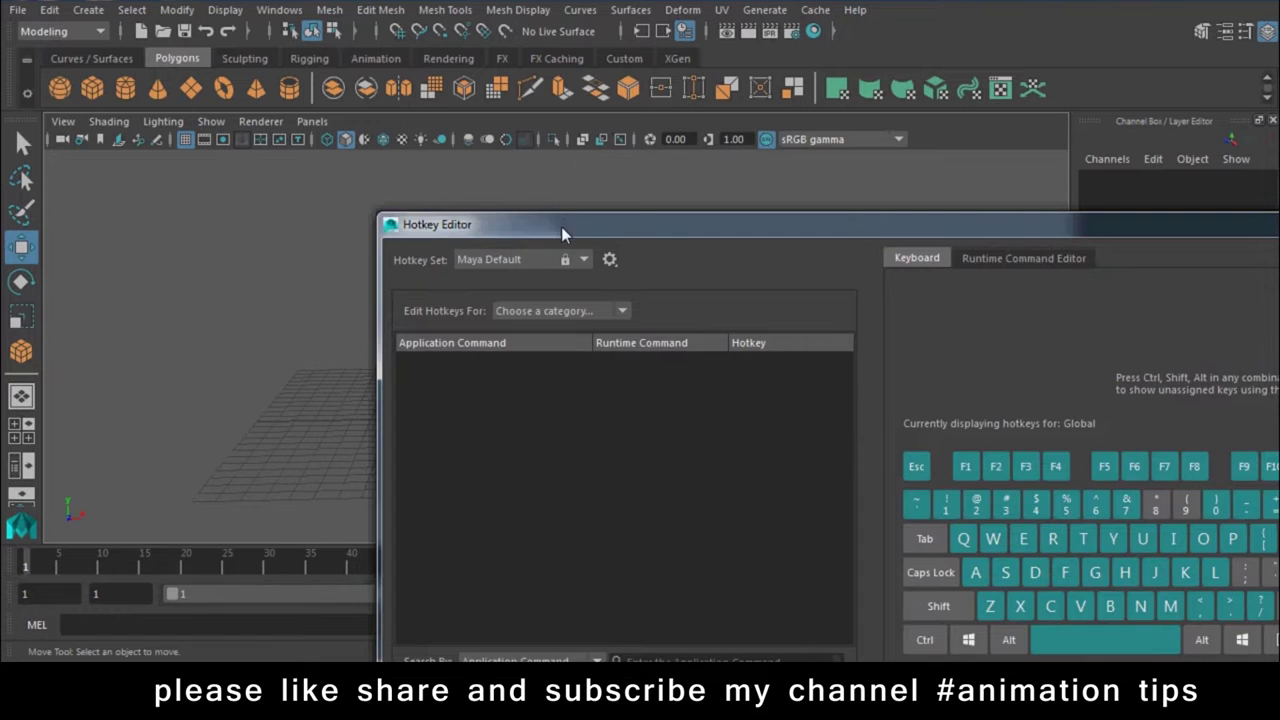
left_click_drag(561, 226, 573, 147)
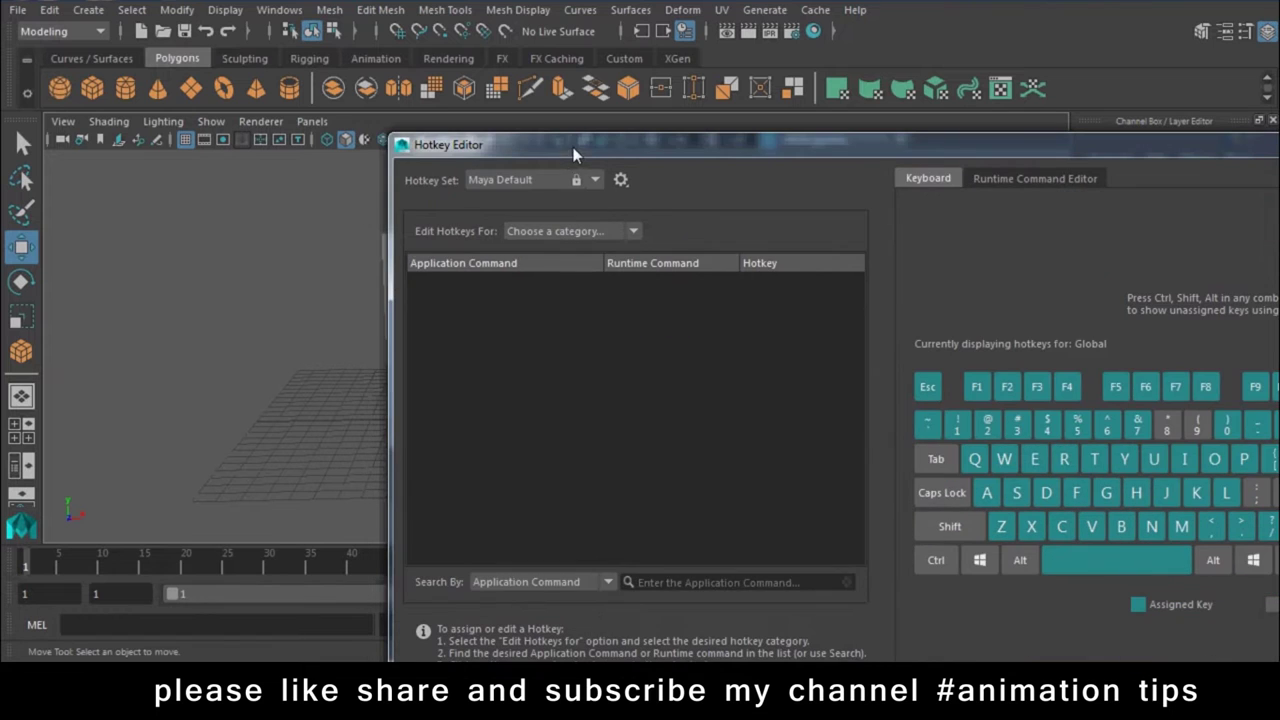
left_click(50, 10)
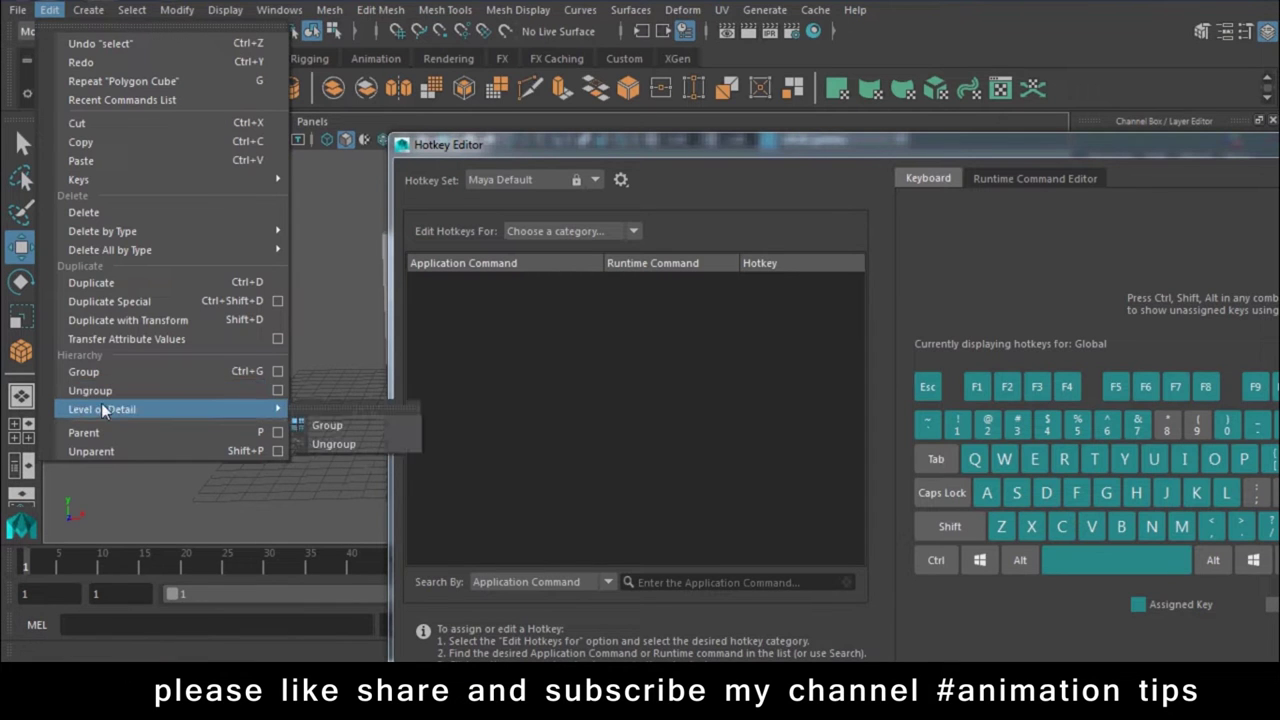
left_click(701, 147)
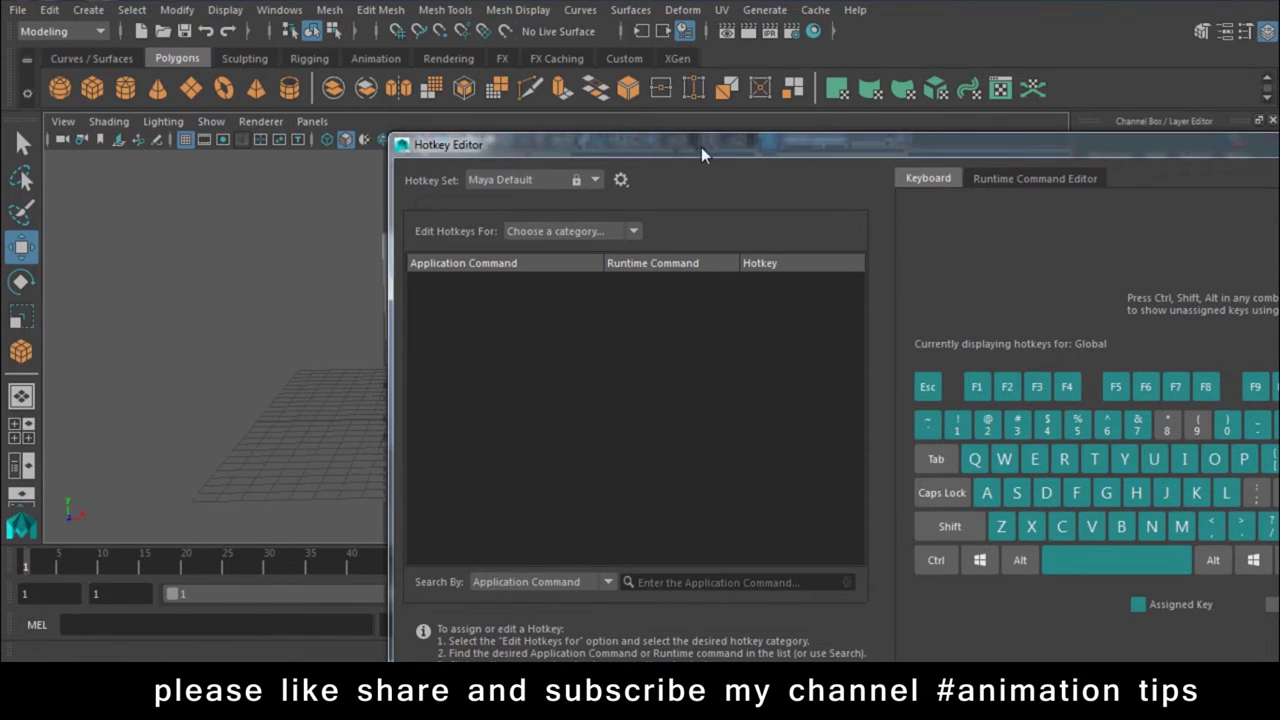
left_click_drag(701, 147, 603, 72)
- Check the Maya Default hotkey set and open the Edit Hotkeys For category list
left_click(465, 104)
left_click(486, 157)
left_click(450, 156)
left_click(457, 155)
left_click(457, 155)
left_click(457, 155)
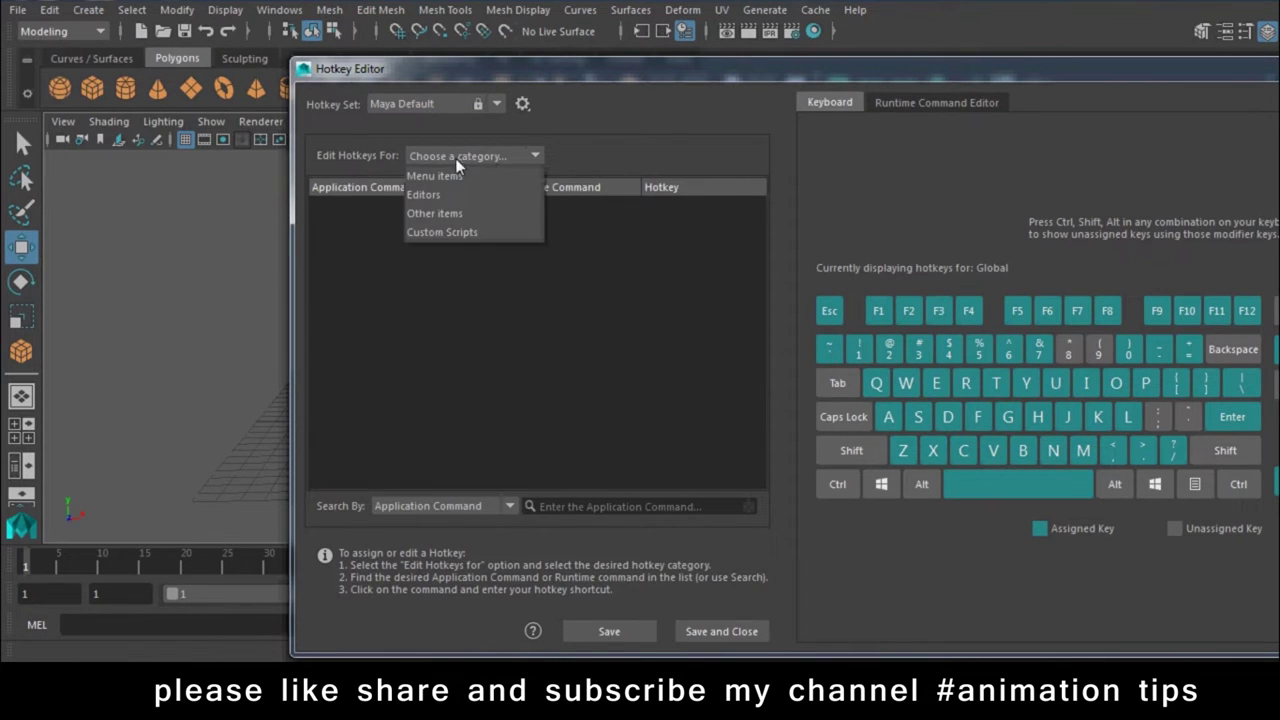
- Assign Ctrl+Shift+G to Edit > Group (Option) under Menu items and save the hotkeys
key("Escape")
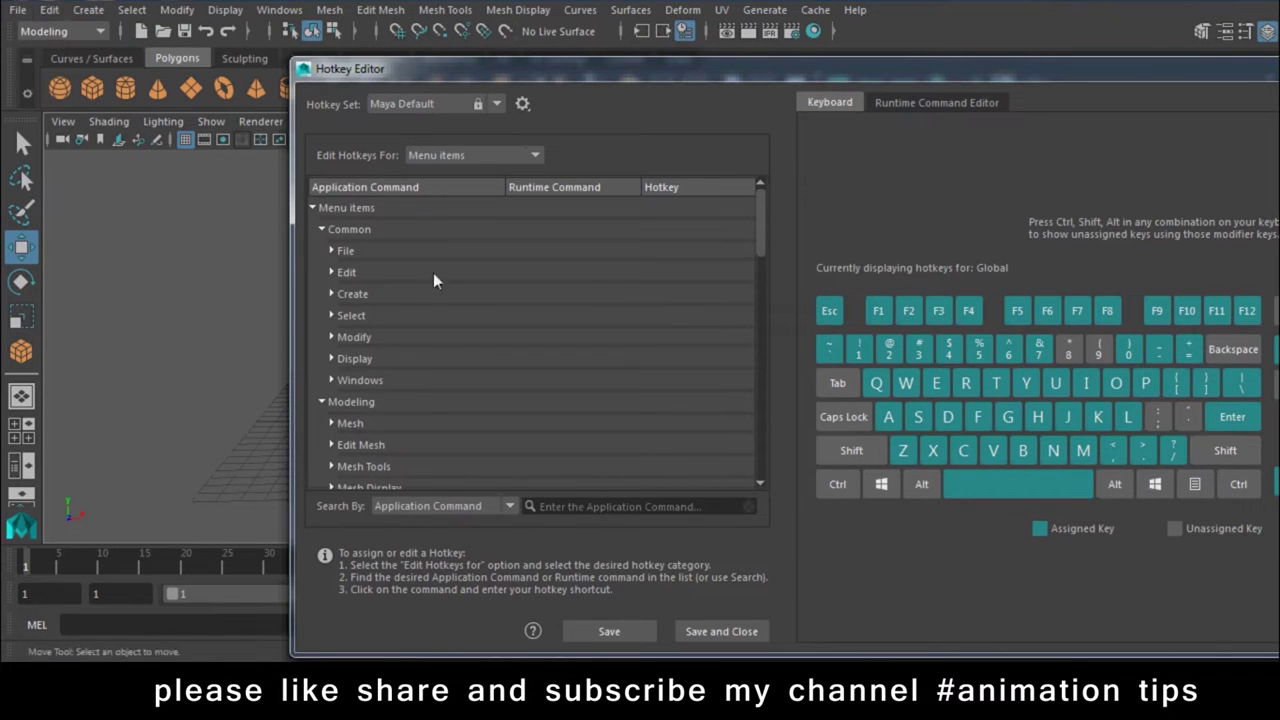
left_click(330, 273)
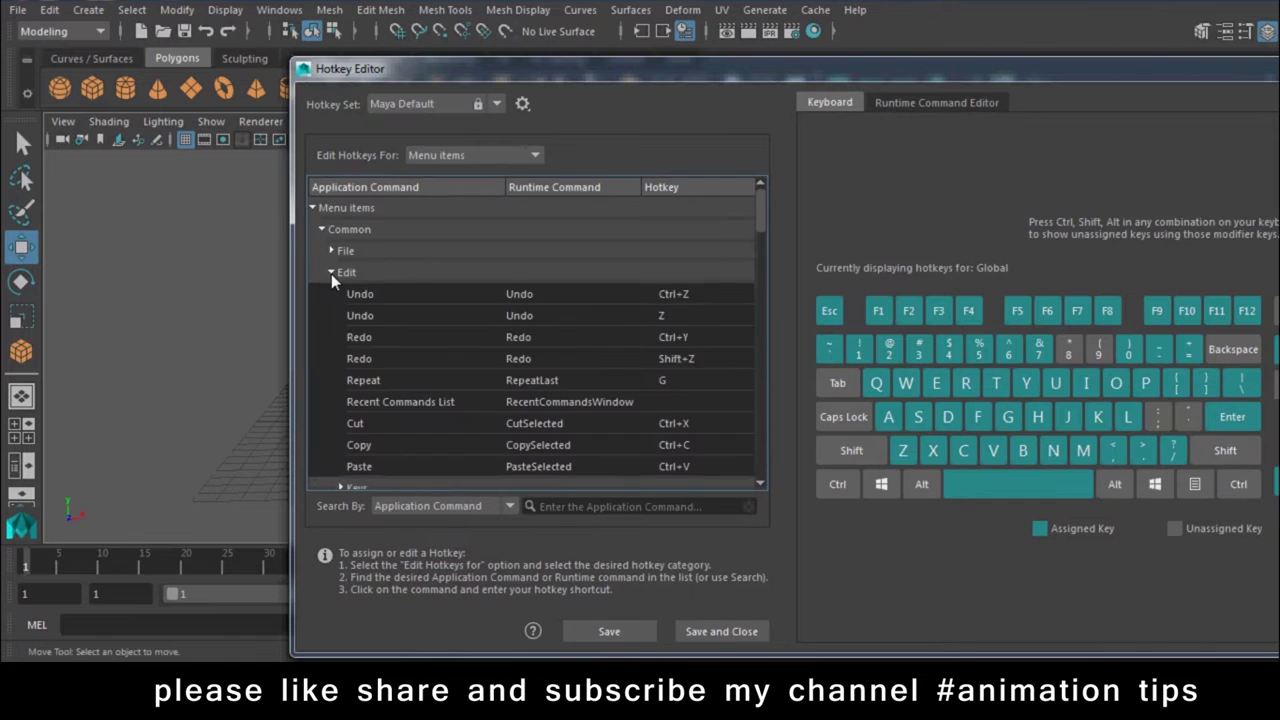
scroll(331, 274, "down", 1)
scroll(331, 274, "down", 1)
scroll(331, 274, "down", 3)
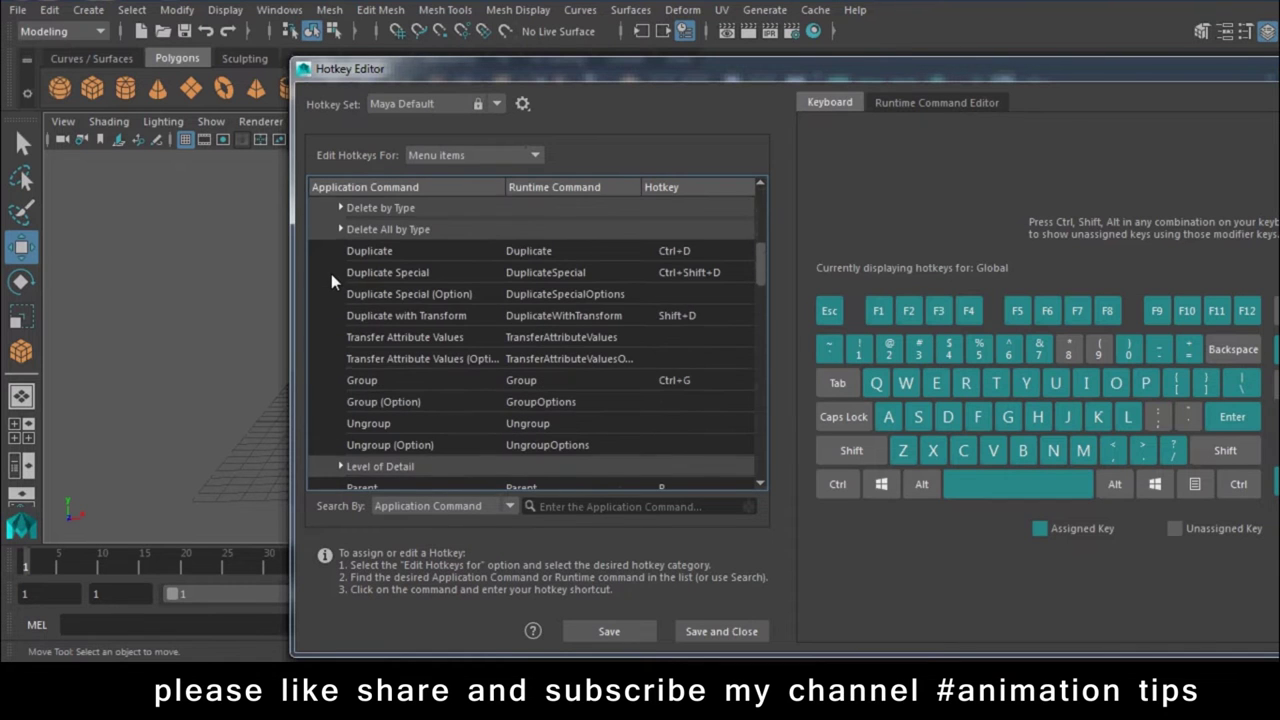
left_click(536, 404)
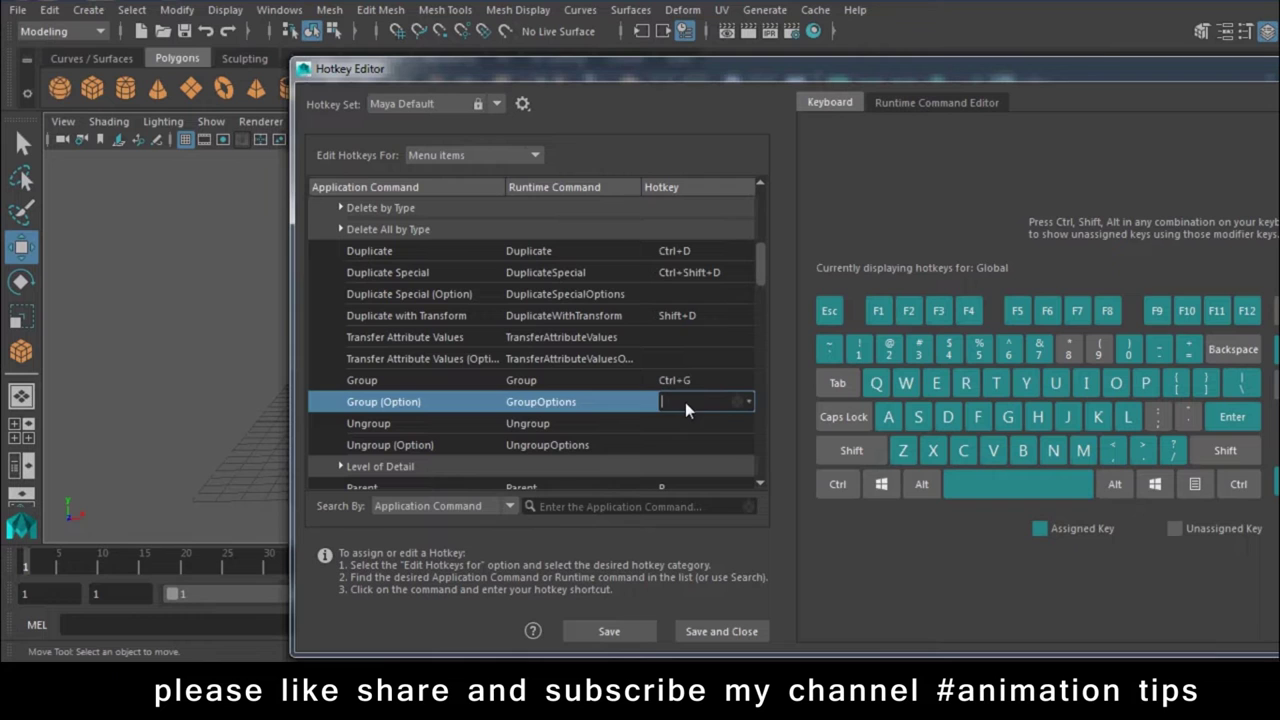
key("ctrl+shift")
key("ctrl+shift+g")
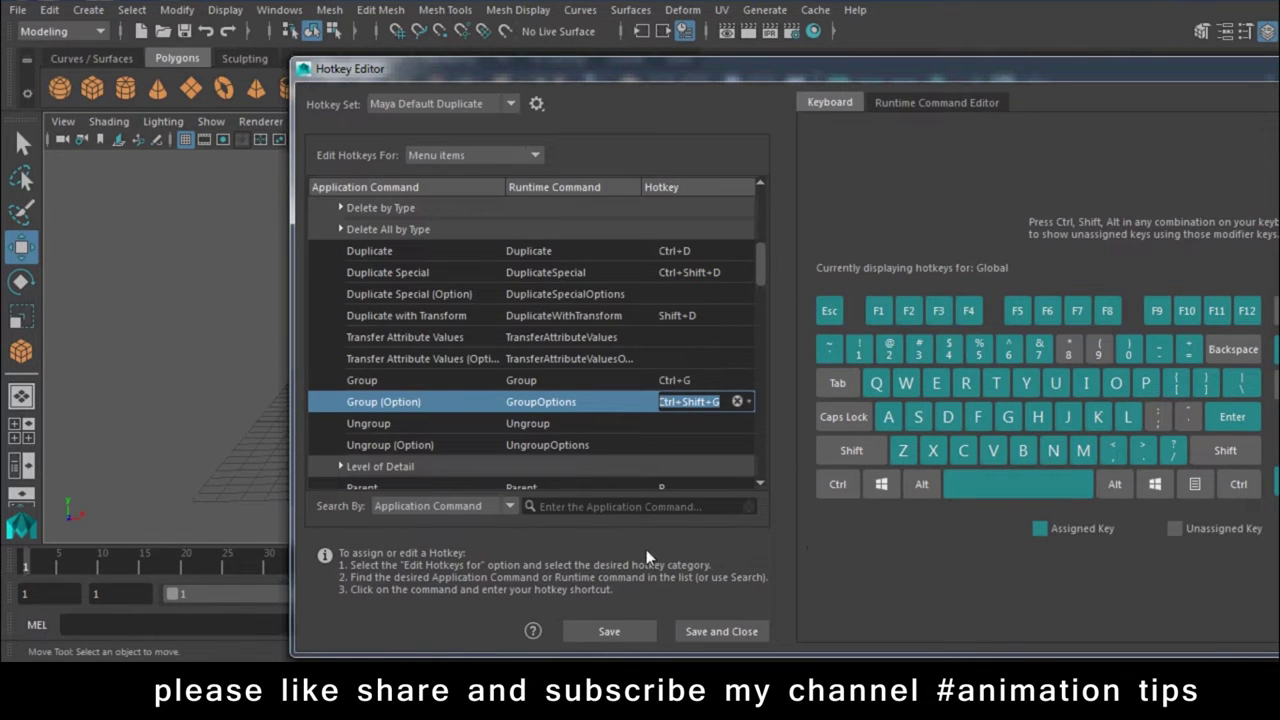
left_click(599, 630)
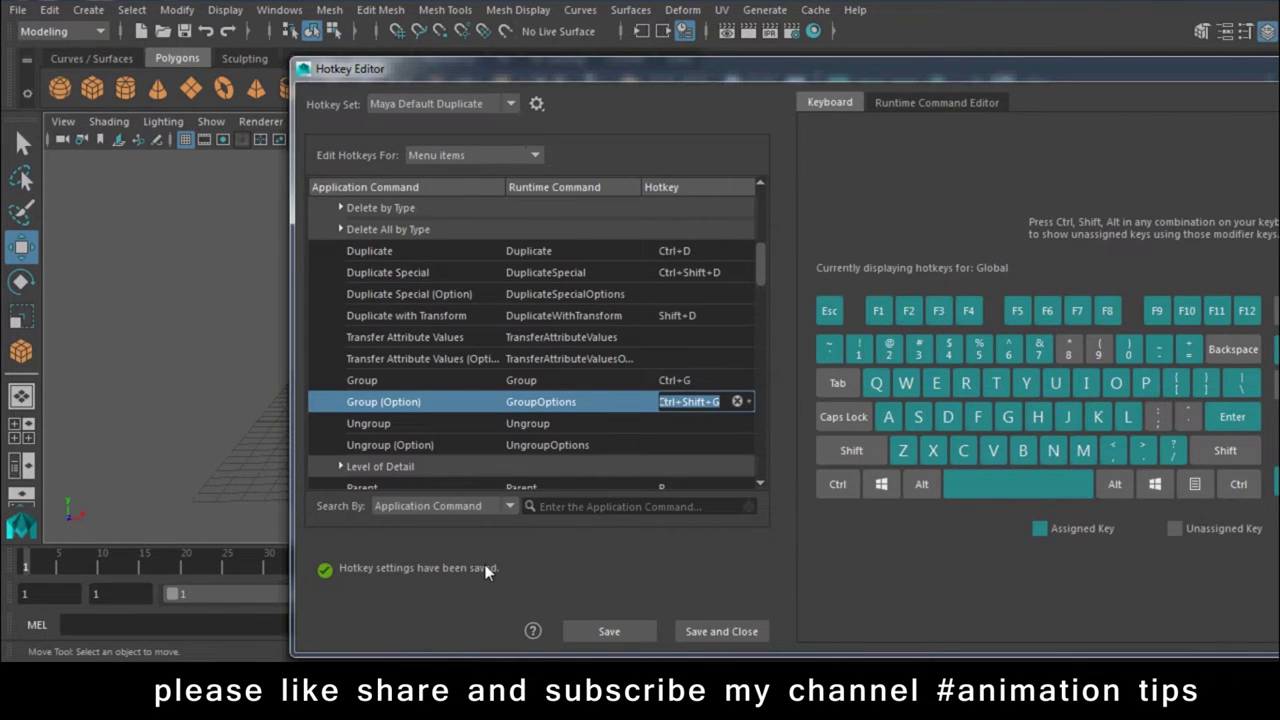
- Save and close the hotkeys, then make two copies of the cube spaced along X
left_click(731, 629)
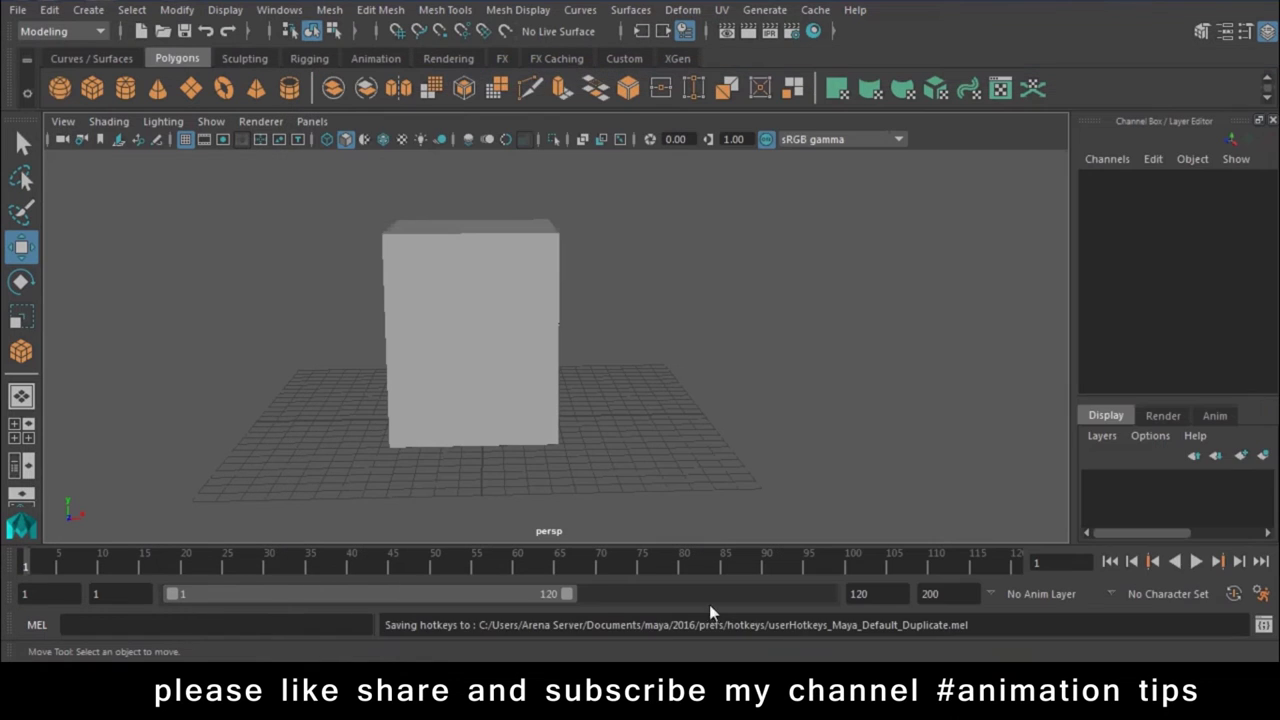
left_click(49, 9)
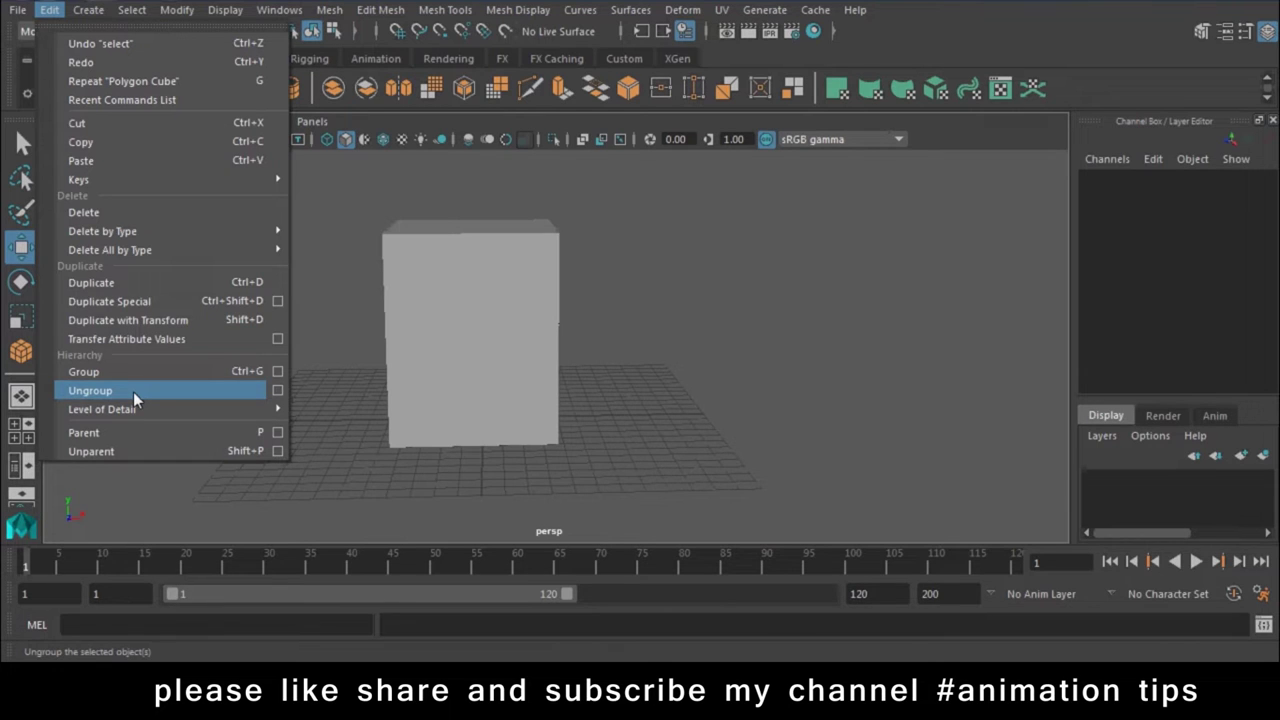
left_click(557, 303)
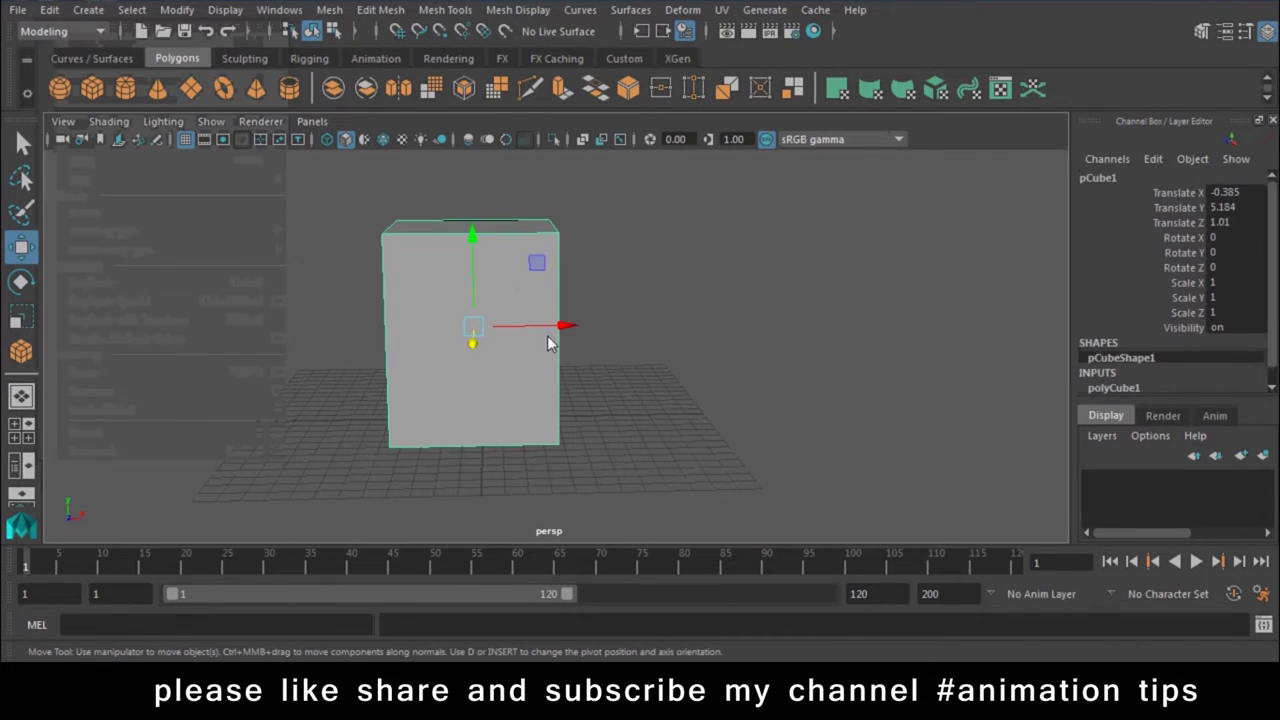
key("ctrl+d")
left_click_drag(560, 326, 1040, 321)
key("ctrl+d")
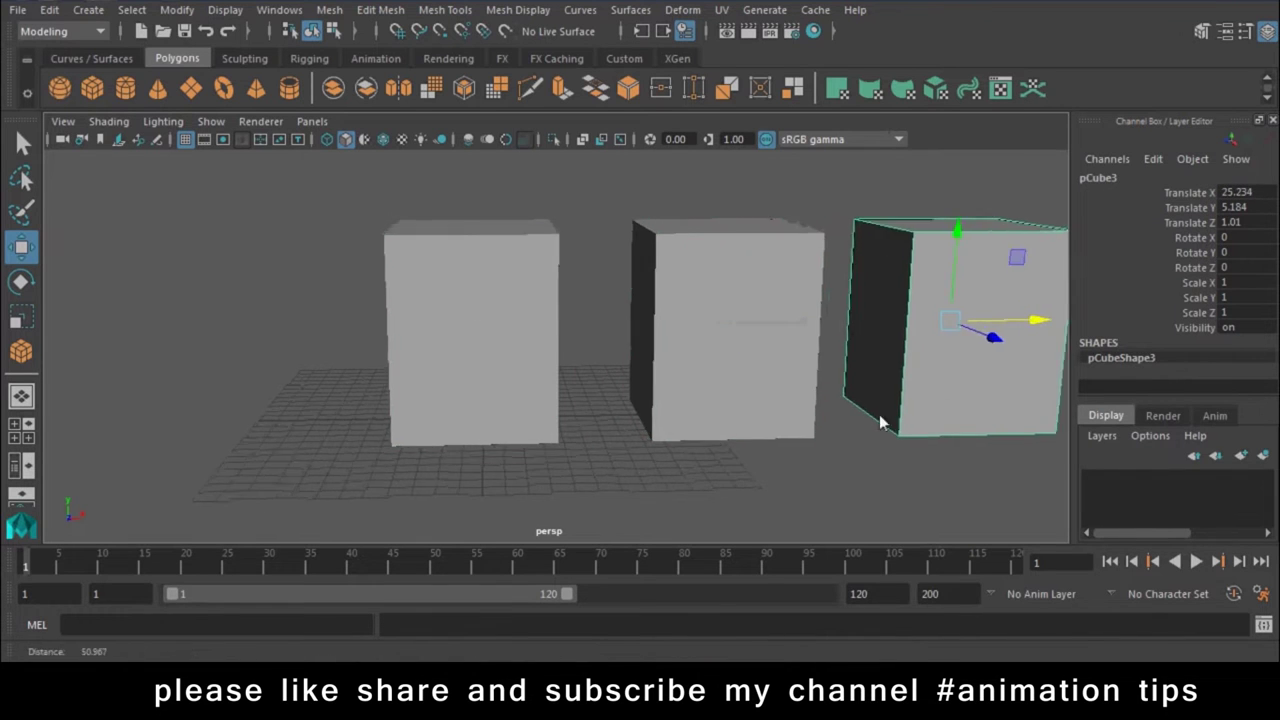
- Group all three cubes into group6 with Ctrl+G and test the group options shortcut
key("a")
left_click_drag(963, 222, 424, 484)
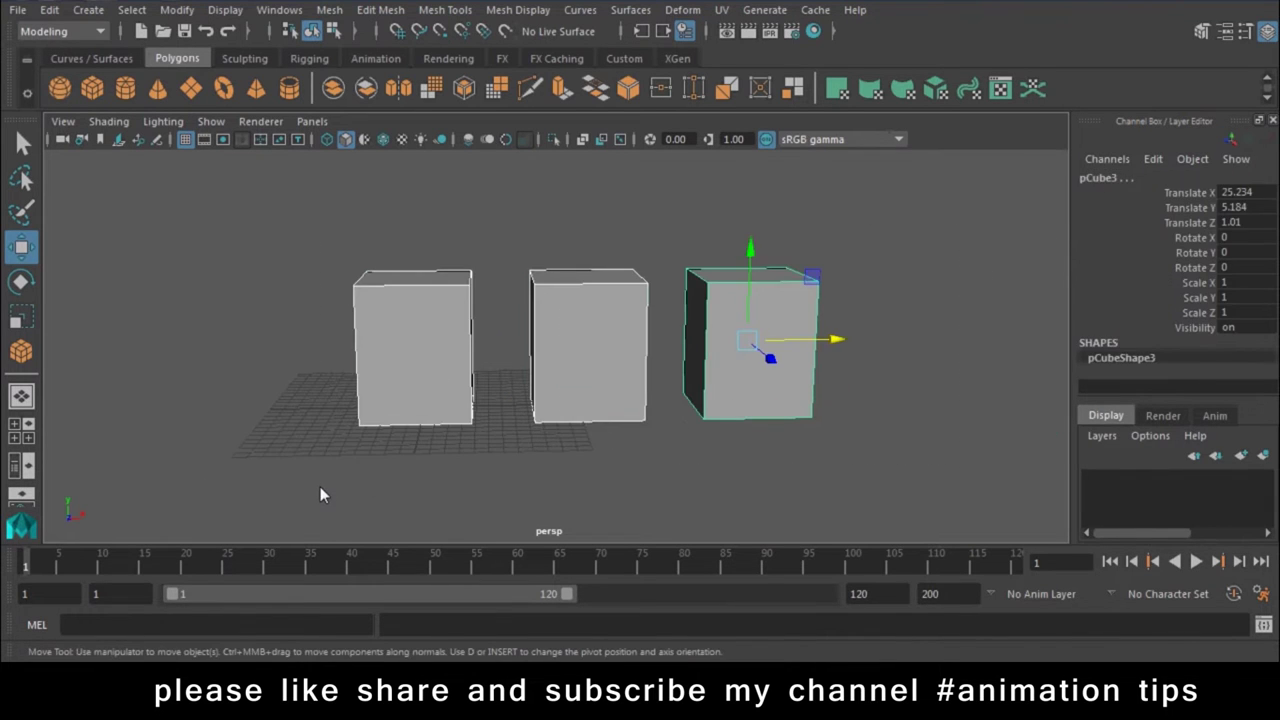
key("ctrl+g")
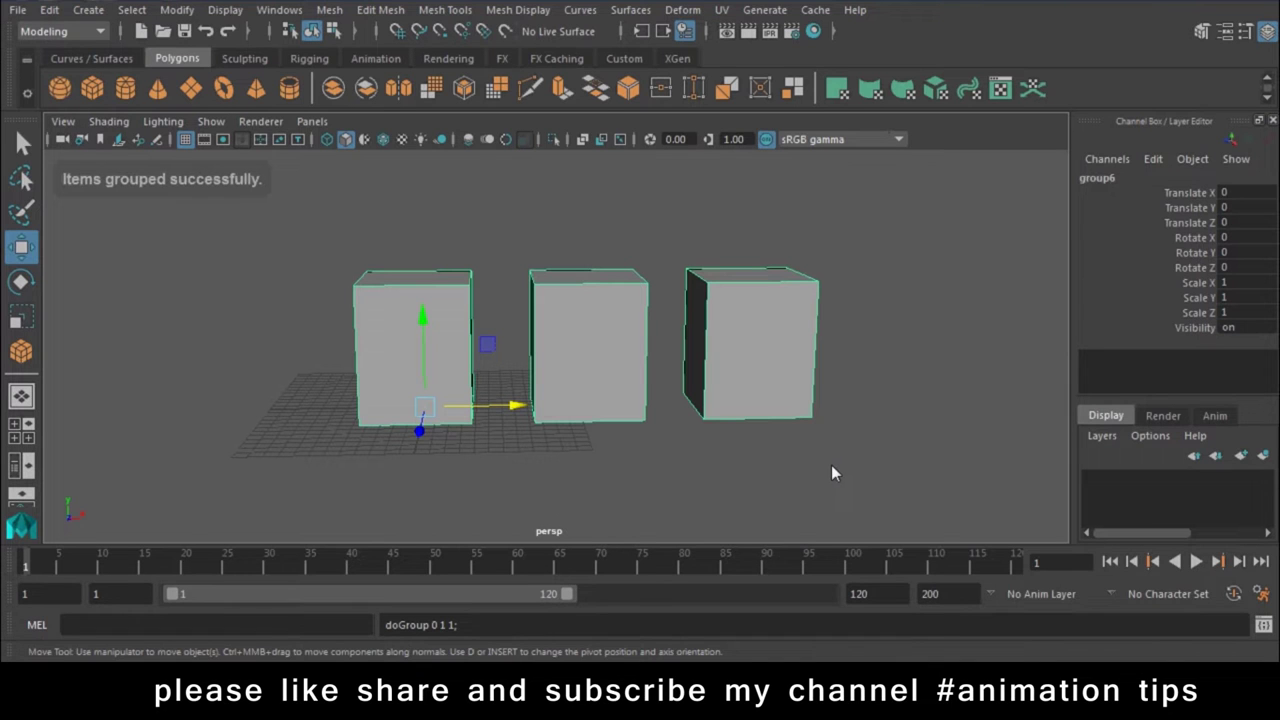
key("ctrl+alt+g")
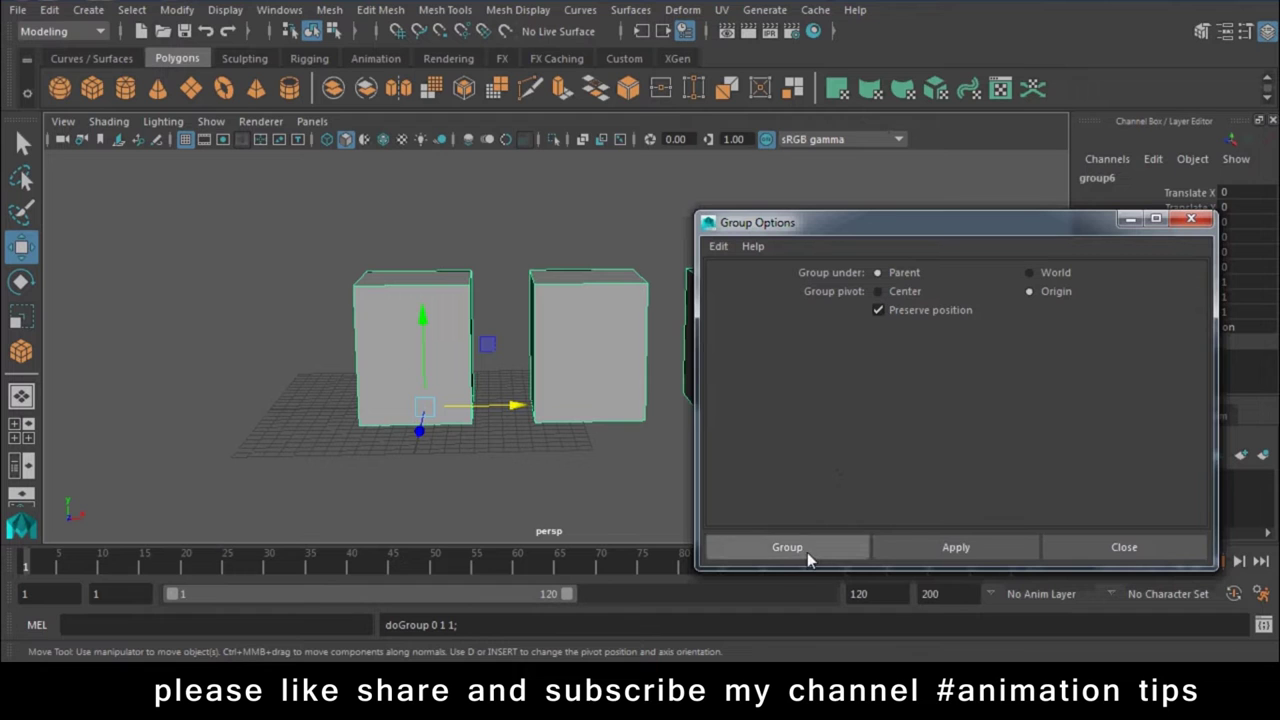
left_click(1098, 547)
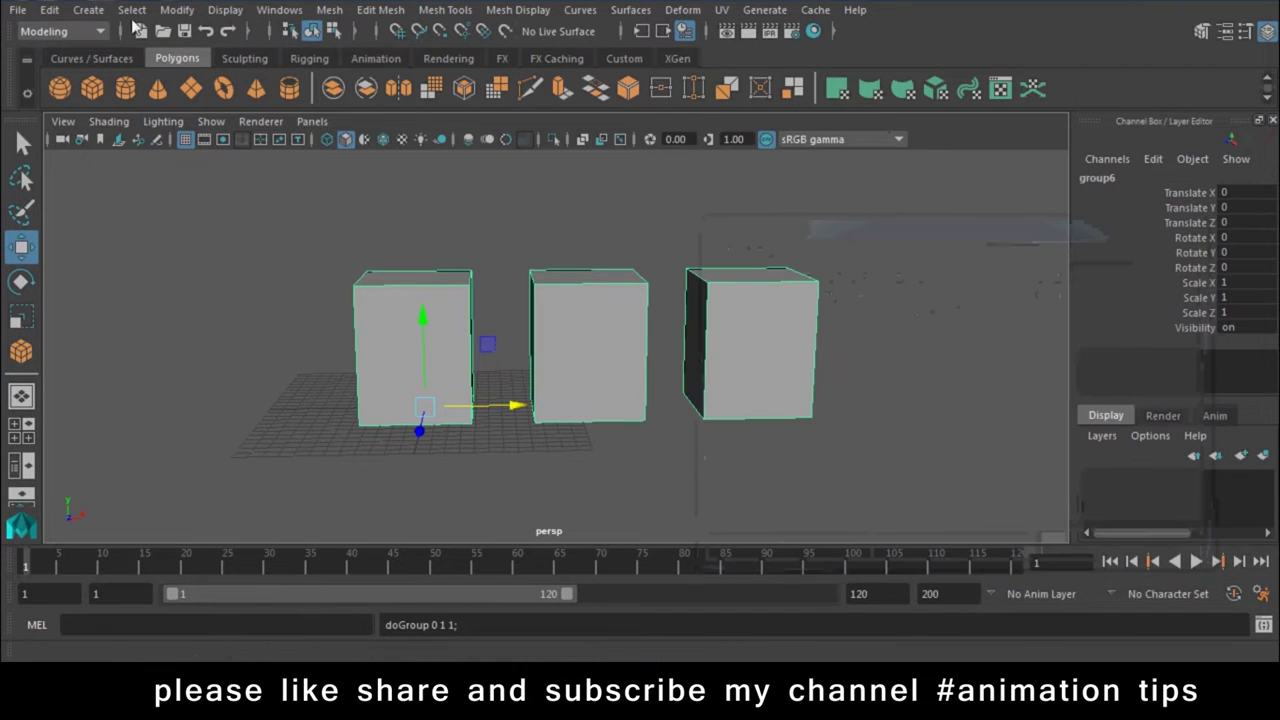
left_click(47, 12)
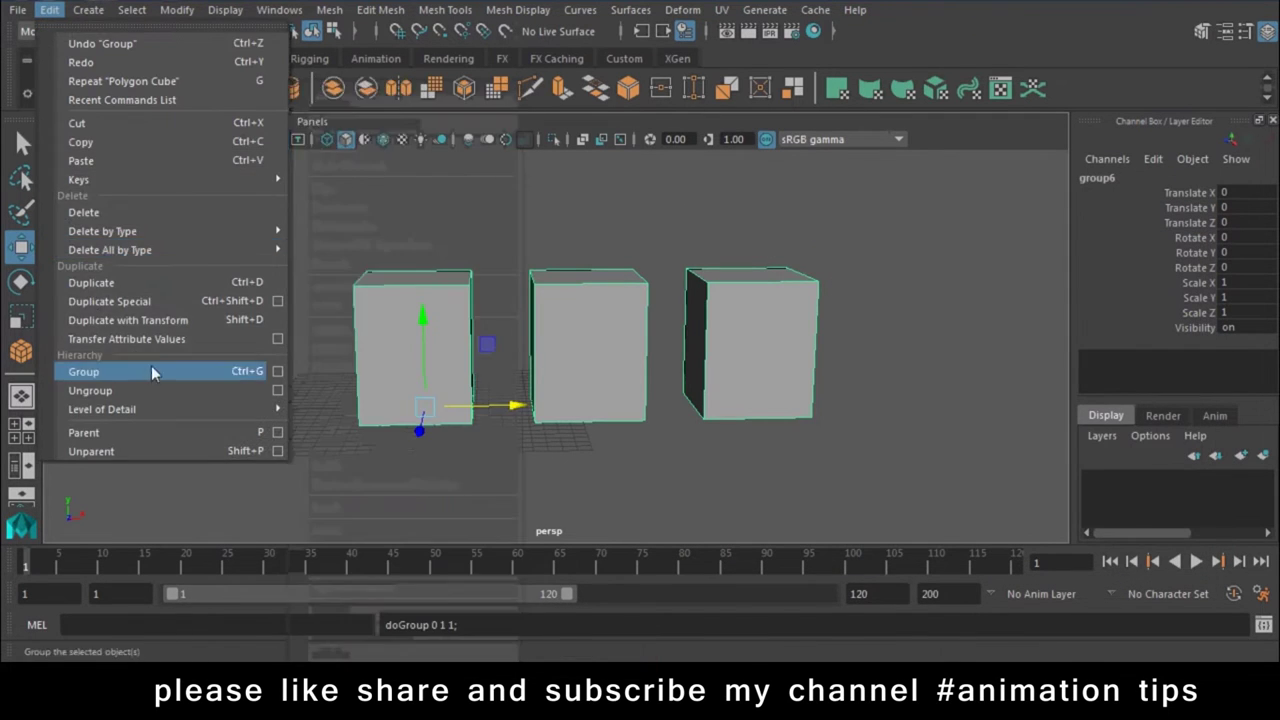
mouse_move(279, 10)
mouse_move(327, 58)
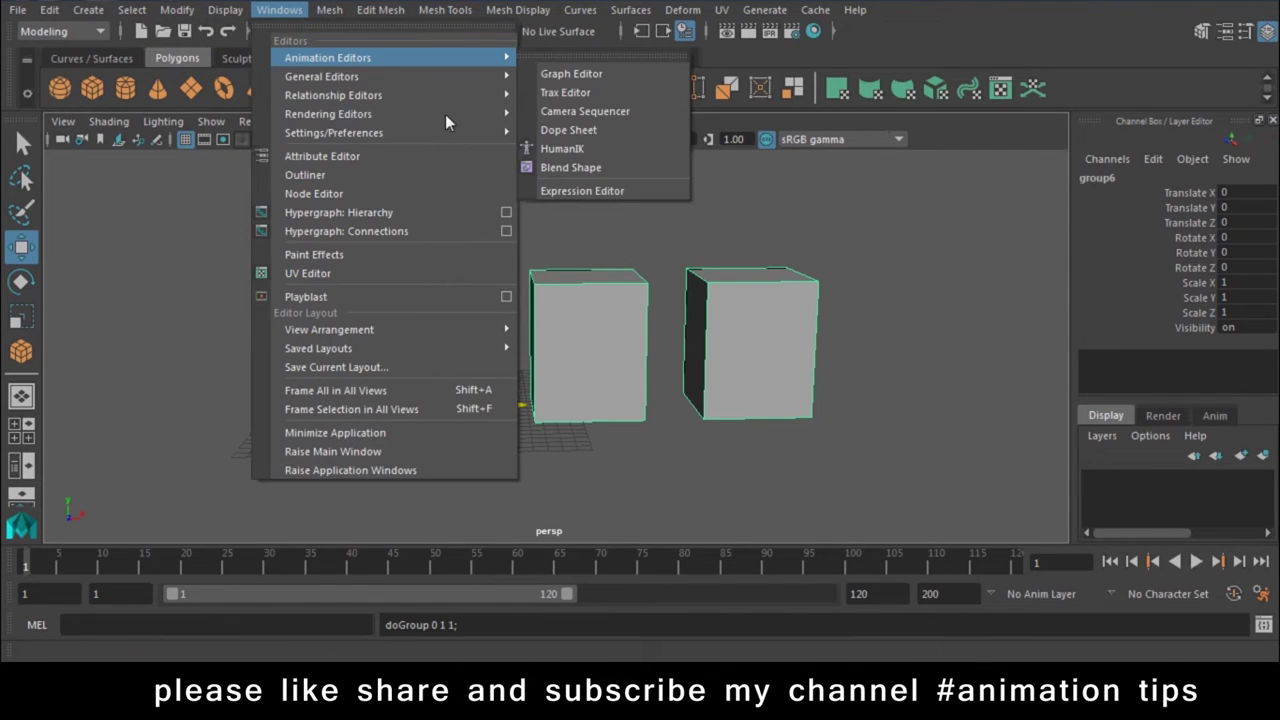
- Reopen the Hotkey Editor and show the Edit commands under Menu items
mouse_move(334, 132)
left_click(617, 201)
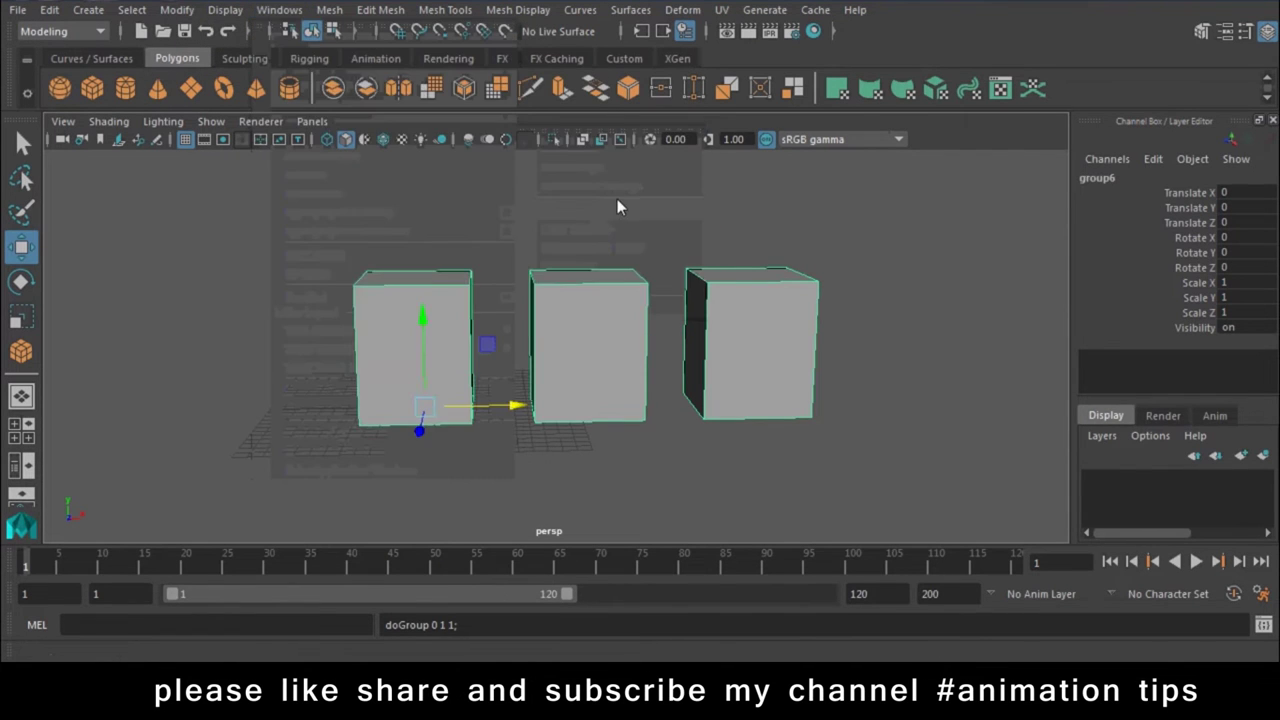
left_click(477, 155)
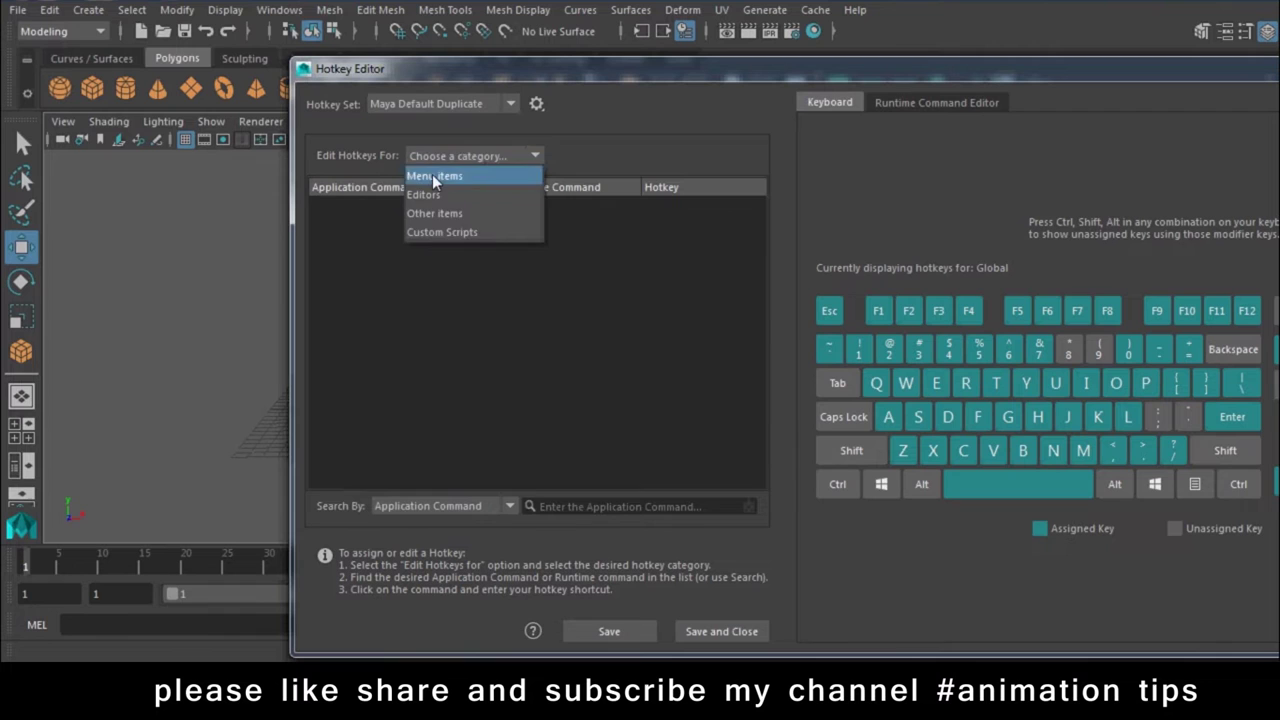
left_click(432, 174)
left_click(331, 251)
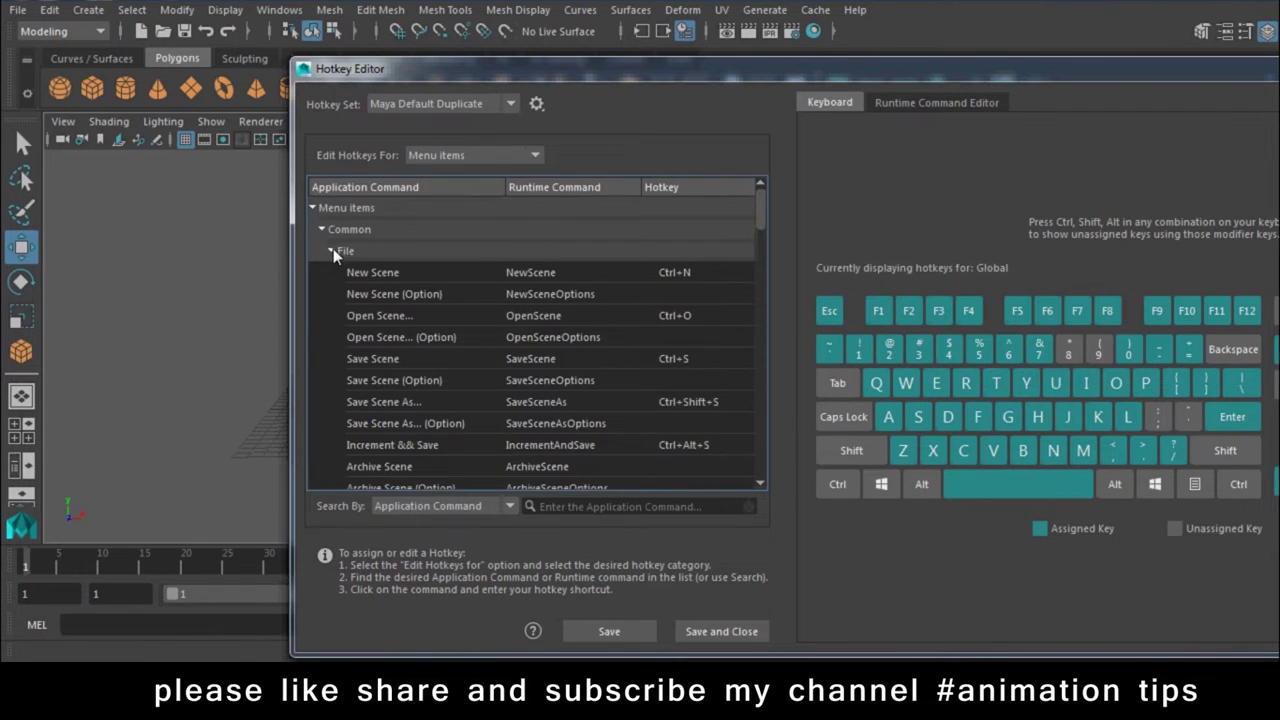
scroll(450, 320, "down", 4)
scroll(498, 350, "down", 2)
scroll(498, 350, "down", 5)
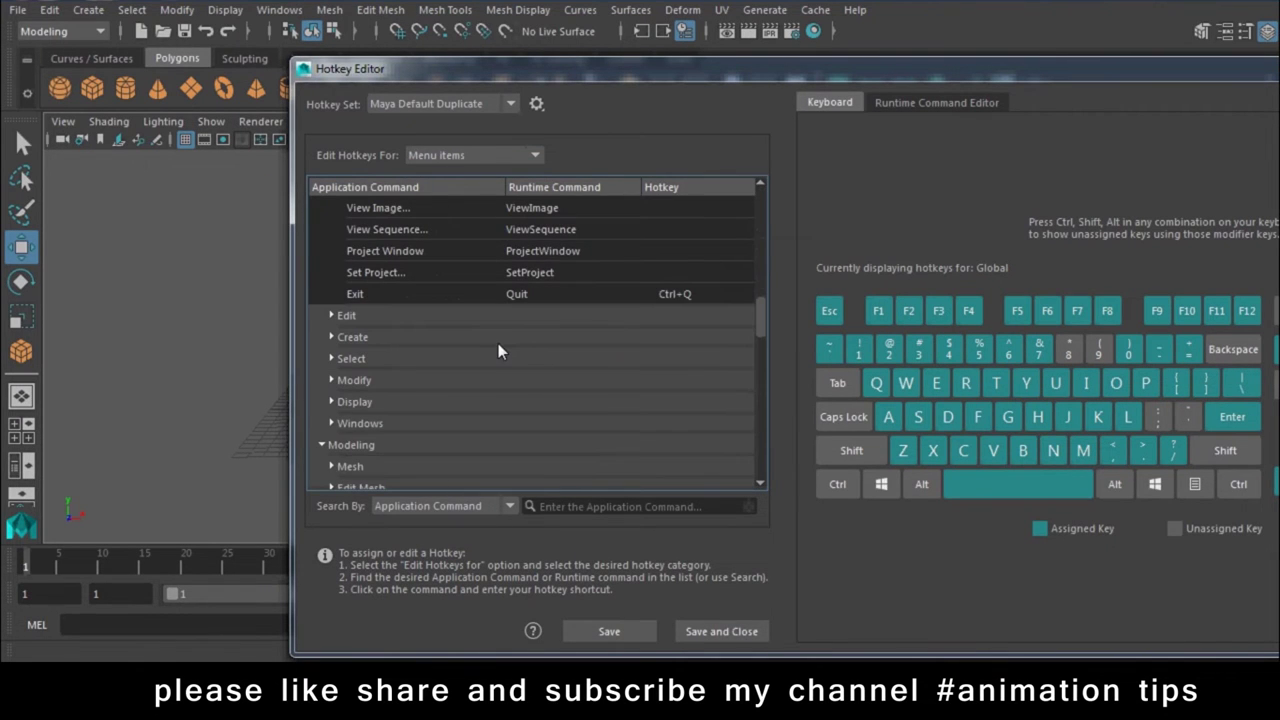
left_click(346, 316)
scroll(440, 345, "down", 1)
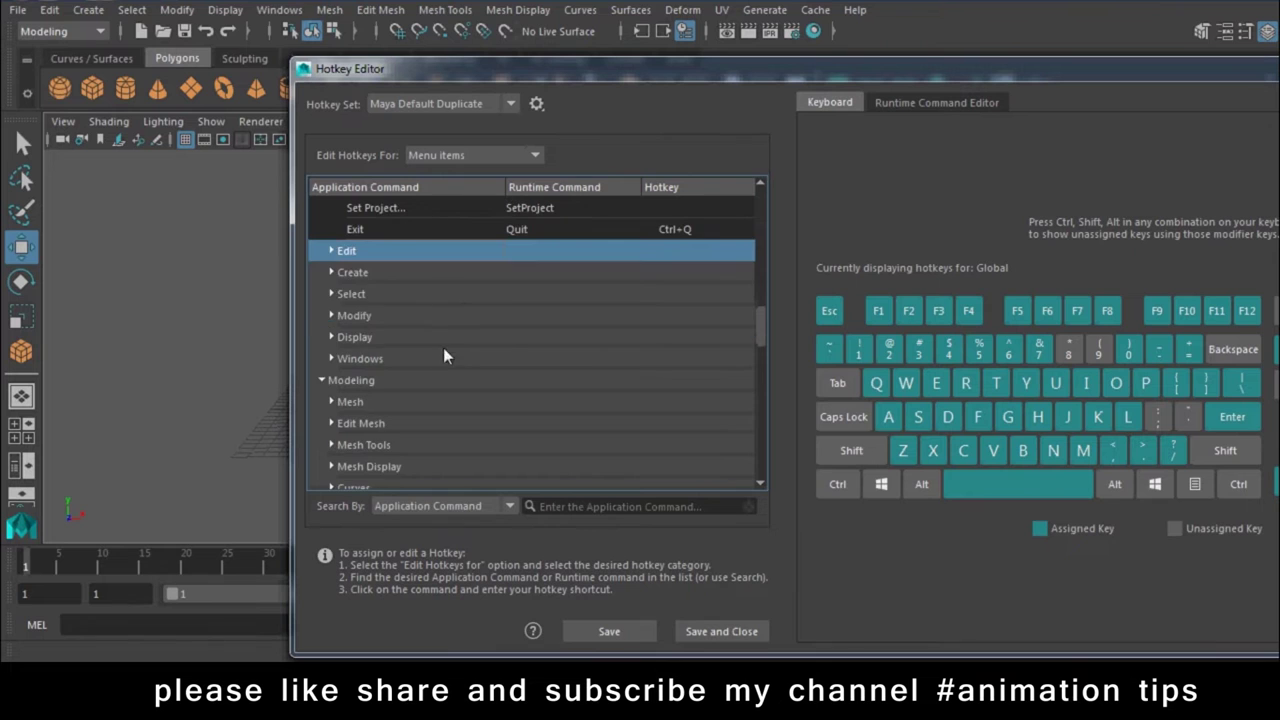
left_click(331, 251)
scroll(390, 335, "down", 5)
scroll(401, 350, "down", 3)
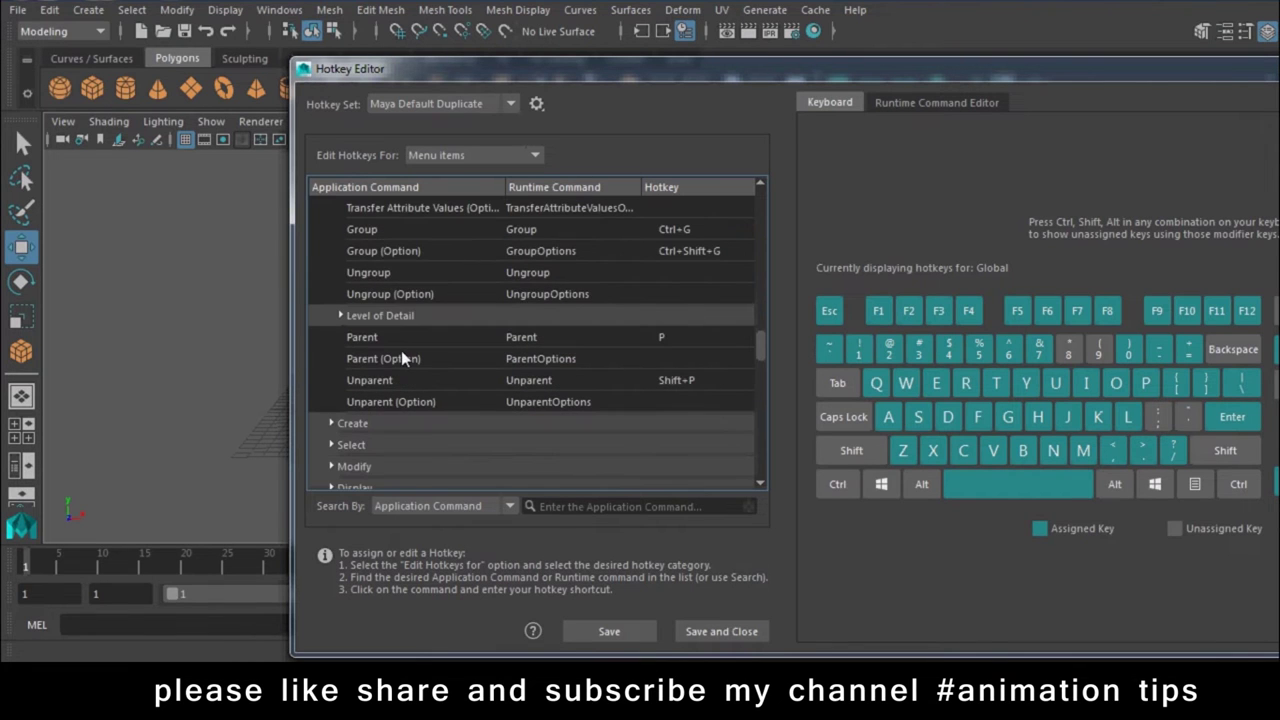
- Replace Group (Option)'s shortcut with Ctrl+G, confirming the override
left_click(516, 294)
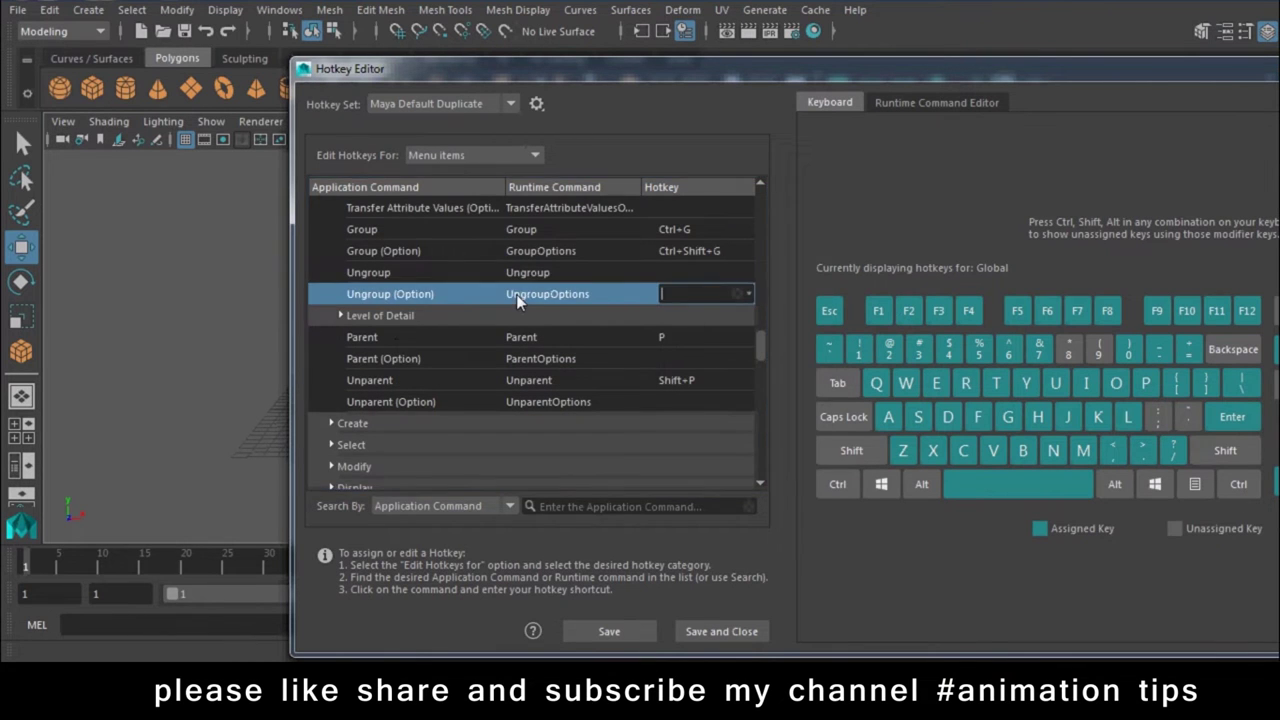
left_click(374, 272)
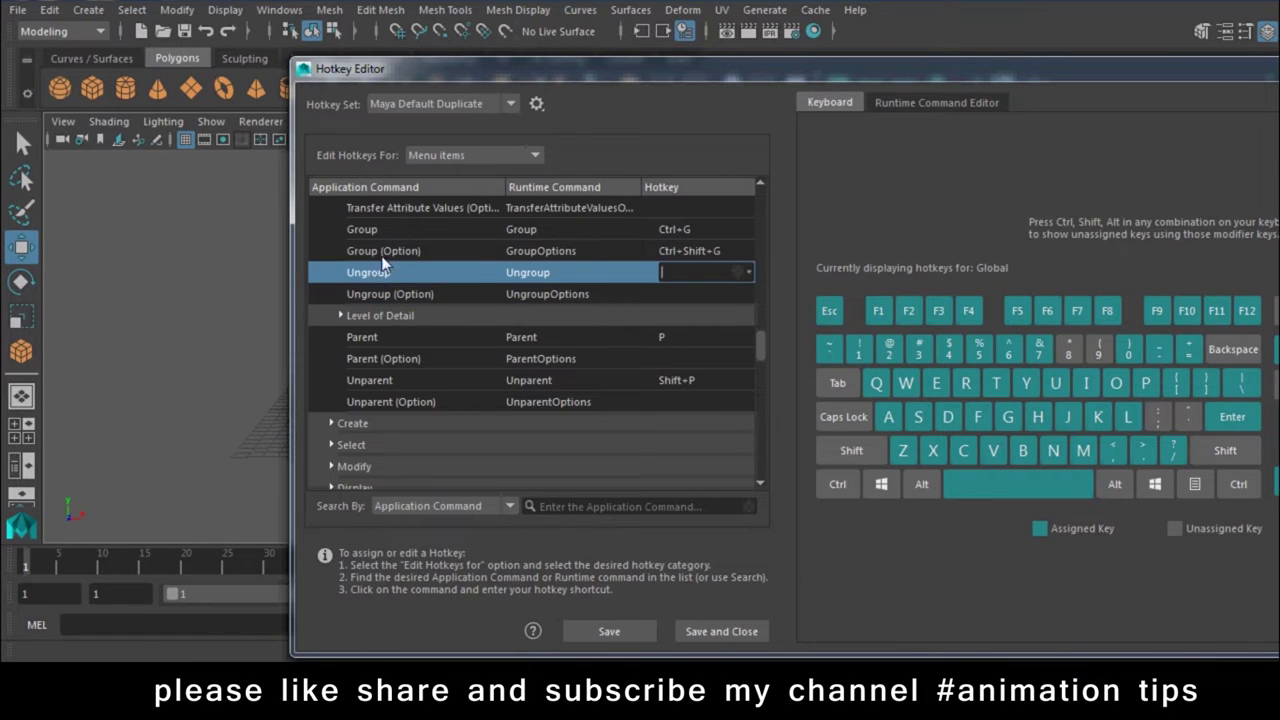
left_click(722, 252)
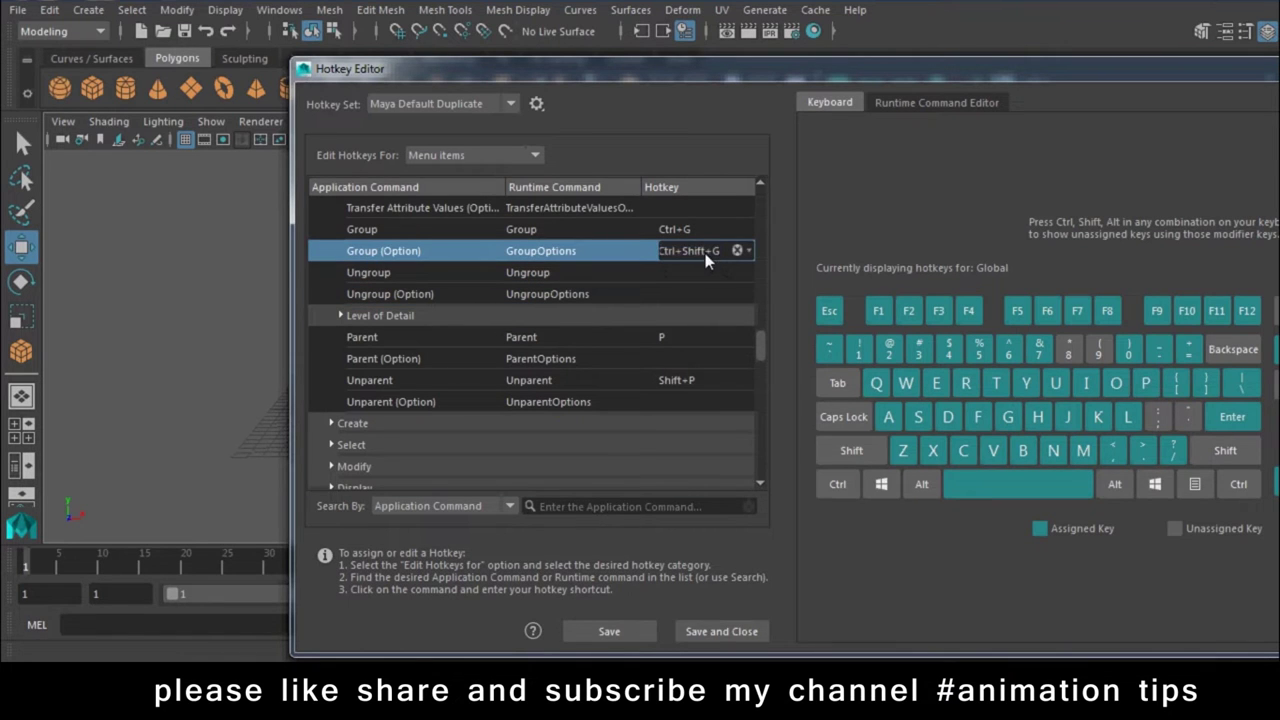
key("BackSpace")
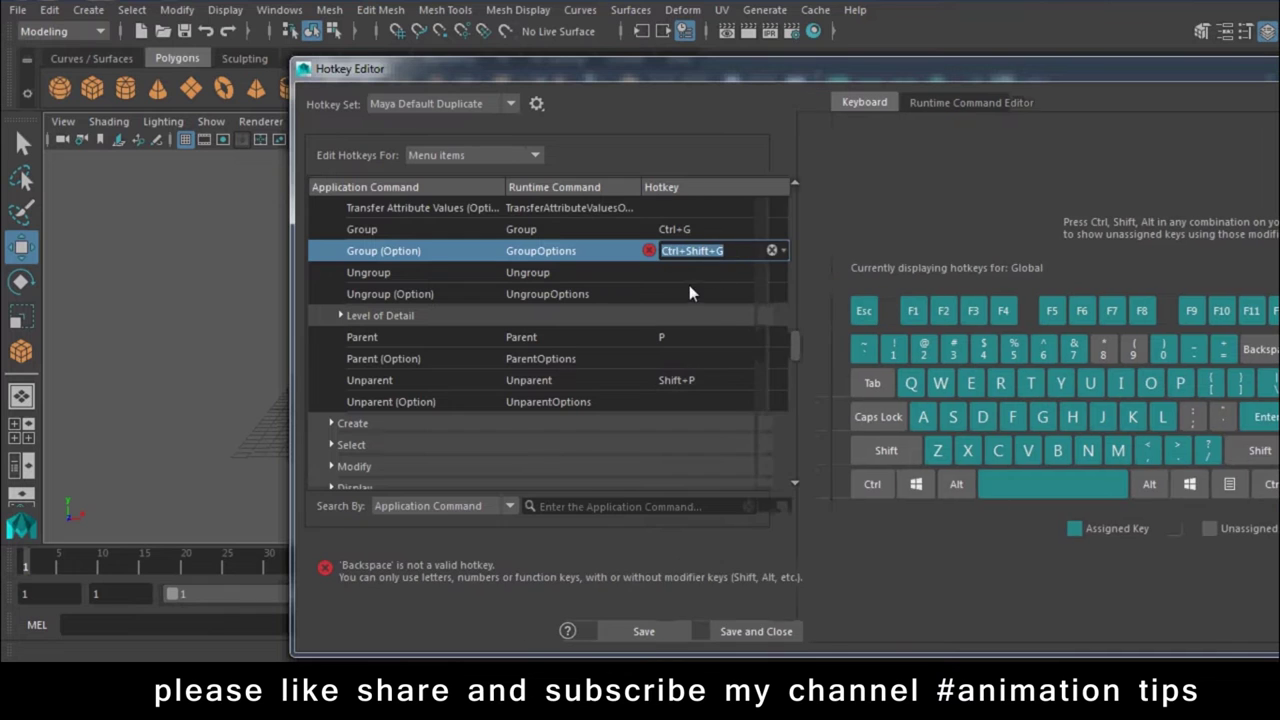
left_click(770, 251)
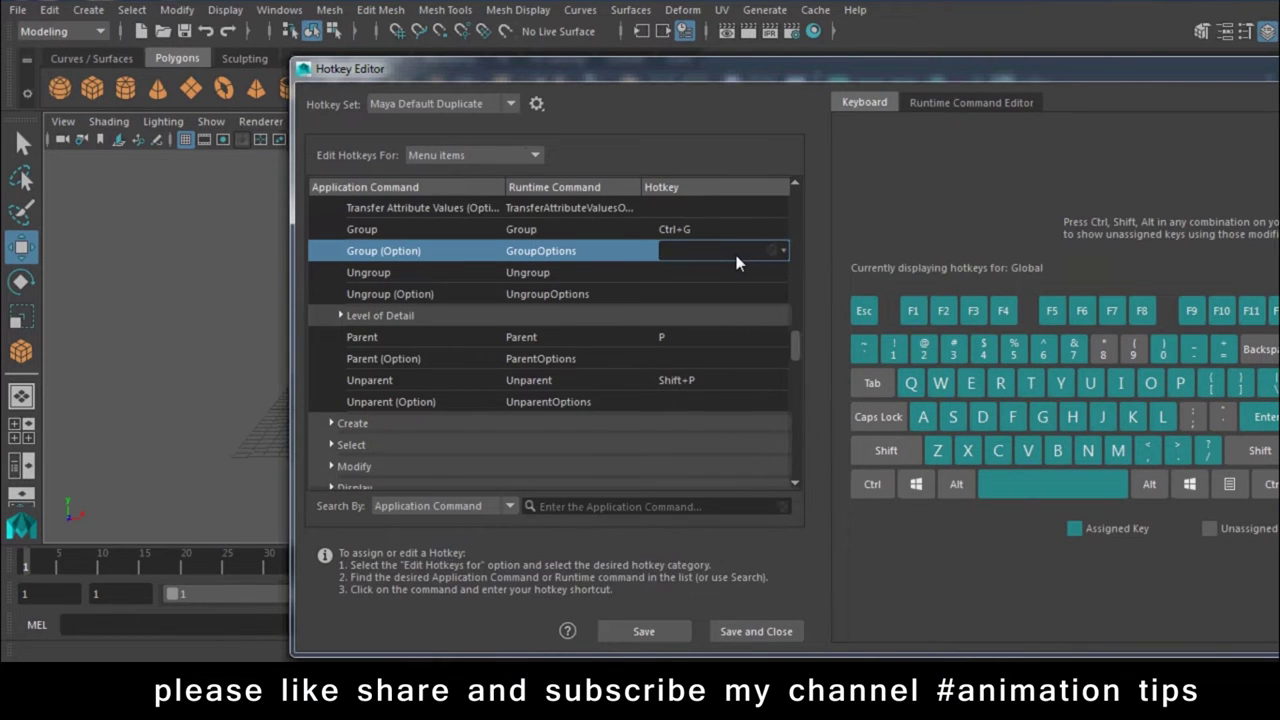
key("ctrl+g")
left_click(523, 271)
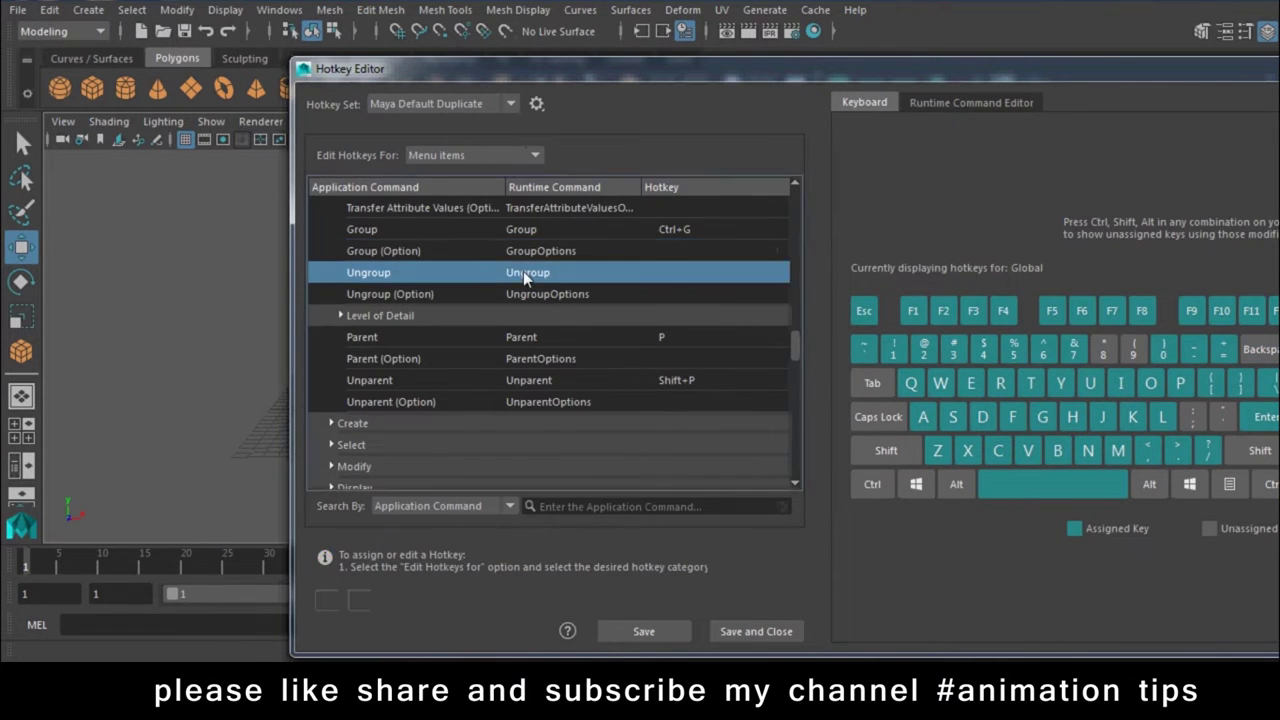
- Give Ungroup the Ctrl+Shift+G shortcut, then save and close the Hotkey Editor
left_click(698, 276)
key("ctrl+shift+g")
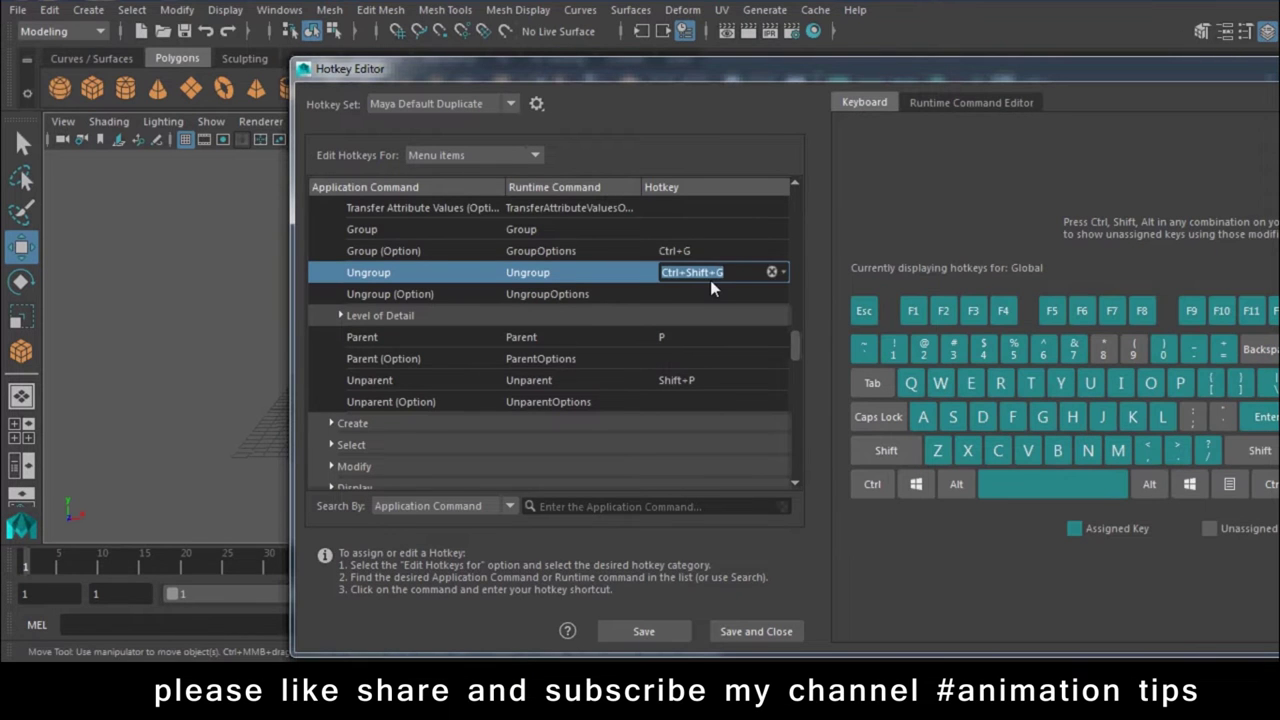
left_click(640, 631)
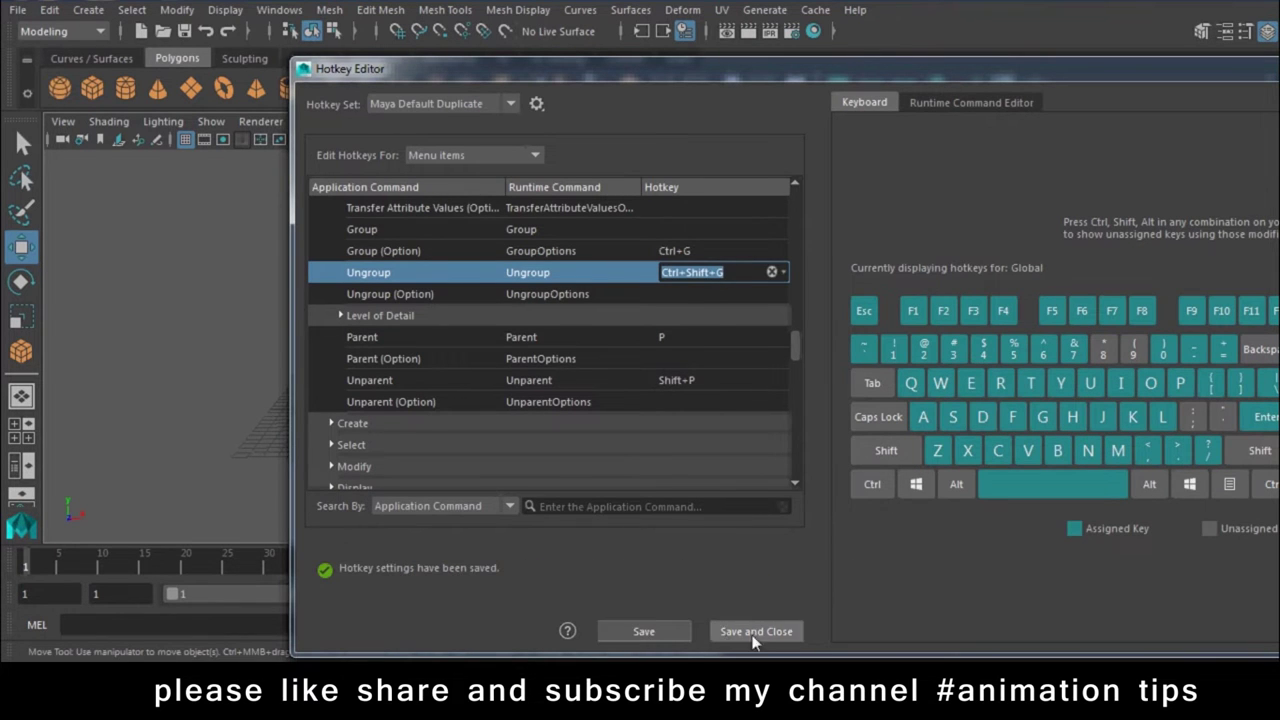
left_click(756, 631)
left_click(49, 10)
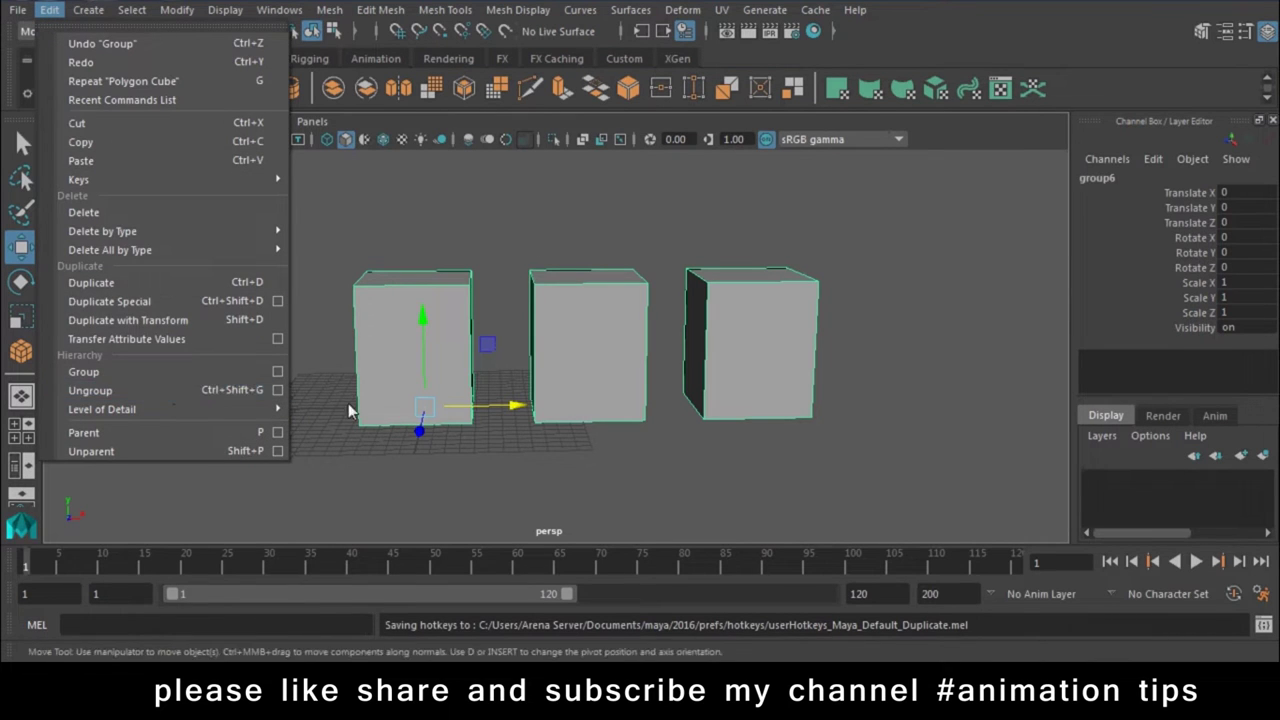
- Select group6 from one of its cubes and ungroup it with Ctrl+Shift+G
left_click(556, 463)
left_click(790, 331)
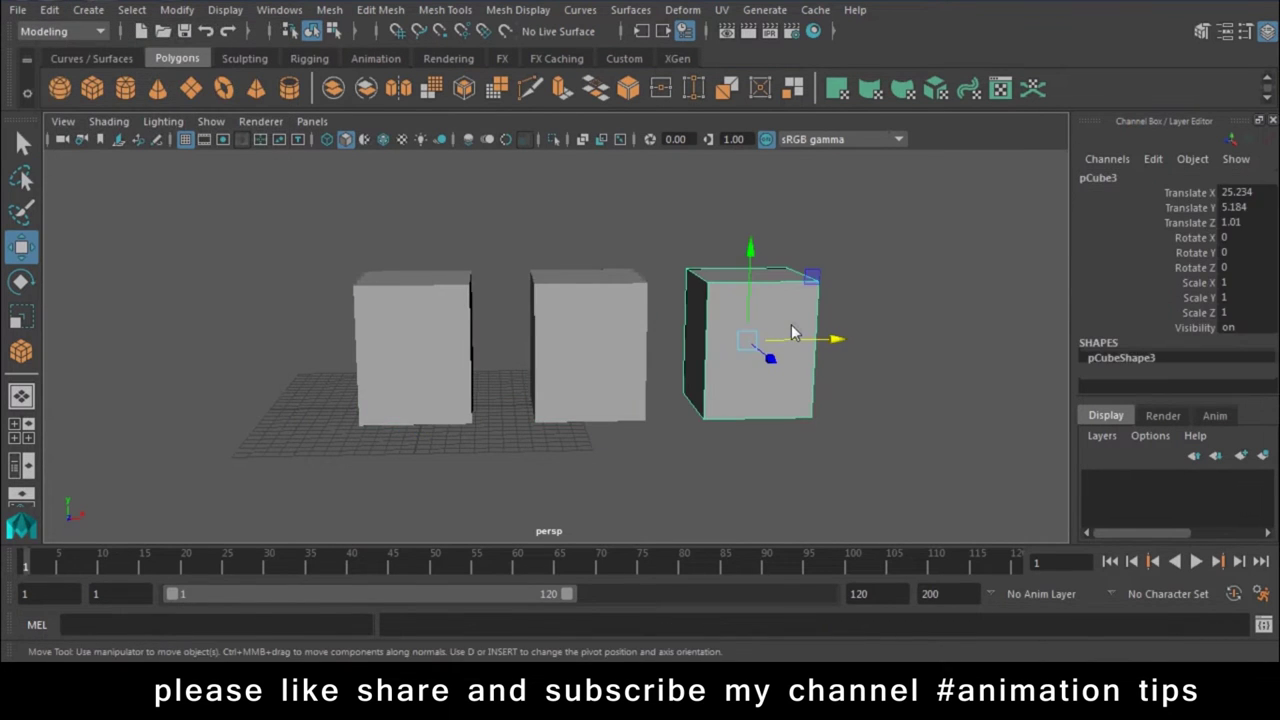
key("Up")
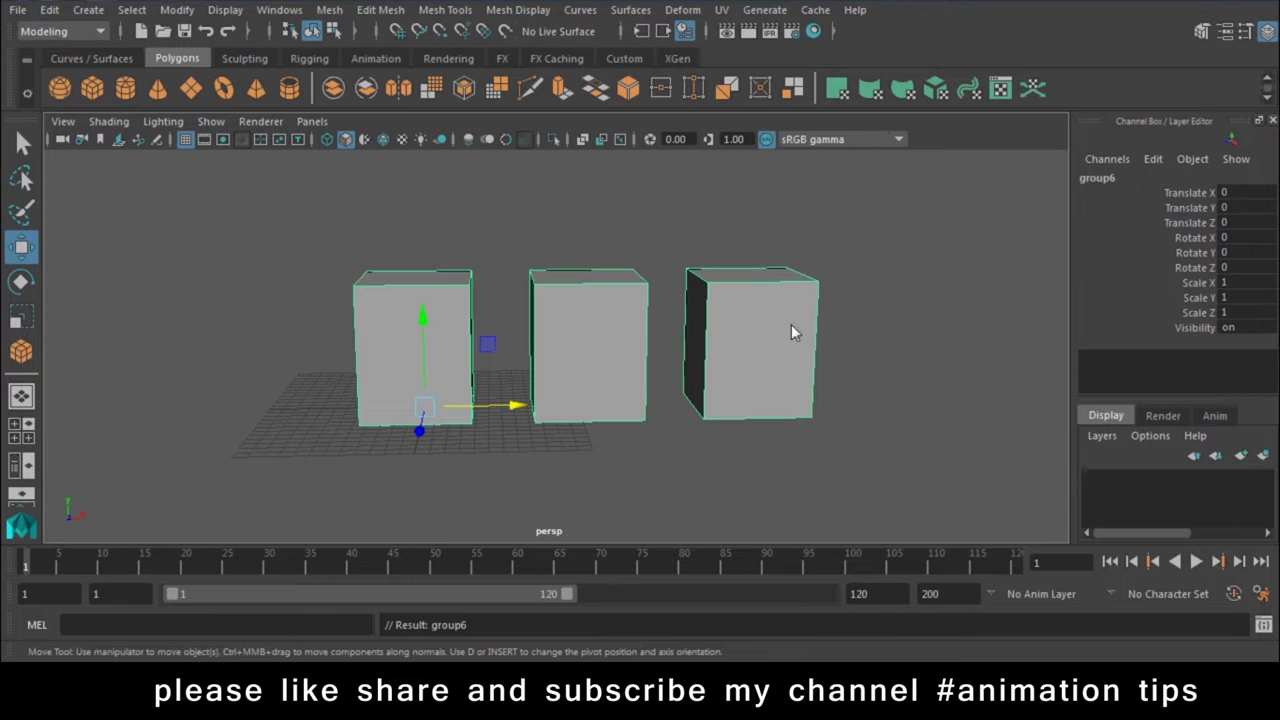
key("ctrl+shift+g")
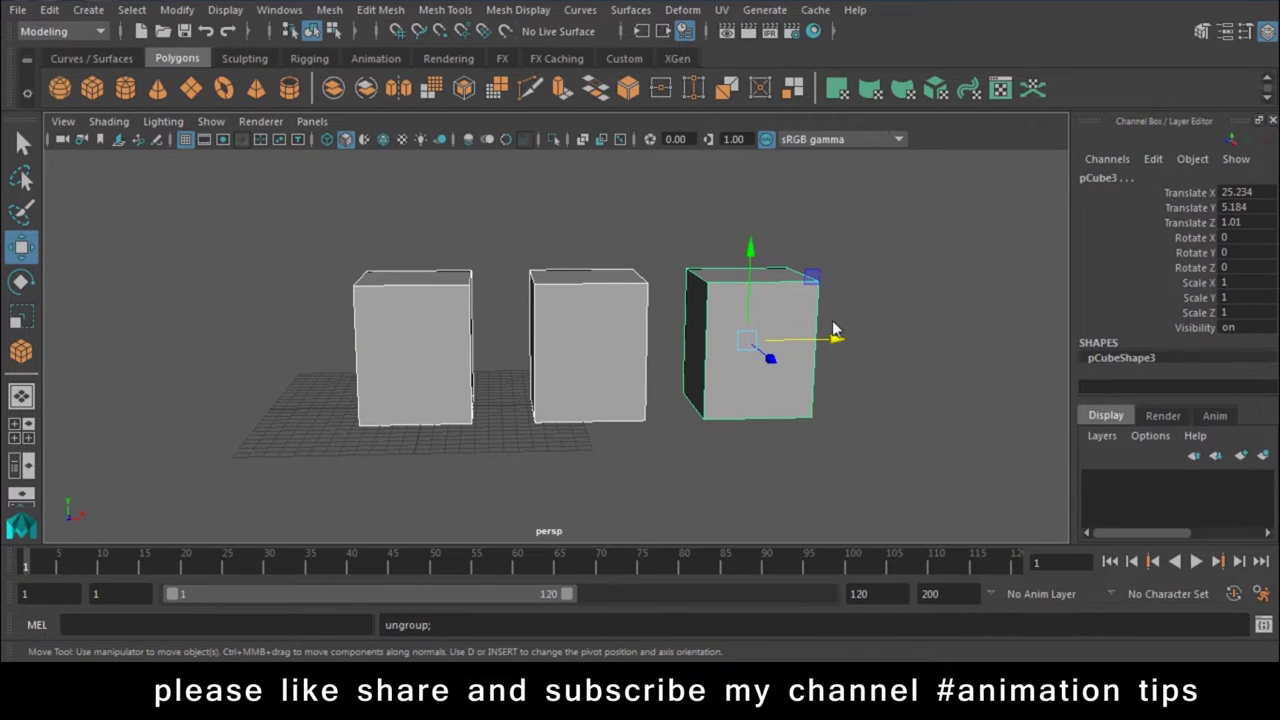
- Delete the three cubes and draw a new polygon cube on the empty grid
left_click_drag(928, 252, 40, 518)
key("Delete")
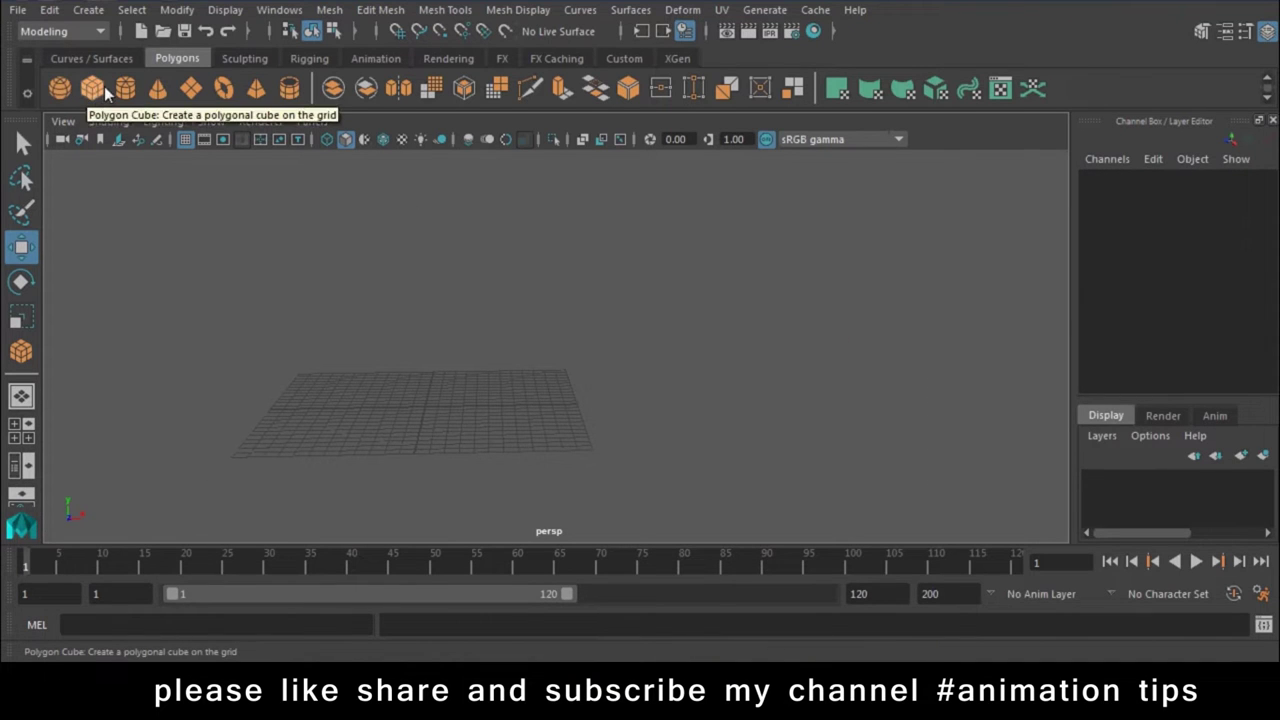
left_click(104, 86)
mouse_move(372, 405)
left_mouse_down()
mouse_move(441, 407)
mouse_move(486, 340)
mouse_move(484, 313)
mouse_move(238, 428)
left_mouse_up()
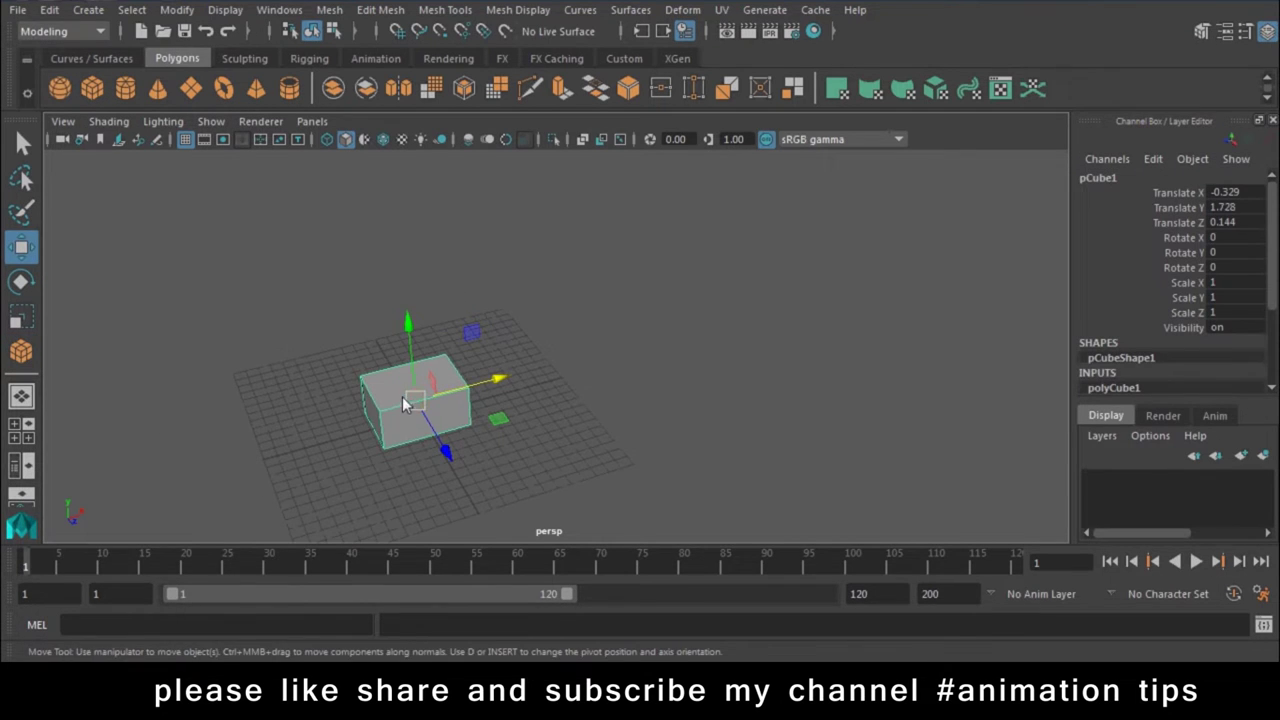
- Delete pCube1, check the Polygon Primitives menu, and reopen the Hotkey Editor
key("Delete")
left_click(100, 11)
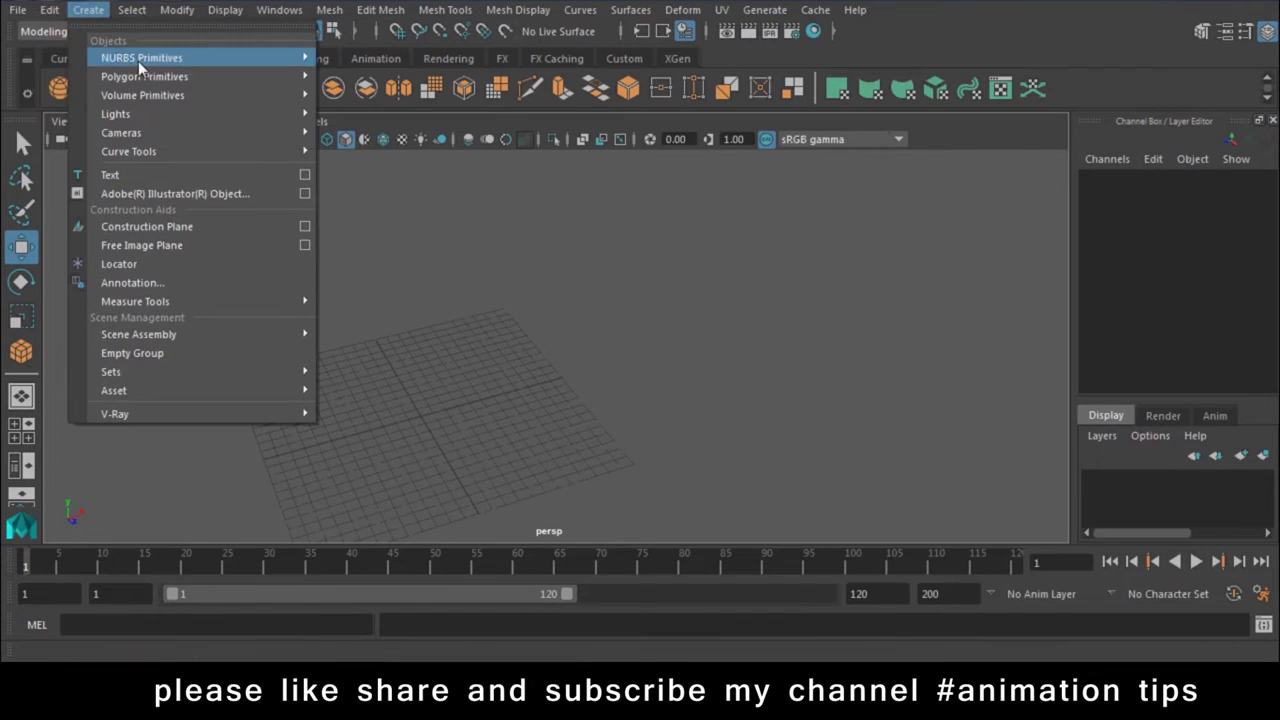
mouse_move(145, 76)
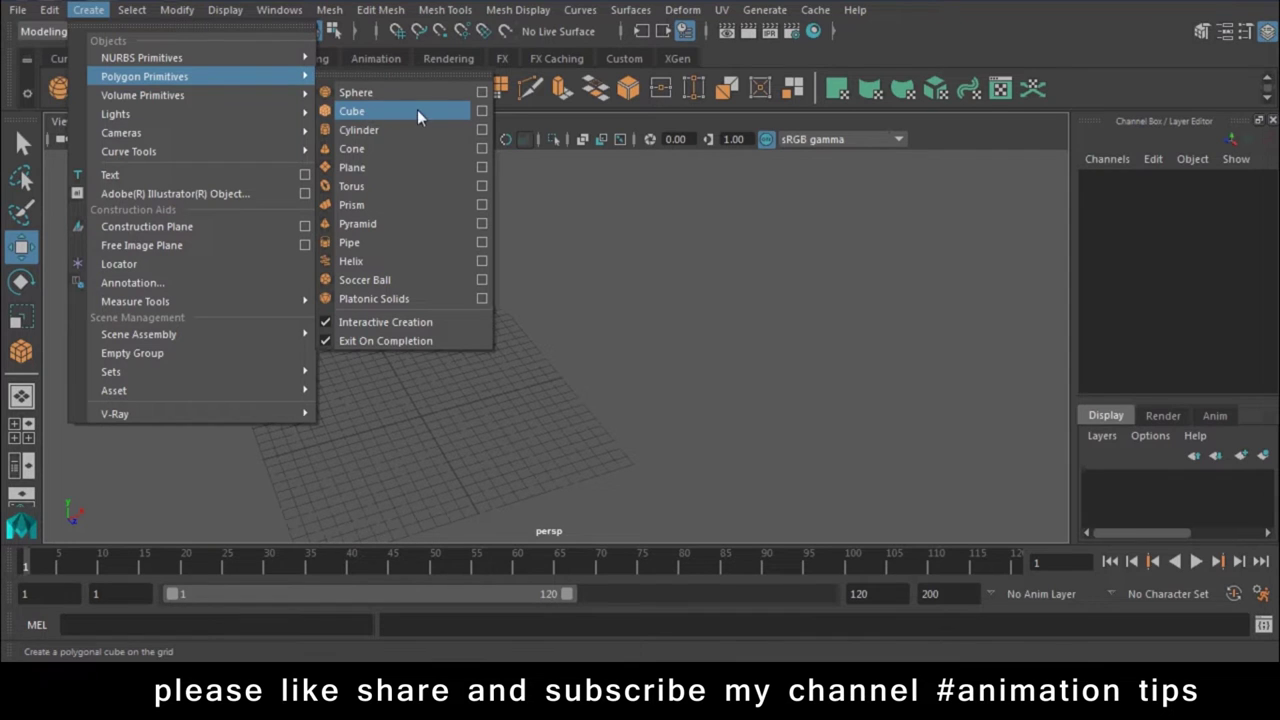
left_click(279, 9)
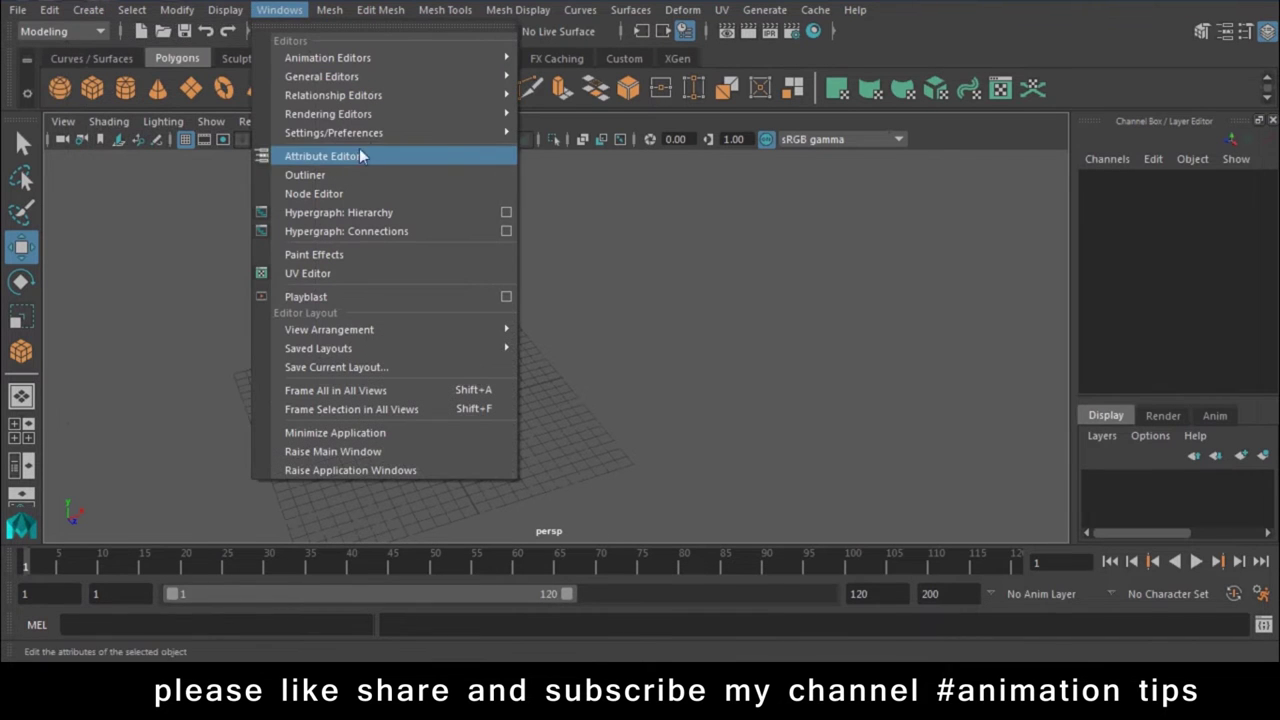
mouse_move(333, 133)
left_click(596, 212)
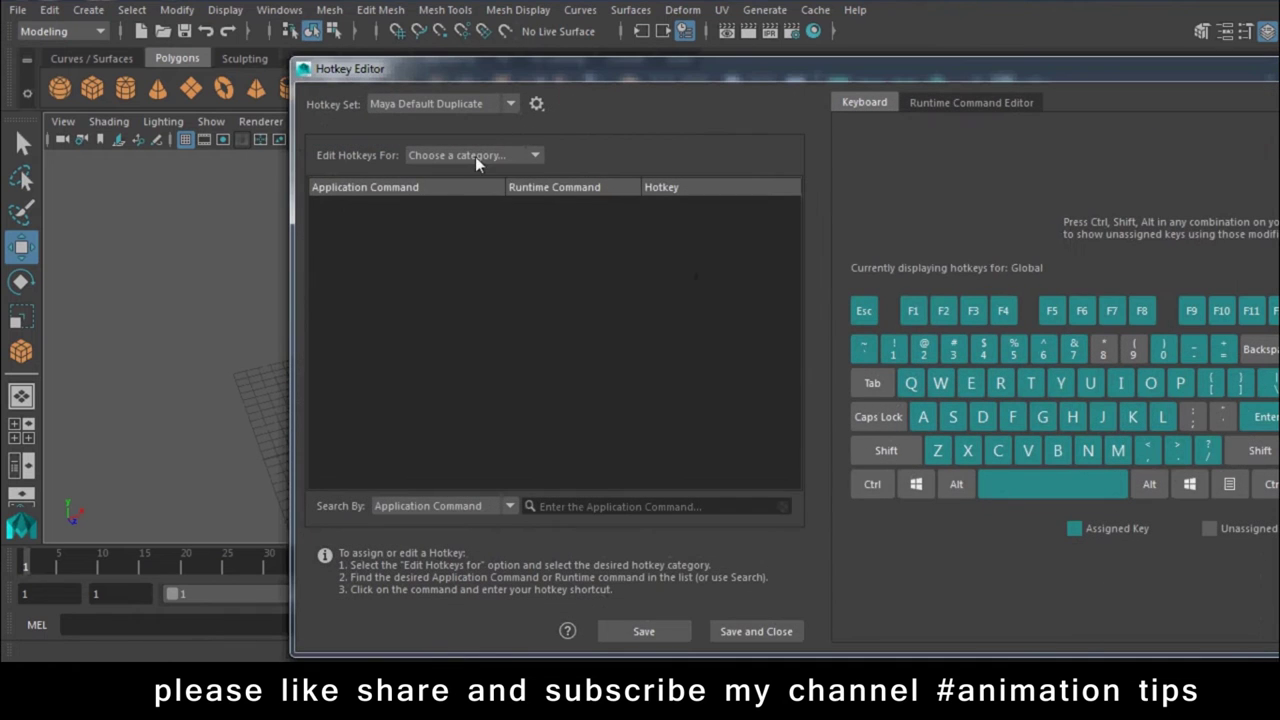
- Locate the Create > Polygon Primitives > Cube command in the Menu items hotkeys
left_click(475, 156)
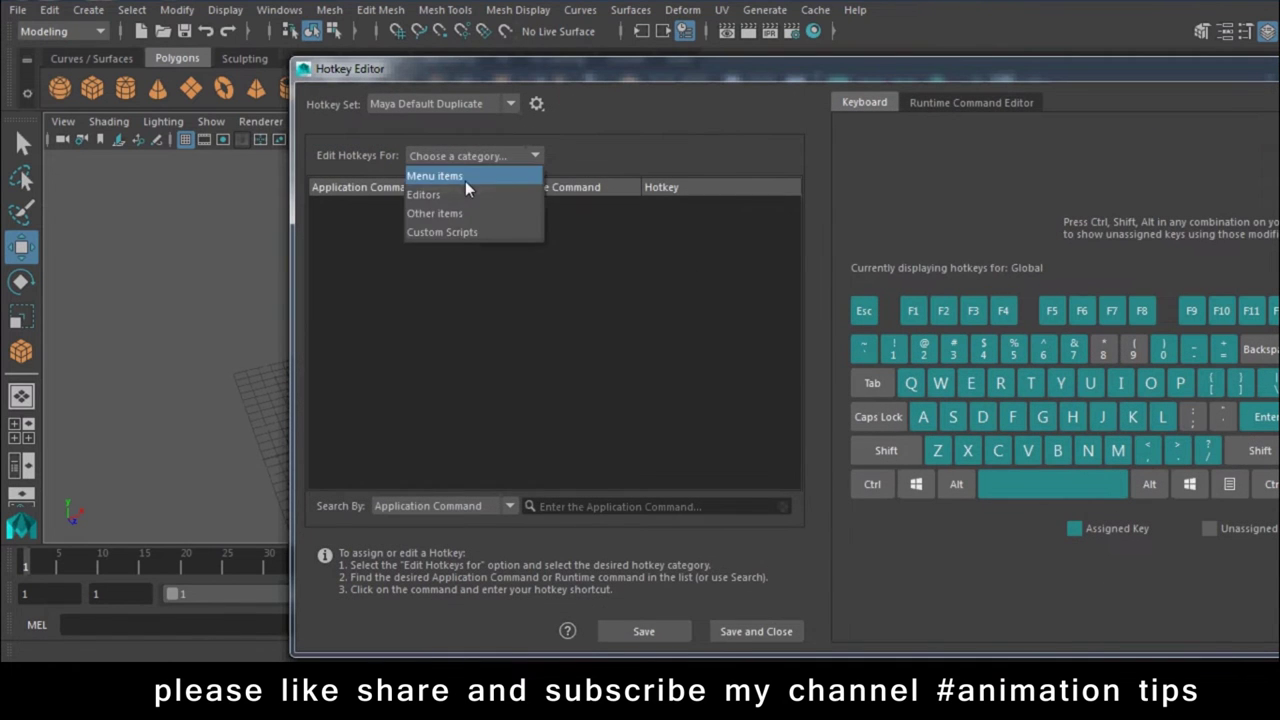
left_click(465, 181)
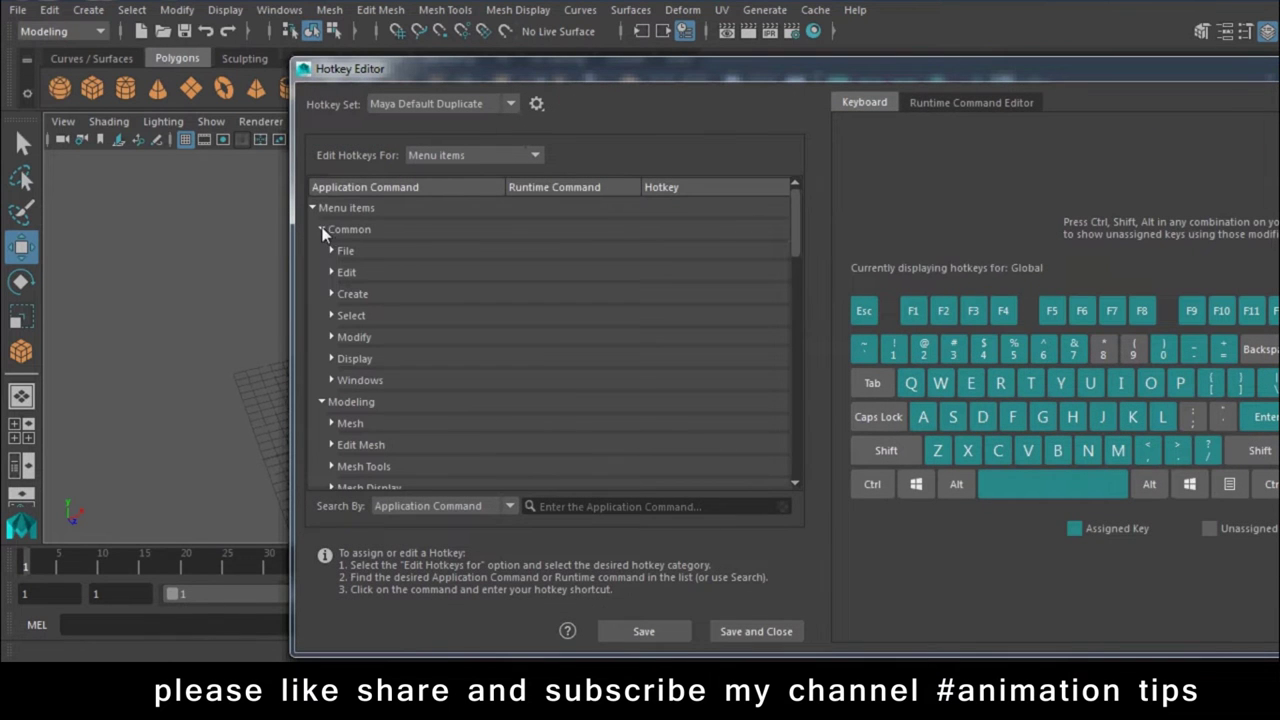
left_click(331, 293)
scroll(340, 285, "down", 1)
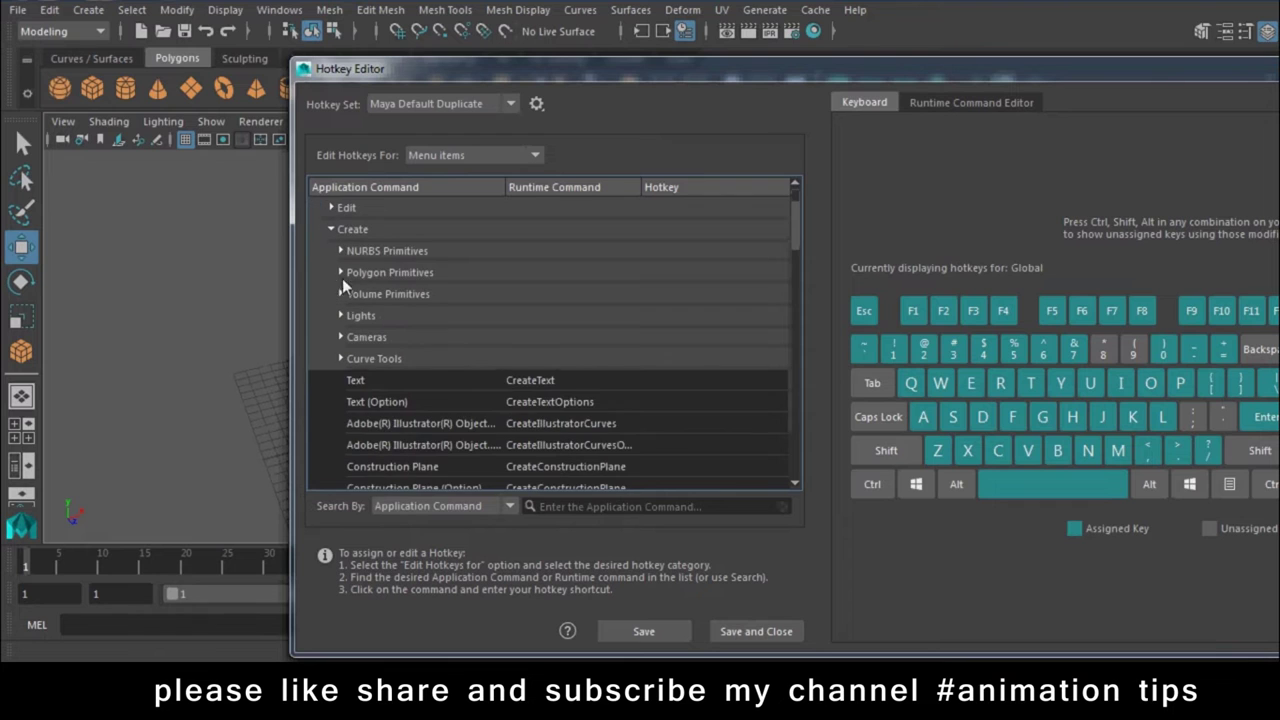
left_click(347, 278)
left_click(341, 272)
scroll(340, 275, "down", 1)
left_click(371, 274)
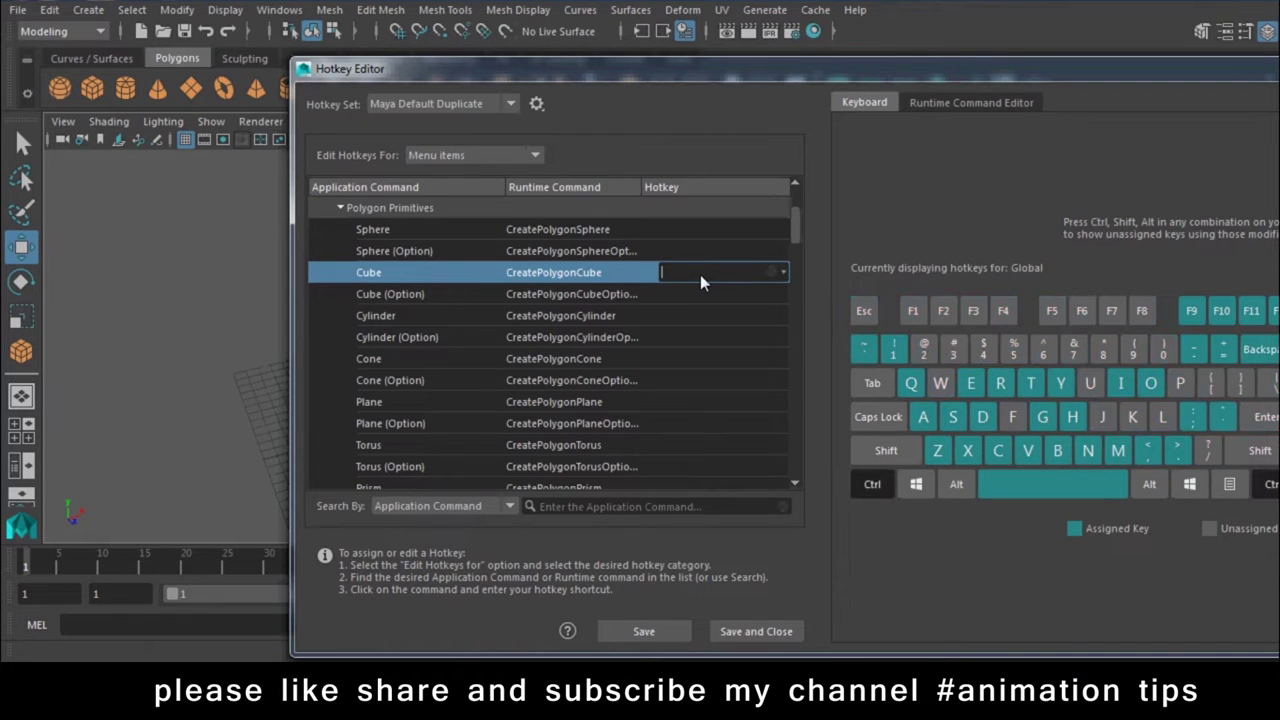
- Give Cube the Ctrl+Alt+C hotkey after trying Ctrl+C and Ctrl+Shift+C, then save and close
key("ctrl+c")
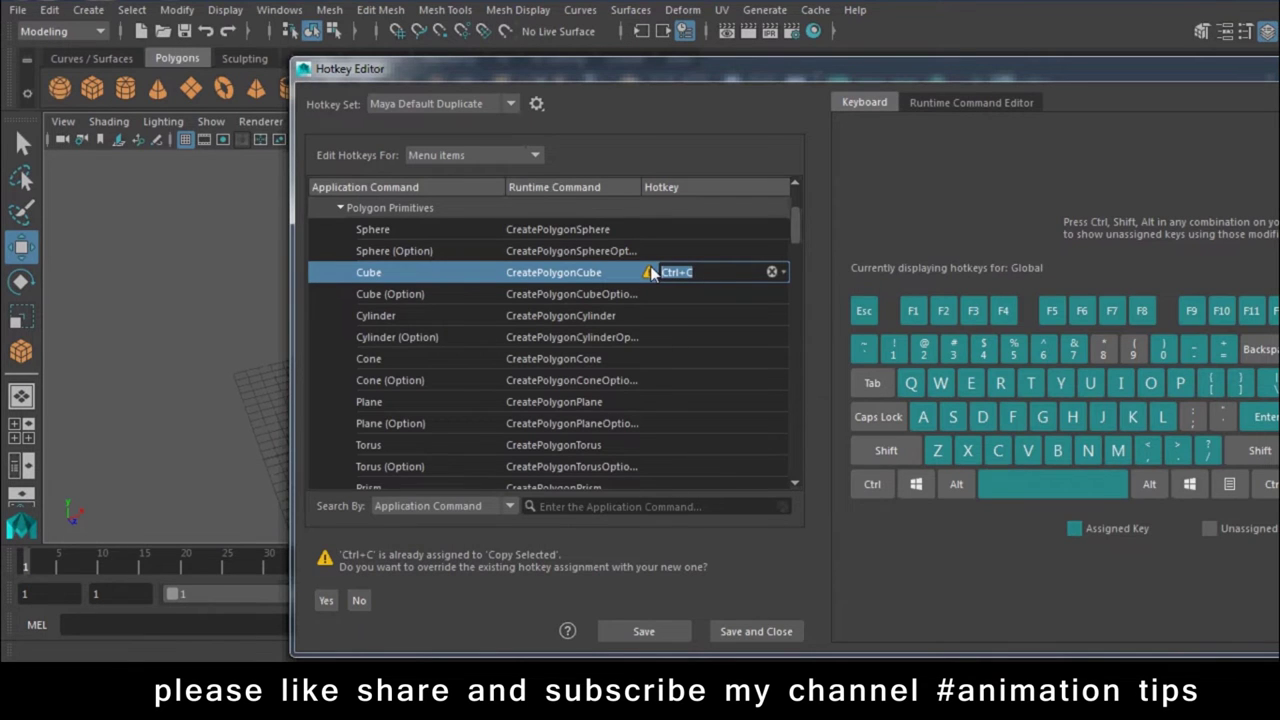
key("ctrl+shift+c")
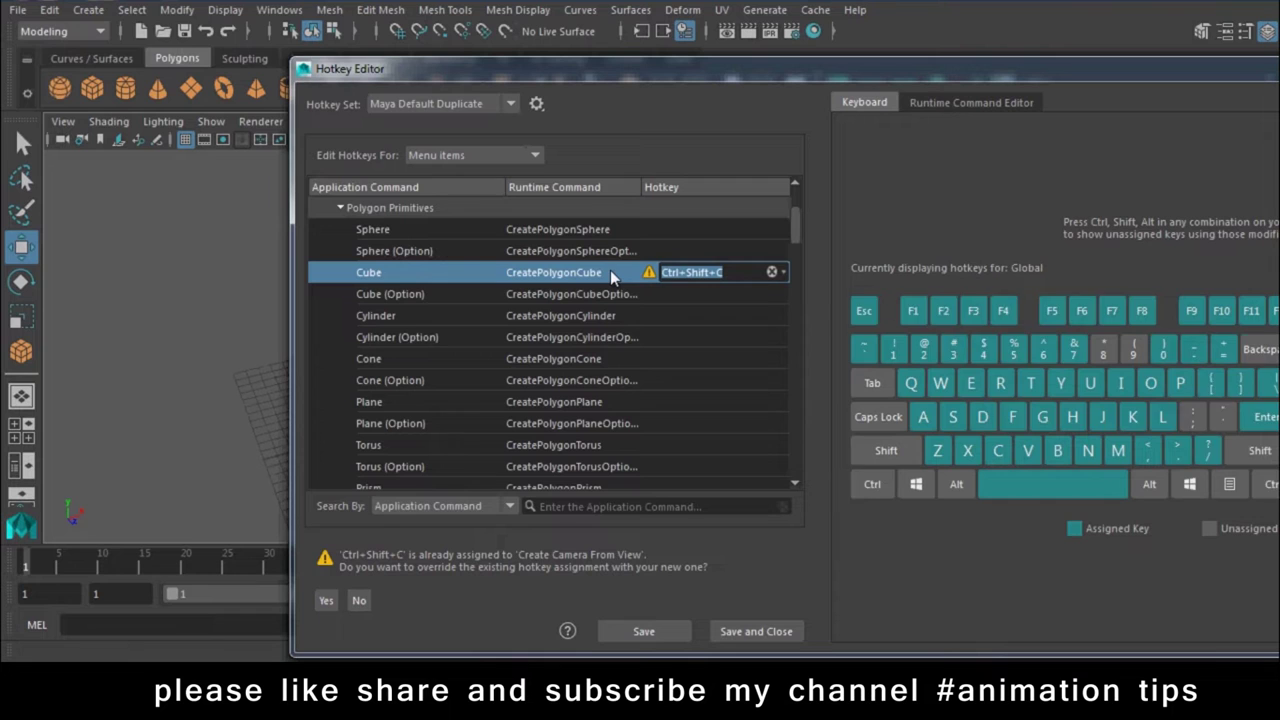
key("ctrl+alt+c")
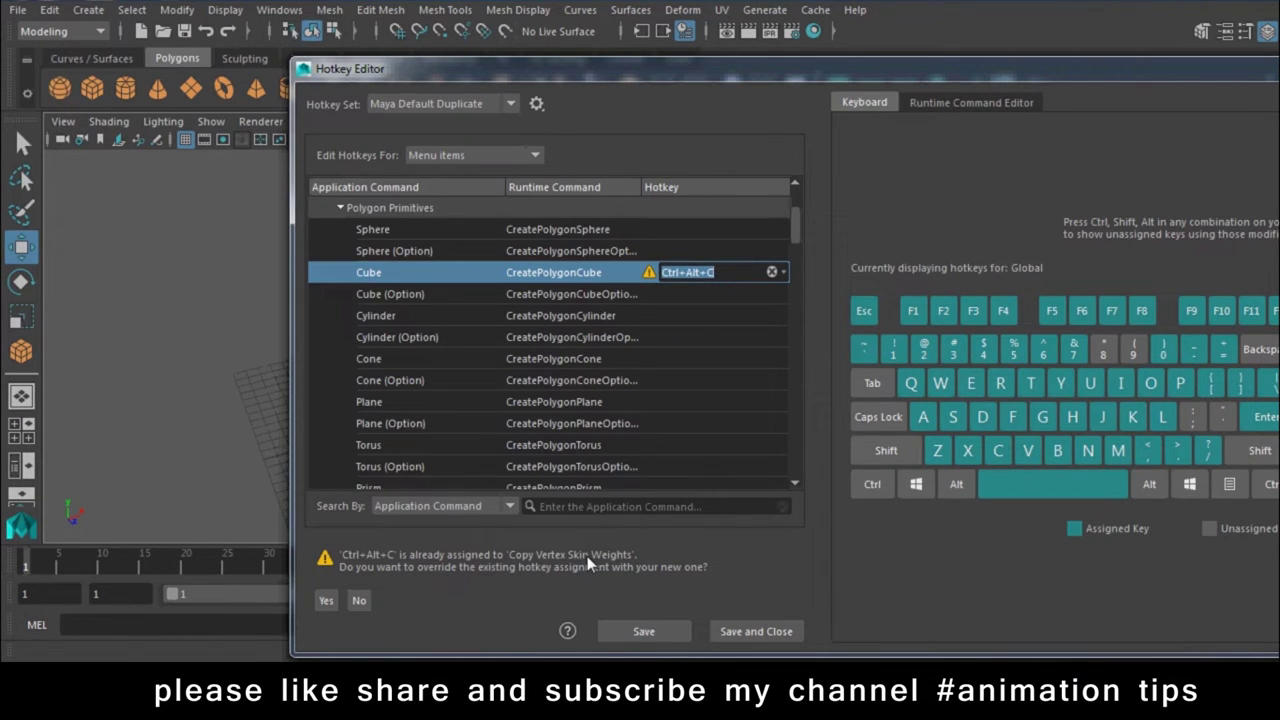
left_click(747, 634)
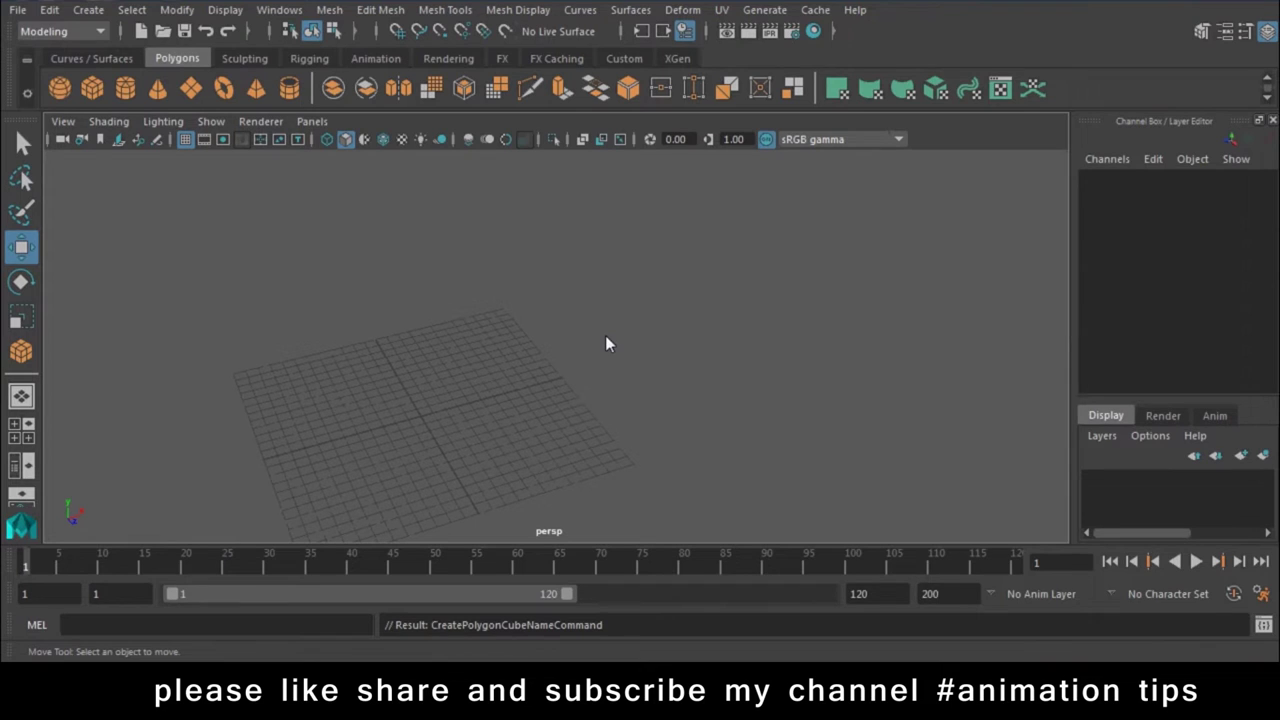
- Draw a tall polygon box, pCube1, on the grid, then bring up the shelf options menu
key("ctrl+1")
mouse_move(481, 419)
left_mouse_down()
mouse_move(426, 431)
mouse_move(435, 418)
left_mouse_up()
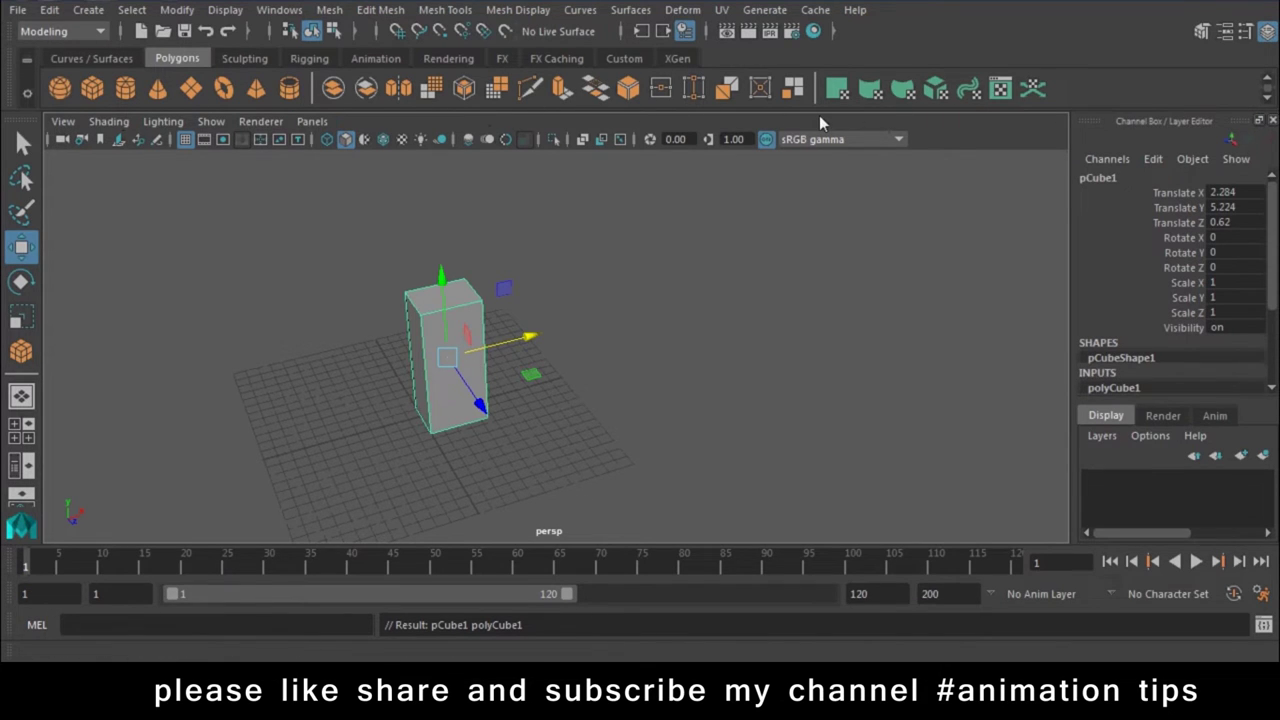
left_click(27, 95)
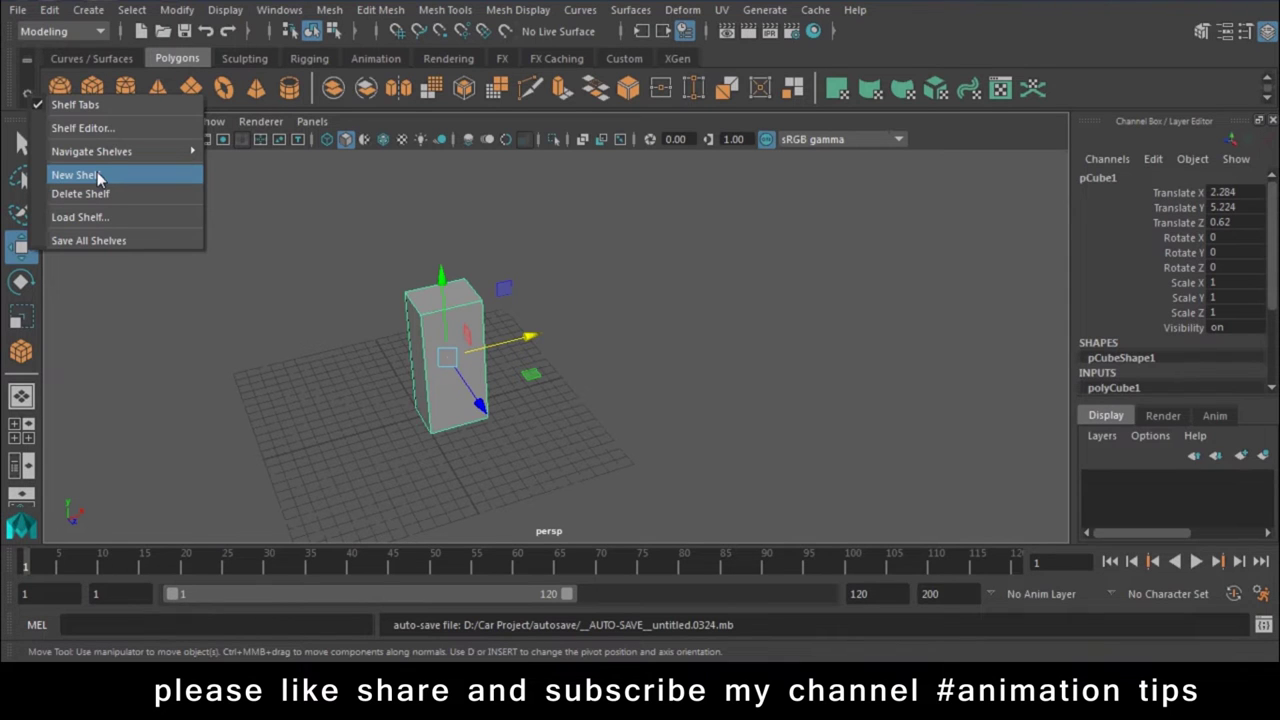
- Create a new shelf named with the user's name, retyping it without the rejected hyphen
left_click(84, 176)
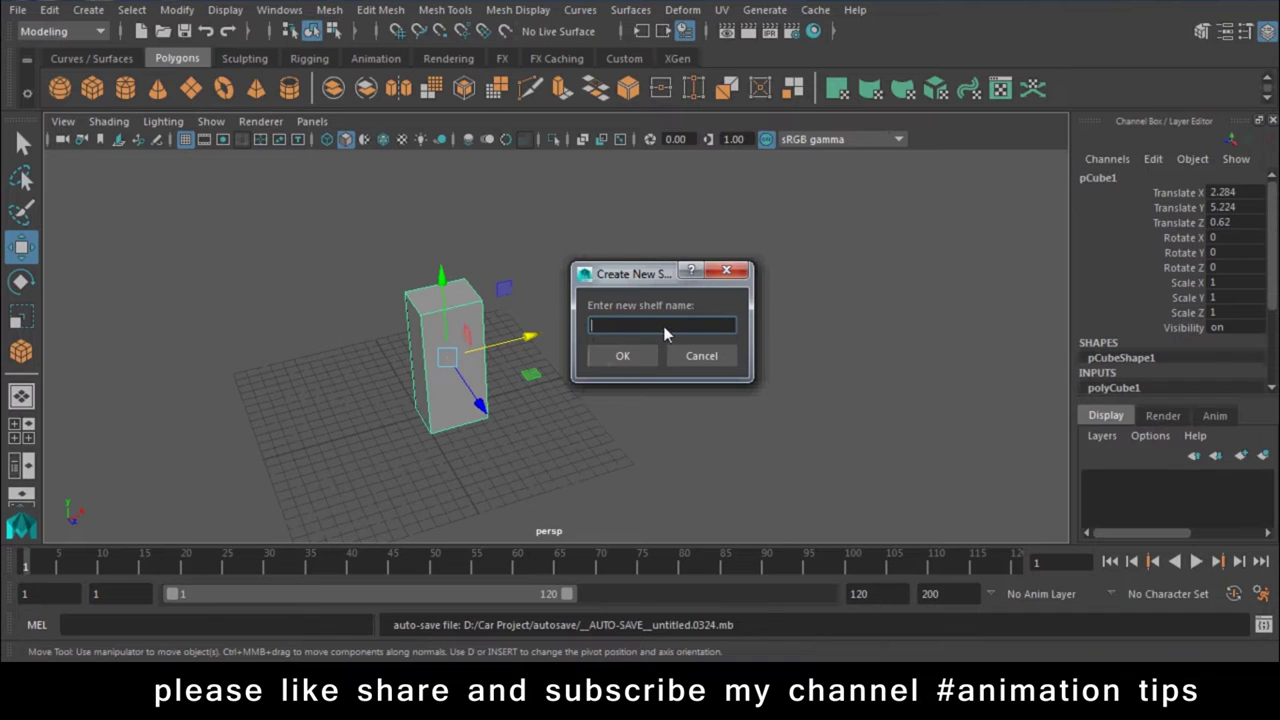
type("Faiza ")
type("- Modeller")
left_click(630, 357)
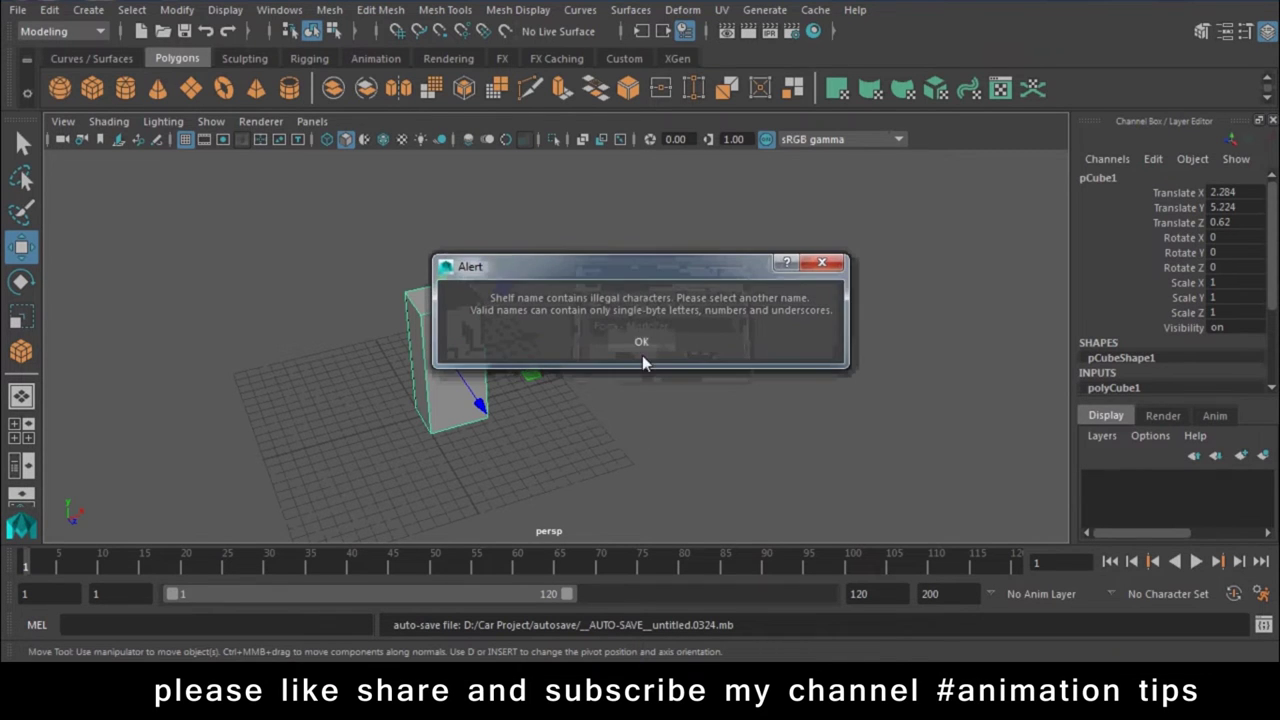
left_click(643, 345)
type("Faiza")
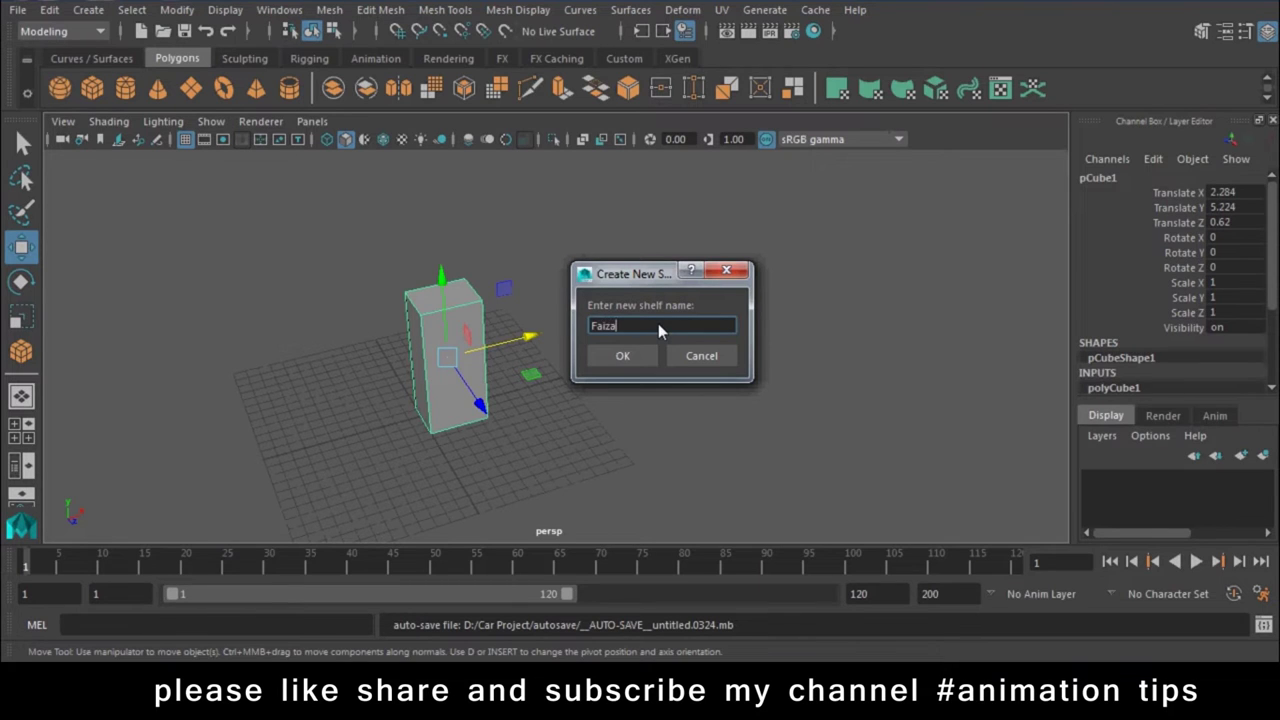
left_click(624, 357)
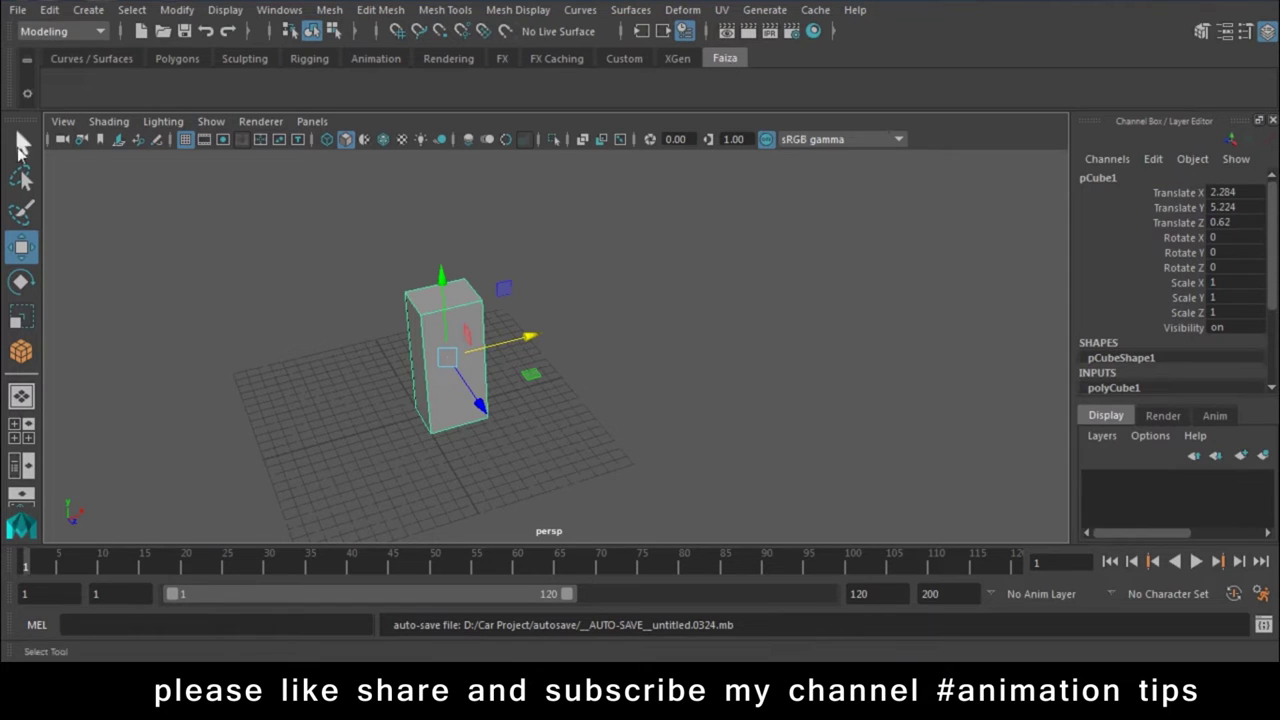
- Add Polygon Cube and Polygon Sphere shortcut buttons to the custom Faiza shelf
left_click(190, 60)
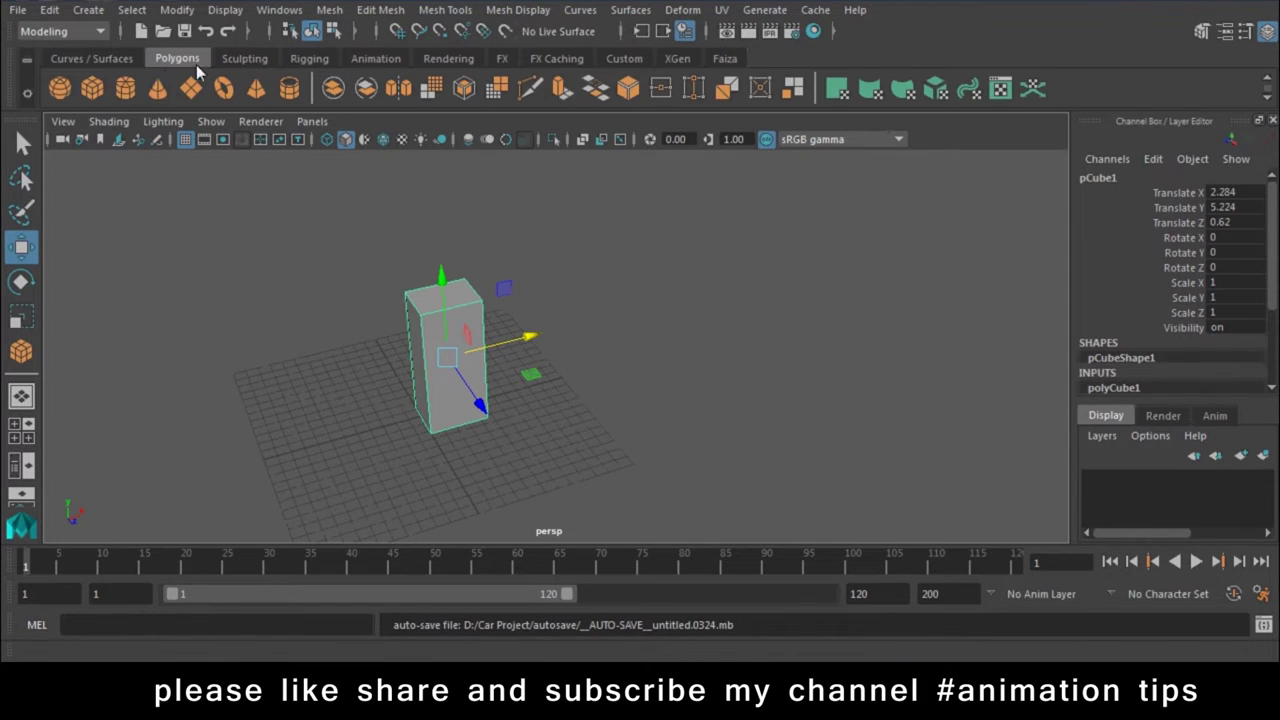
left_click(729, 58)
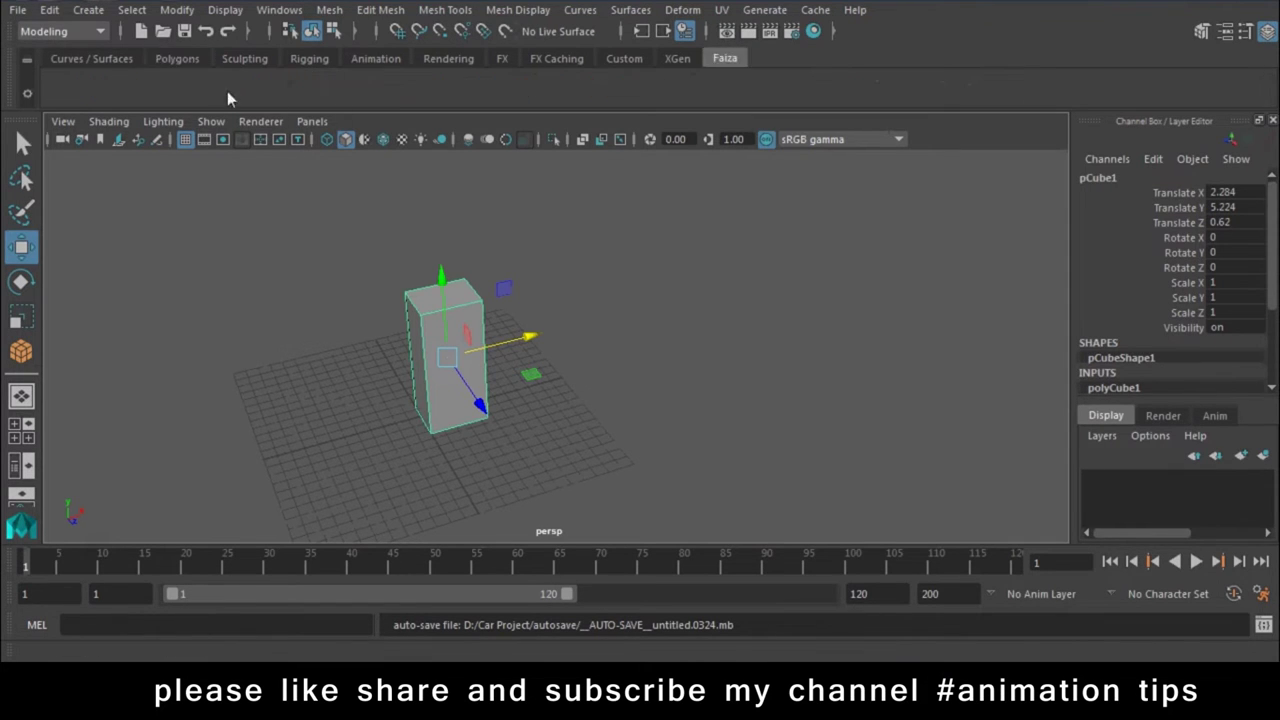
left_click(88, 10)
mouse_move(145, 76)
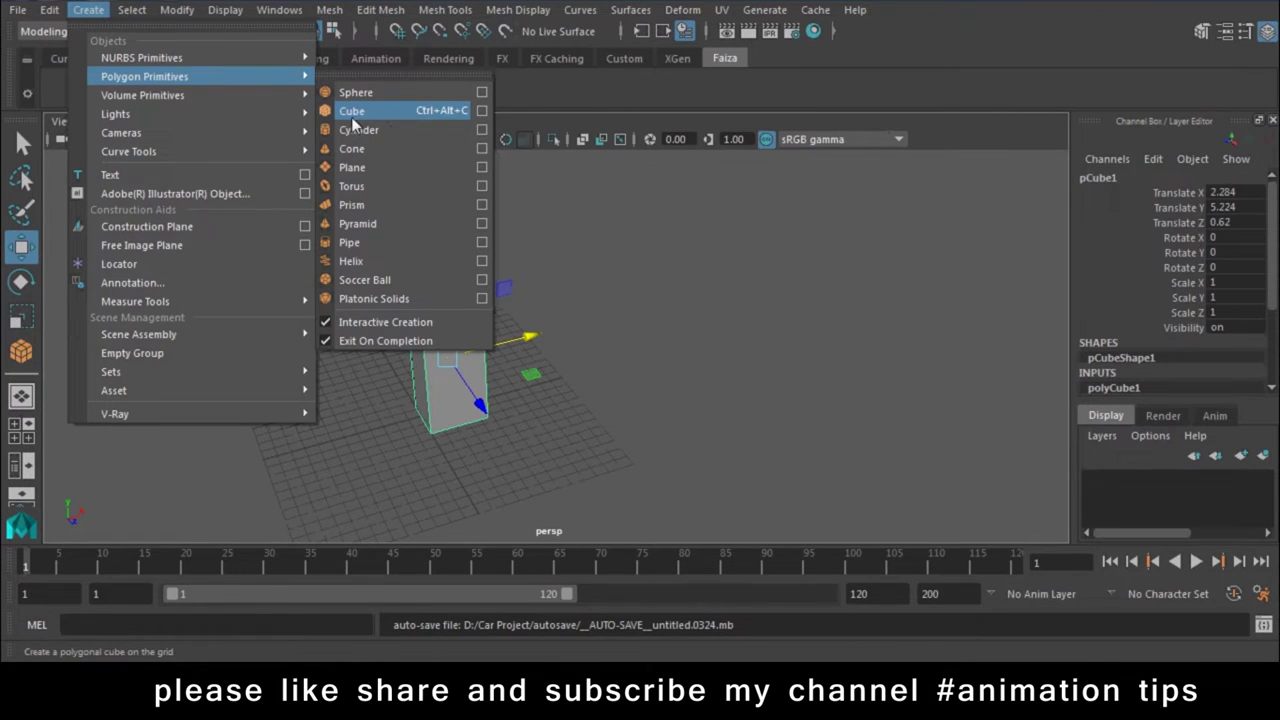
left_click(354, 118)
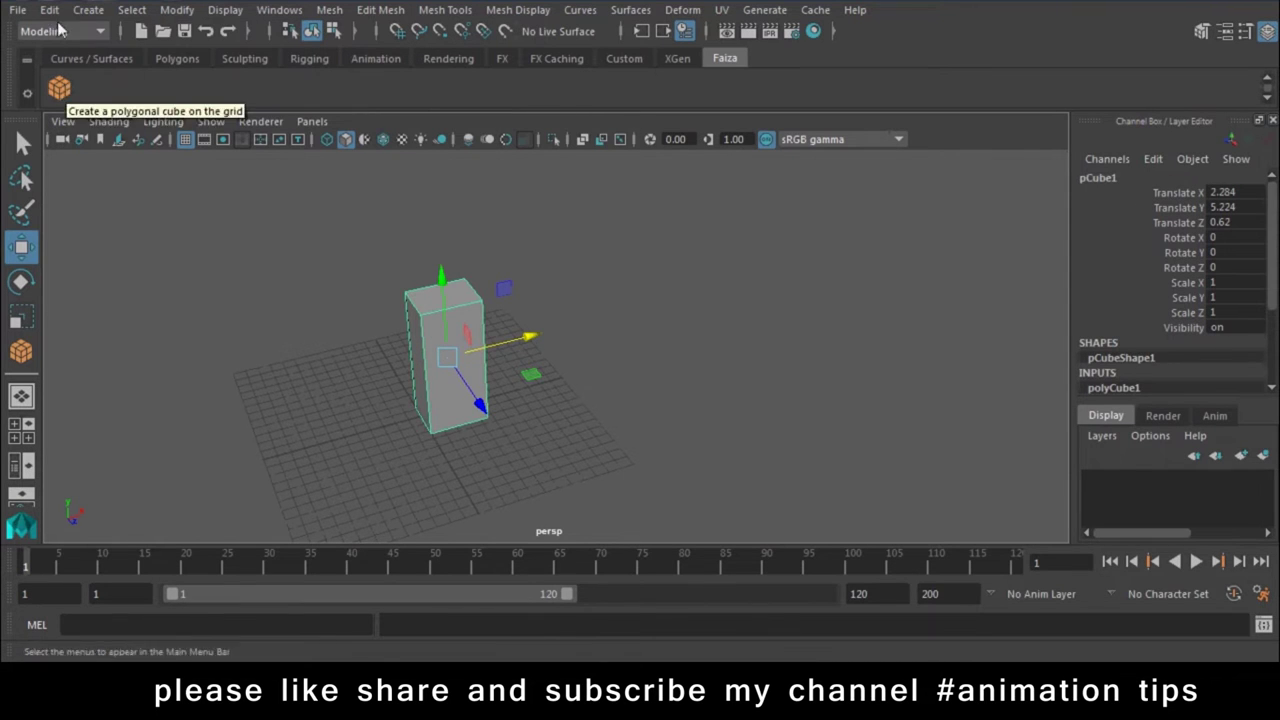
left_click(88, 10)
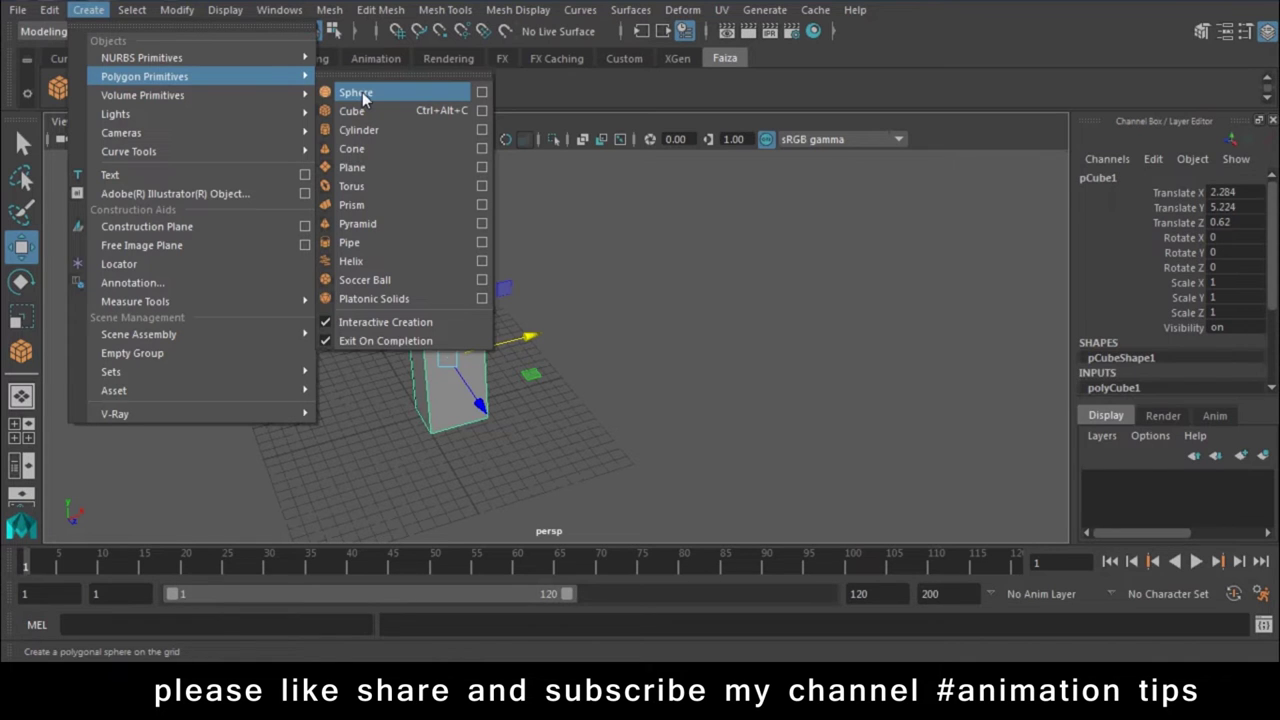
left_click(629, 87)
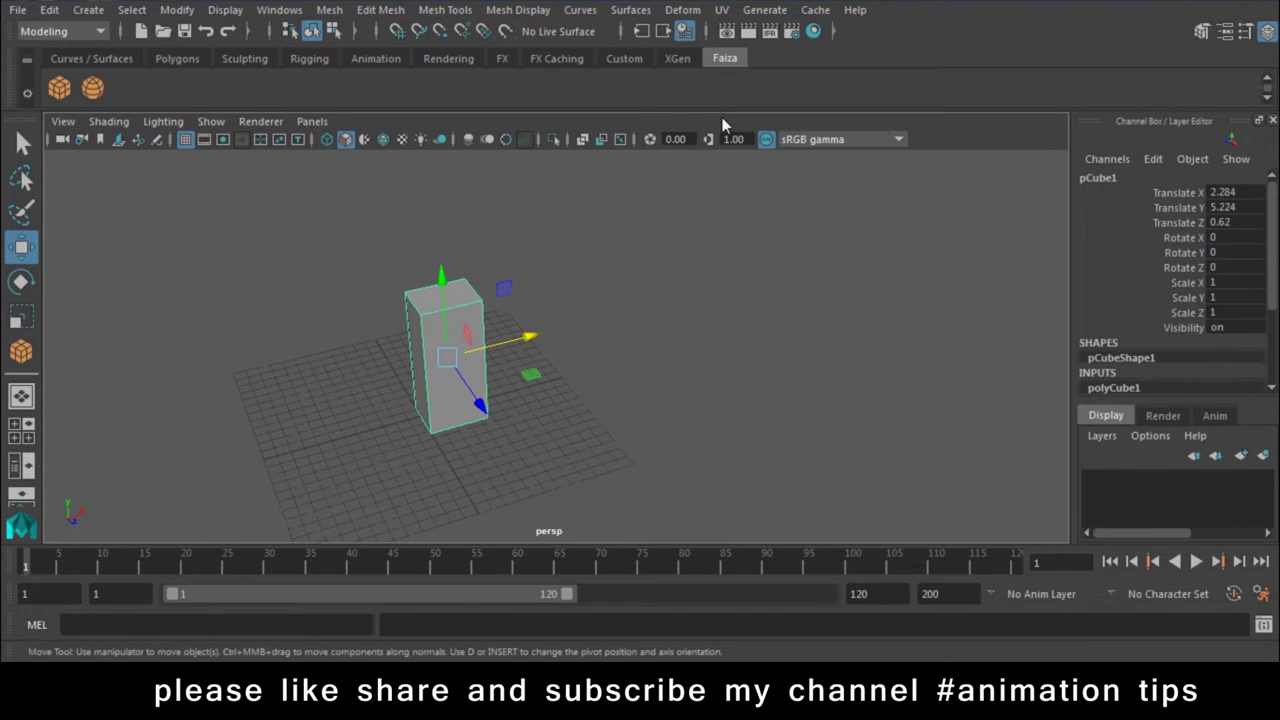
- Add an Edit Mesh > Extrude shortcut to the Faiza shelf as its third button
left_click(382, 10)
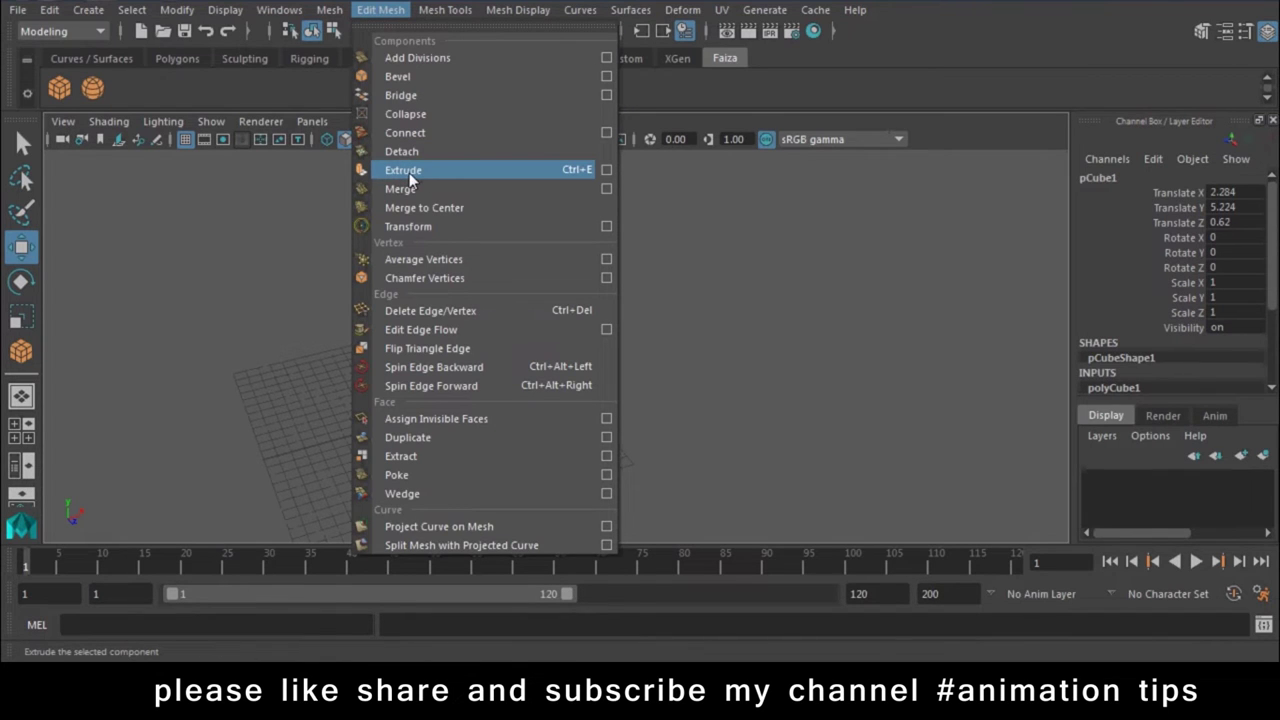
left_click(688, 60)
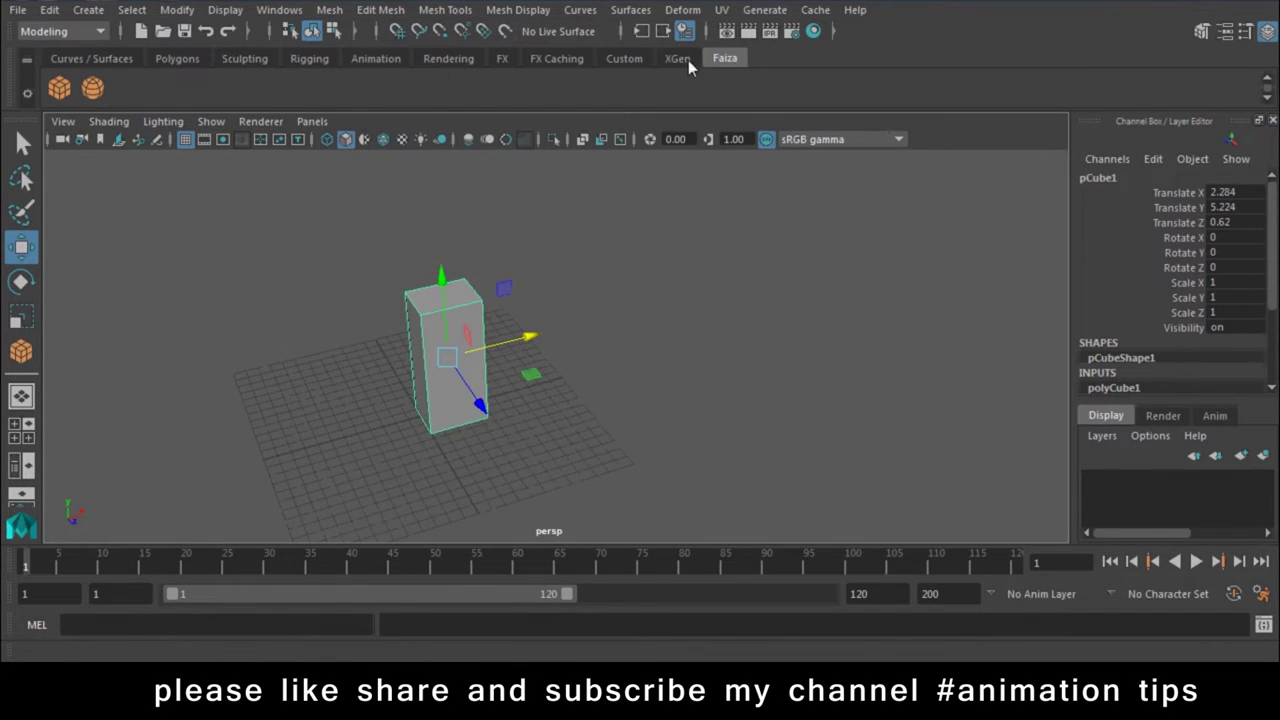
left_click(724, 60)
left_click(380, 10)
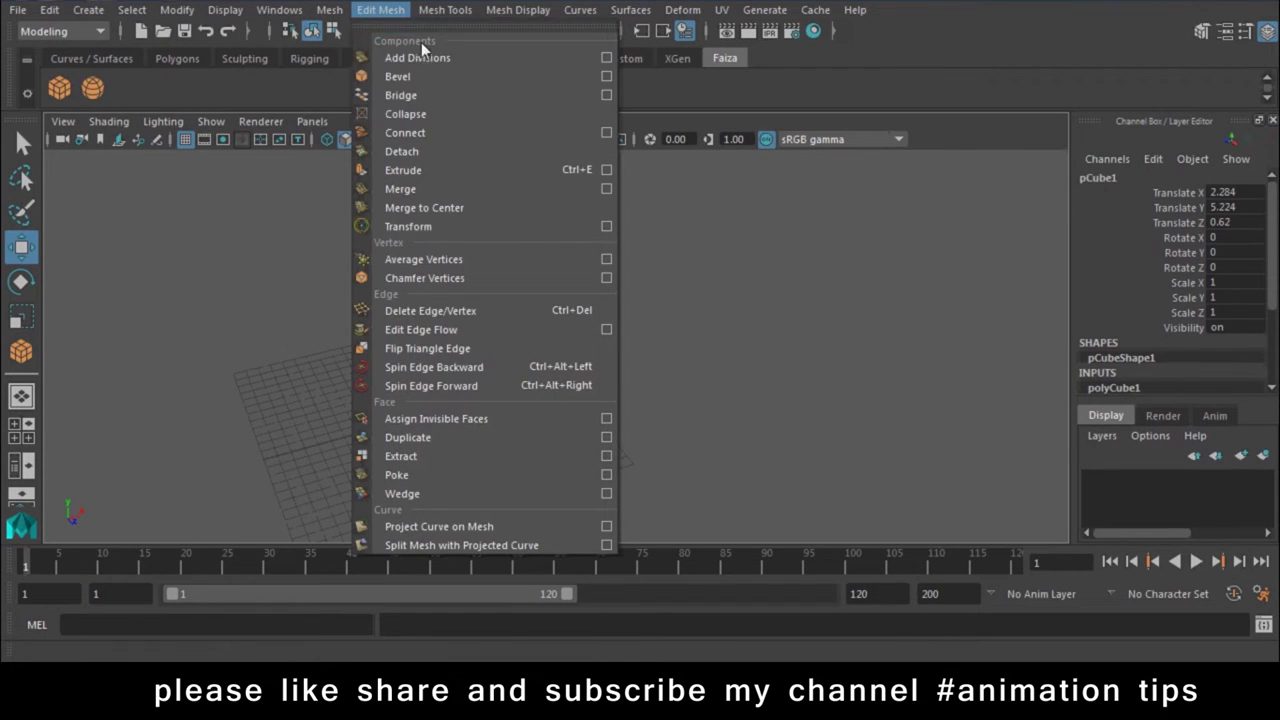
left_click(415, 172, "ctrl+shift")
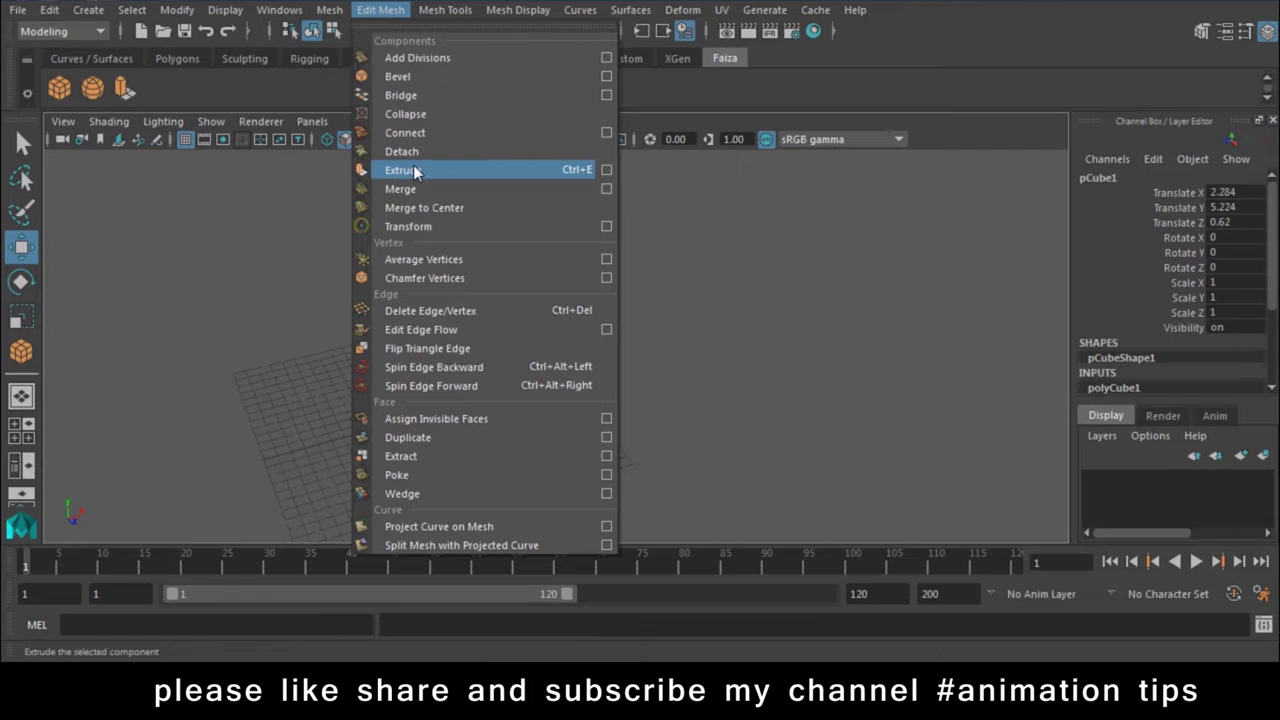
key("Escape")
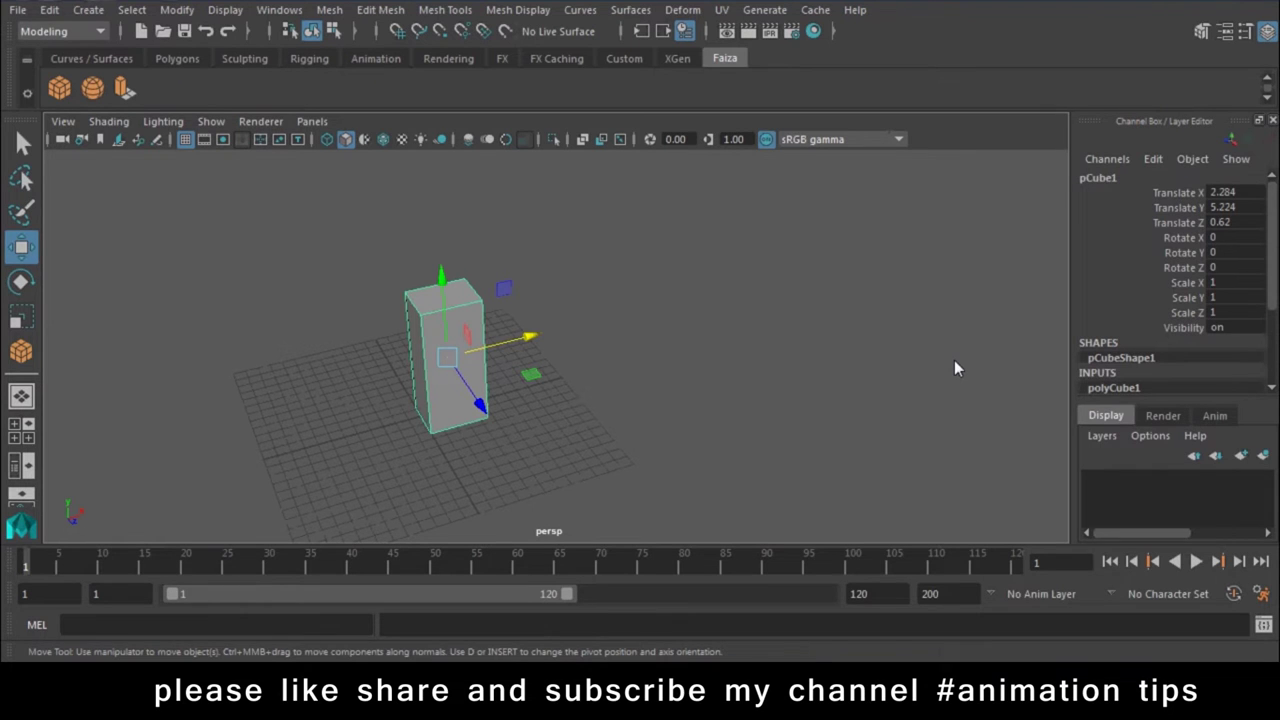
- Browse the Sculpting and Rendering shelves, then settle on the Polygons modelling shelf
left_click(244, 58)
left_click(448, 58)
left_click(190, 58)
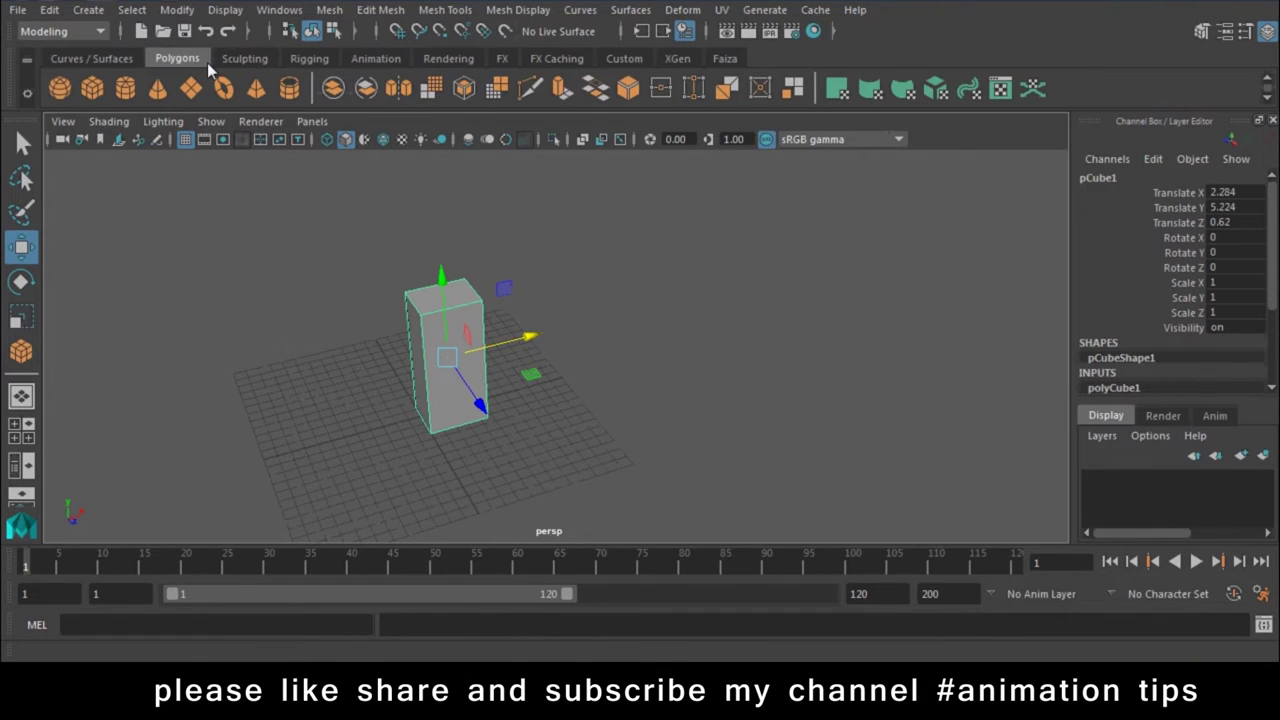
- Add an Edit > Group shortcut to the Faiza shelf and delete the tall box
left_click(736, 62)
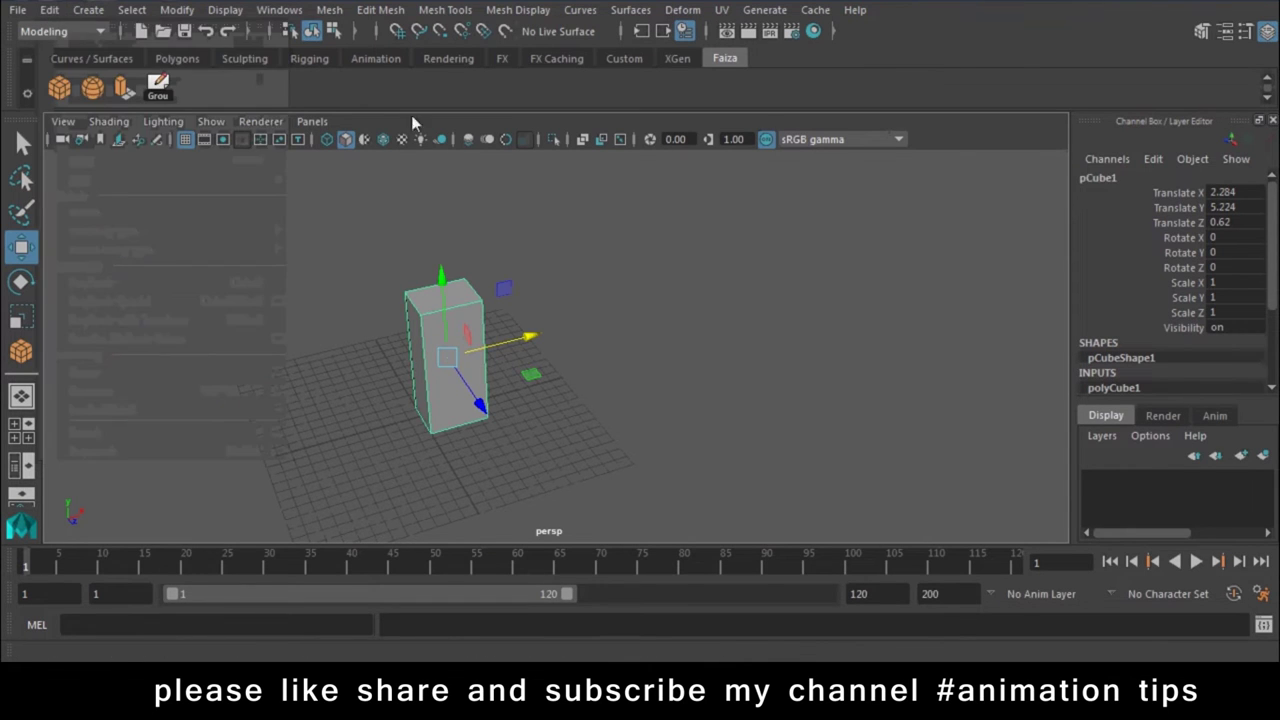
key("Escape")
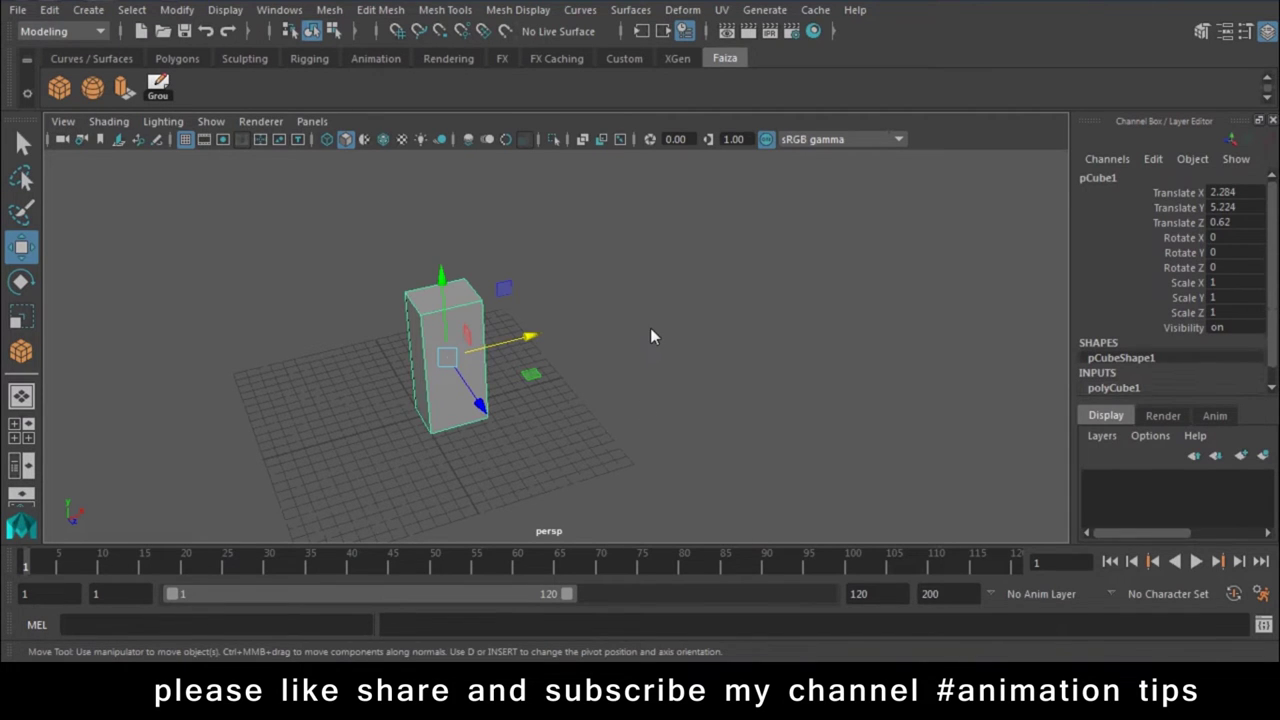
key("Delete")
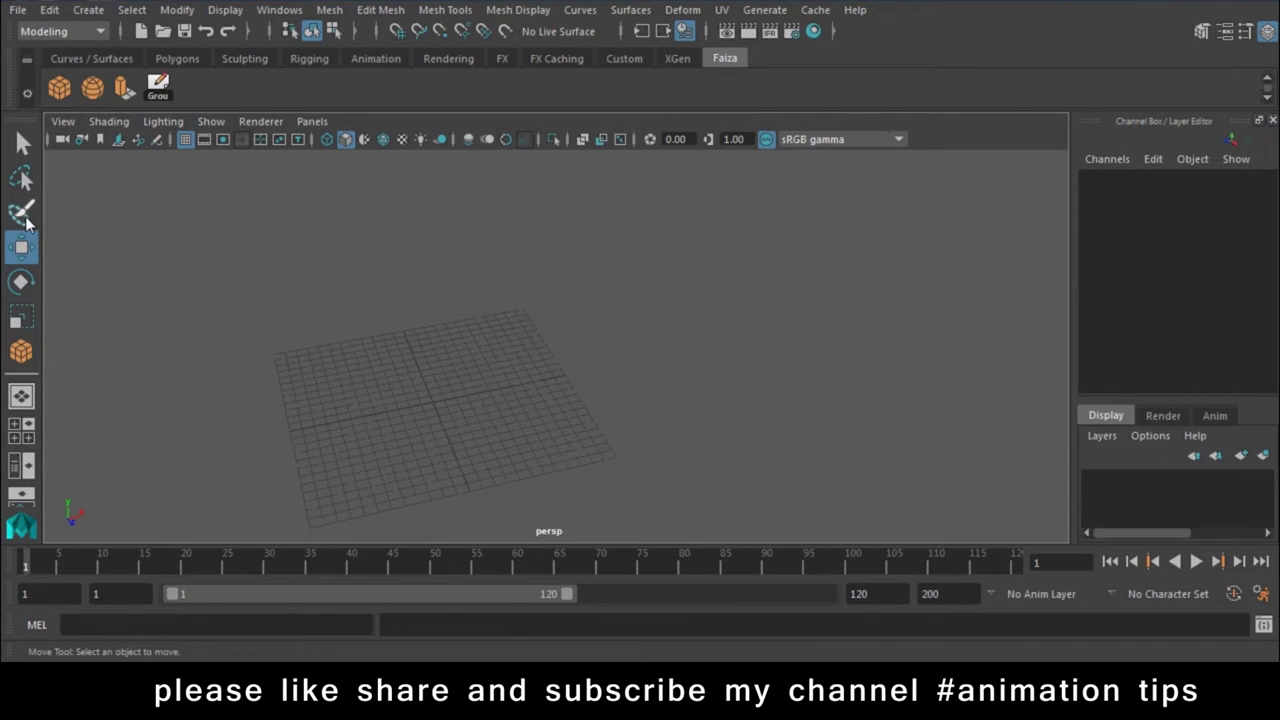
- Draw a new polygon cube, pCube1, standing on the grid
left_click(59, 88)
mouse_move(402, 379)
left_mouse_down()
mouse_move(412, 443)
mouse_move(434, 319)
left_mouse_up()
scroll(584, 396, "up", 3)
mouse_move(582, 394)
left_mouse_down("alt")
mouse_move(660, 451)
mouse_move(420, 286)
mouse_move(443, 386)
mouse_move(419, 393)
mouse_move(428, 372)
left_mouse_up("alt")
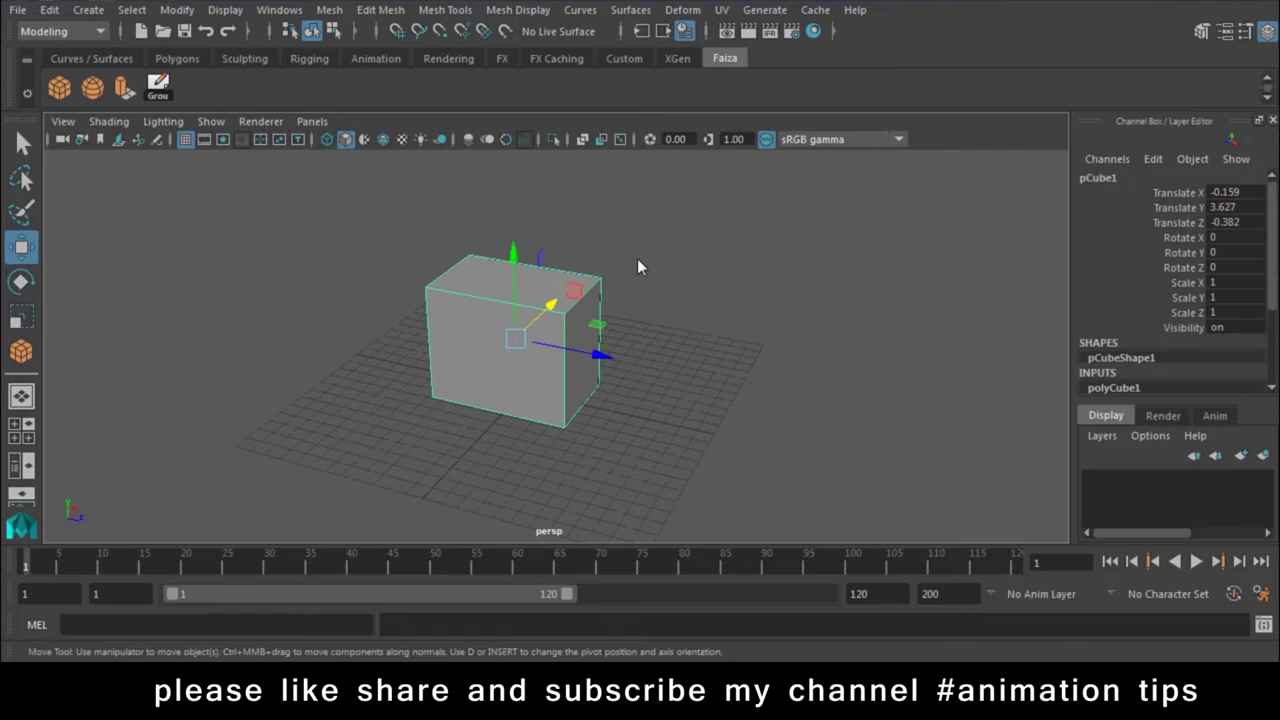
- Deselect the cube and bring up the hotbox with Space
left_click(572, 256)
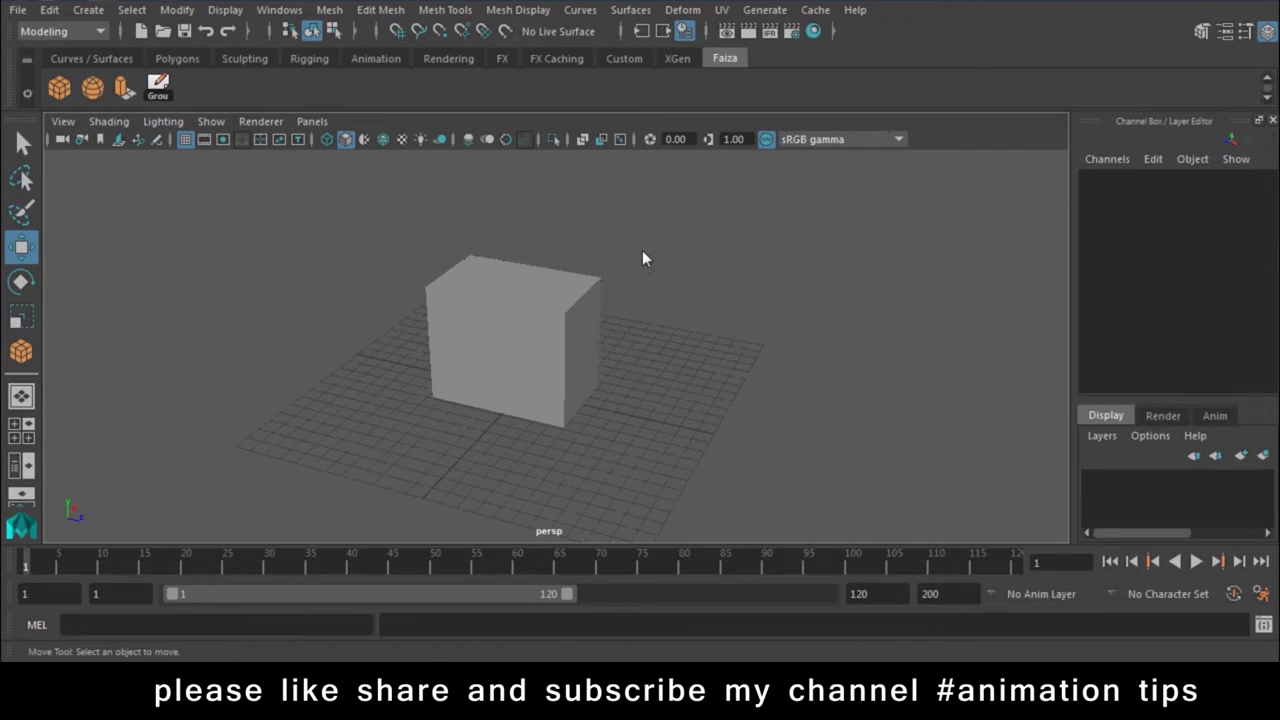
key("space")
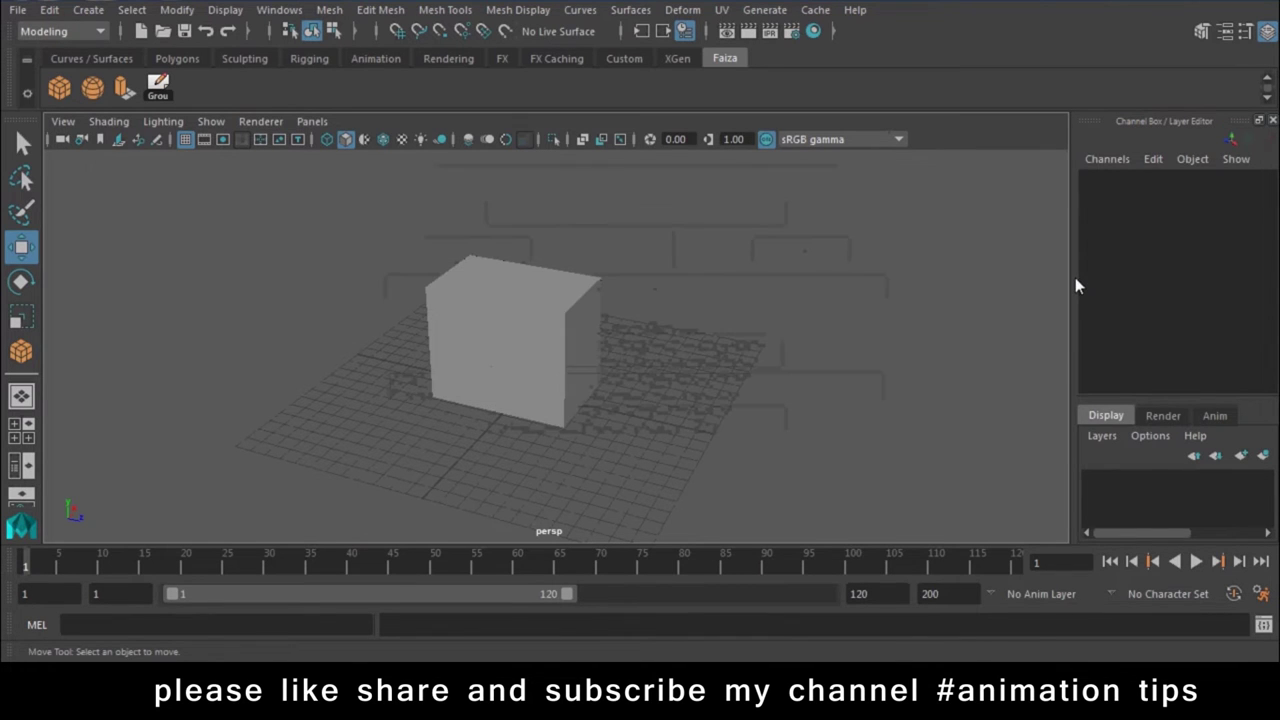
key("space")
key("space")
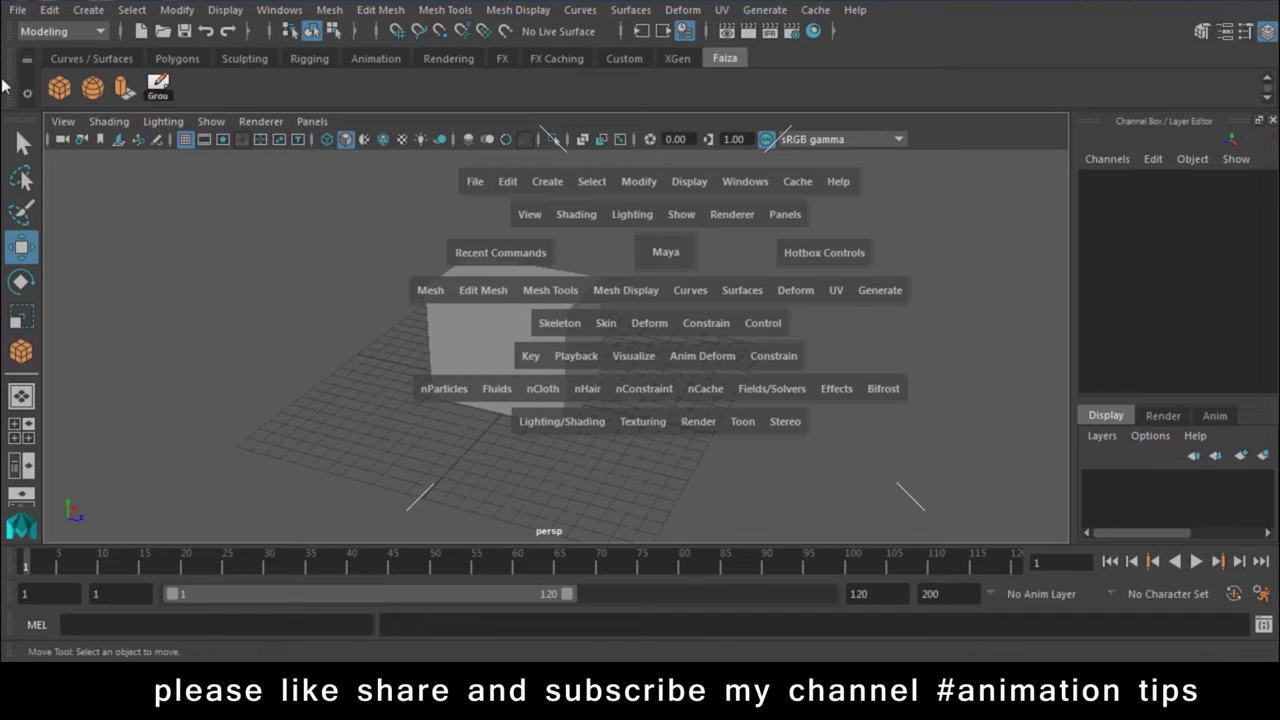
- Toggle the hotbox and browse its Edit menu without choosing a command
key("space")
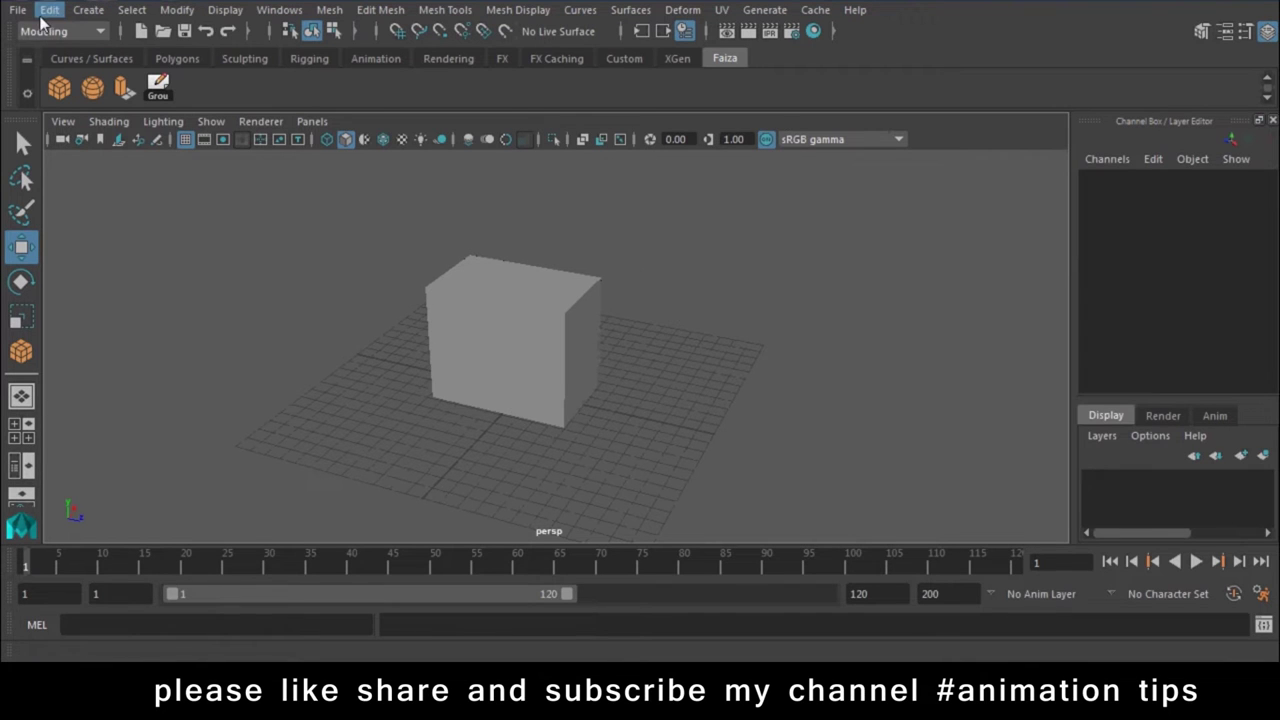
key("space")
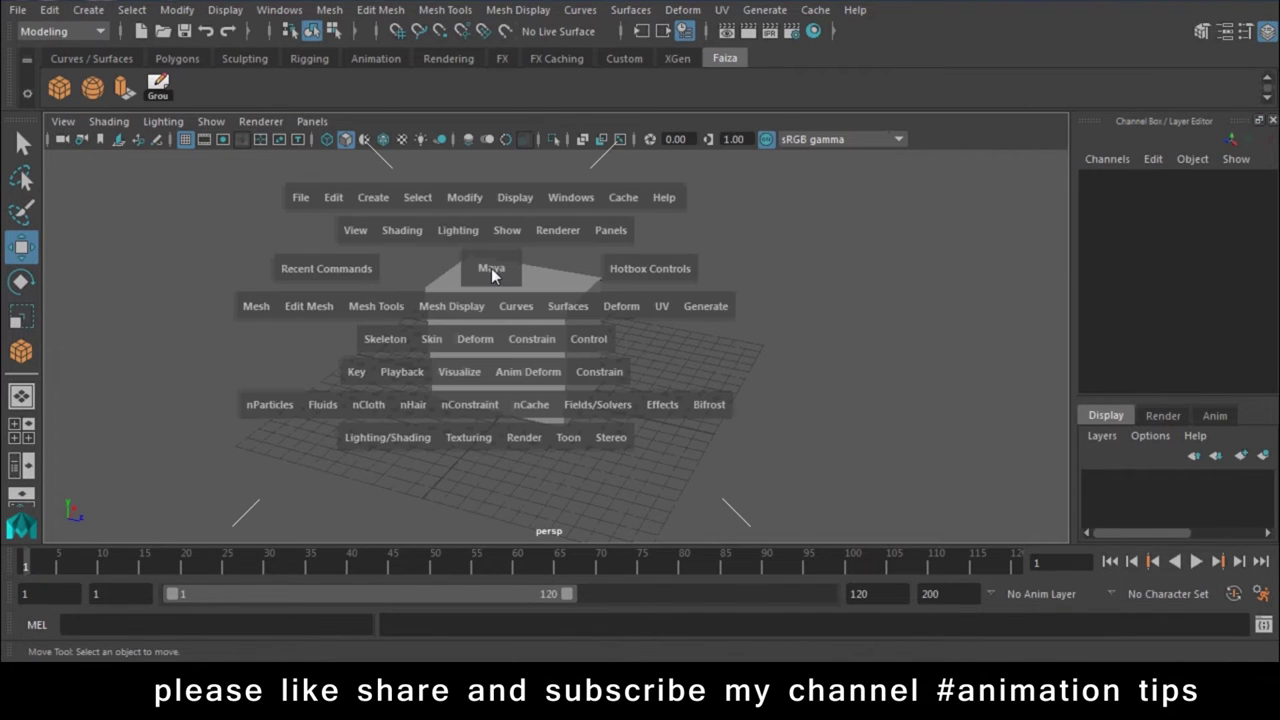
left_click(333, 197)
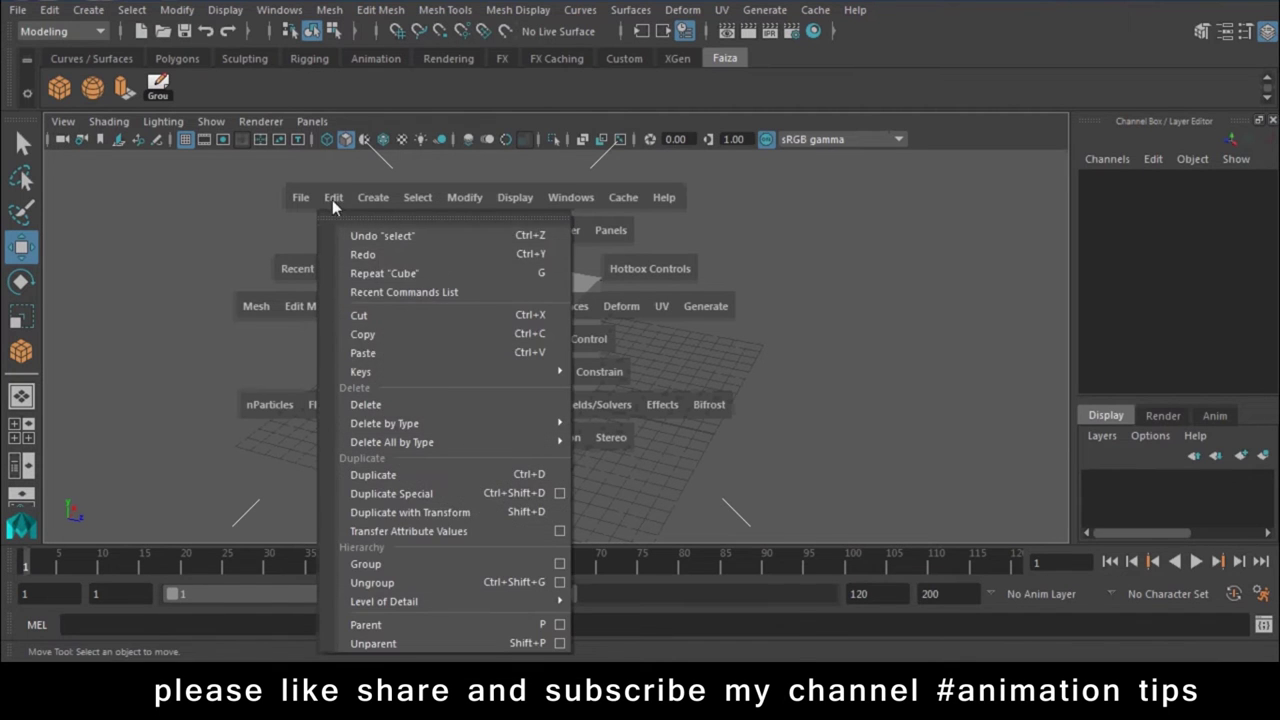
left_click(395, 566)
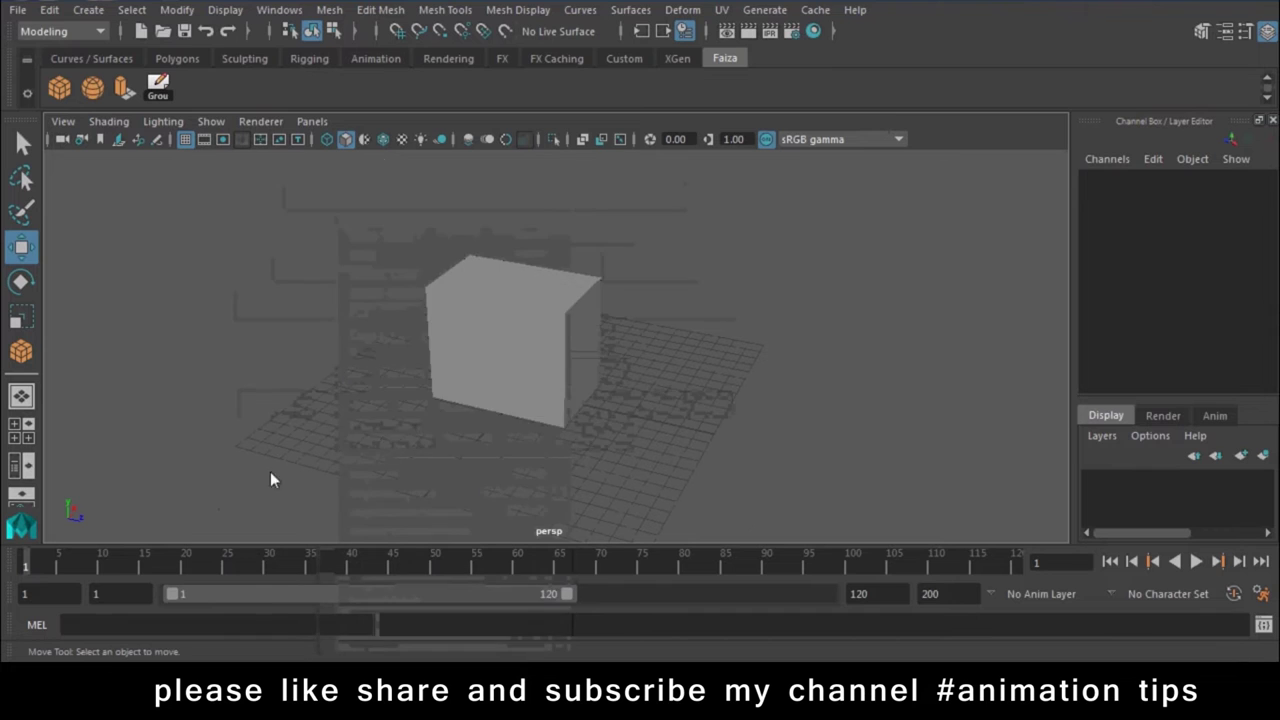
key("space")
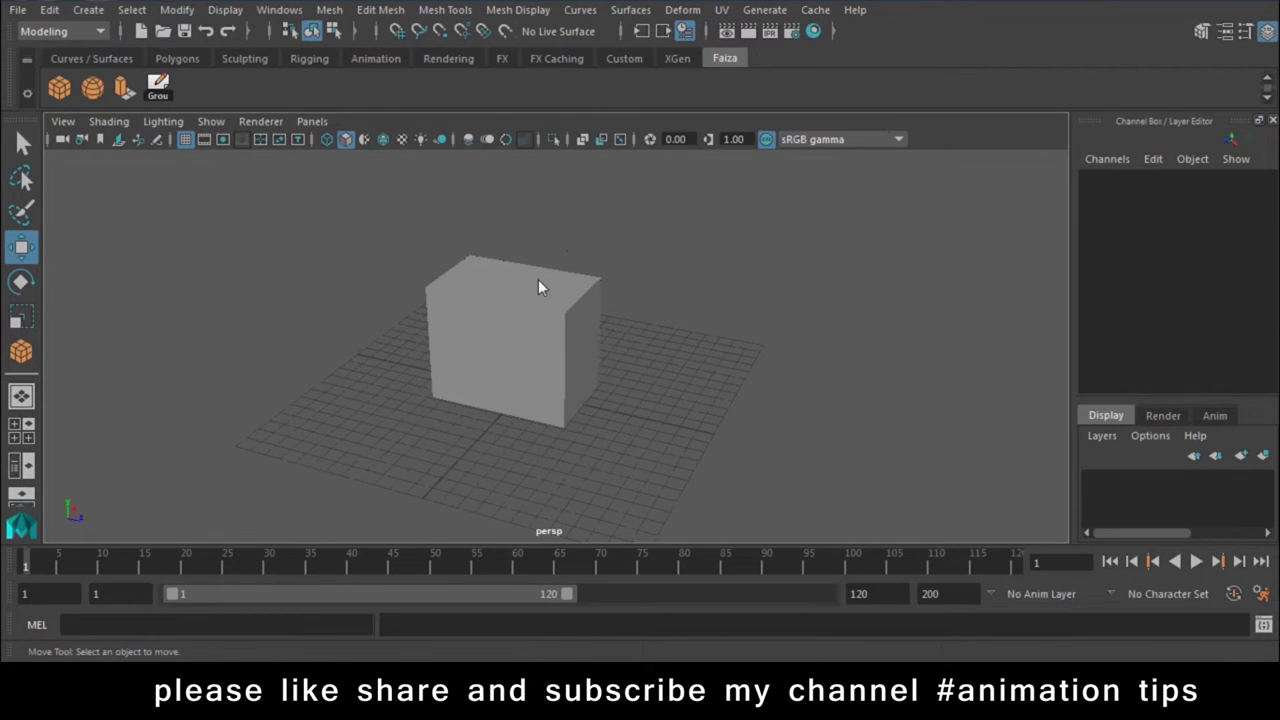
key("space")
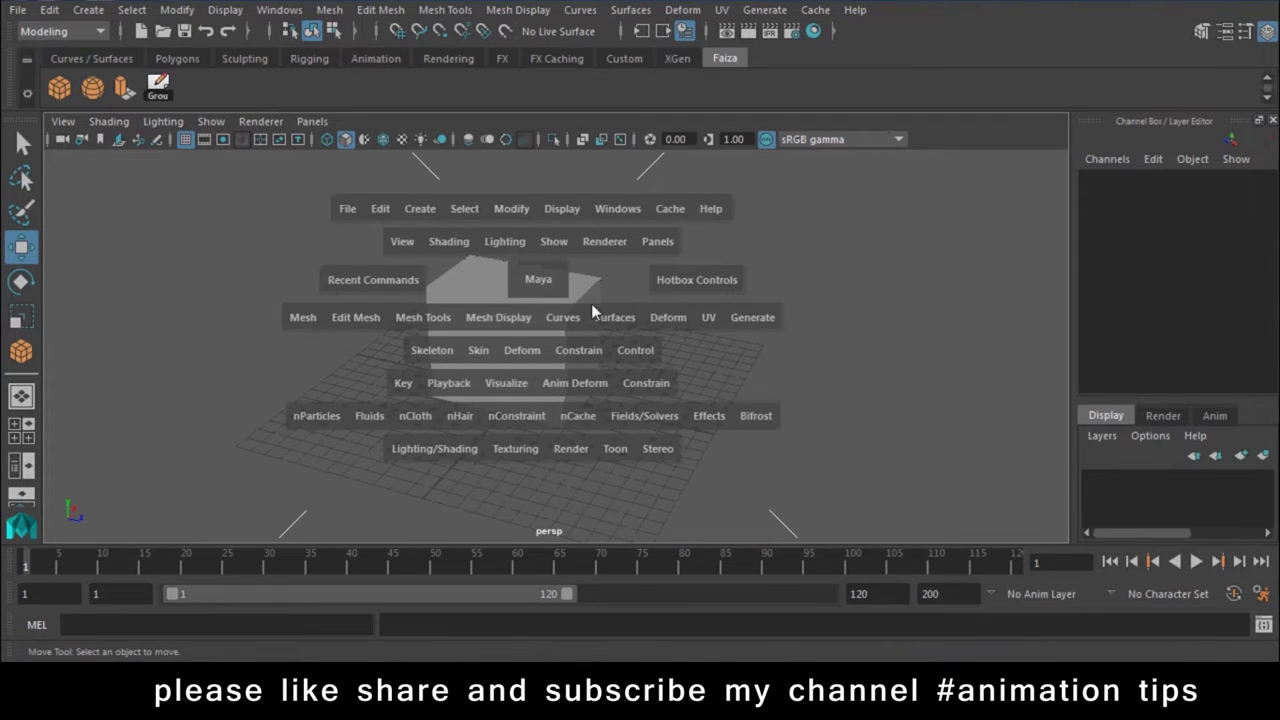
key("space")
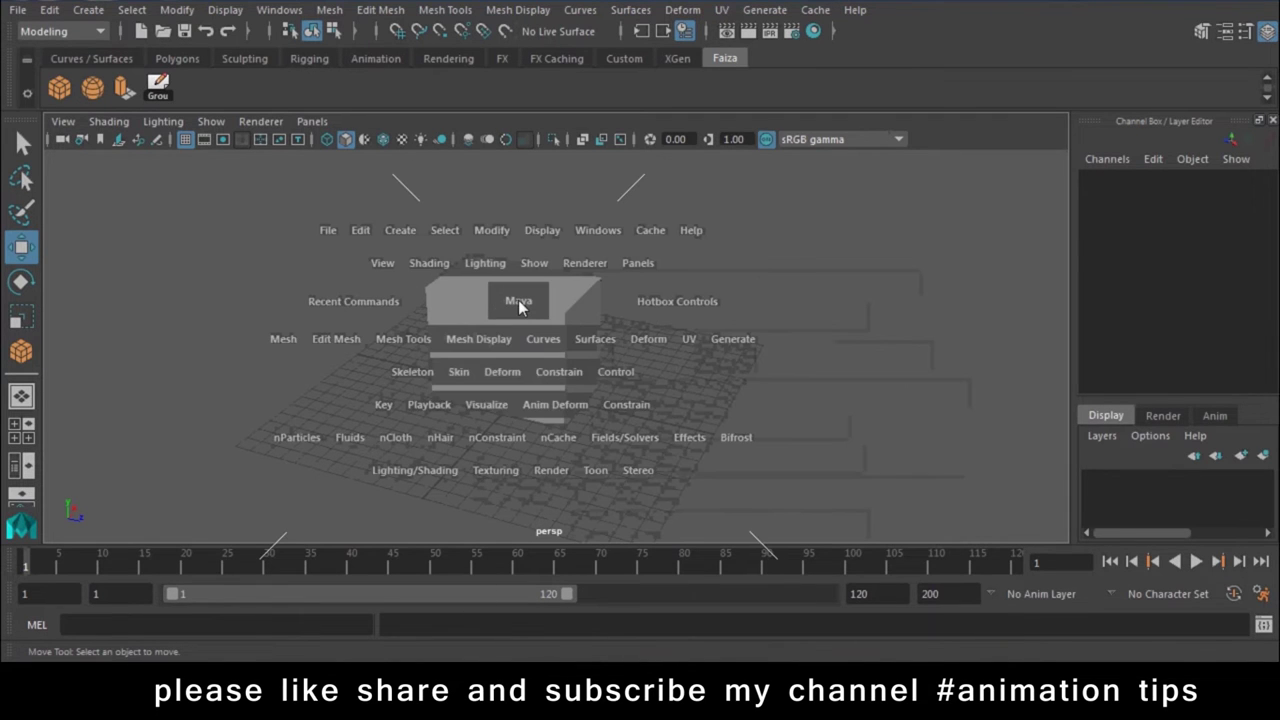
- Cycle the viewport through top, left, front and perspective camera views using the hotbox
left_click(516, 306)
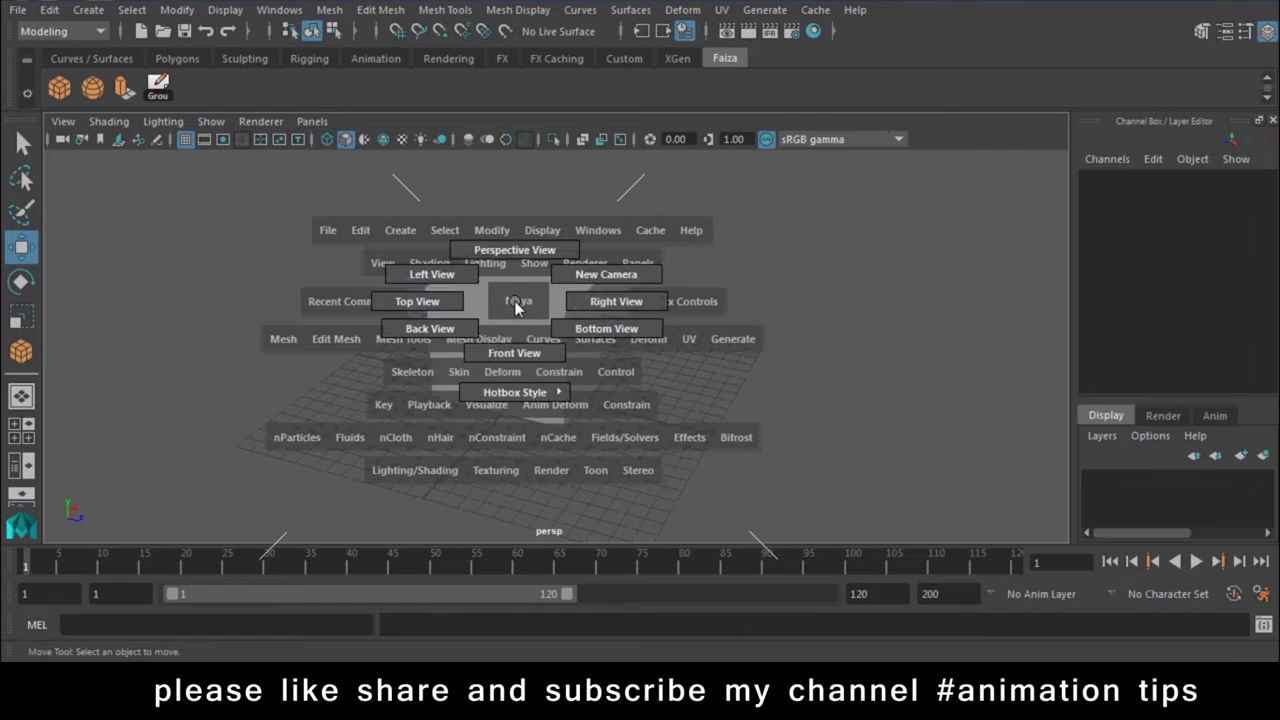
left_click_drag(516, 306, 413, 304)
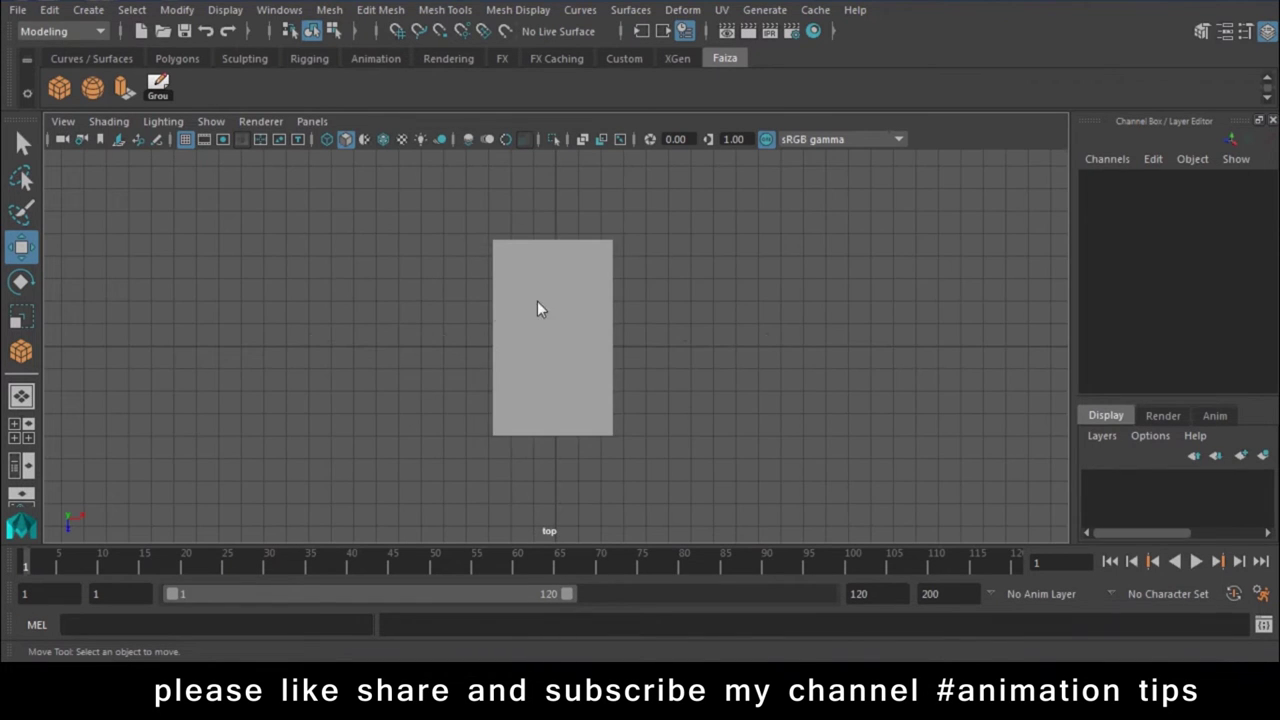
key("space")
mouse_move(537, 307)
left_mouse_down()
mouse_move(455, 271)
mouse_move(444, 311)
left_mouse_up()
key("space")
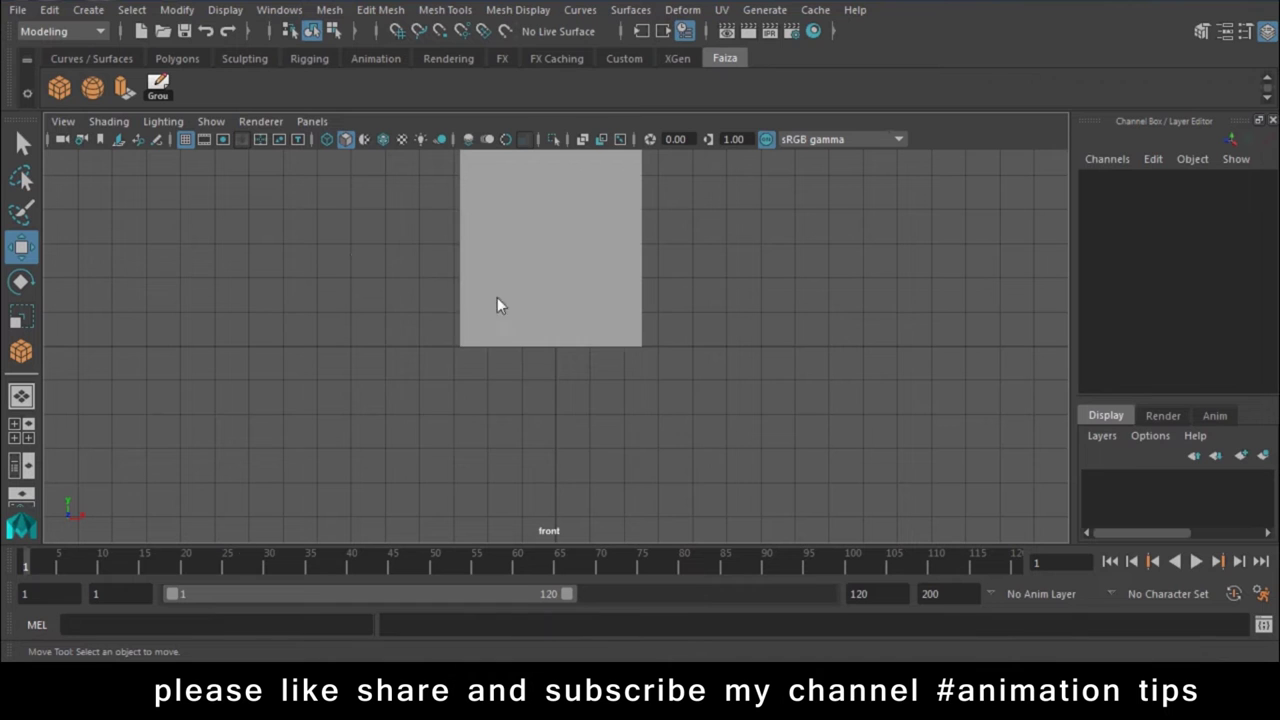
key("space")
left_click_drag(511, 283, 513, 234)
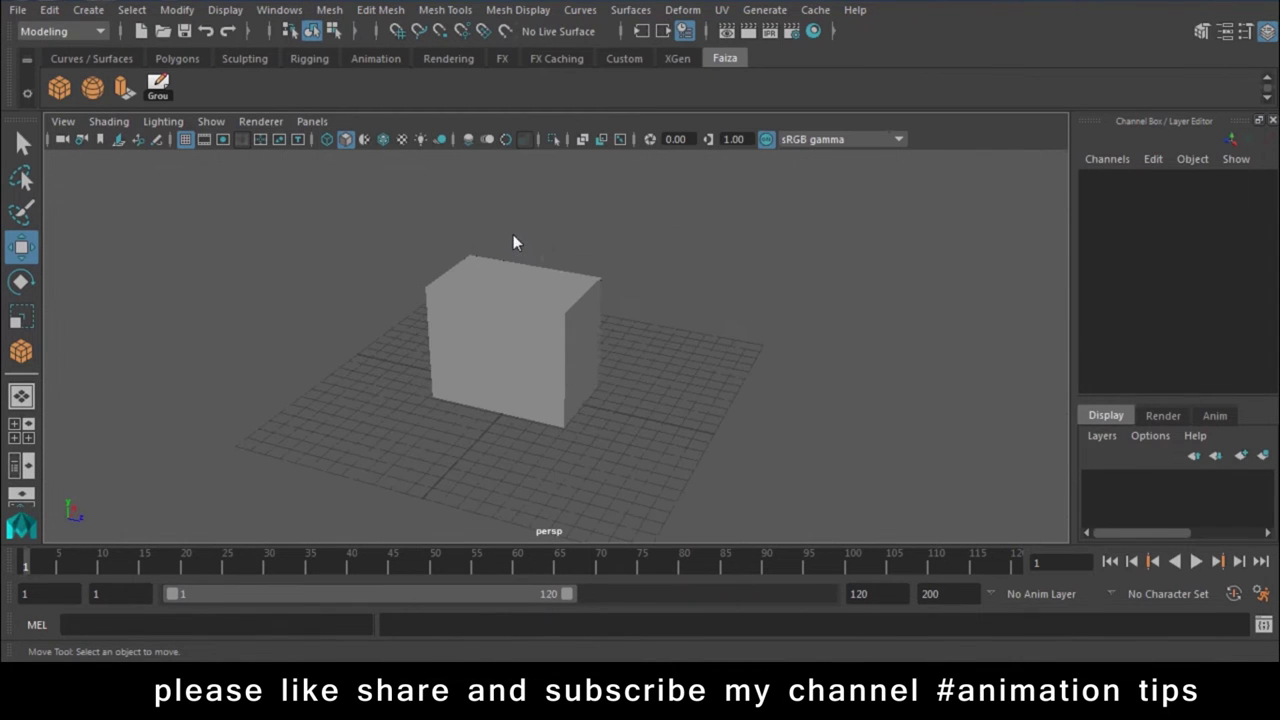
key("space")
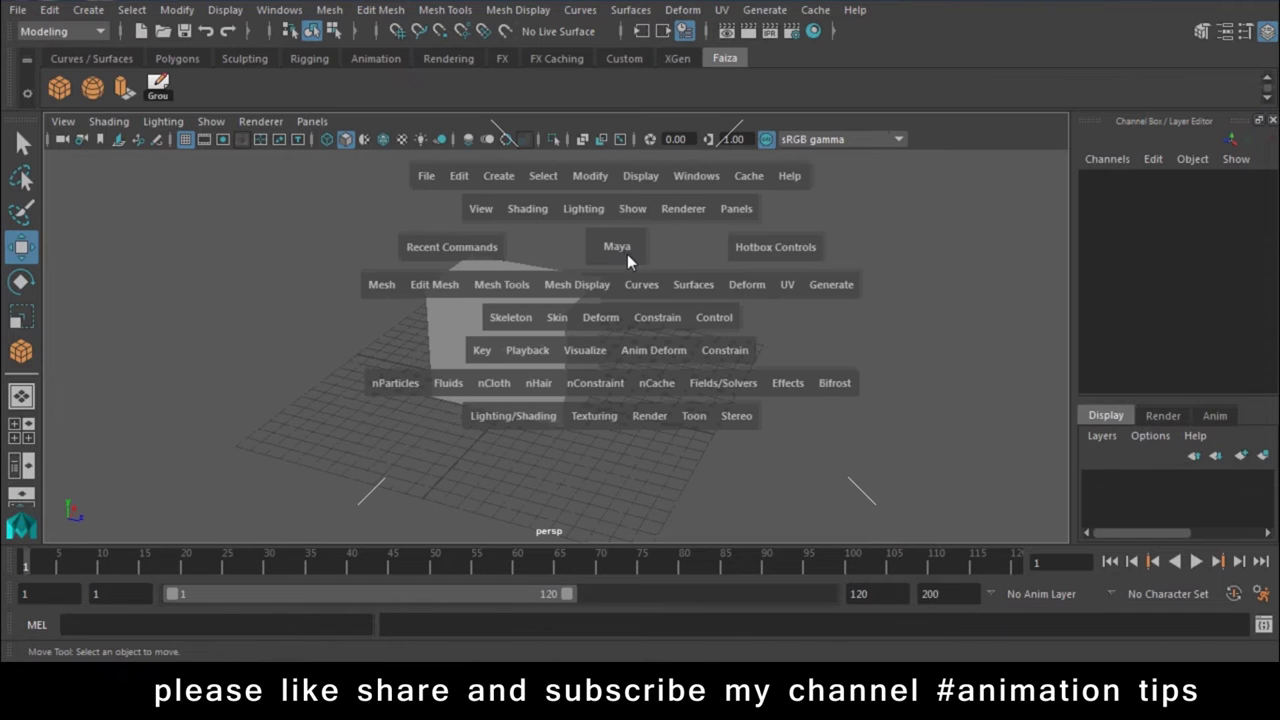
left_click_drag(627, 251, 627, 251)
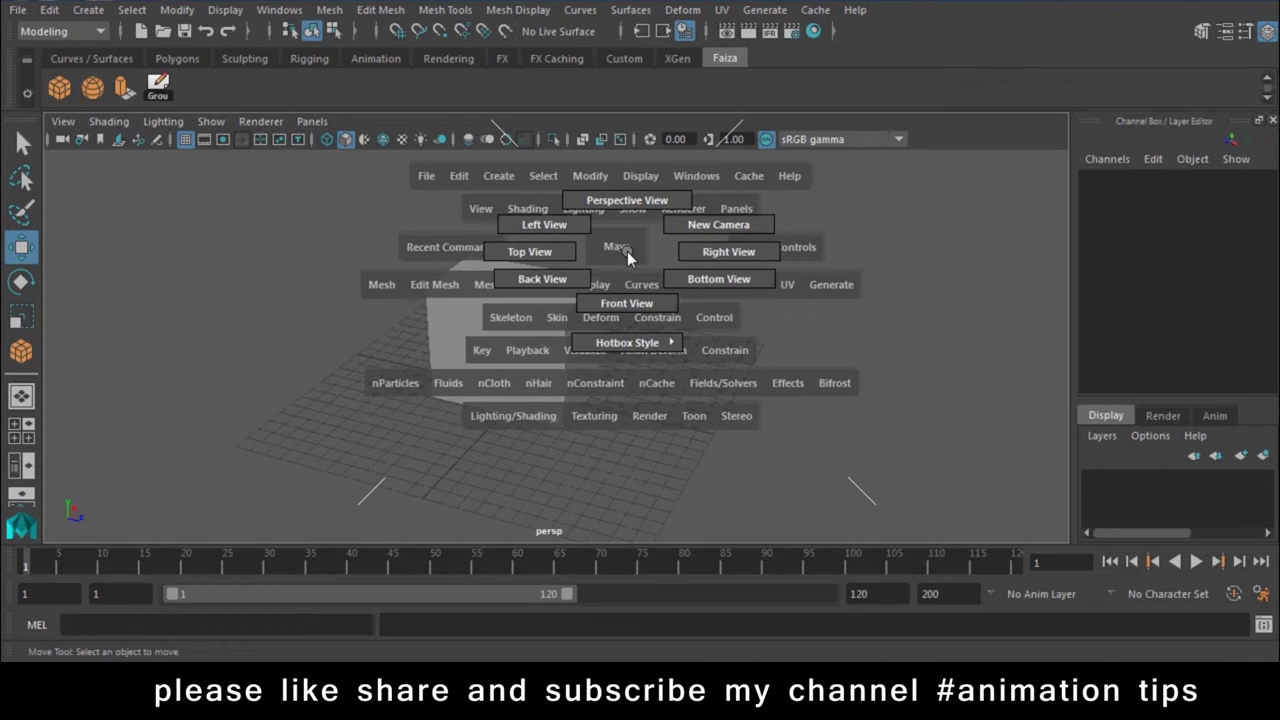
mouse_move(627, 257)
left_mouse_down()
mouse_move(645, 205)
mouse_move(630, 285)
mouse_move(538, 281)
mouse_move(569, 232)
mouse_move(714, 251)
mouse_move(617, 268)
mouse_move(553, 261)
mouse_move(680, 286)
mouse_move(600, 245)
mouse_move(585, 312)
mouse_move(622, 206)
mouse_move(635, 208)
mouse_move(540, 231)
left_mouse_up()
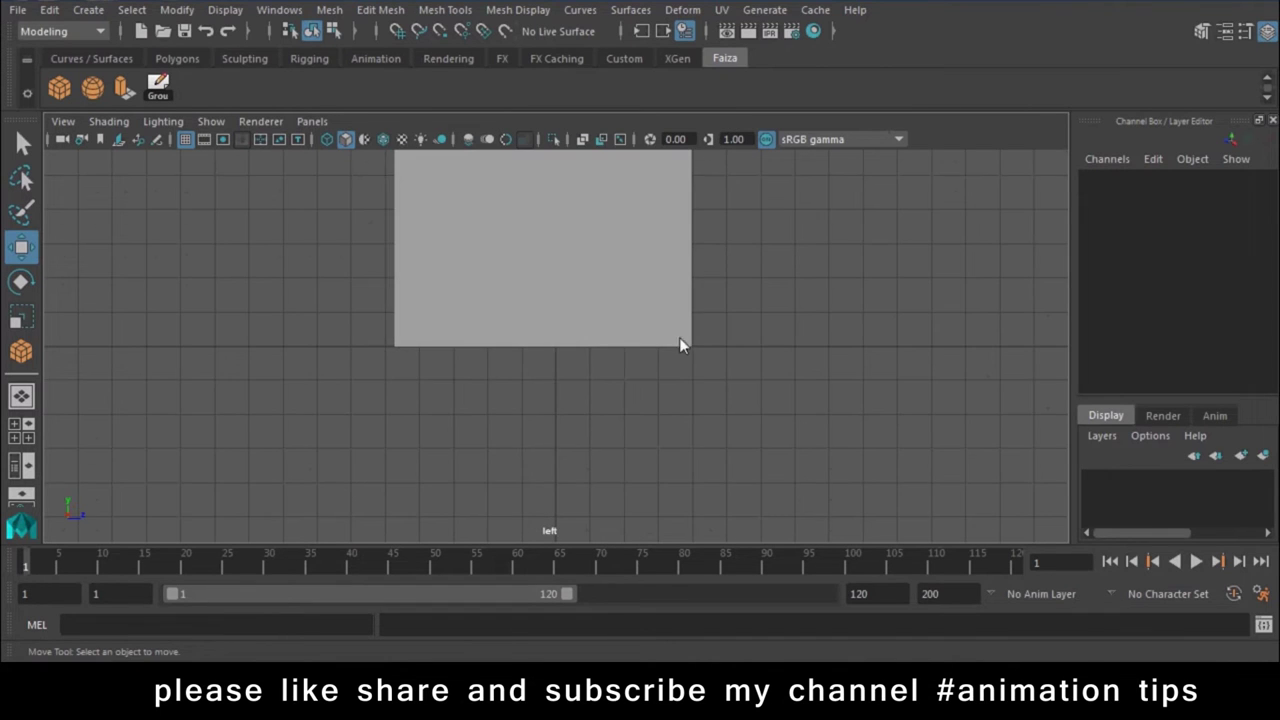
- Pan the left view, switch to Perspective, marquee-select the cube and dolly out
middle_click_drag(374, 277, 366, 440, "alt")
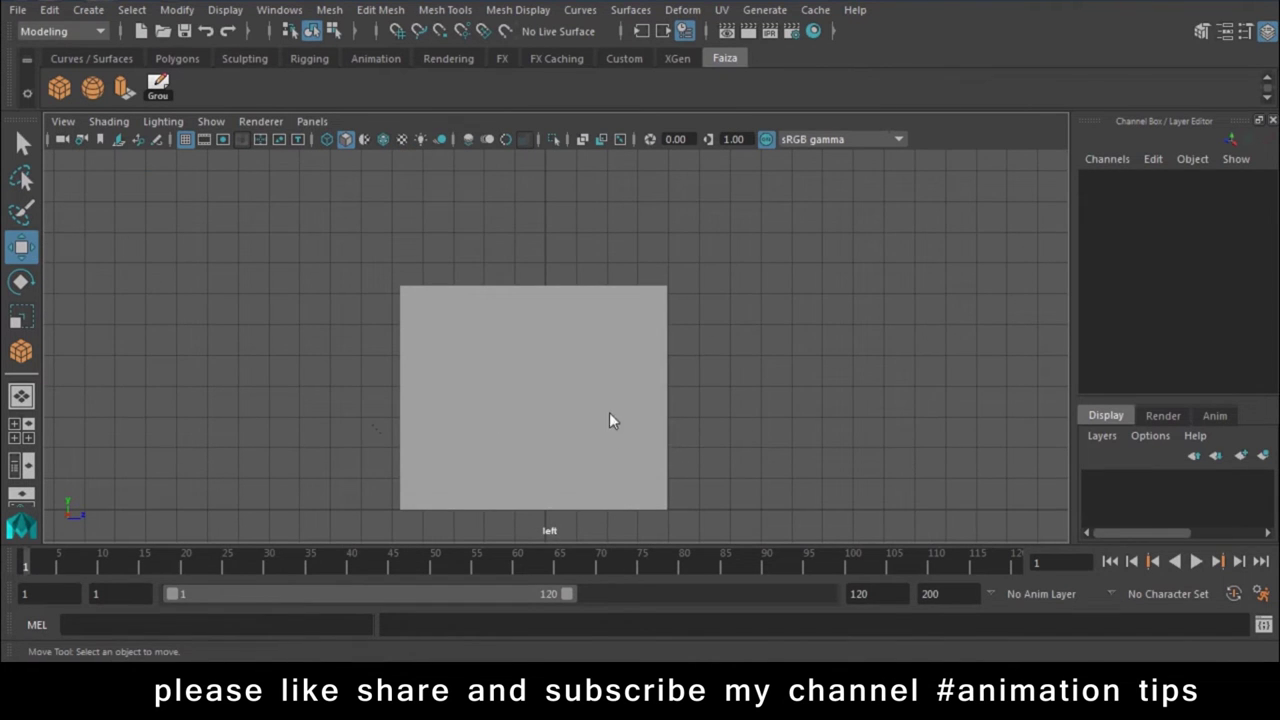
middle_click_drag(798, 390, 780, 377, "alt")
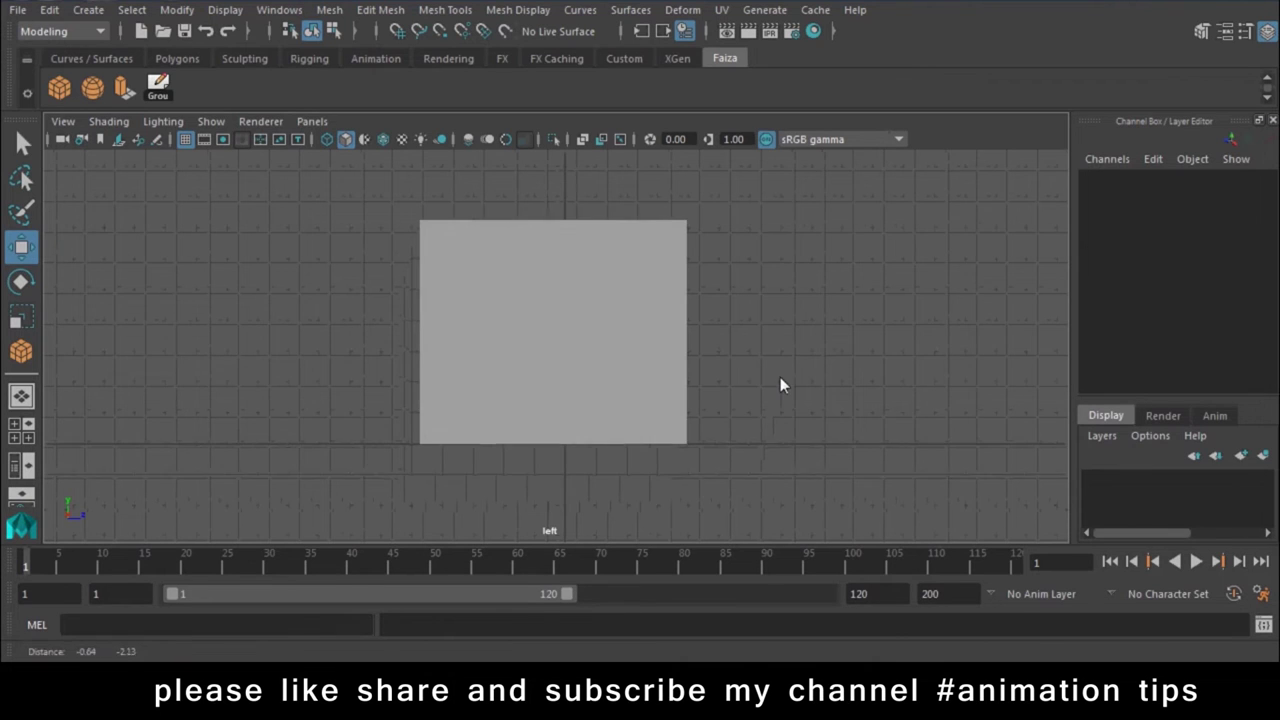
key("space")
left_click_drag(780, 377, 790, 327)
mouse_move(884, 410)
left_mouse_down("alt")
mouse_move(813, 212)
mouse_move(358, 490)
left_mouse_up("alt")
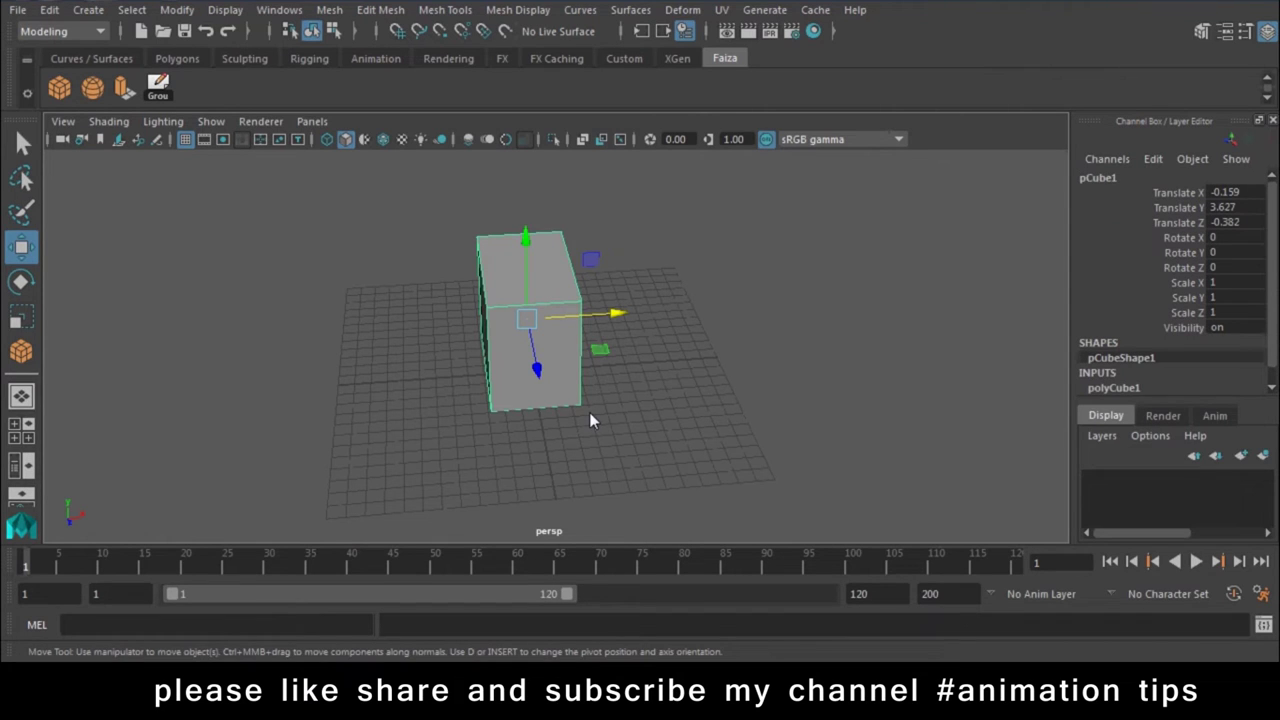
right_click_drag(667, 446, 648, 407, "alt")
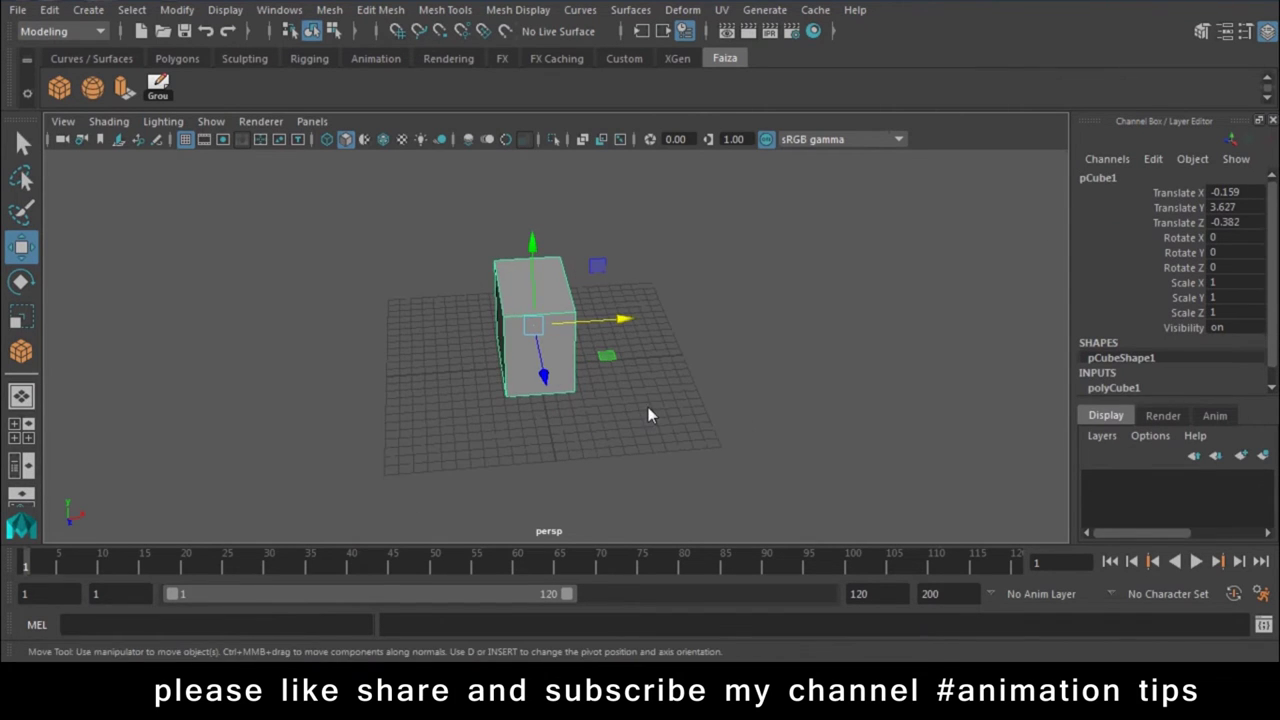
- Tear off the Polygon Primitives and Display menus, then close both floating panels
left_click(52, 11)
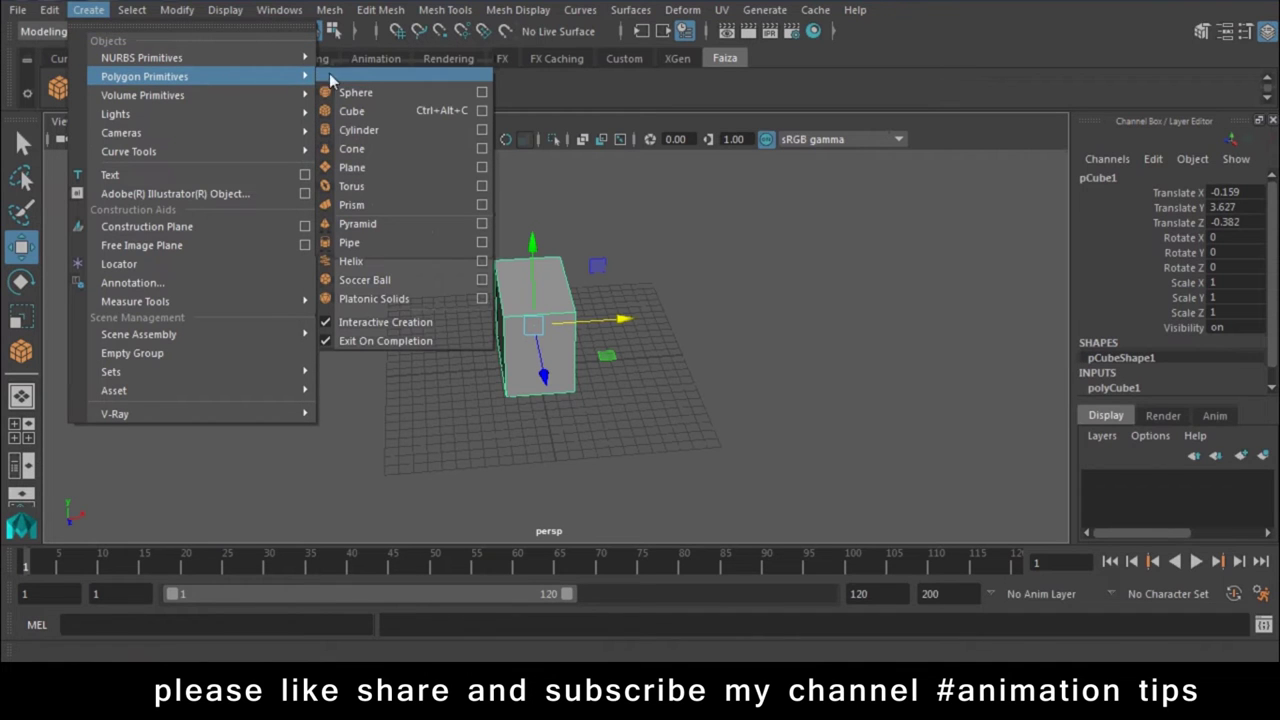
mouse_move(145, 76)
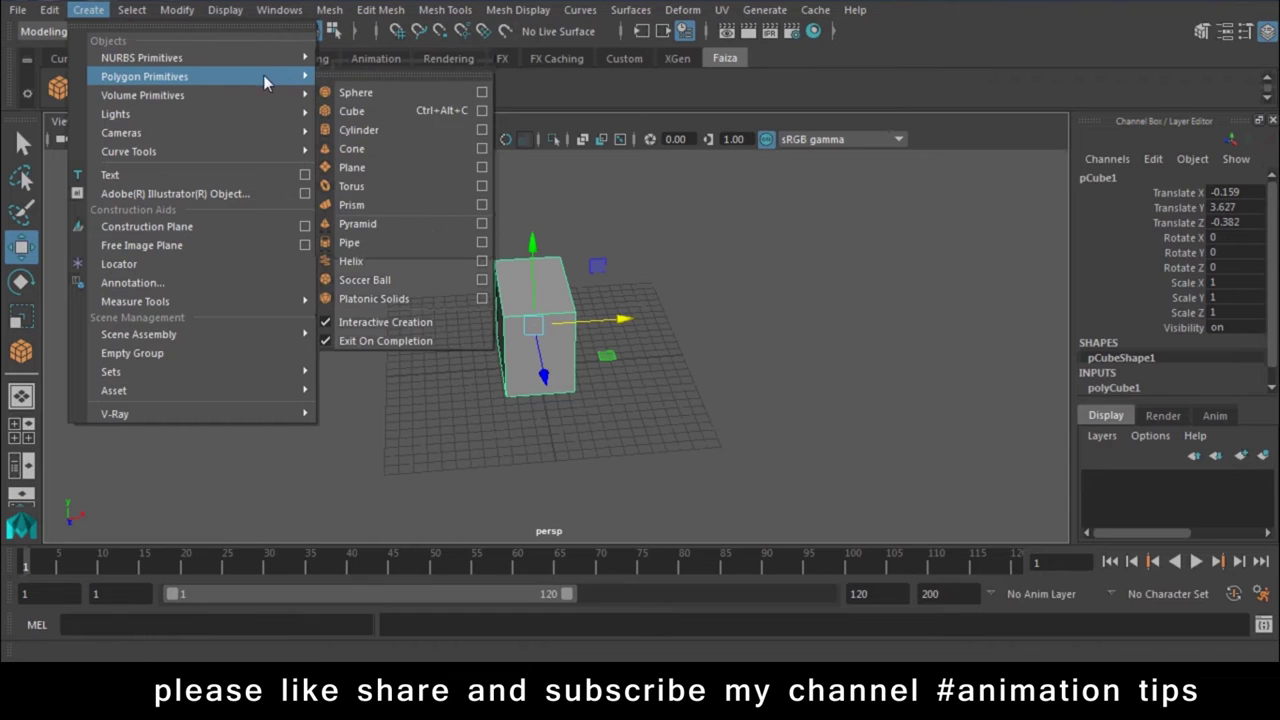
left_click(393, 70)
mouse_move(382, 63)
left_mouse_down()
mouse_move(1013, 182)
mouse_move(821, 182)
left_mouse_up()
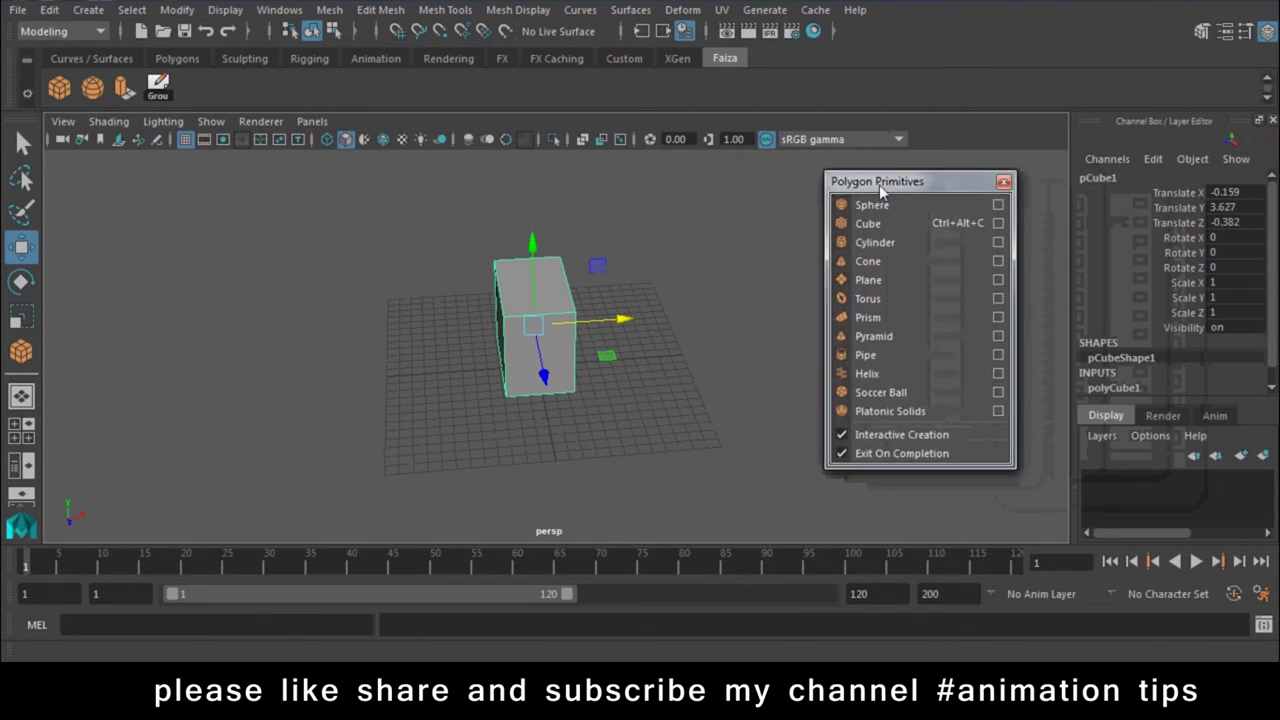
left_click(956, 180)
left_click(214, 12)
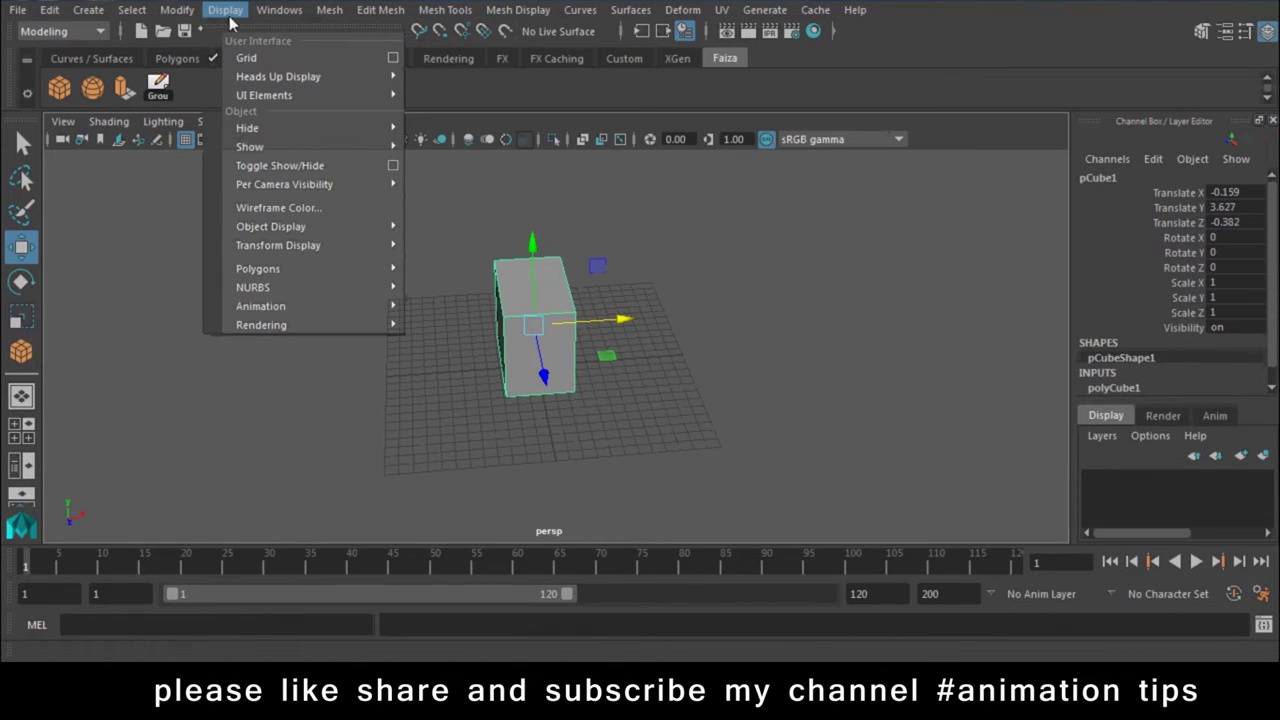
left_click(287, 23)
left_click(405, 14)
- Float the Polygon Primitives panel, delete the cube and draw a polygon sphere at grid centre
left_click(88, 10)
mouse_move(144, 76)
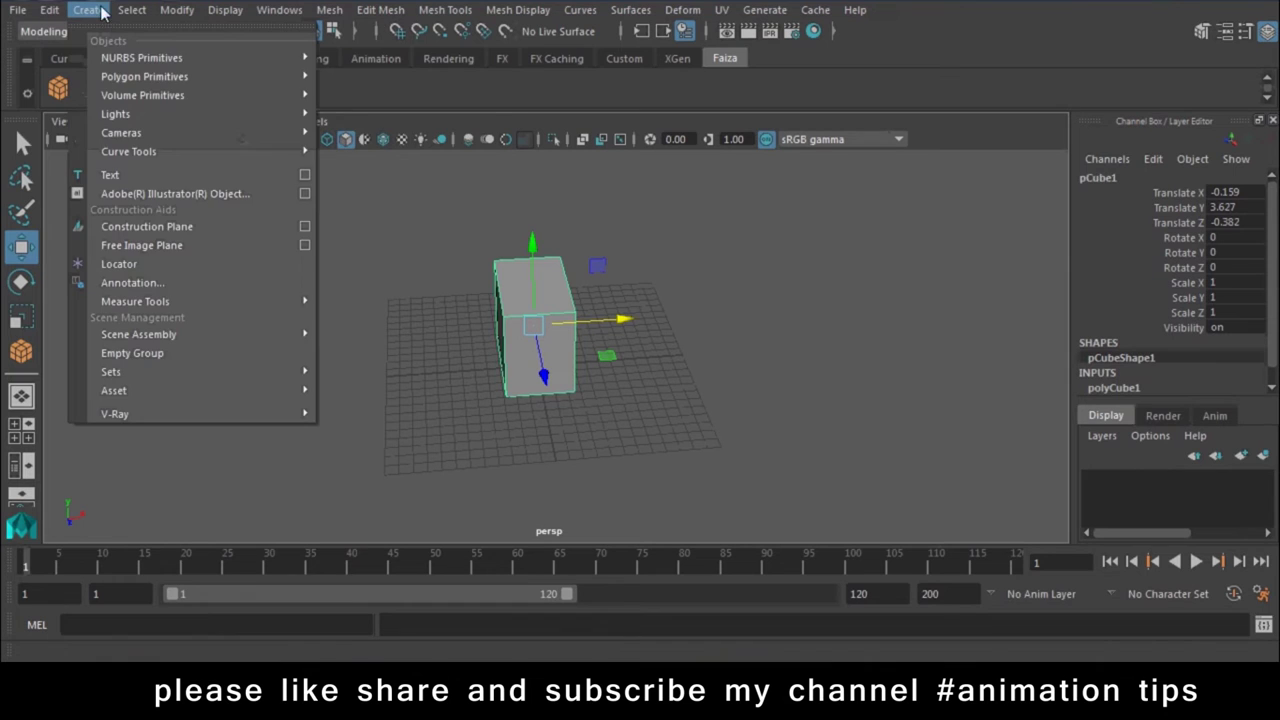
left_click(417, 77)
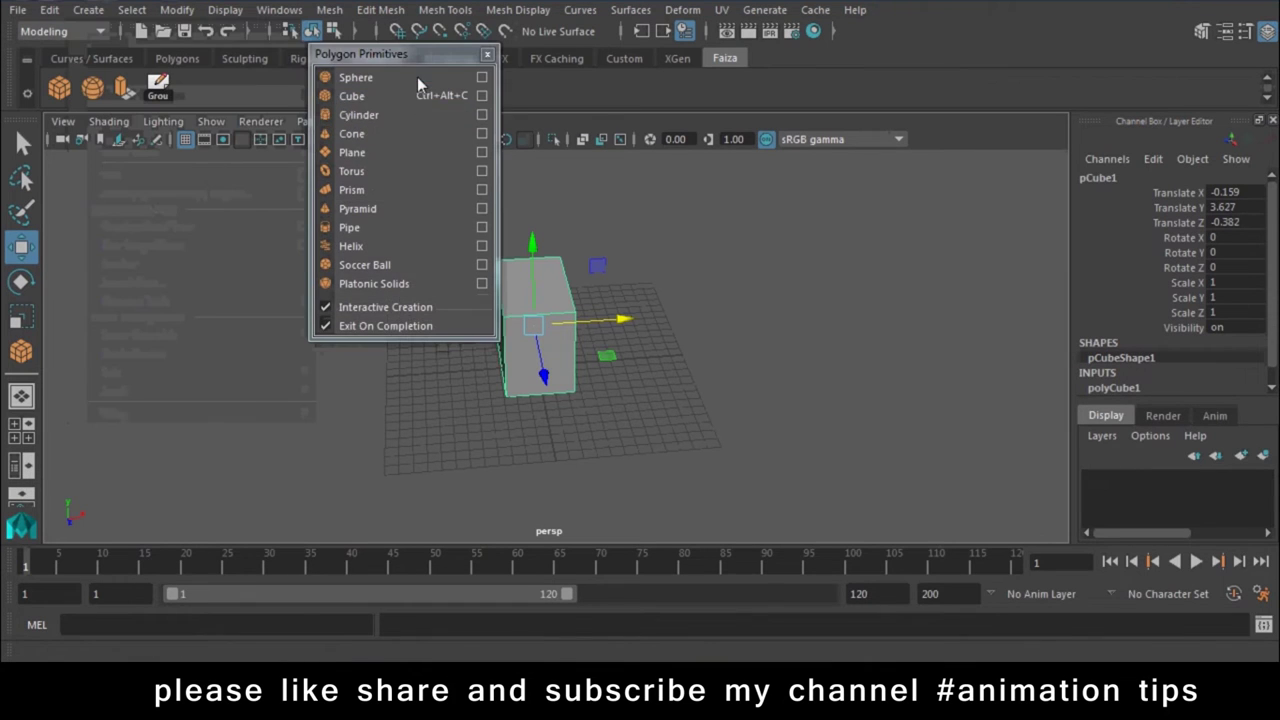
key("Delete")
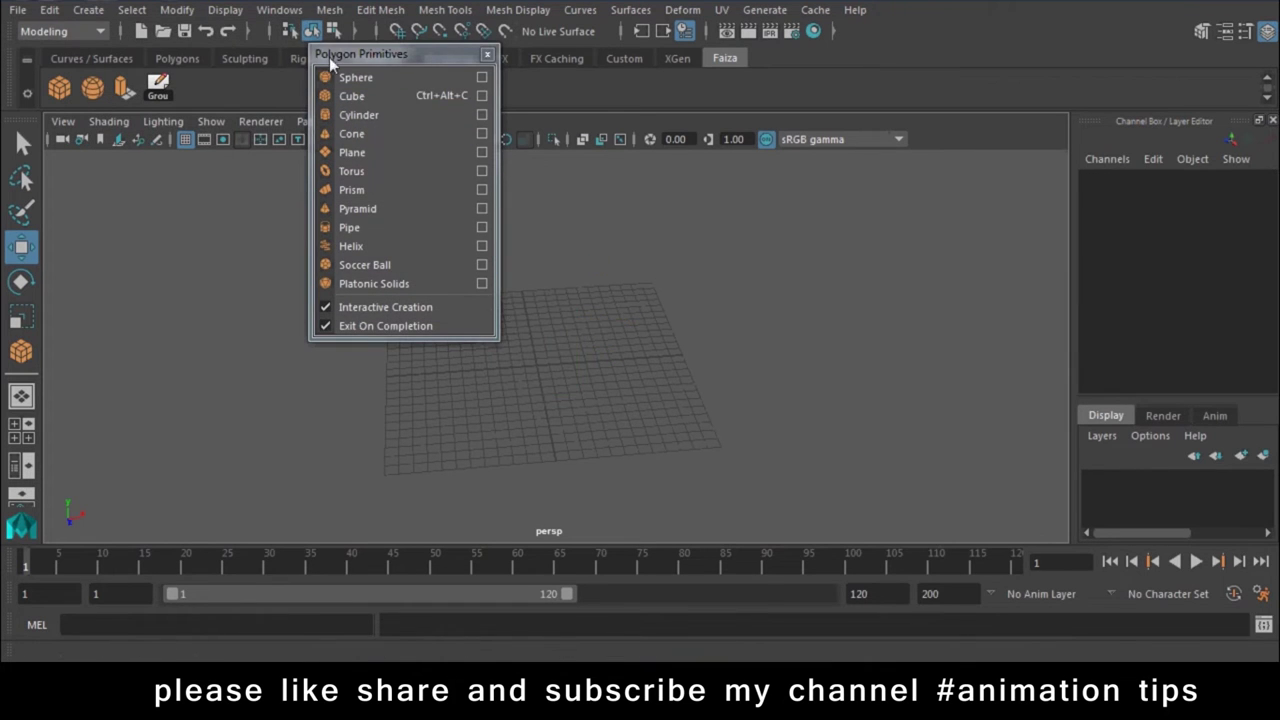
left_click_drag(329, 55, 42, 102)
left_click(69, 124)
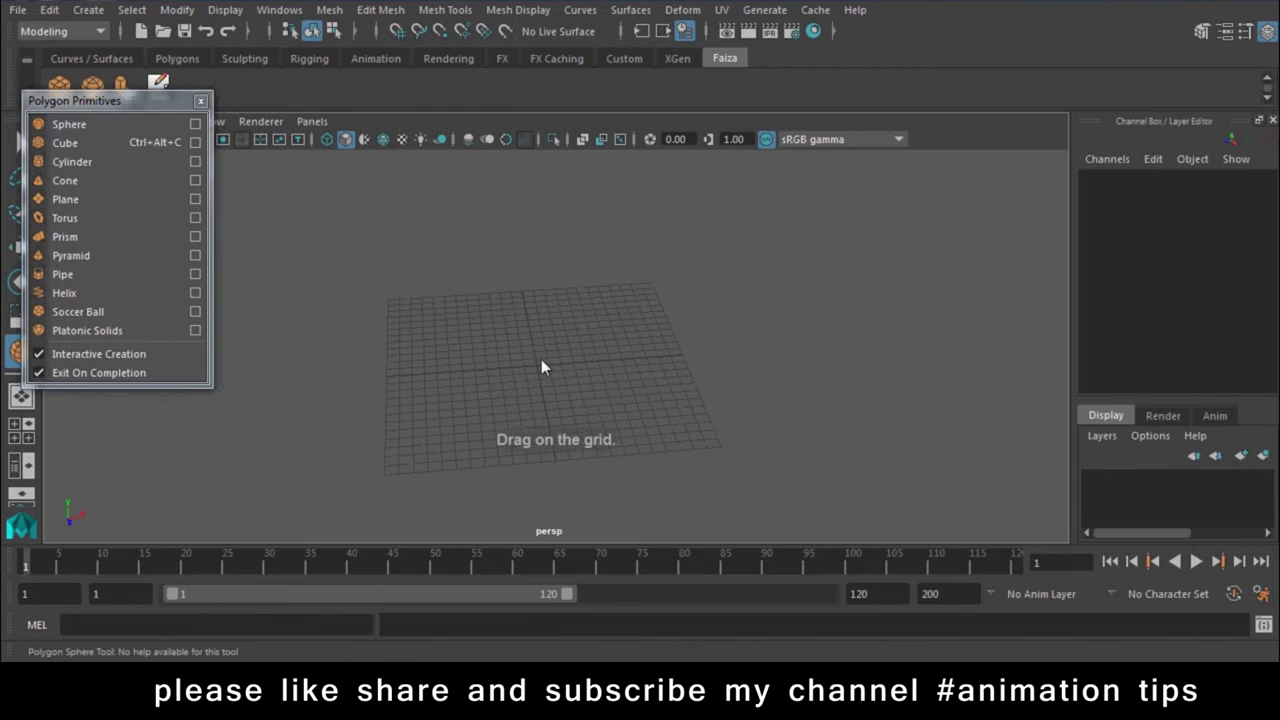
left_click_drag(541, 359, 713, 438)
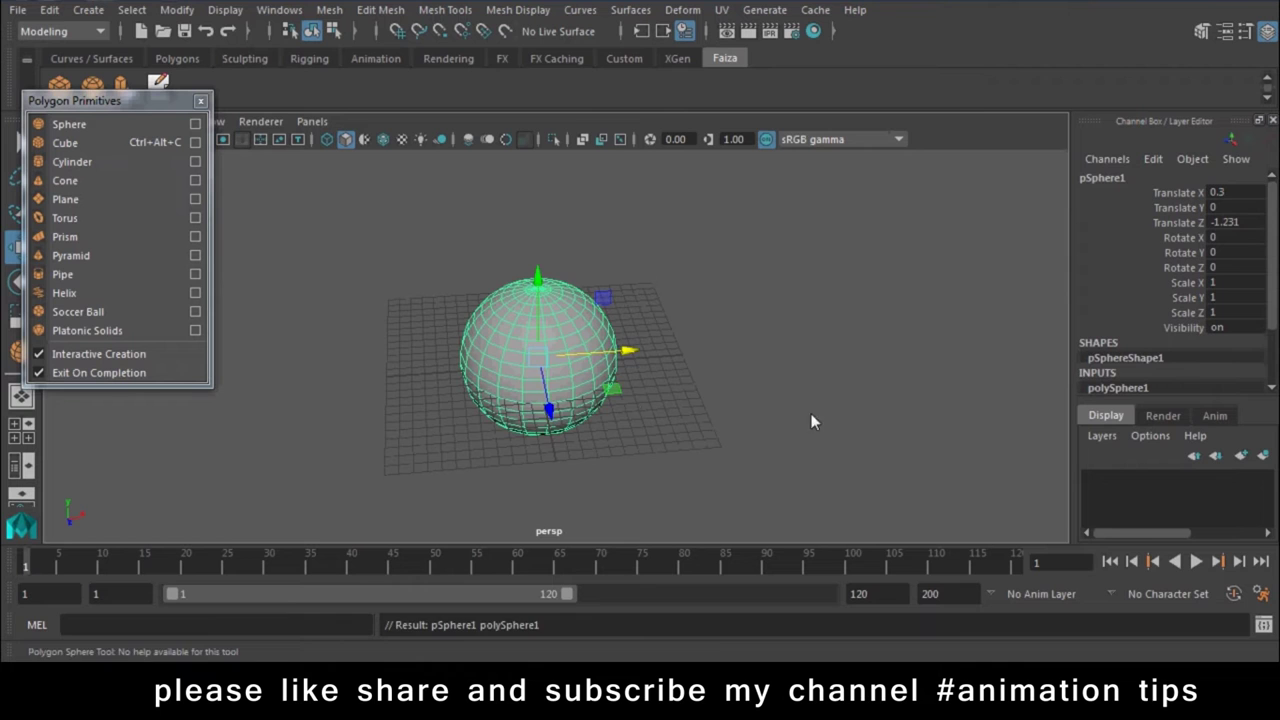
right_click_drag(811, 413, 747, 528, "alt")
left_click_drag(747, 528, 886, 531, "alt")
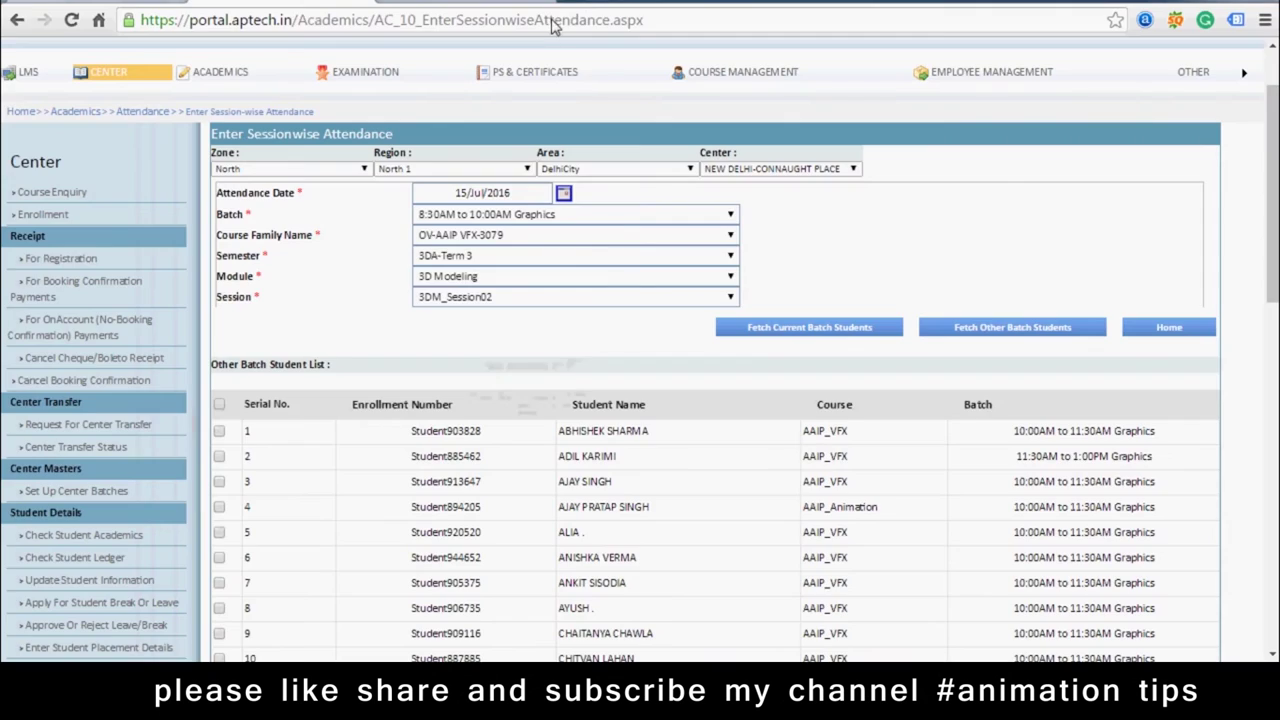
- Search Google Images for 'earth texture' and open the full-size Nexus TC-Earth texture
type("ea")
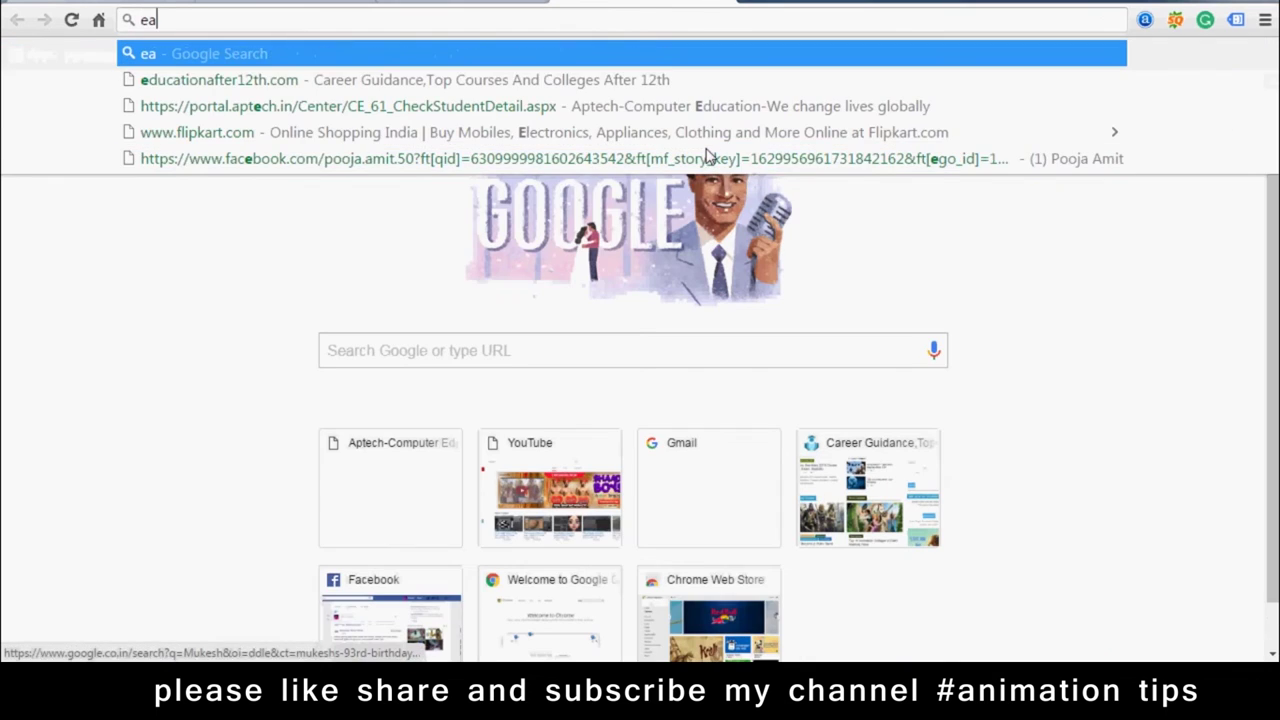
type("rth texture")
key("Return")
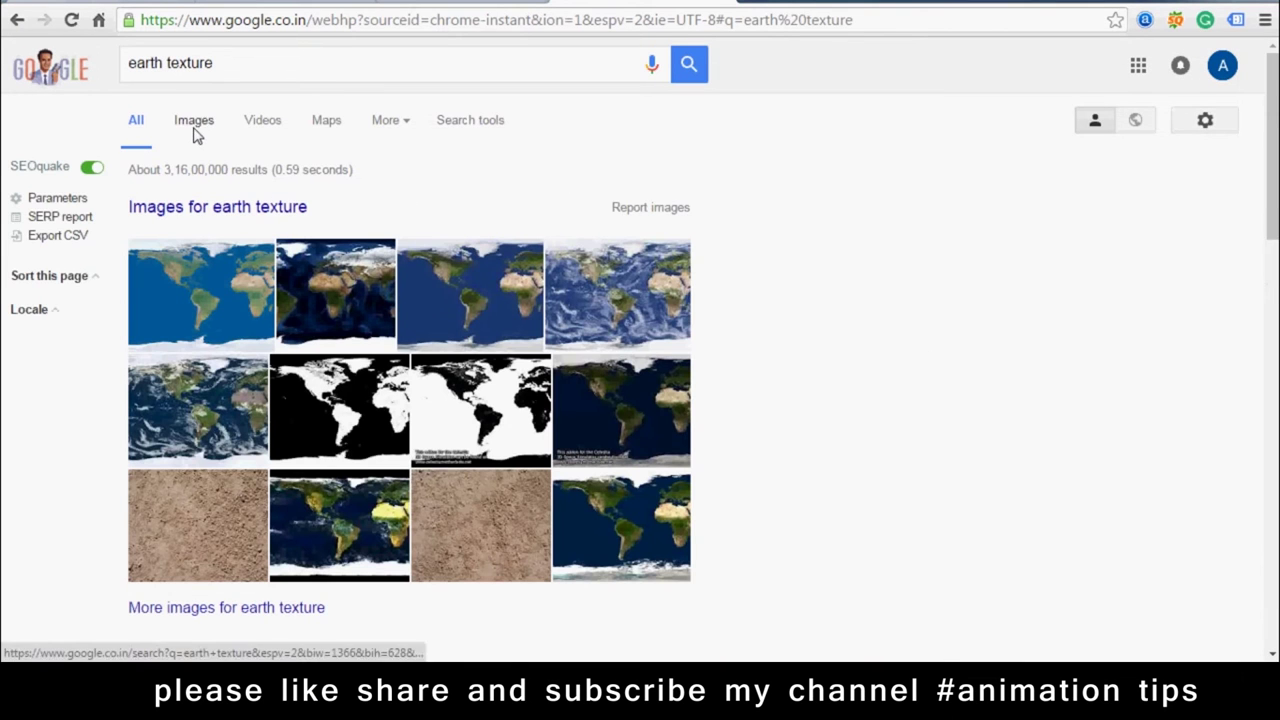
left_click(197, 147)
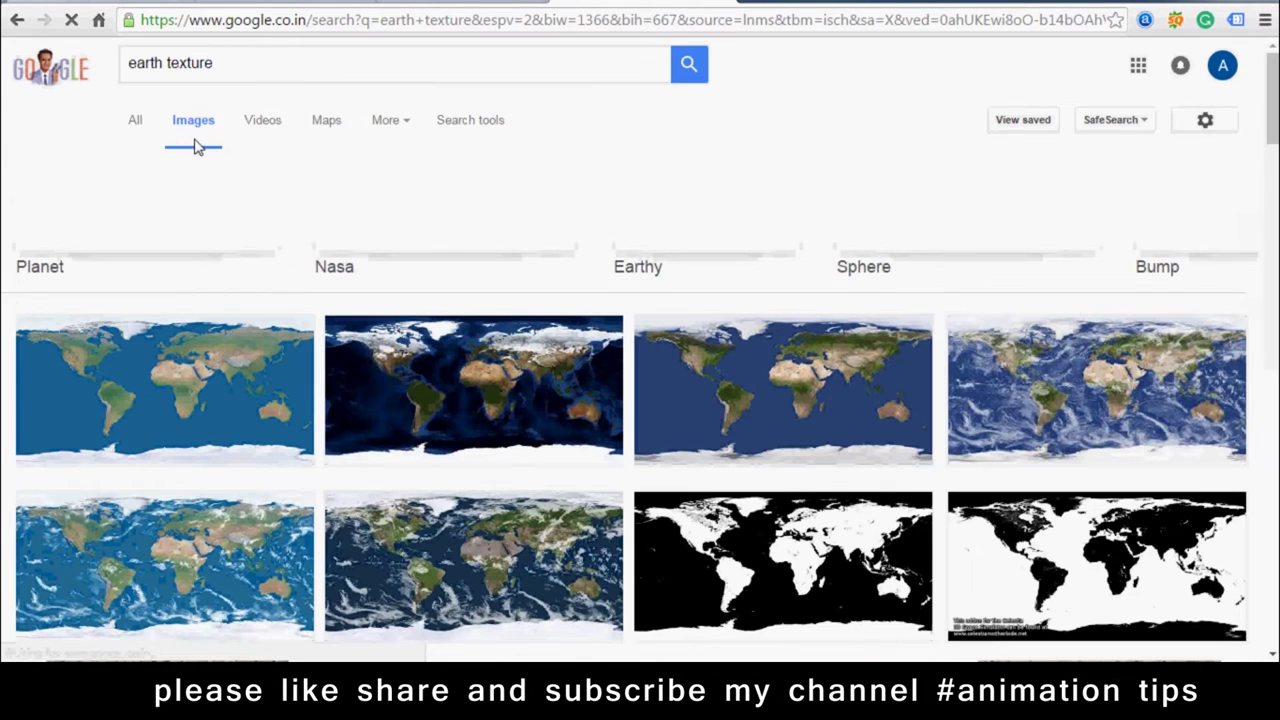
left_click(724, 409)
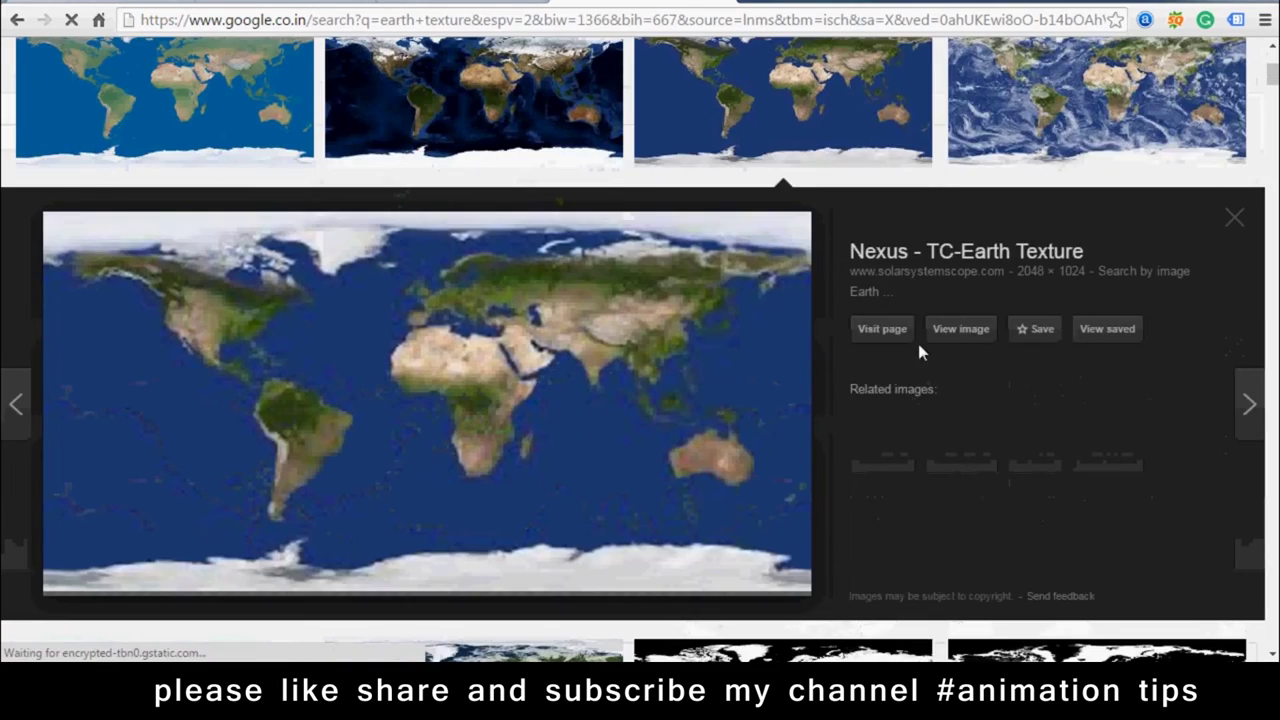
left_click(922, 343)
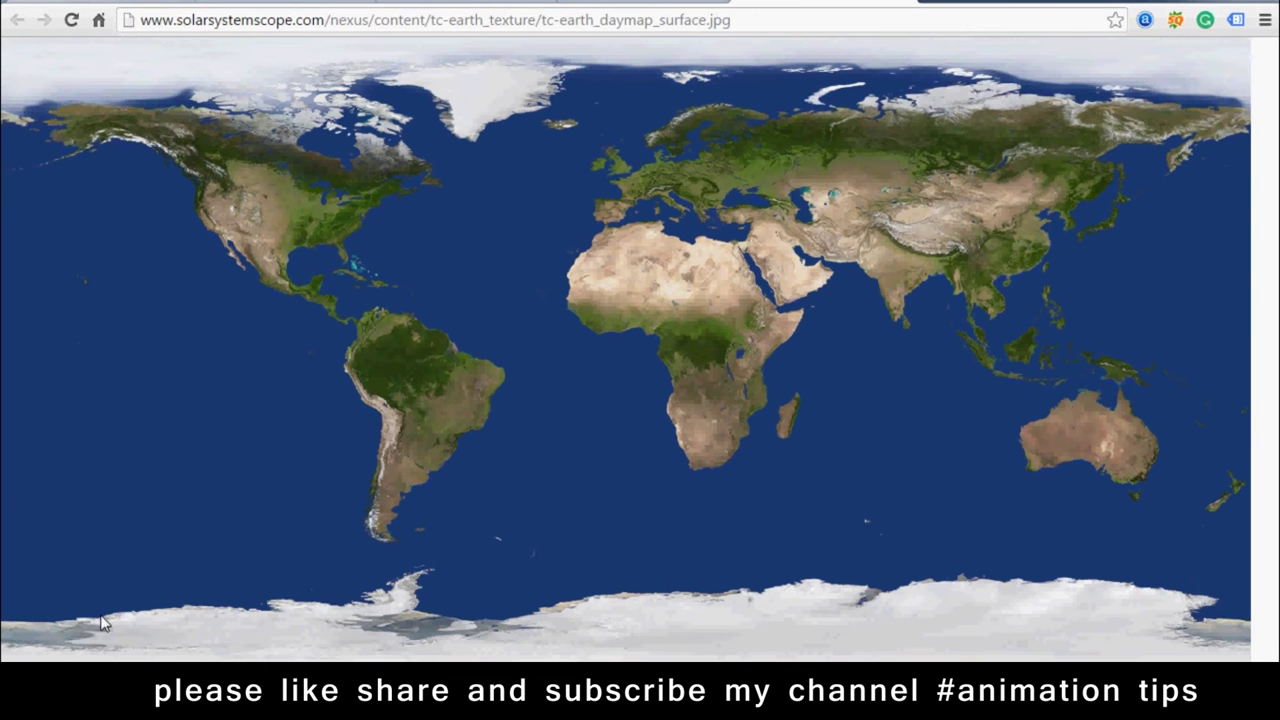
- Save the image as tc-earth_daymap_surface.jpg to the Desktop and return to Maya
right_click(443, 246)
left_click(486, 276)
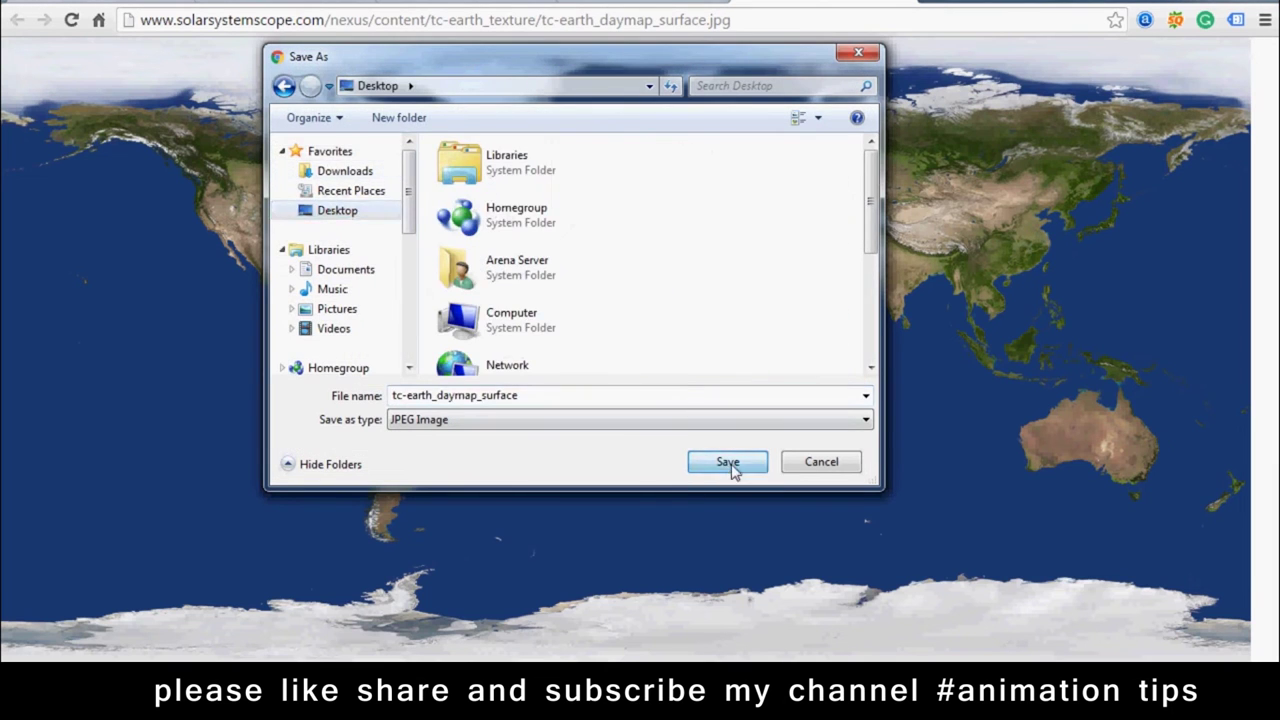
left_click(729, 463)
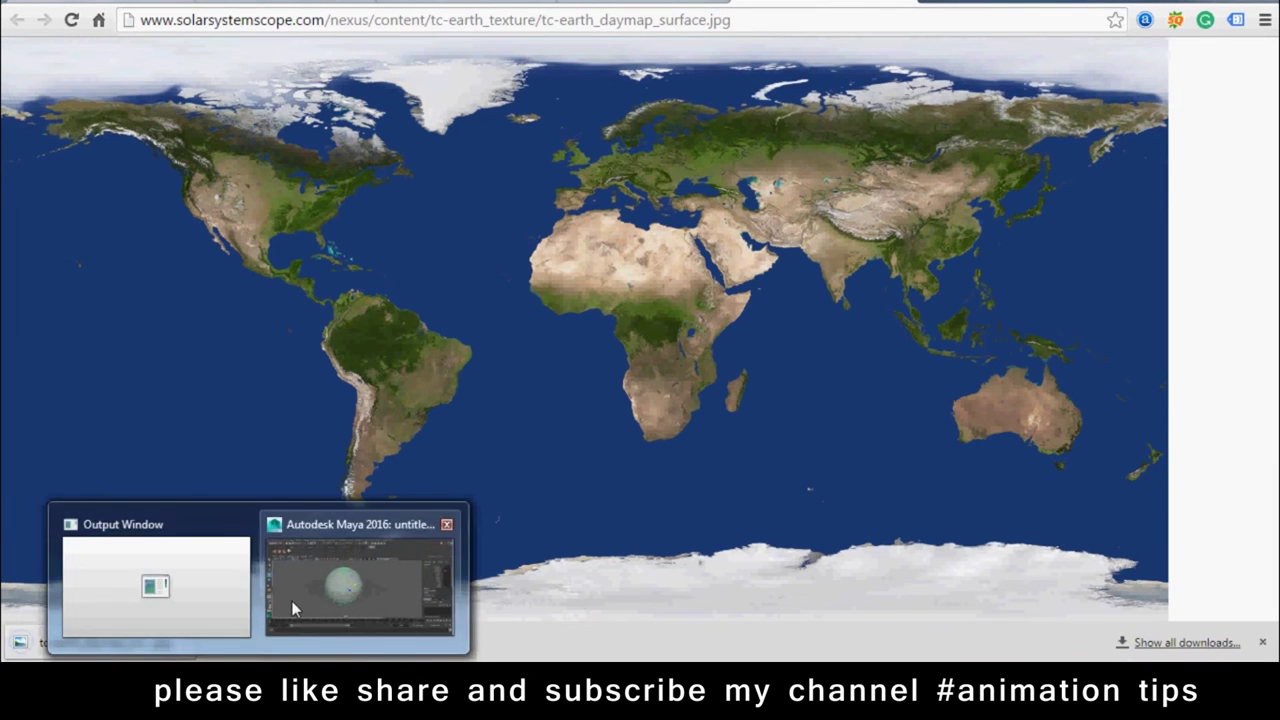
left_click(291, 600)
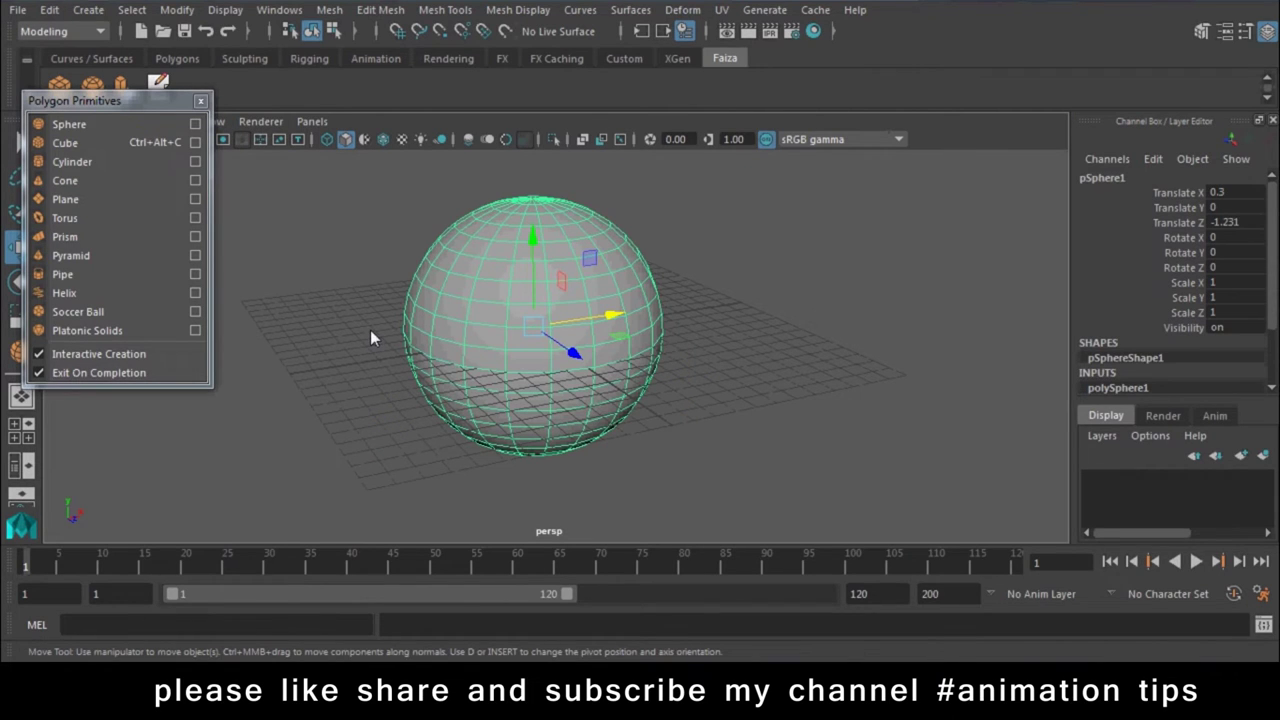
- Open the pSphere1 Attribute Editor from the sphere's right-click menu
left_click(728, 325)
left_click(571, 274)
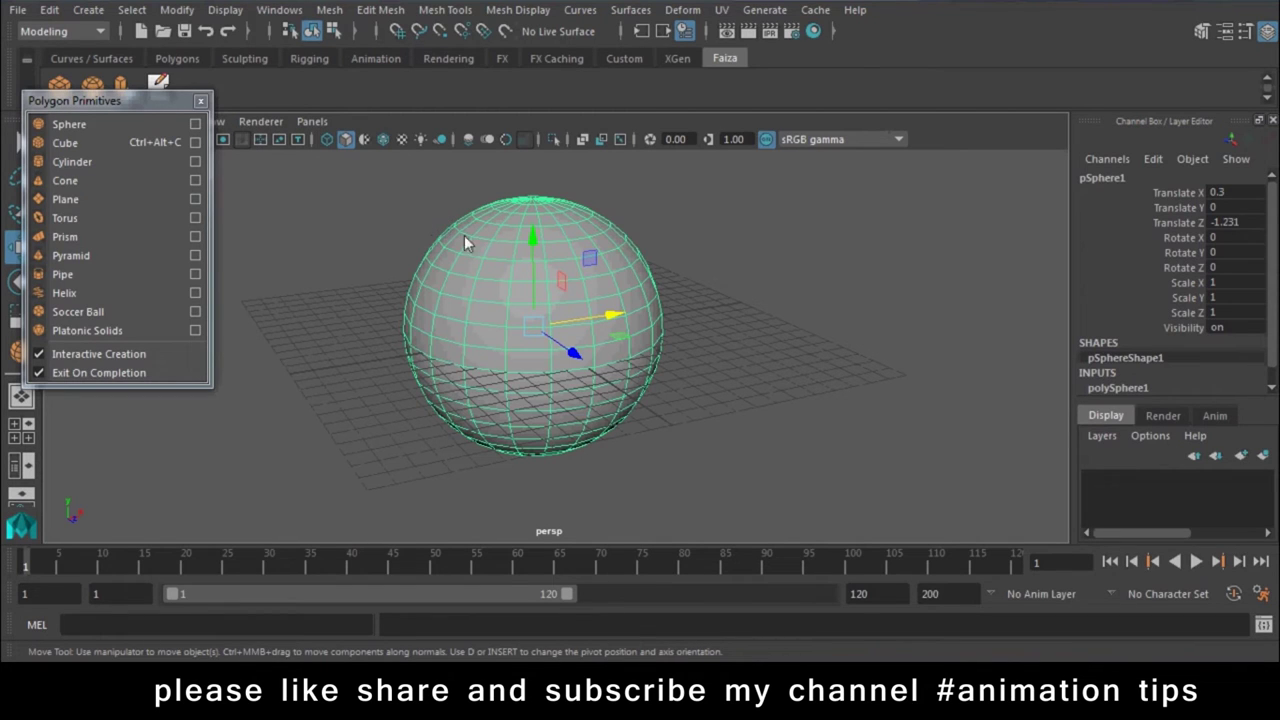
right_click(613, 290)
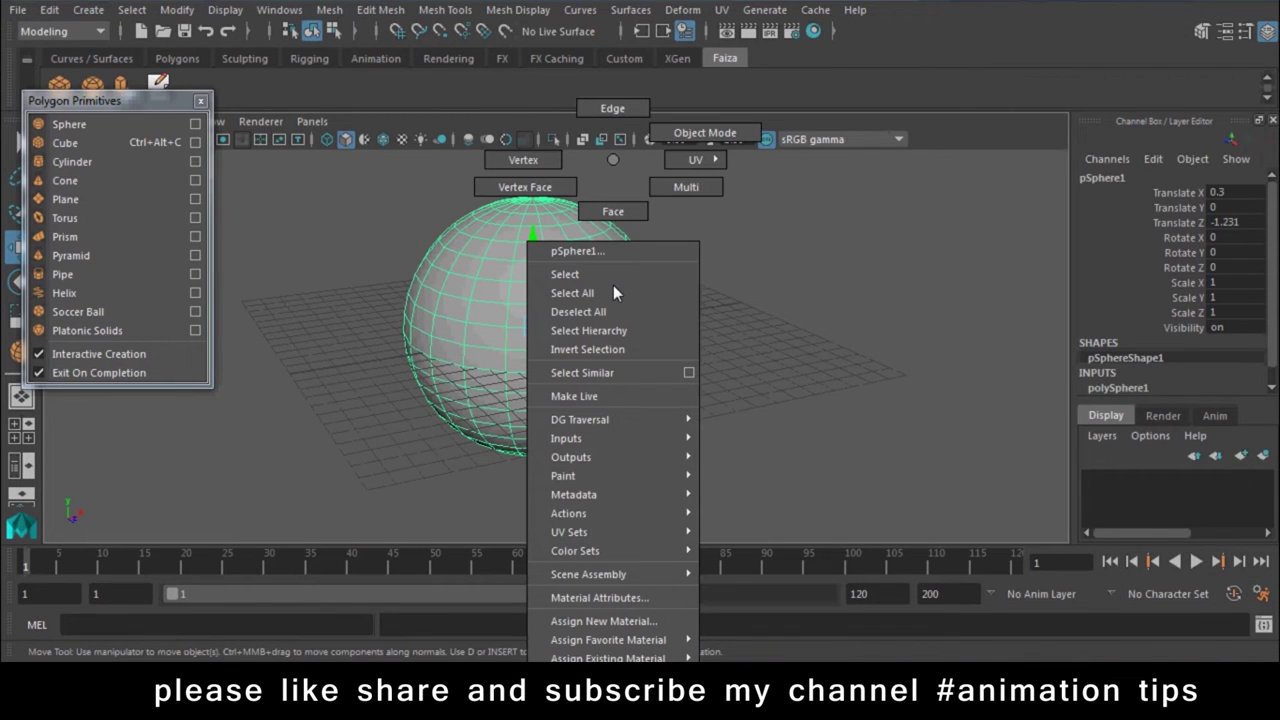
left_click(578, 251)
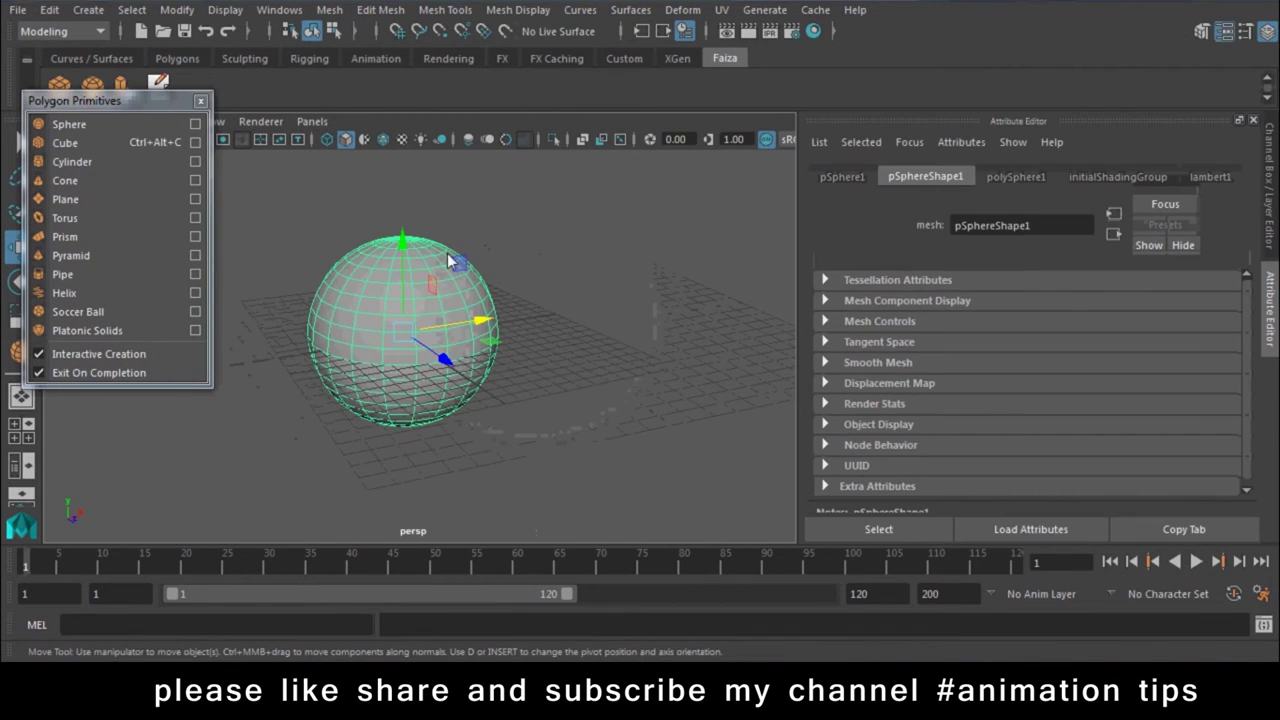
- Switch the sphere to Multi-Component, back to Object Mode, and reselect it
left_click(470, 240)
left_click(382, 284)
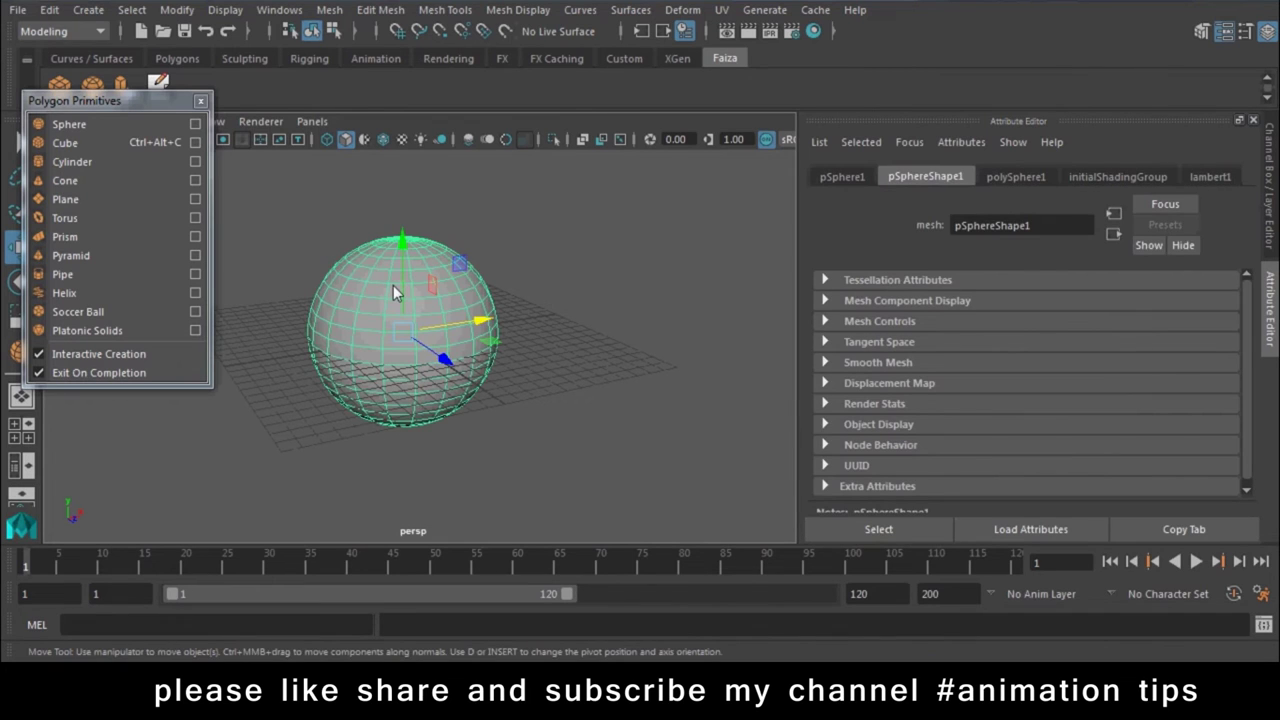
right_click(393, 288)
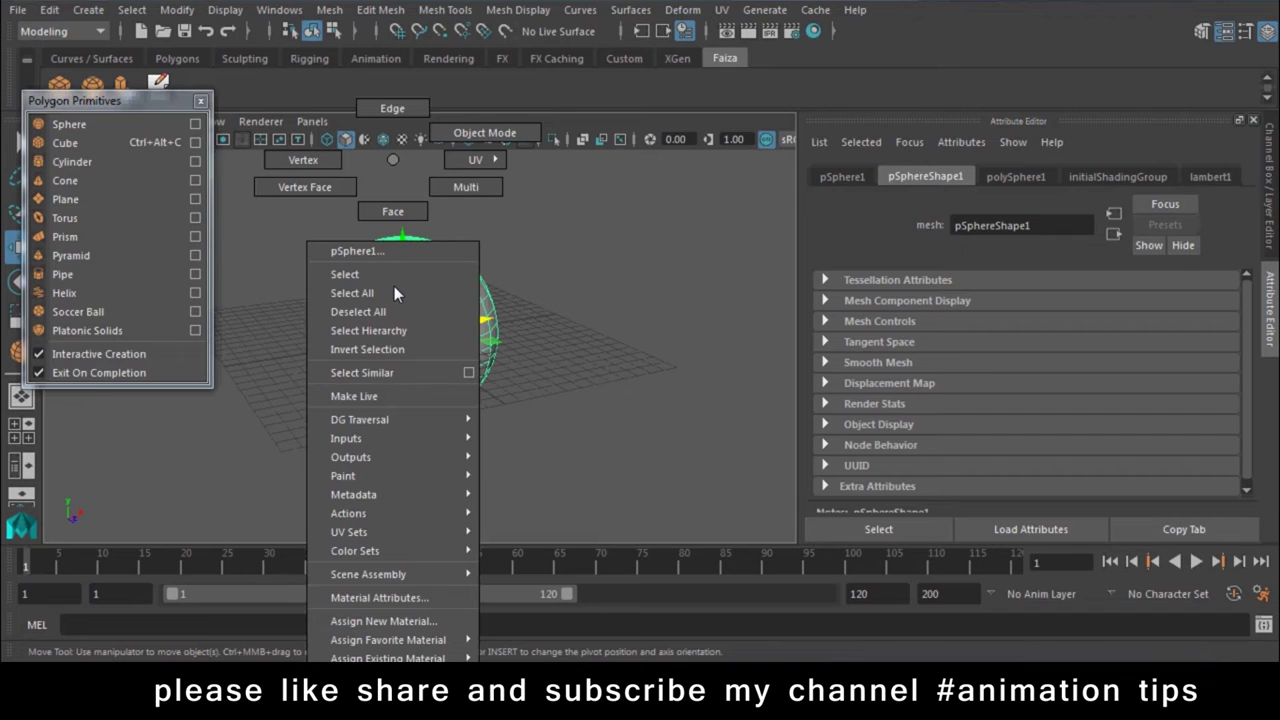
left_click(609, 217)
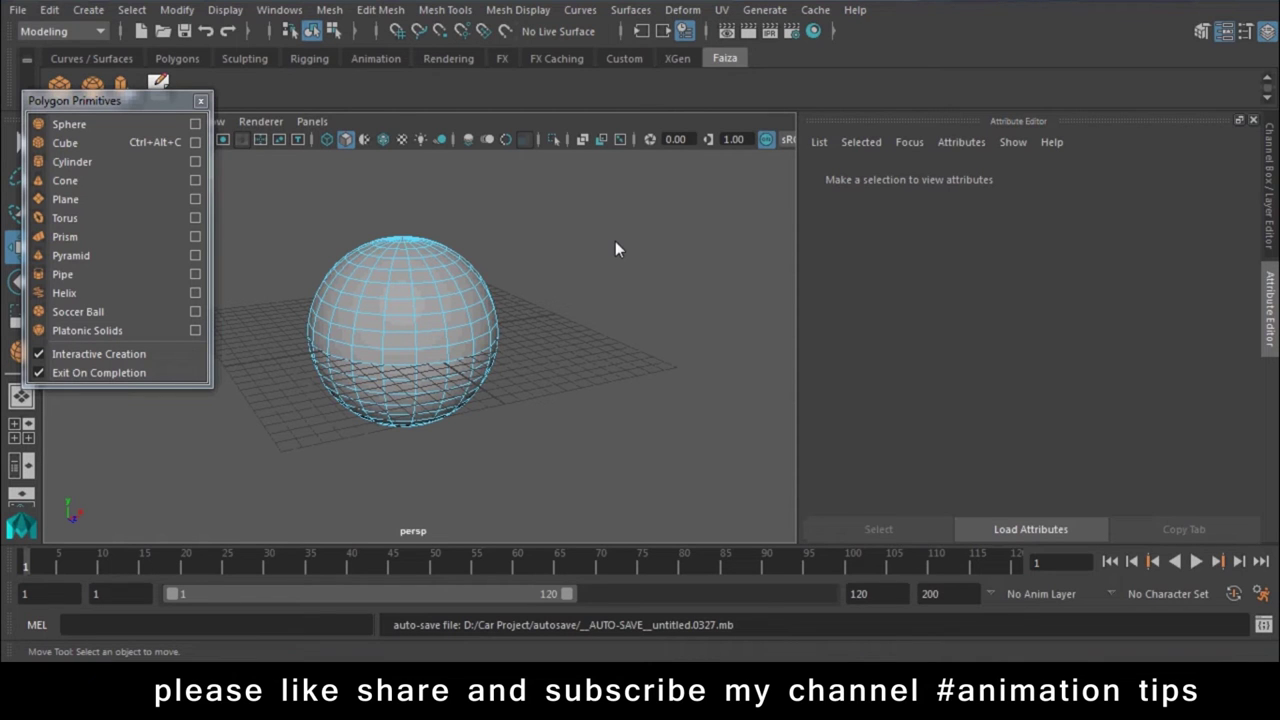
right_click_drag(375, 245, 410, 443)
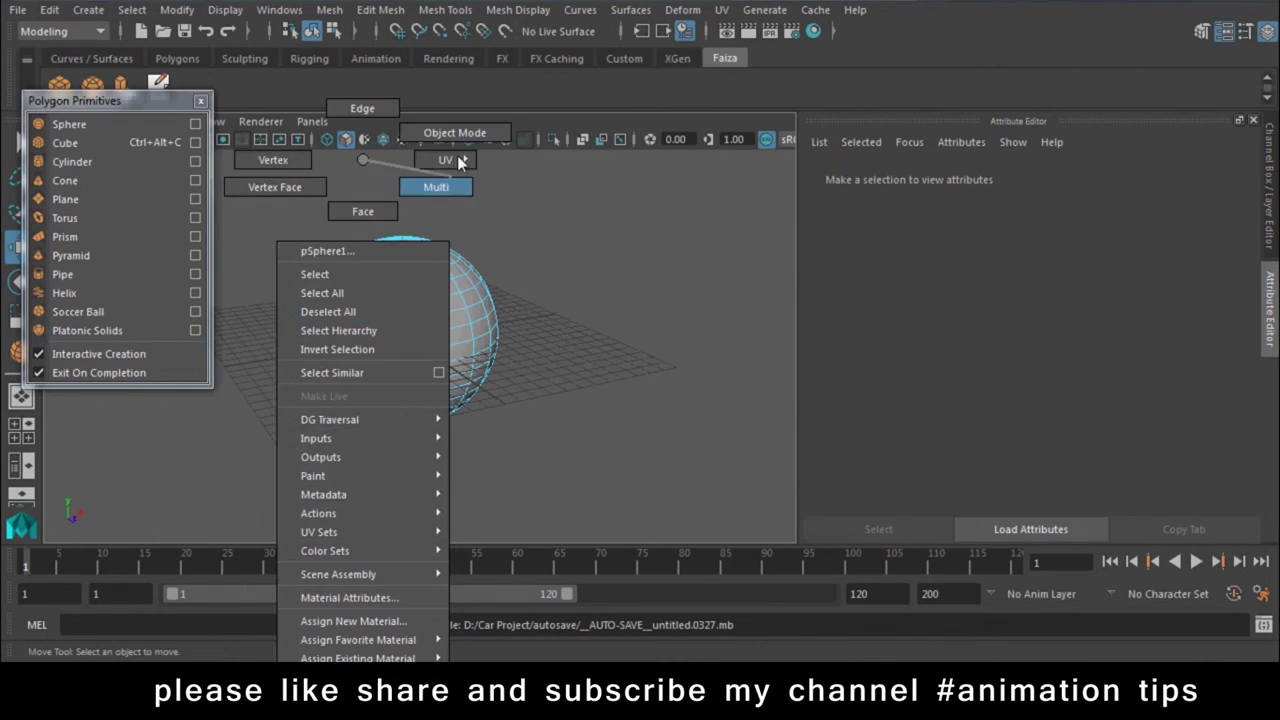
left_click(418, 305)
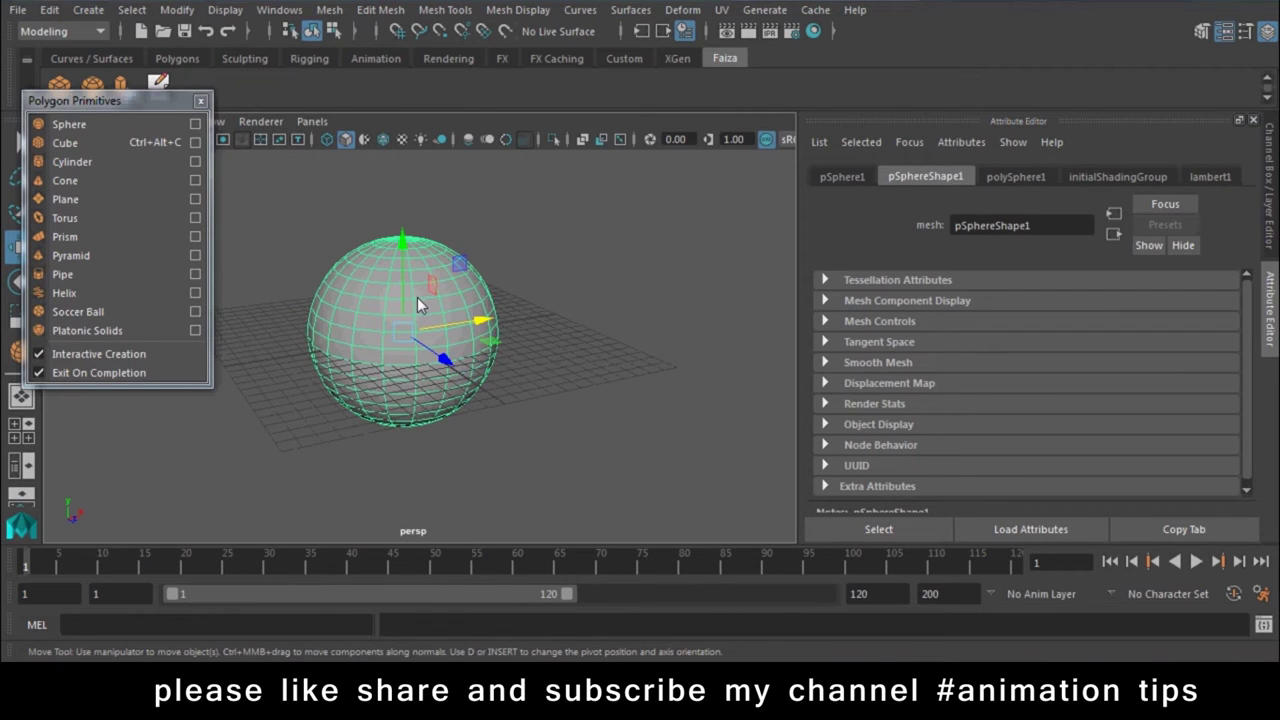
- Assign a new Lambert material, lambert2, via the sphere's Assign Favorite Material menu
right_click(439, 312)
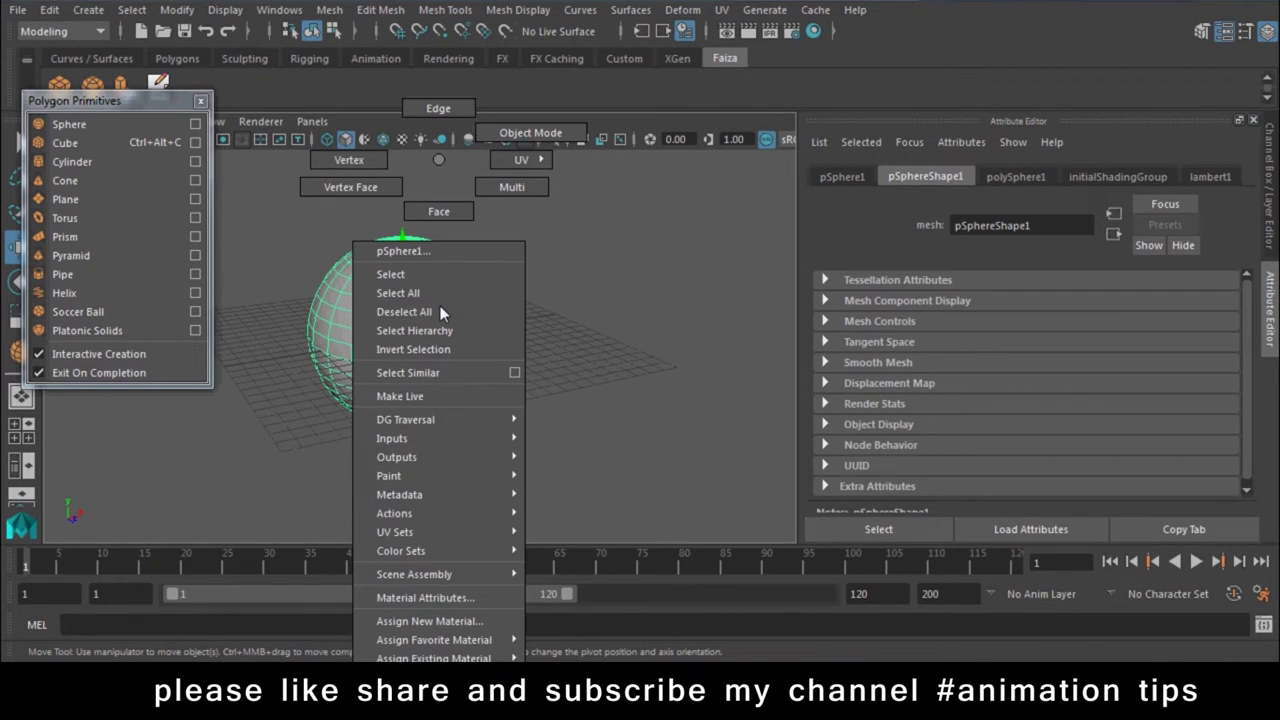
mouse_move(434, 640)
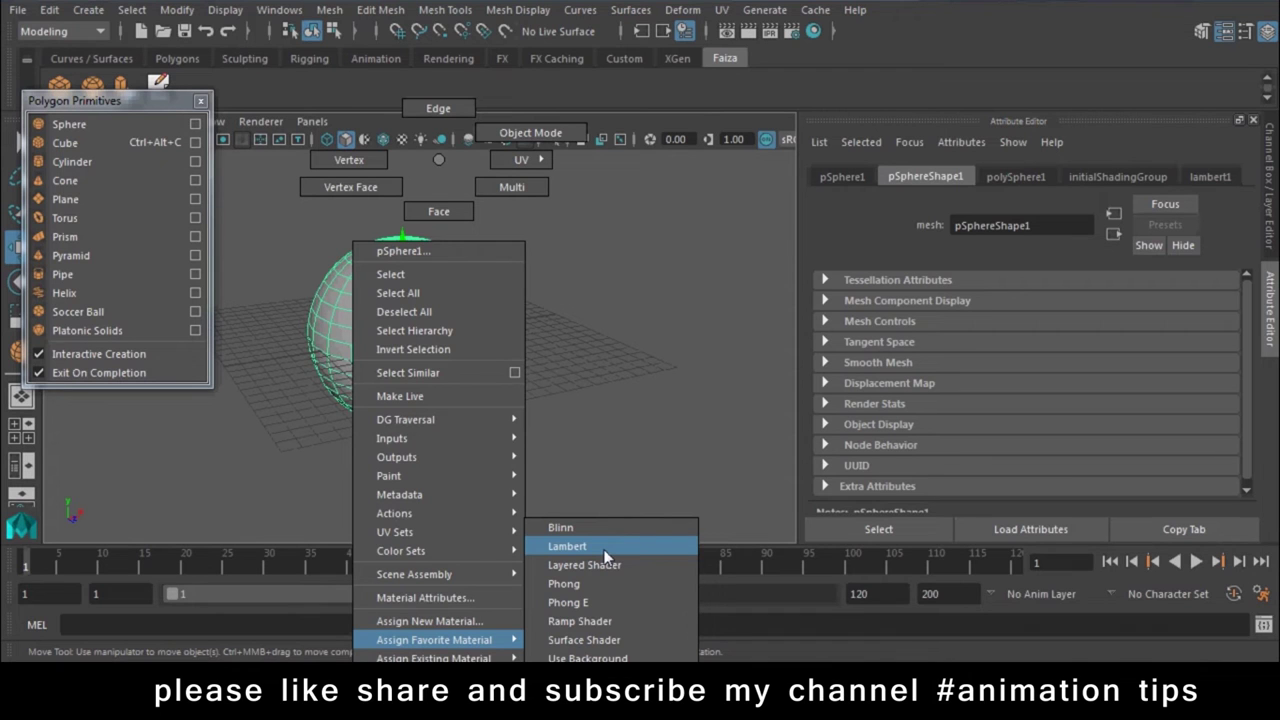
left_click(605, 548)
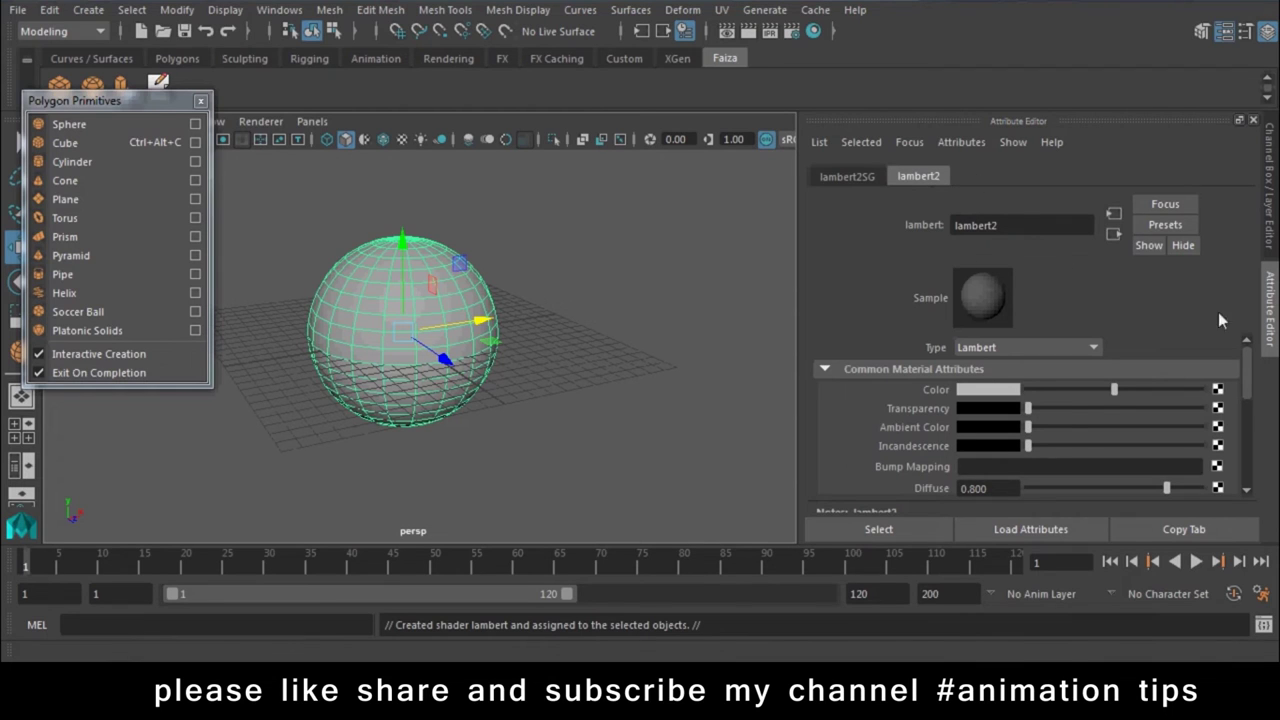
- Set lambert2's colour to dark green (H 92.117, S 0.810, V 0.233) and close the chooser
left_click(985, 391)
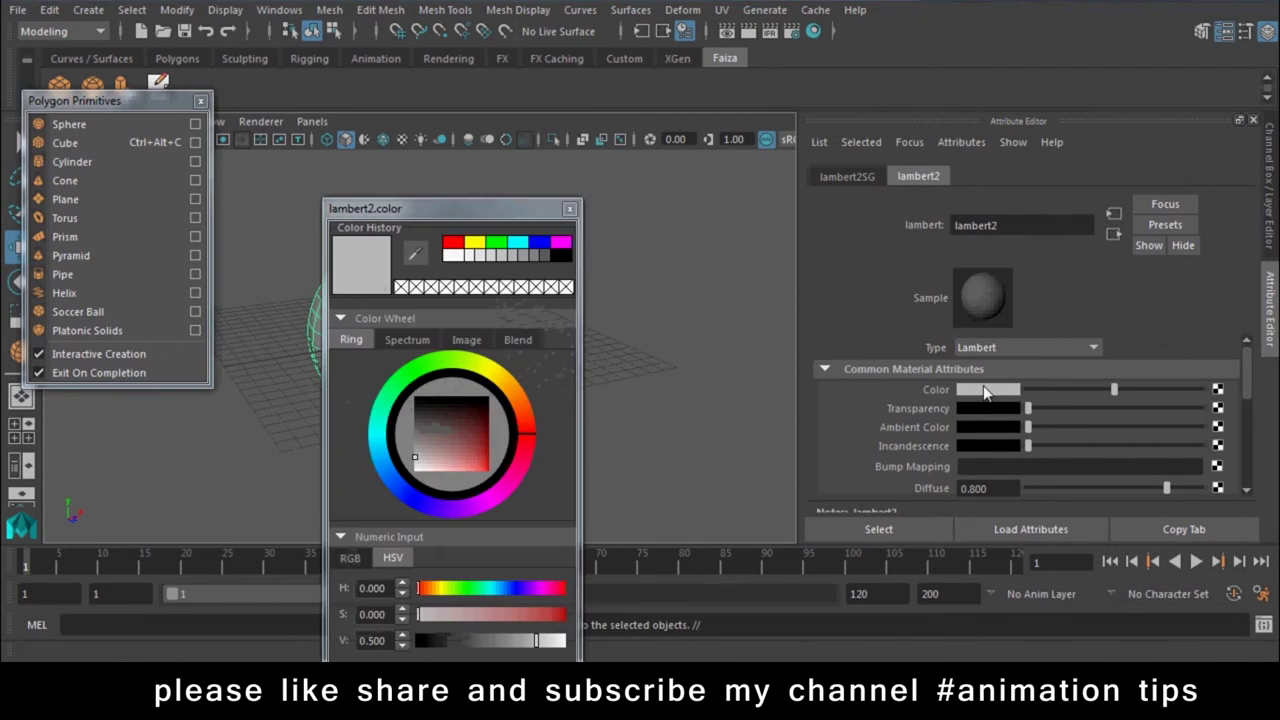
left_click_drag(433, 360, 478, 366)
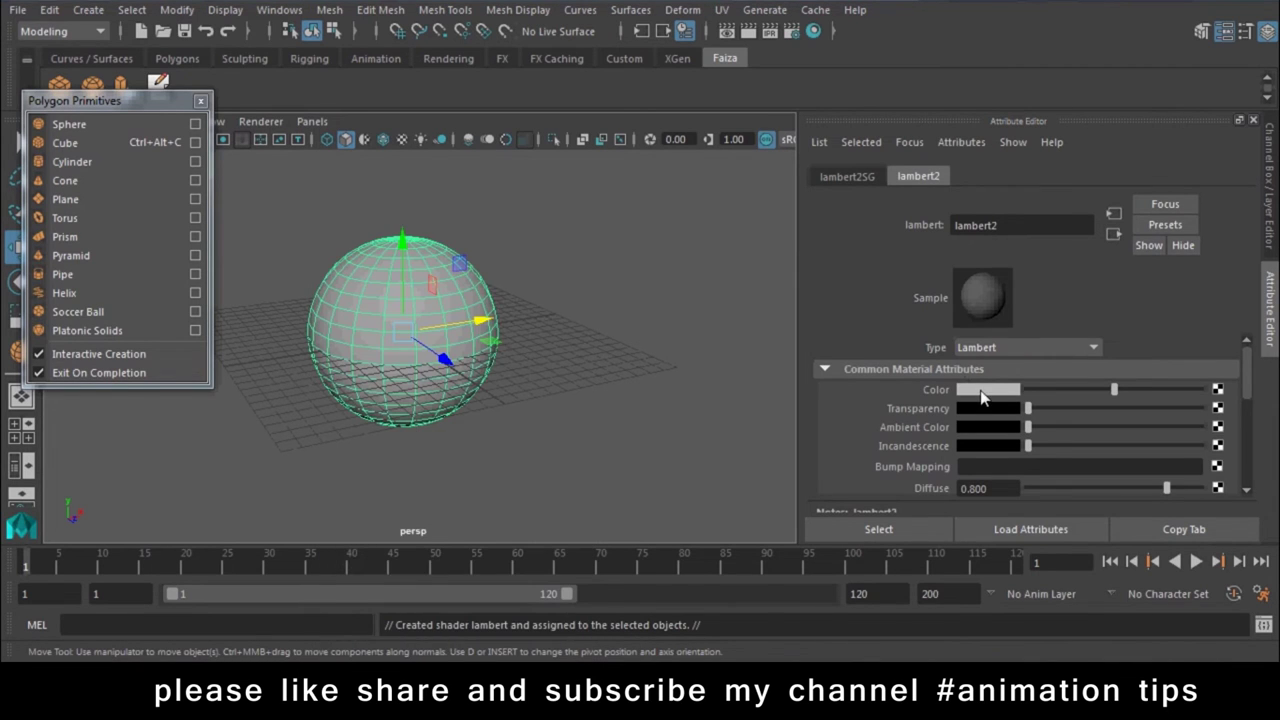
left_click(982, 392)
left_click_drag(480, 388, 460, 388)
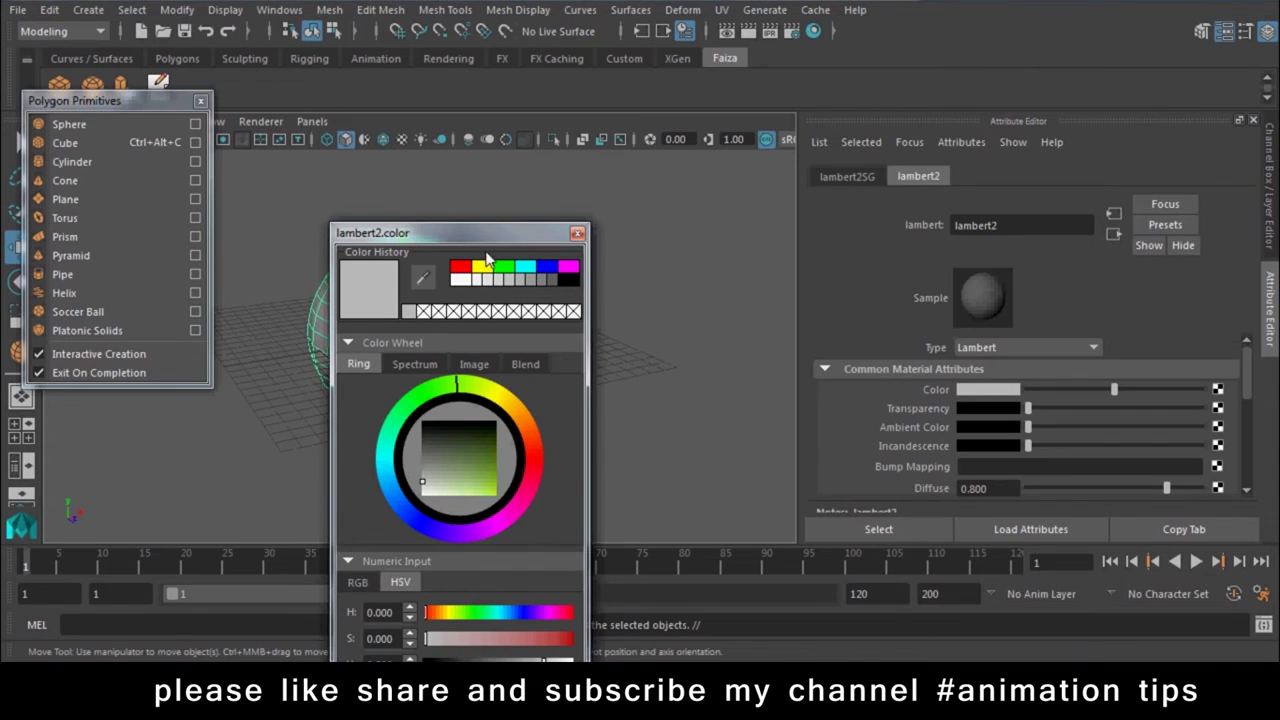
left_click(507, 321)
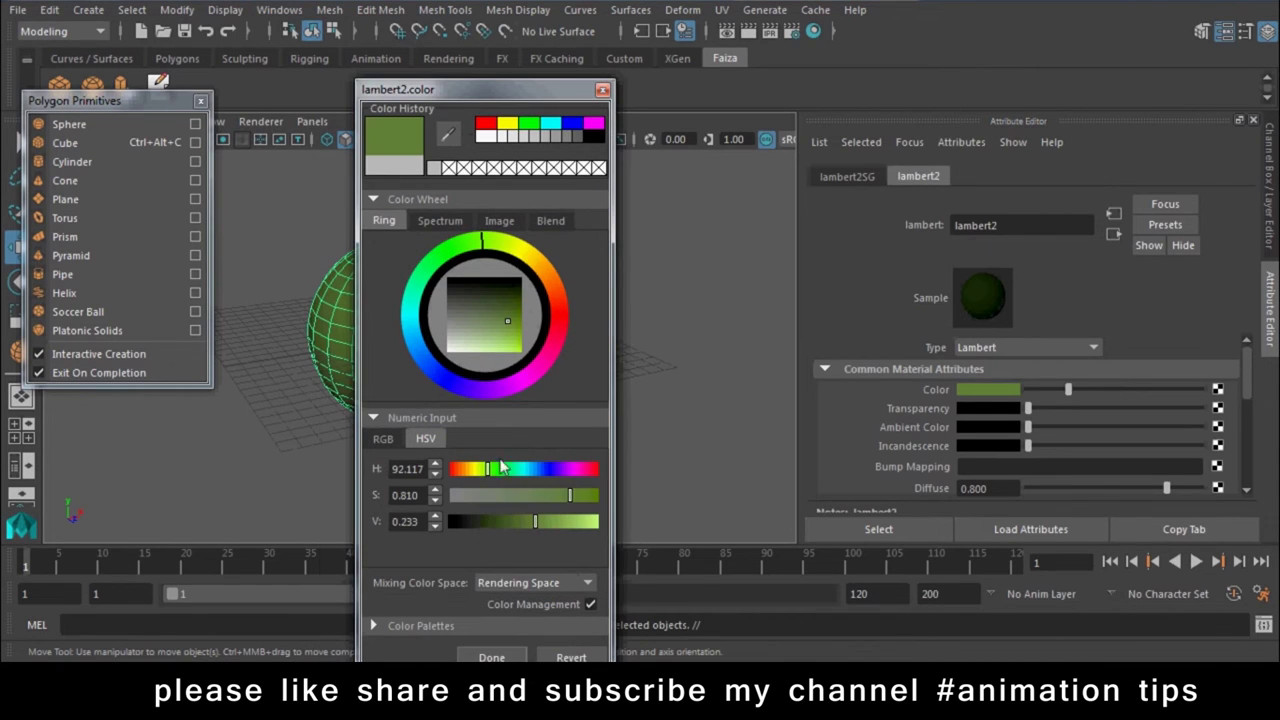
left_click(494, 657)
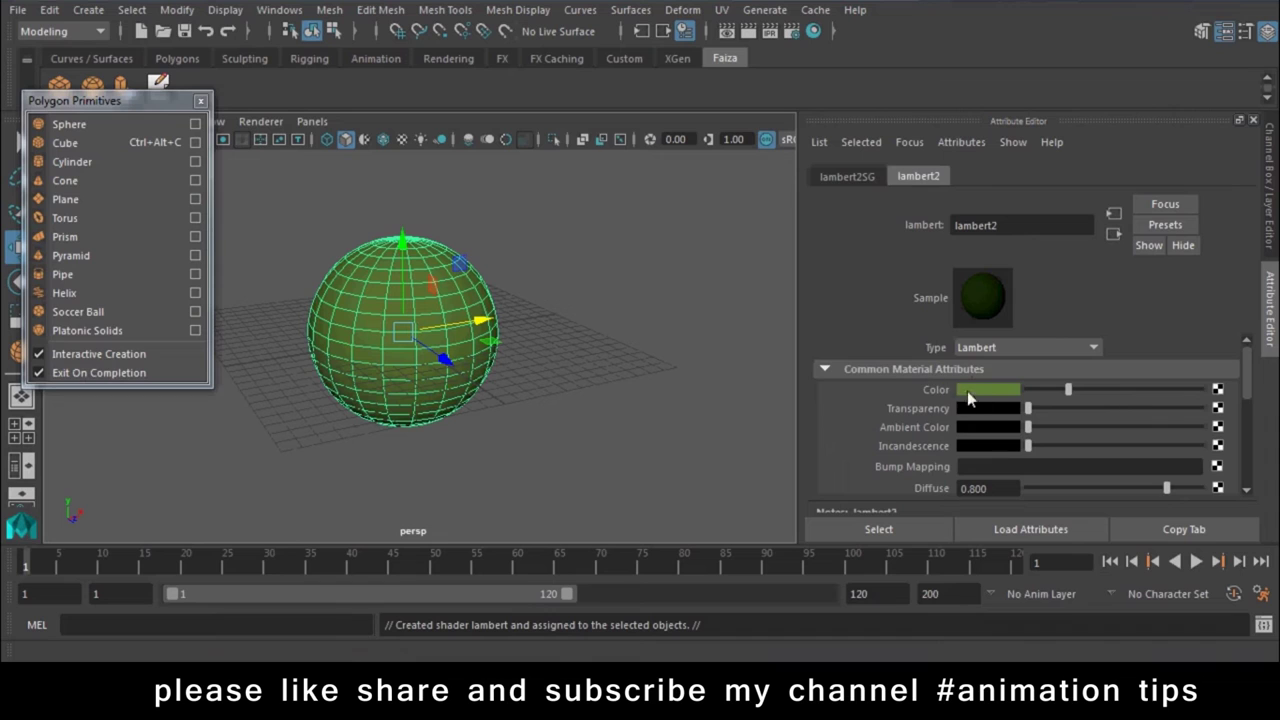
- Map a new File texture node (file1) into lambert2's Color attribute via Create Render Node
left_click(1218, 391)
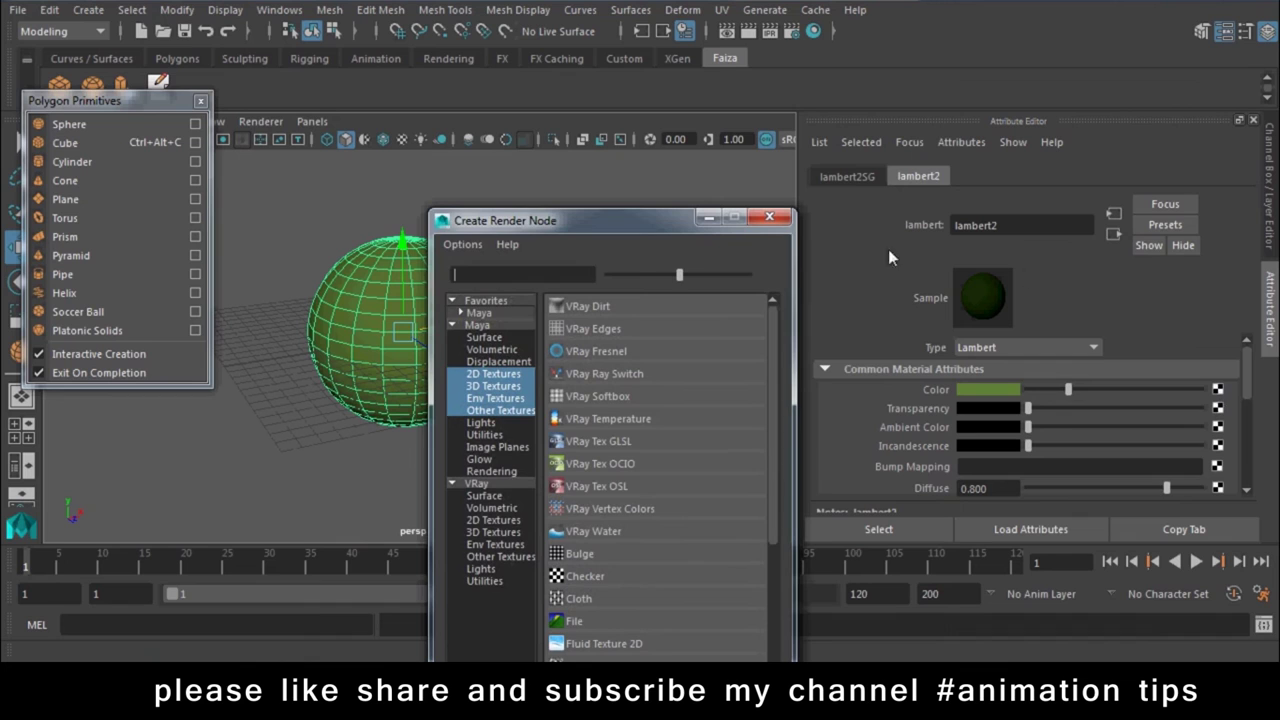
left_click_drag(629, 237, 556, 46)
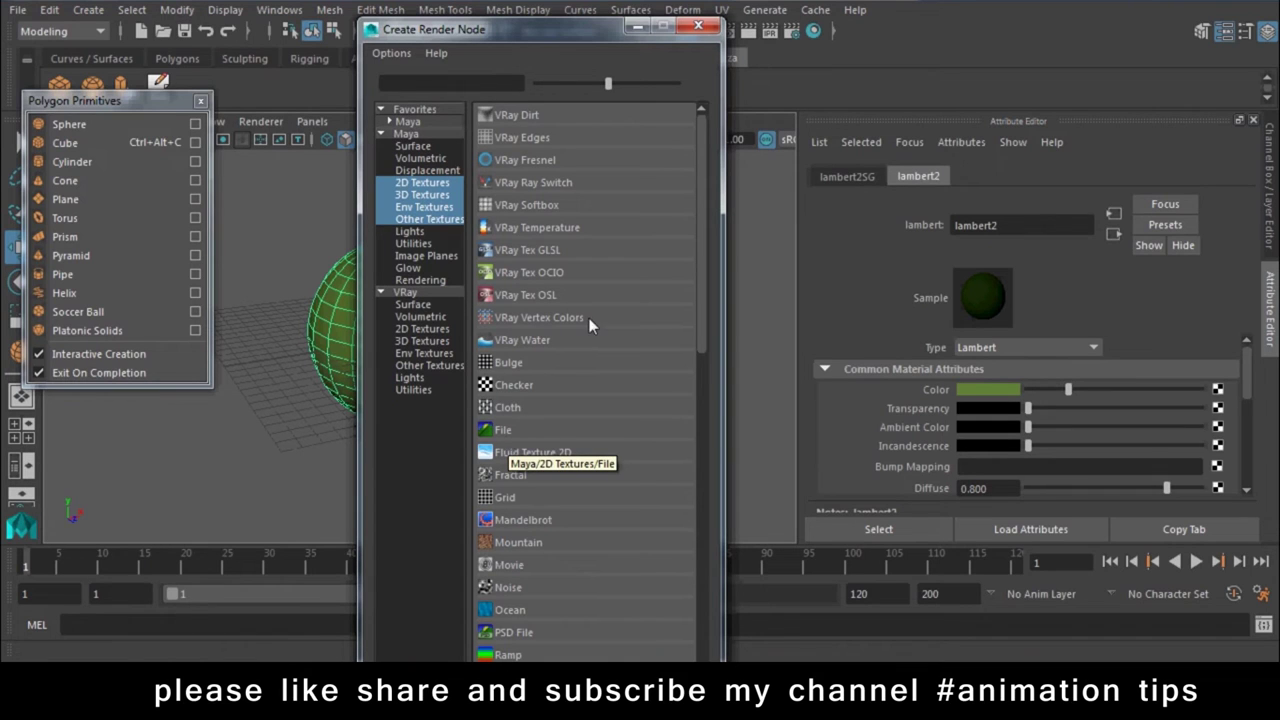
left_click(698, 26)
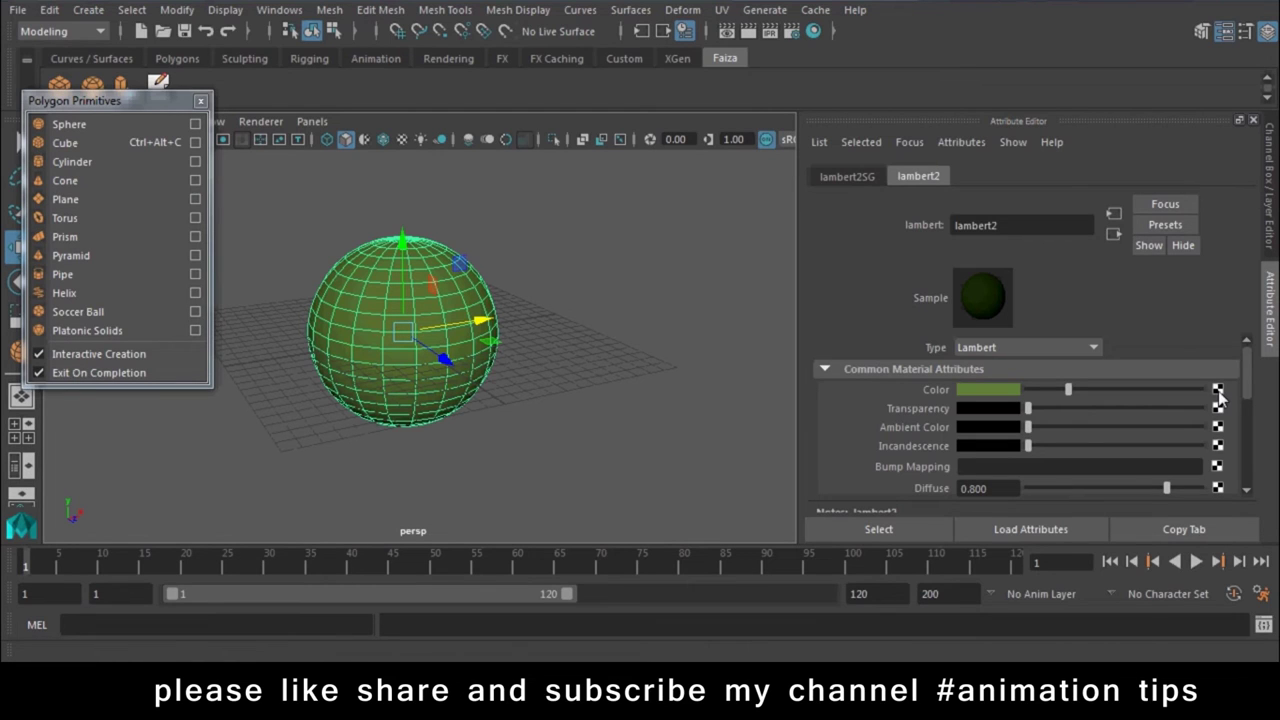
left_click(1217, 390)
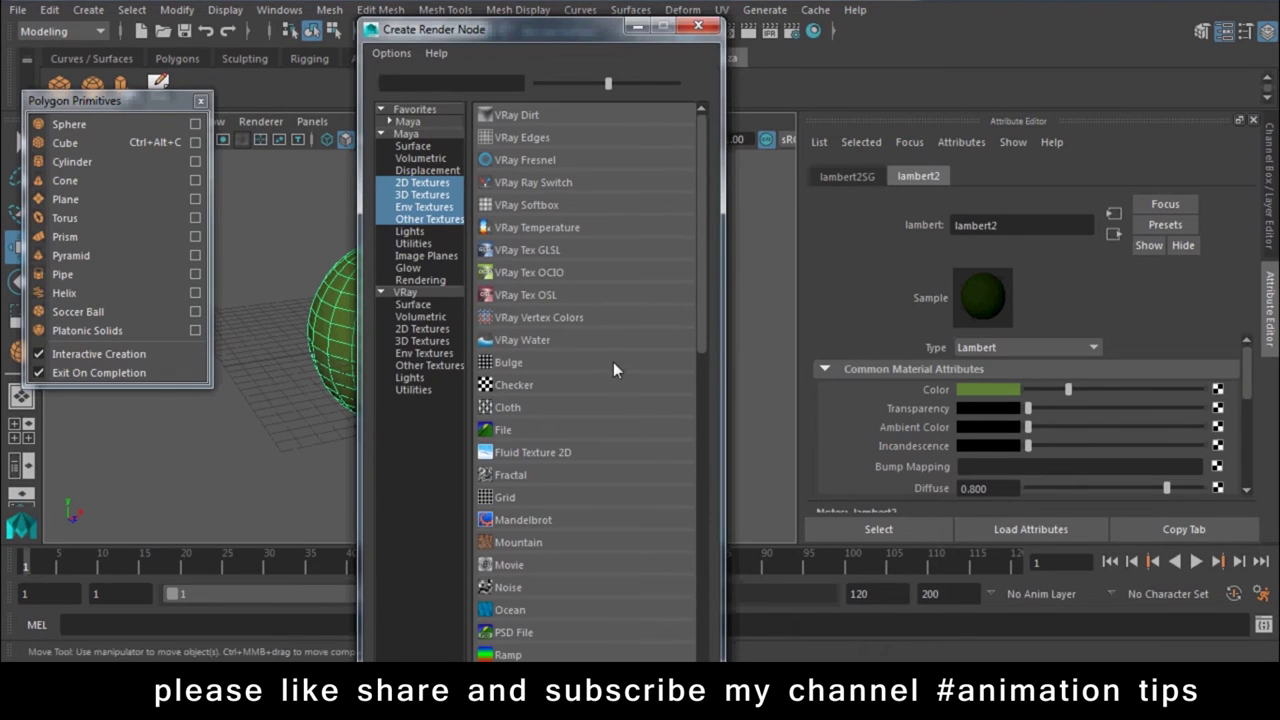
left_click(497, 428)
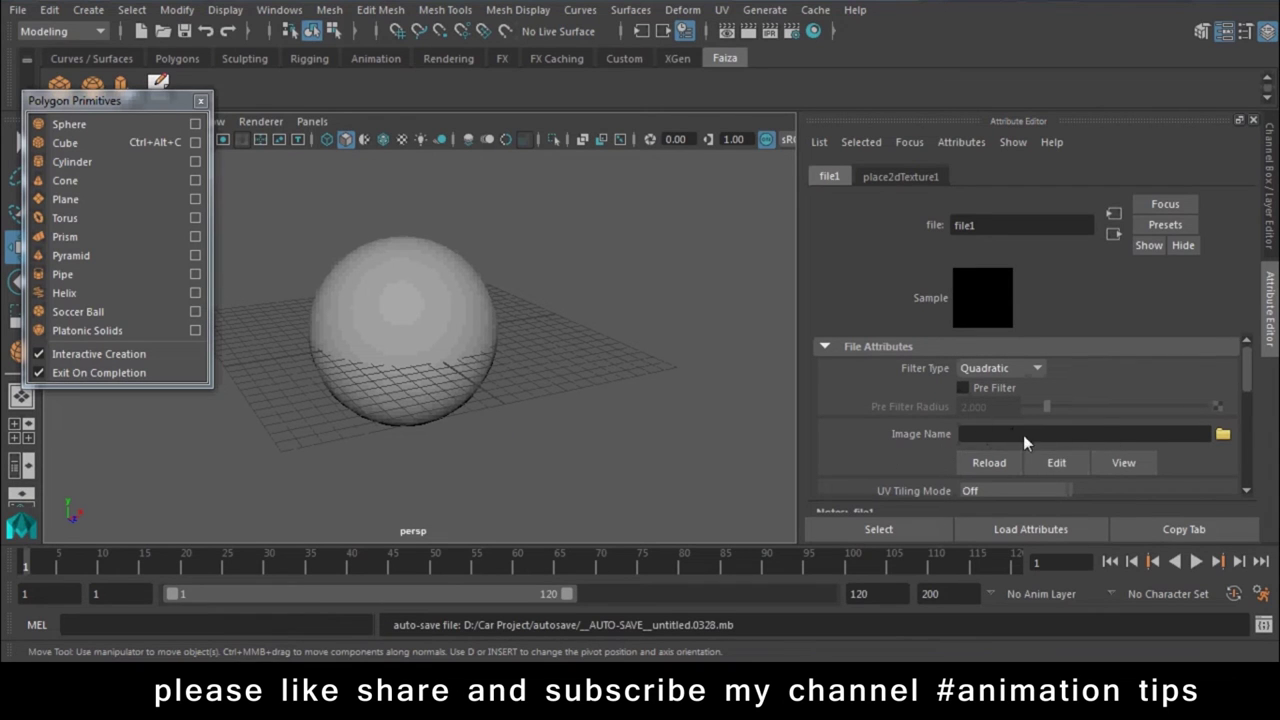
- Load tc-earth_daymap_surface.jpg from the Desktop as file1's image
left_click(1222, 436)
left_click(397, 190)
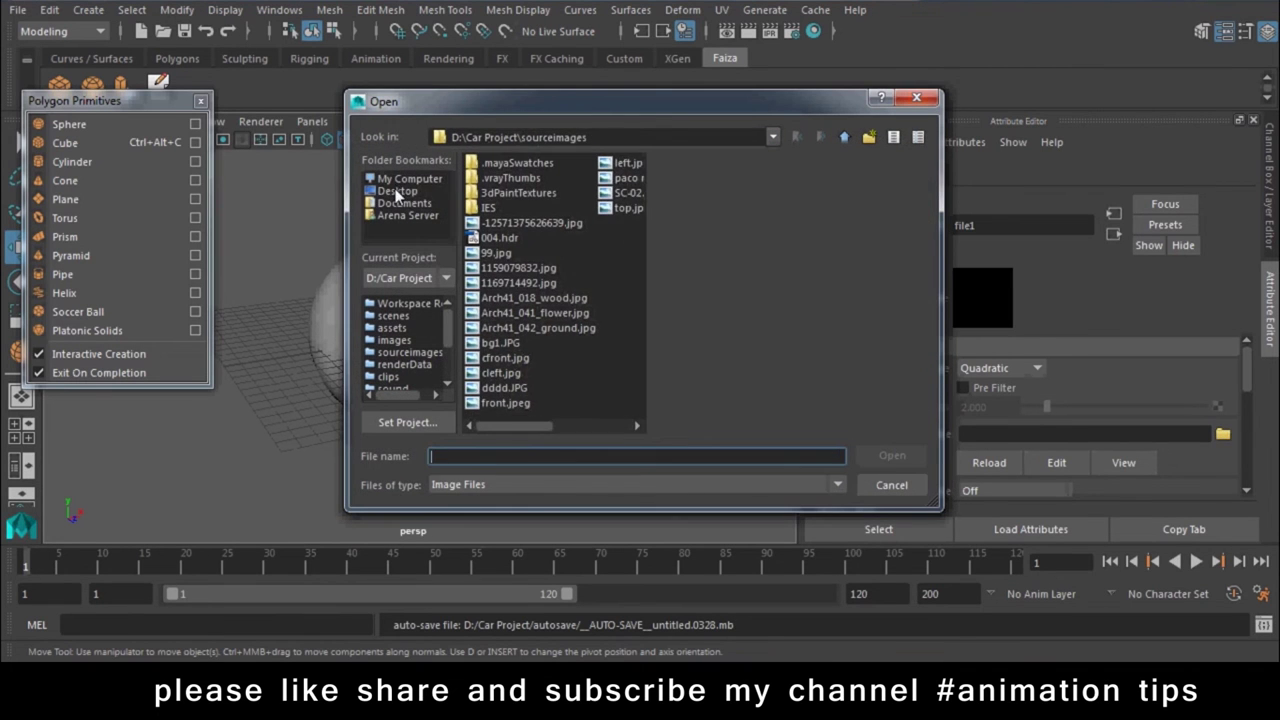
left_click(515, 238)
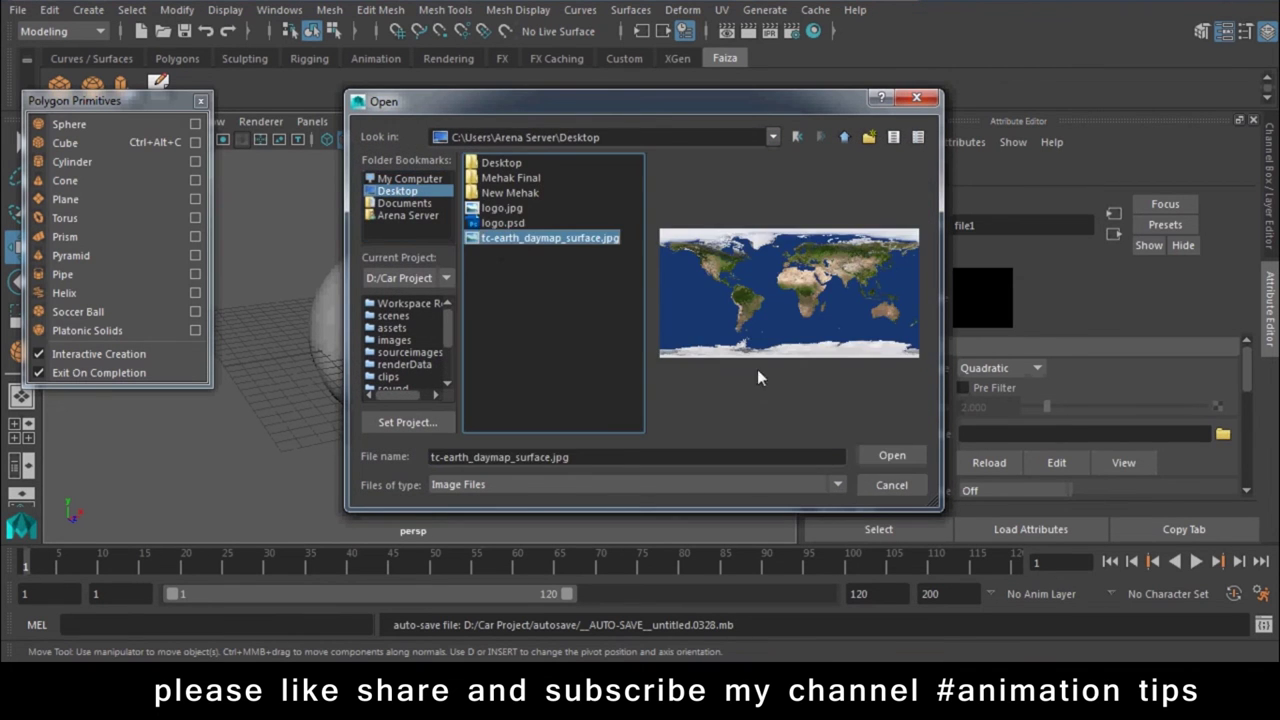
left_click(888, 455)
- Compare plain shading (5) and textured display (6) in the viewport, ending on textured
left_click(505, 450)
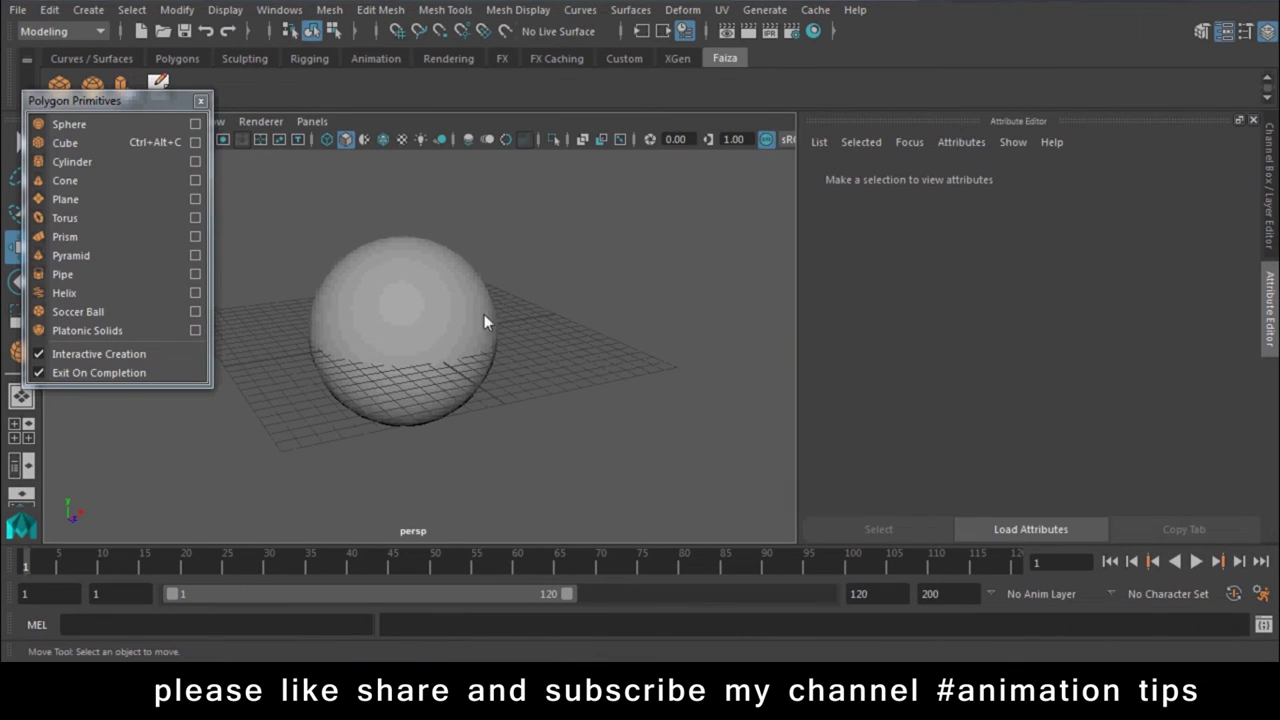
left_click_drag(526, 326, 505, 329, "alt")
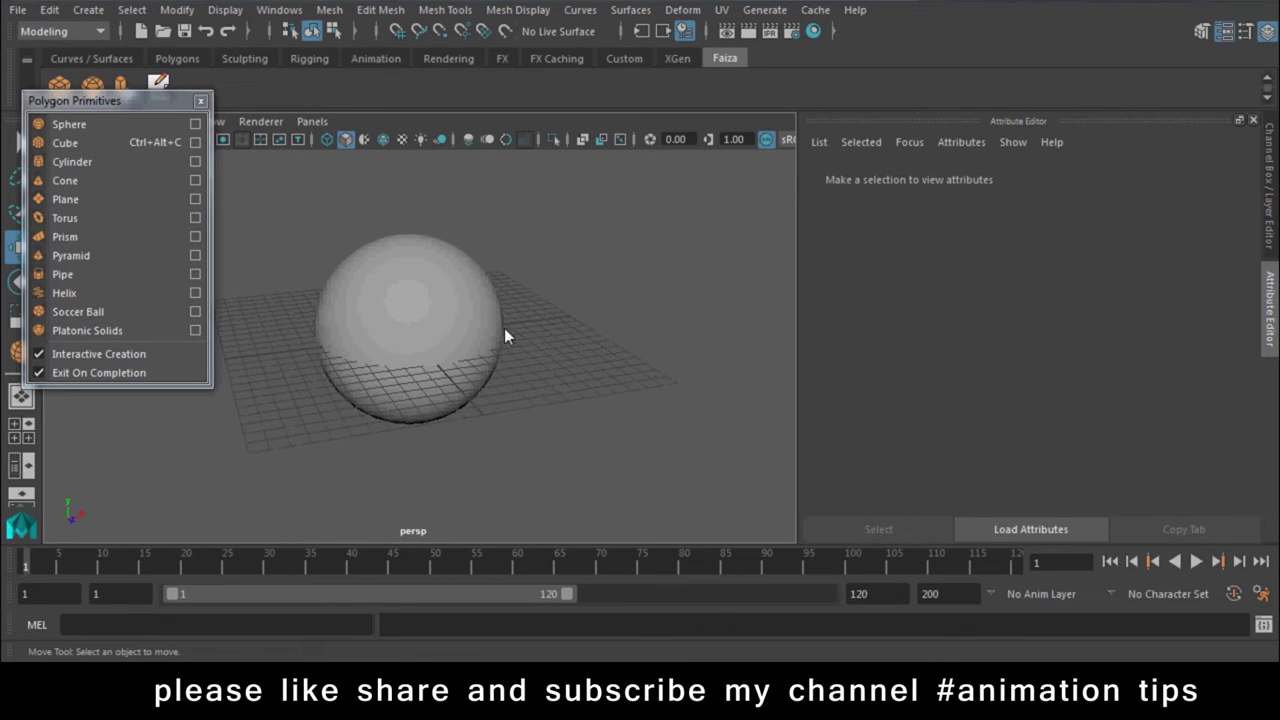
key("6")
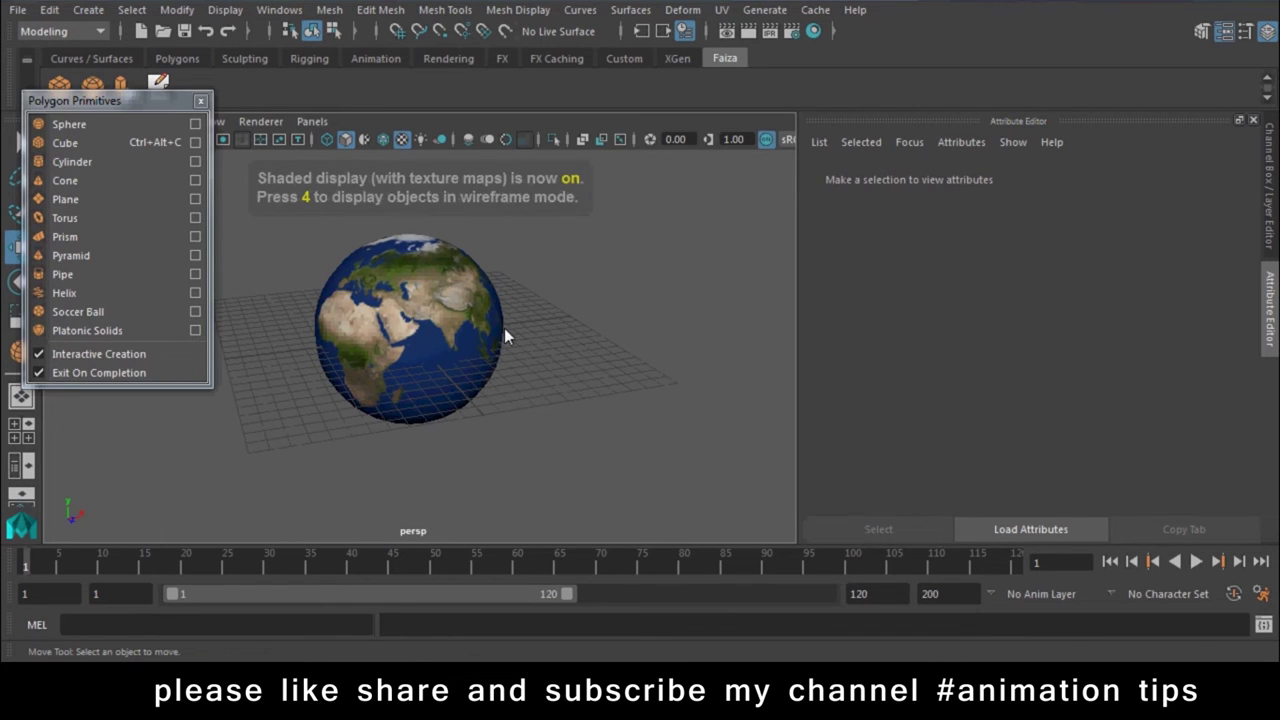
key("5")
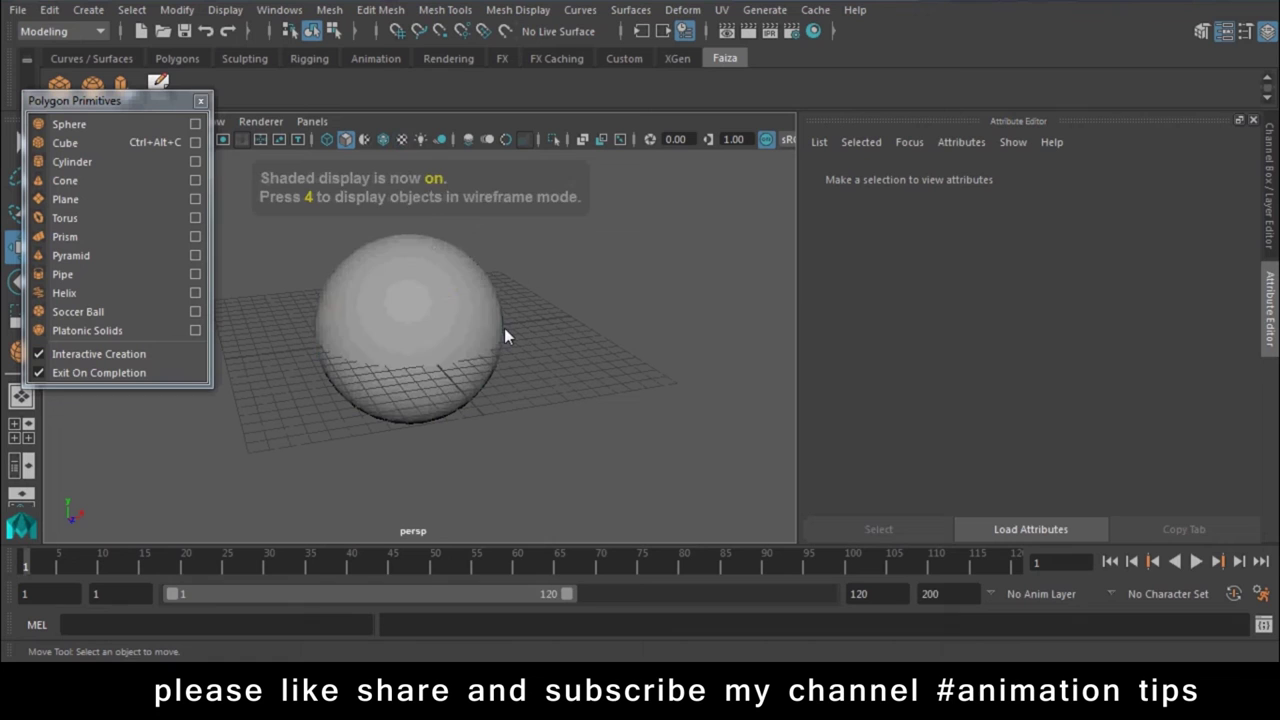
key("6")
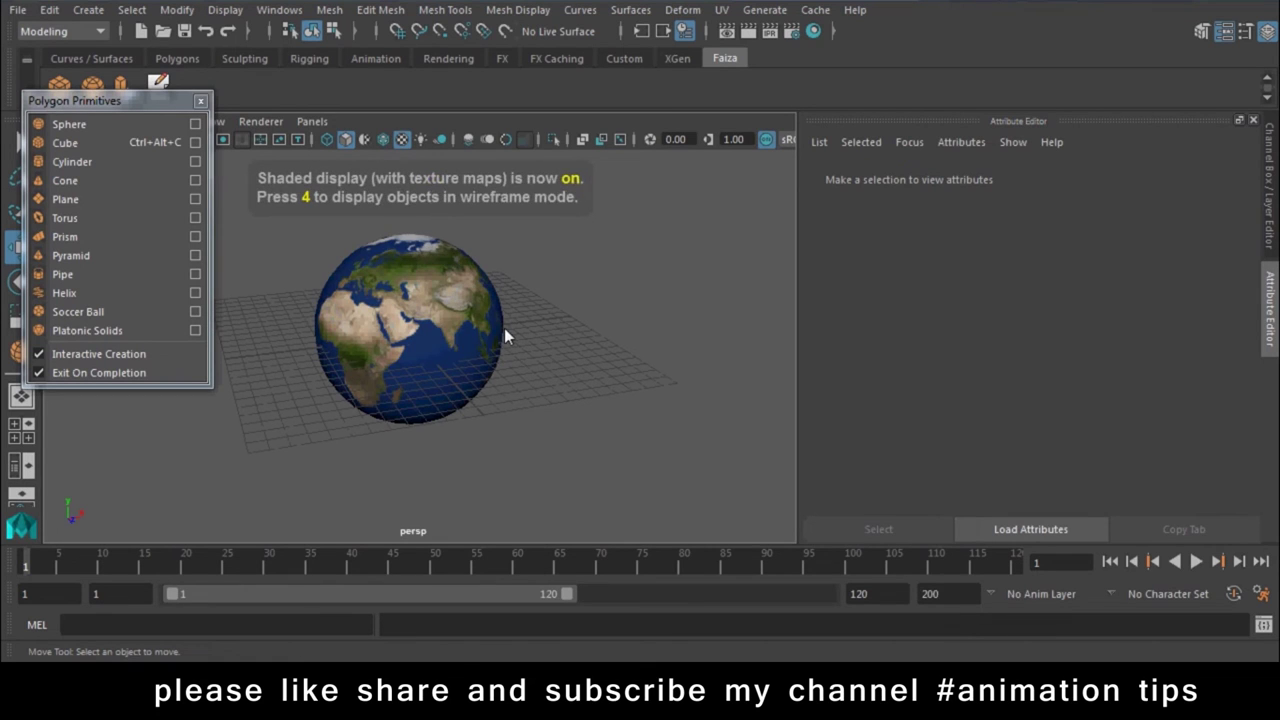
key("5")
key("6")
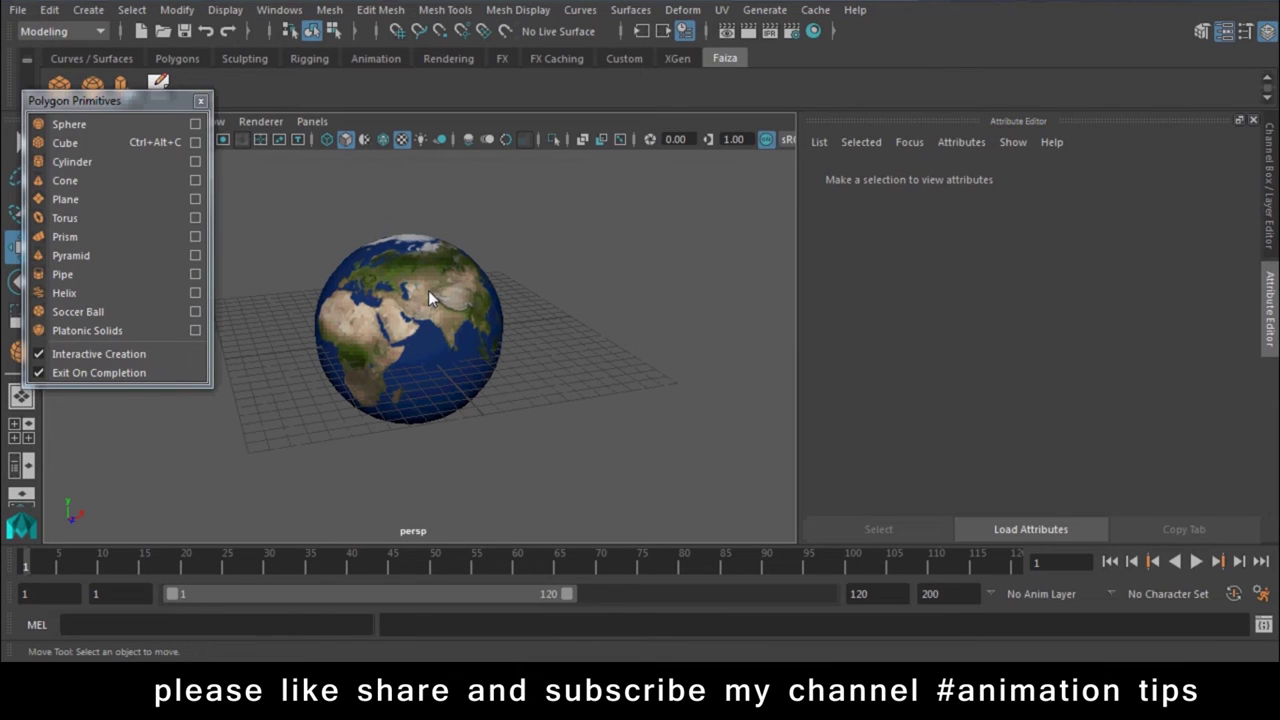
key("6")
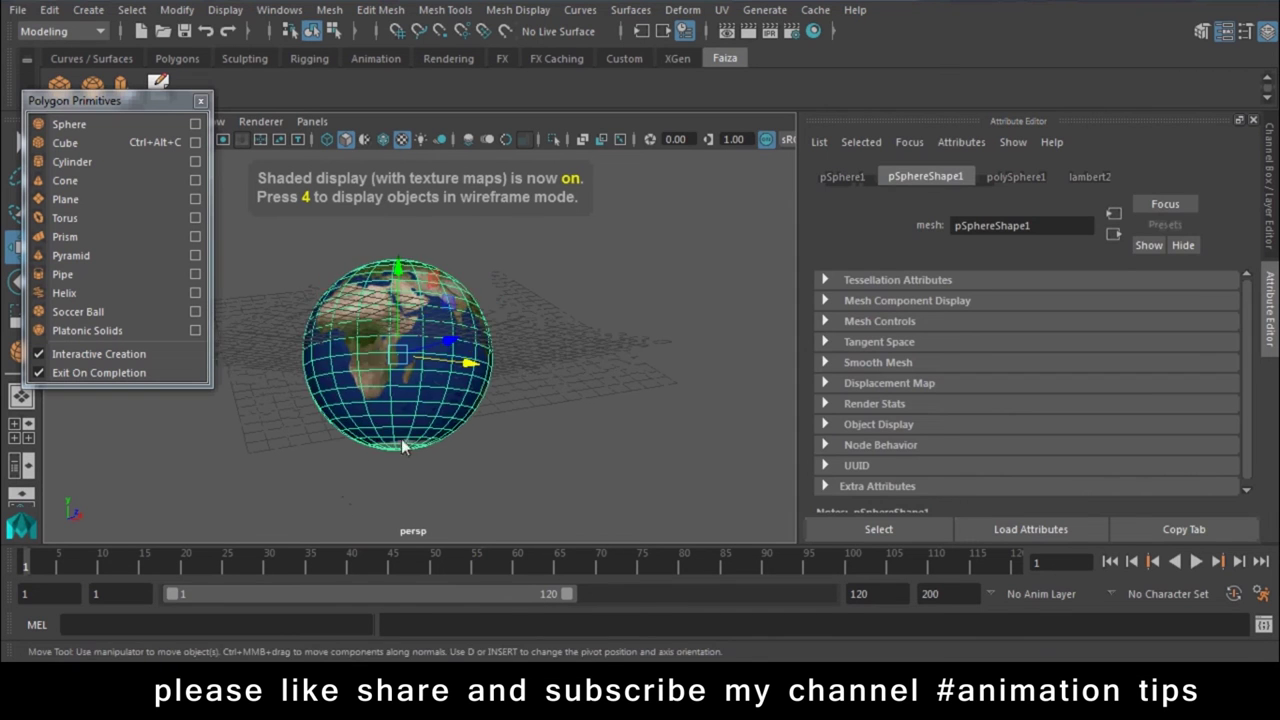
- Close the Polygon Primitives panel and tumble and dolly in to view Africa on the globe
left_click(401, 438)
left_click_drag(401, 438, 228, 134, "alt")
left_click(201, 103)
mouse_move(491, 309)
left_mouse_down("alt")
mouse_move(413, 487)
mouse_move(168, 461)
mouse_move(224, 336)
mouse_move(360, 308)
left_mouse_up("alt")
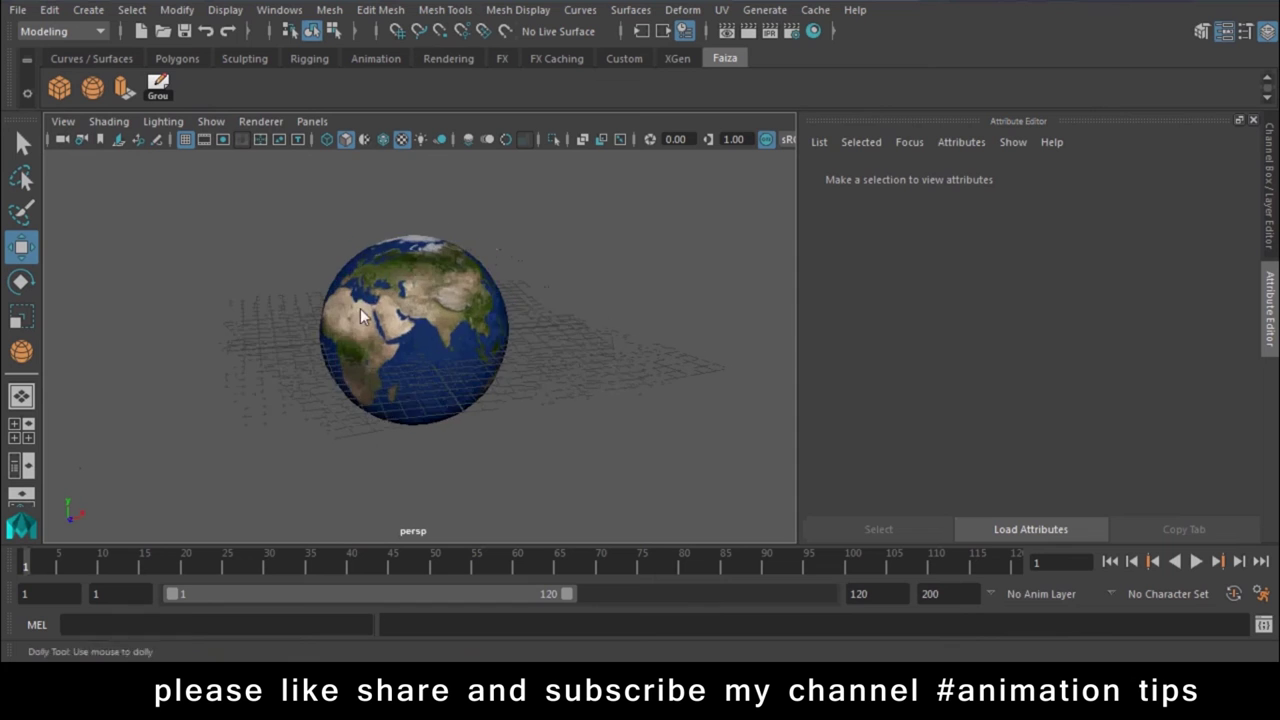
scroll(543, 443, "up", 5)
scroll(571, 540, "up", 3)
scroll(314, 395, "up", 3)
left_click_drag(314, 390, 399, 349, "alt")
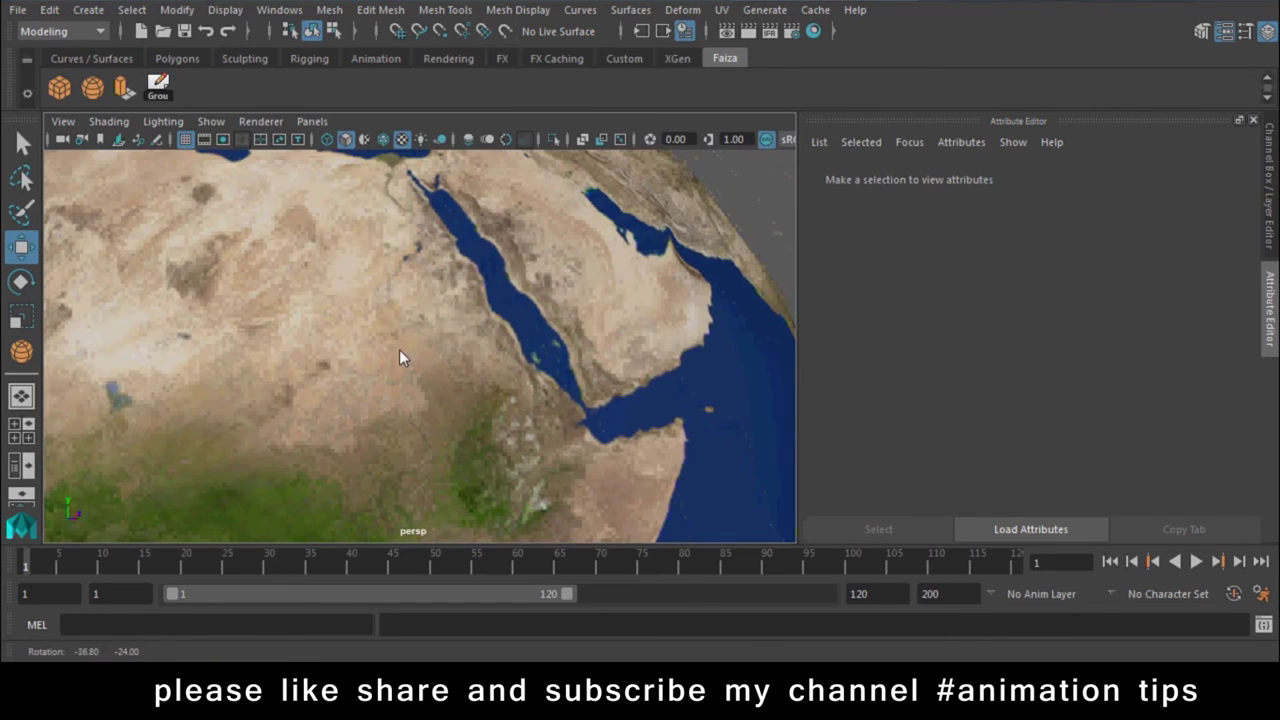
- Render the current view, then dolly out and orbit to show the grid in perspective
left_click(746, 35)
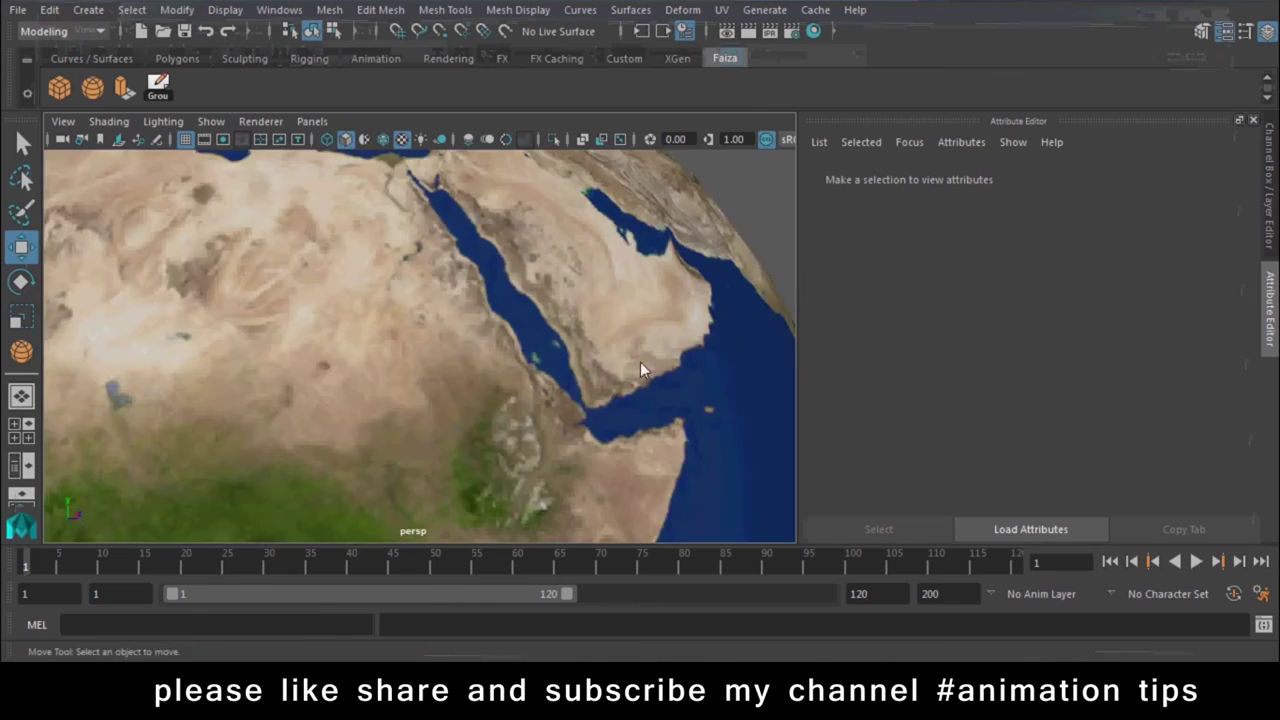
scroll(369, 229, "down", 5)
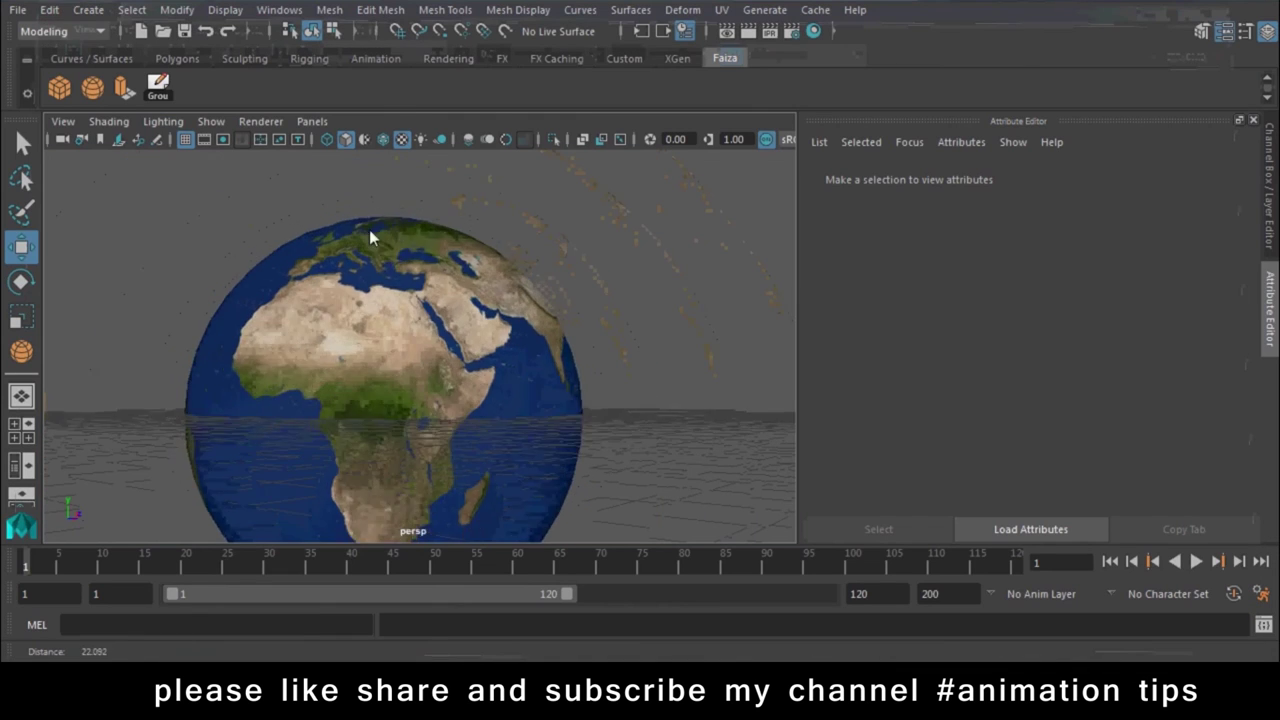
scroll(397, 328, "down", 3)
left_click_drag(397, 328, 351, 320, "alt")
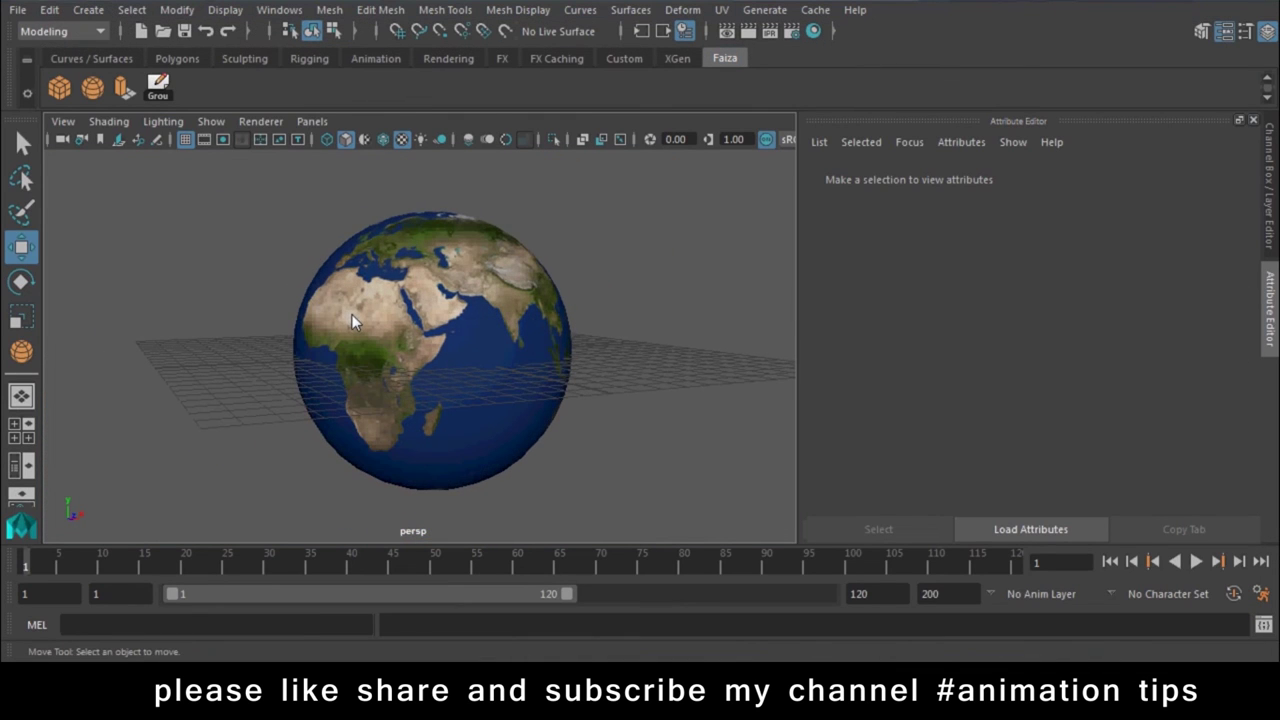
- Compare wireframe (4), shaded (5), textured (6) and lit (7) display modes, ending on textured
key("4")
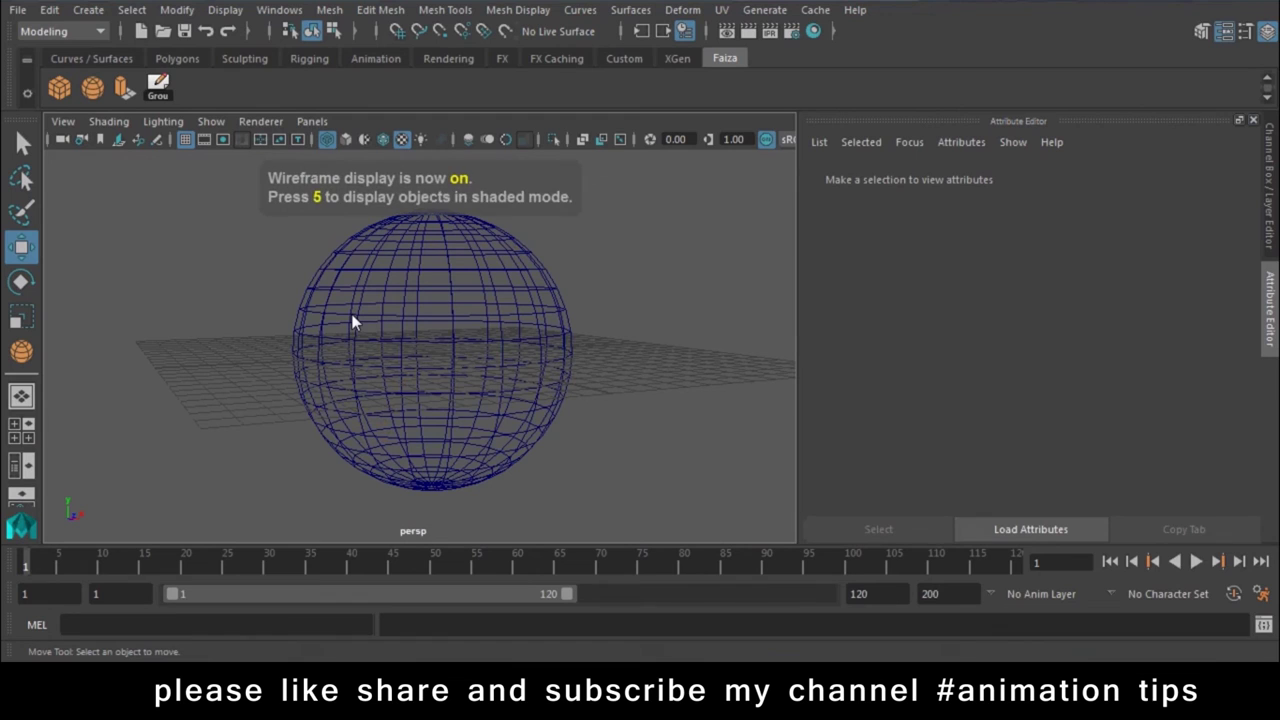
key("5")
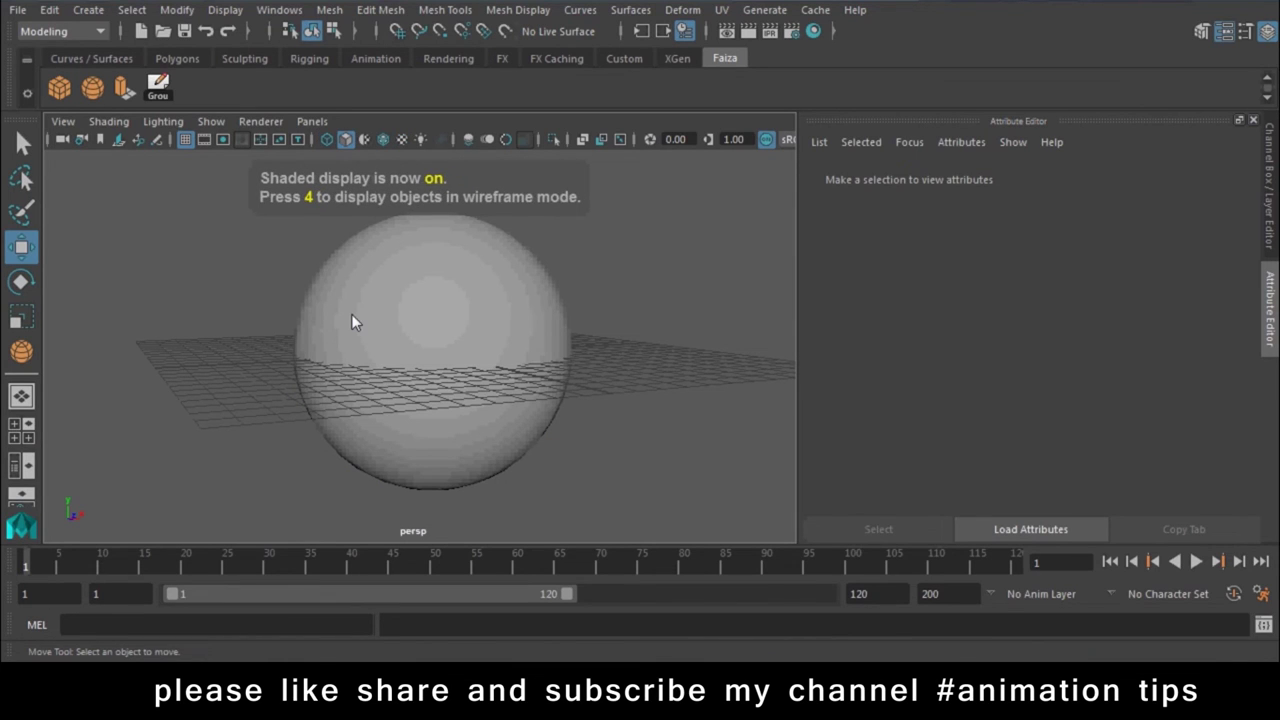
key("4")
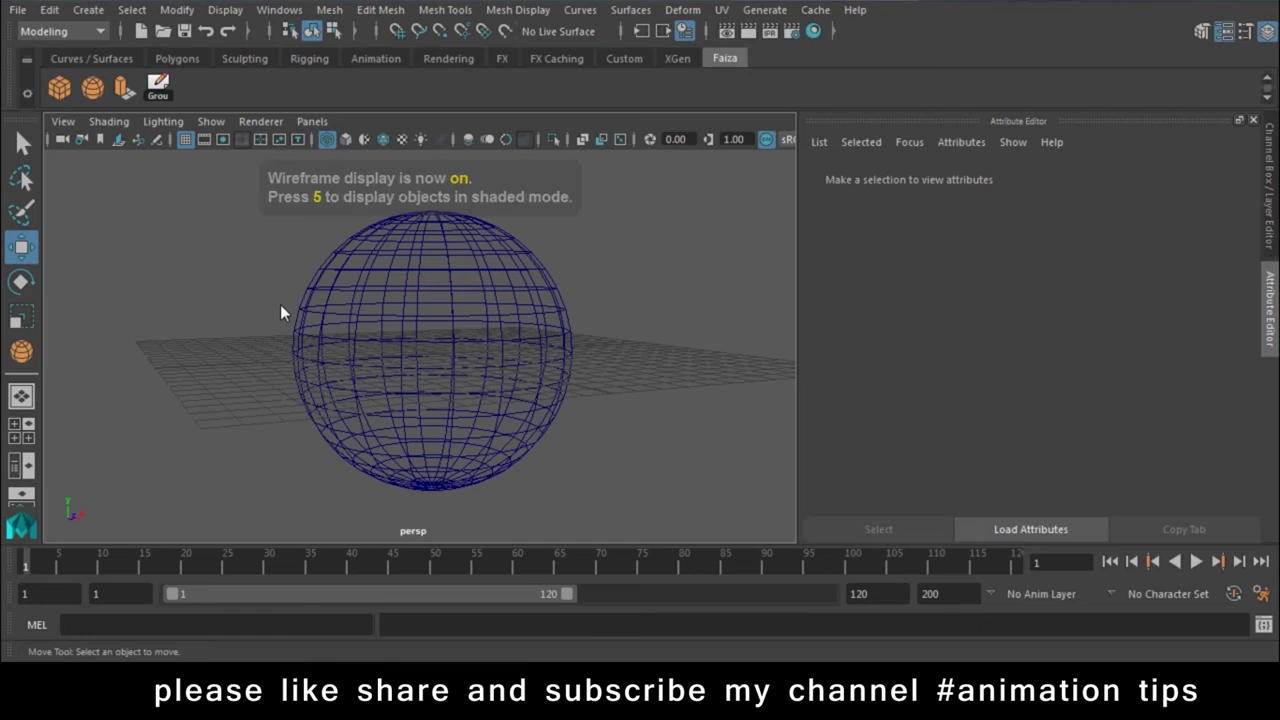
key("5")
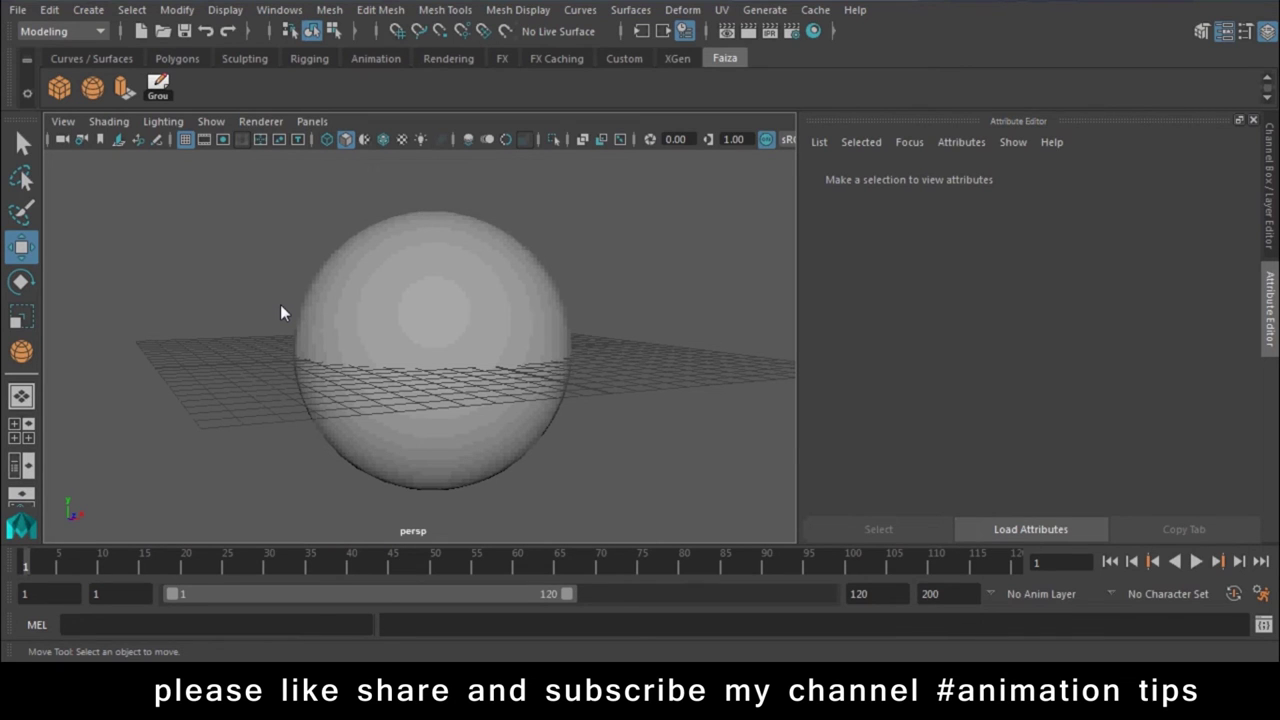
key("6")
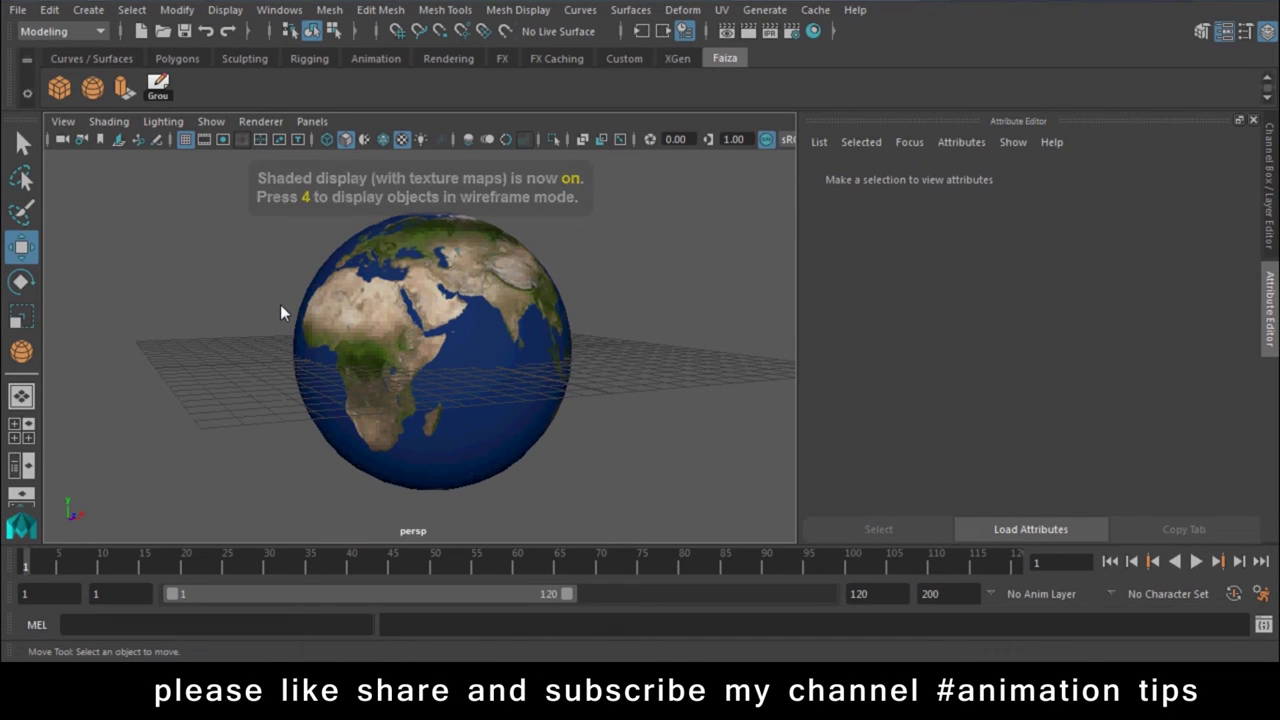
key("6")
key("7")
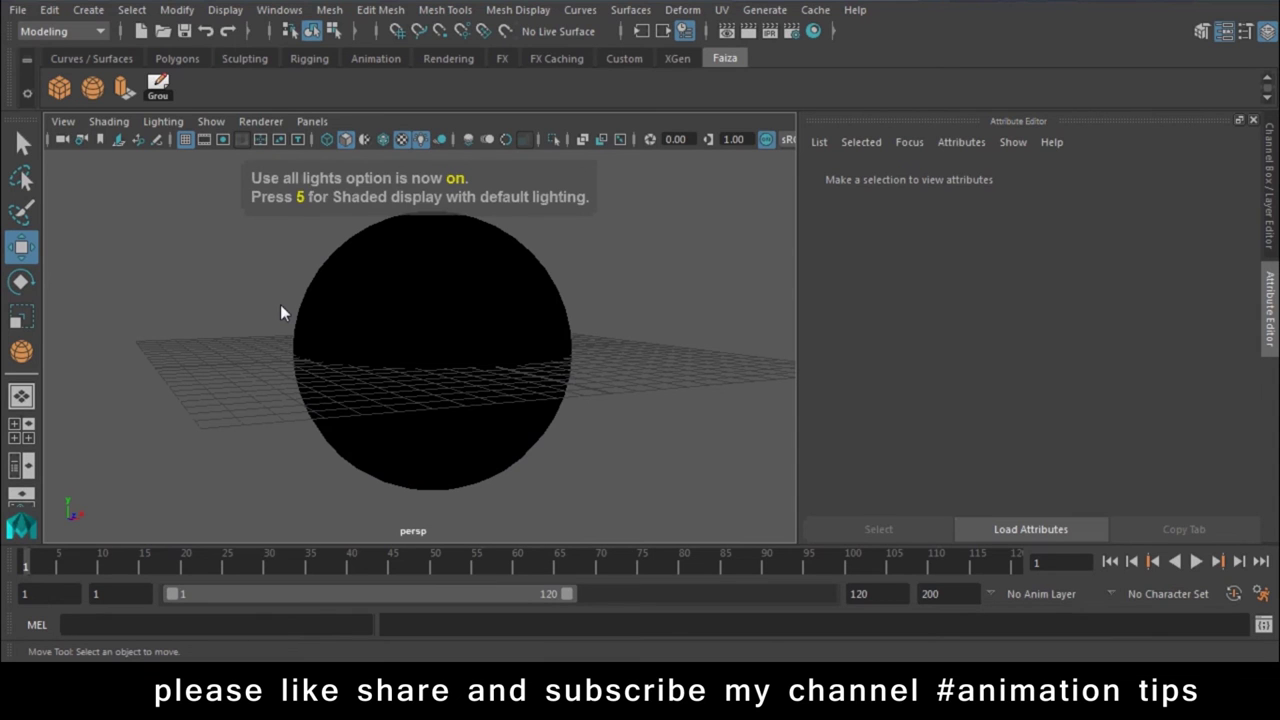
key("6")
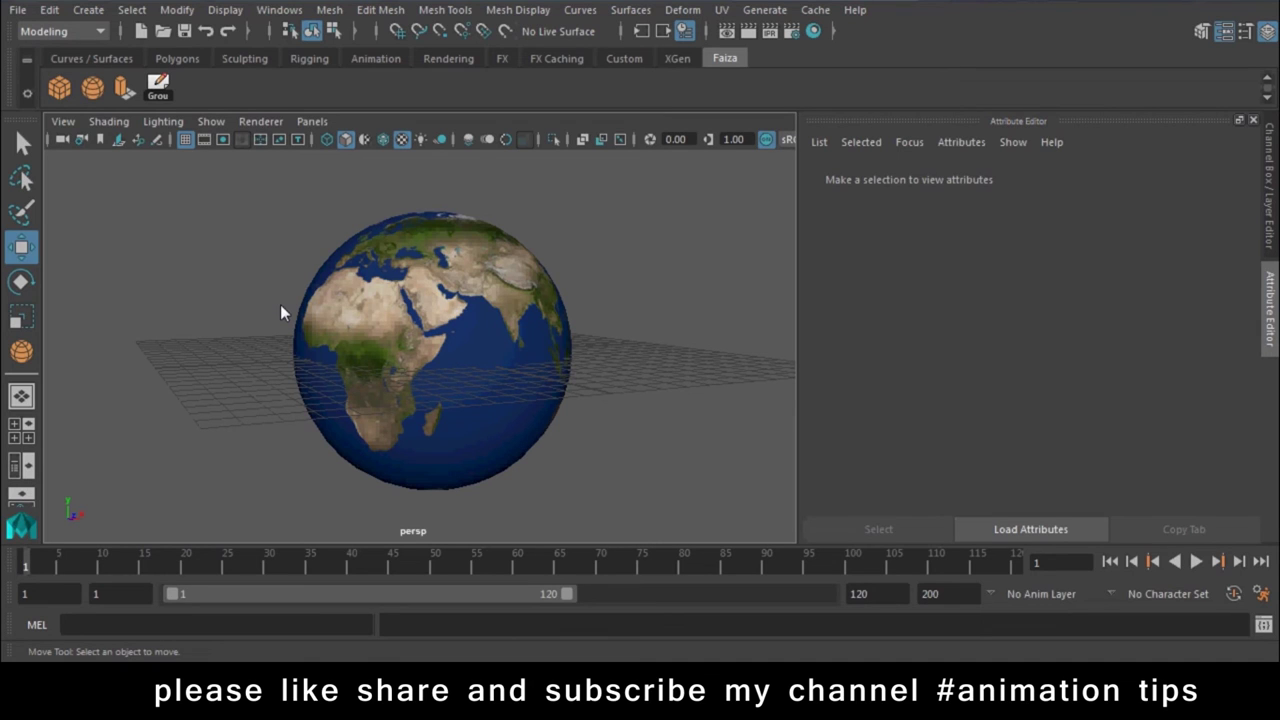
key("6")
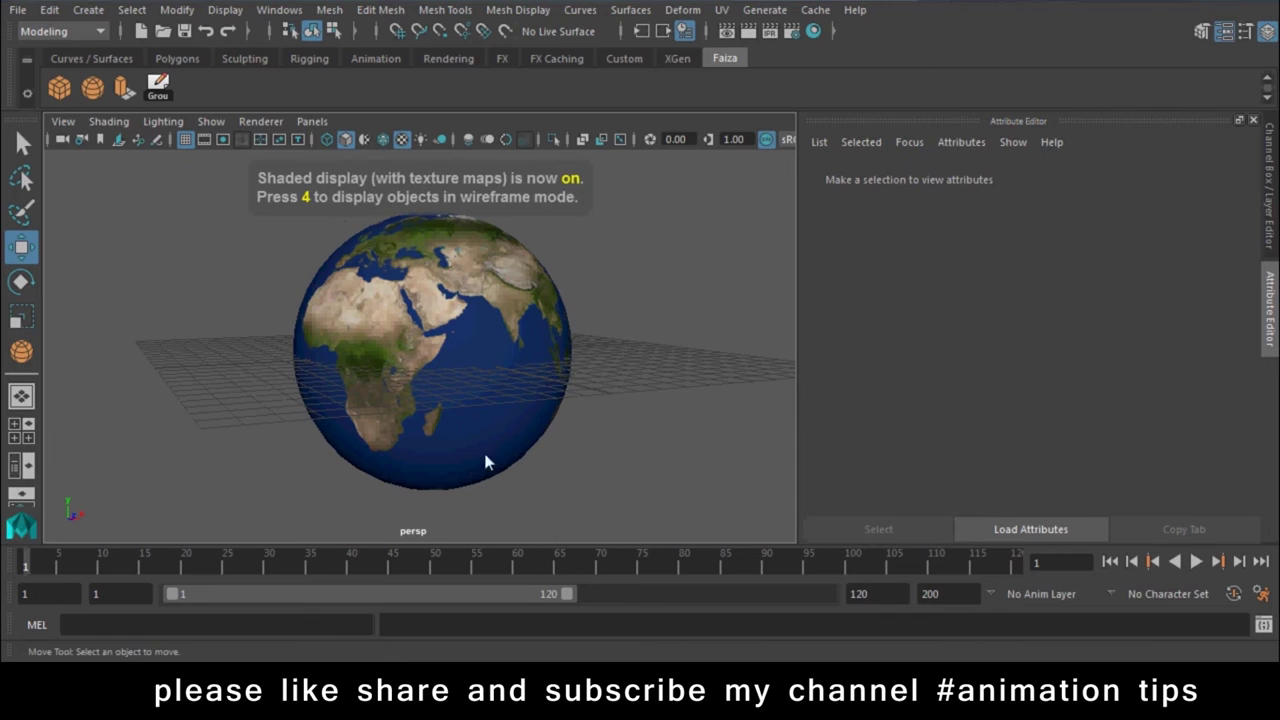
scroll(471, 476, "down", 2)
- Tumble the globe to face the Americas and render the current frame from persp
mouse_move(460, 493)
left_mouse_down("alt")
mouse_move(492, 465)
mouse_move(234, 508)
mouse_move(683, 515)
mouse_move(331, 497)
mouse_move(528, 505)
mouse_move(438, 435)
mouse_move(518, 435)
mouse_move(504, 435)
left_mouse_up("alt")
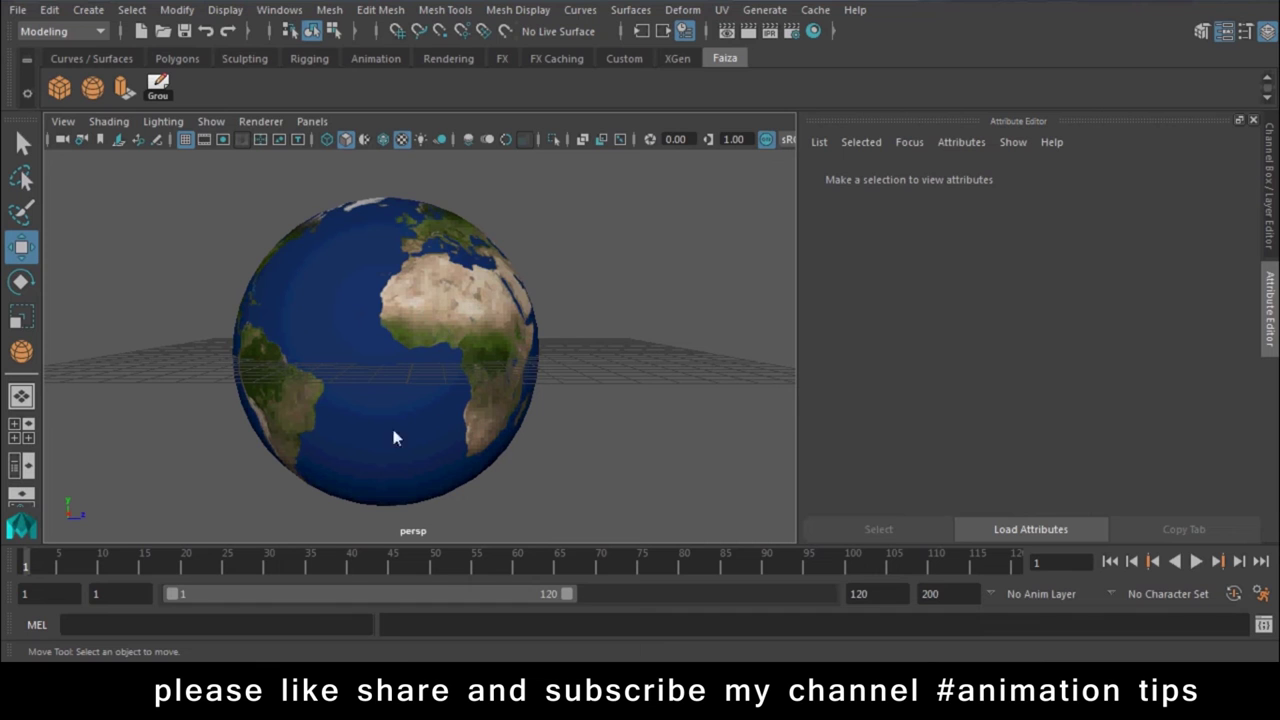
left_click(749, 32)
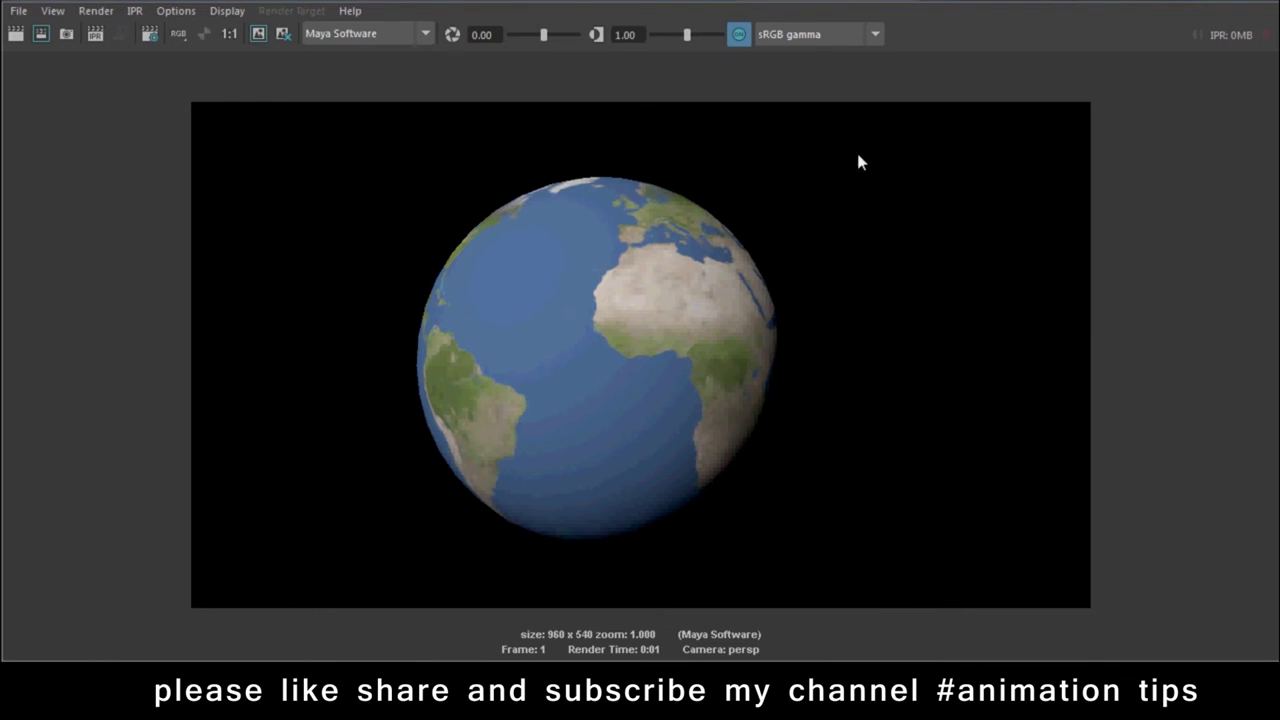
- Save the rendered image to the Desktop as a JPEG named 'earth'
left_click(19, 11)
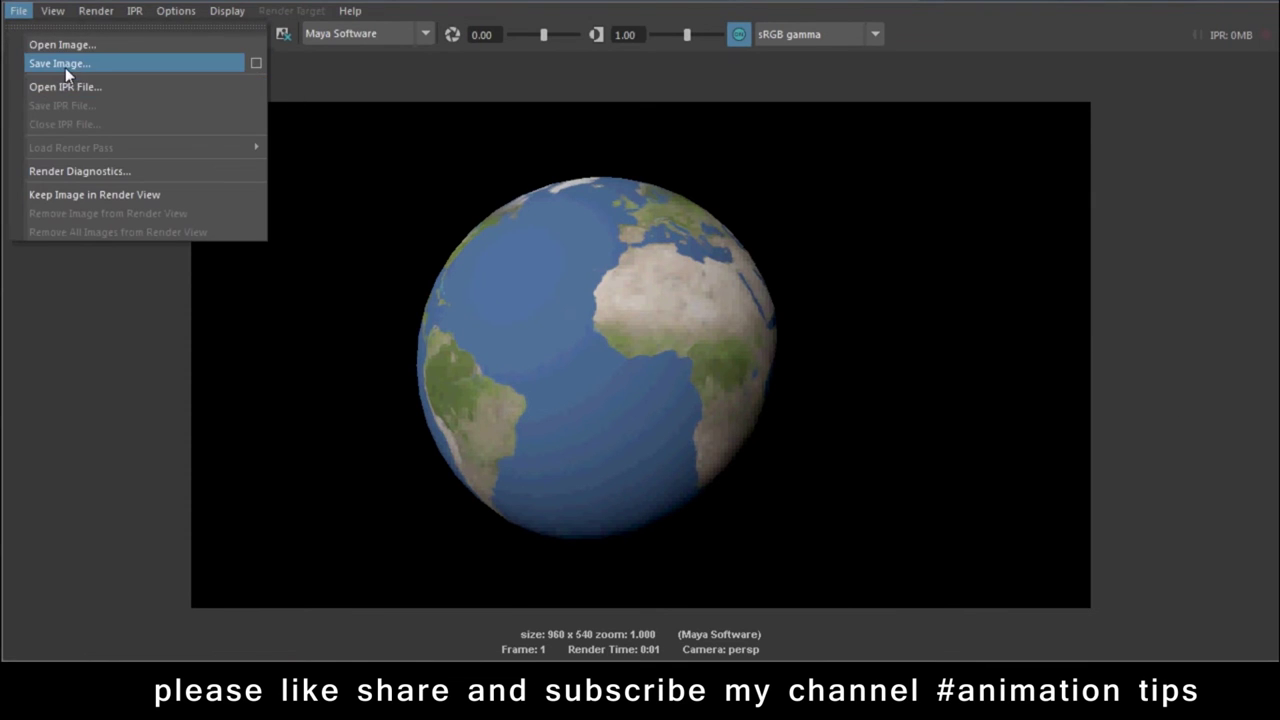
left_click(62, 66)
left_click(501, 488)
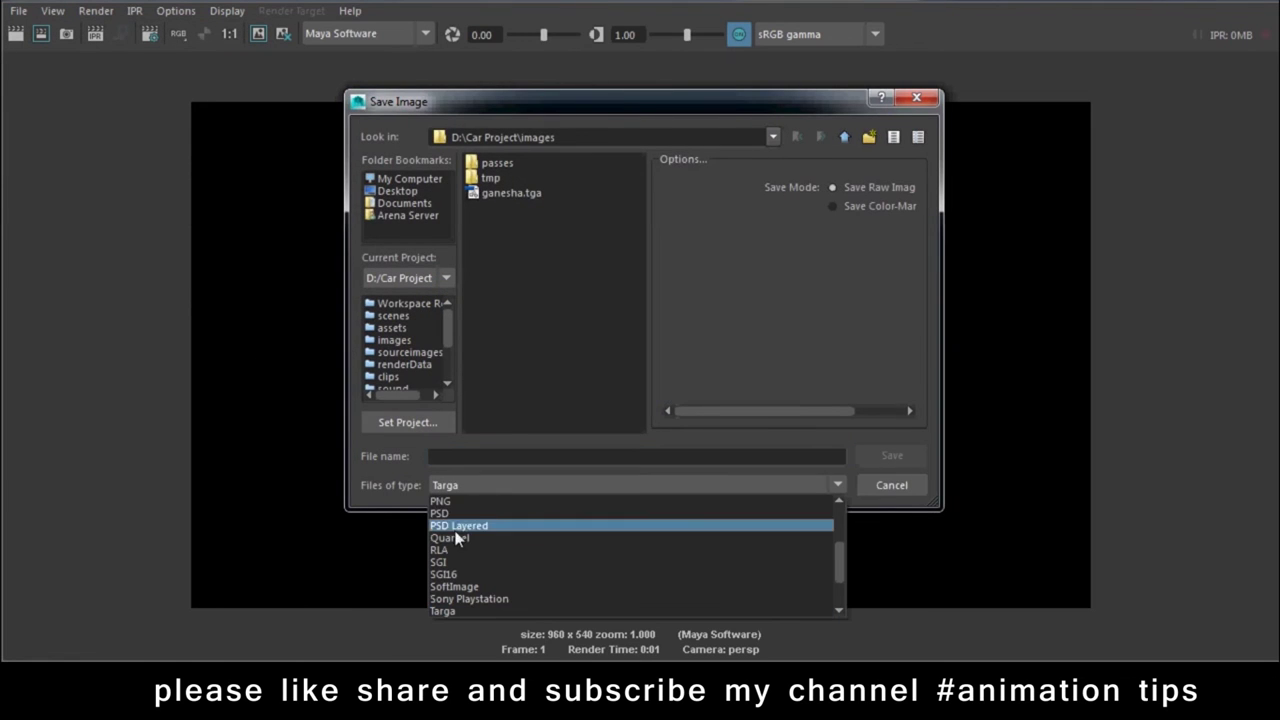
scroll(446, 598, "down", 2)
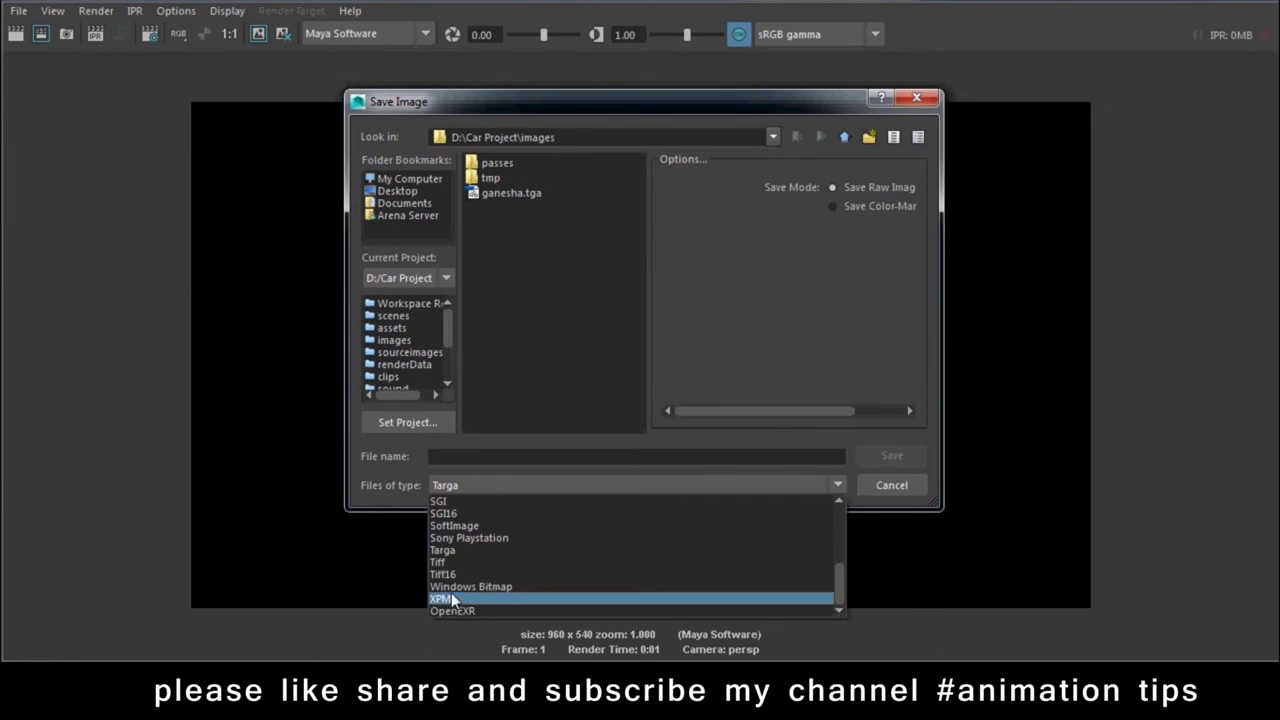
scroll(446, 586, "up", 3)
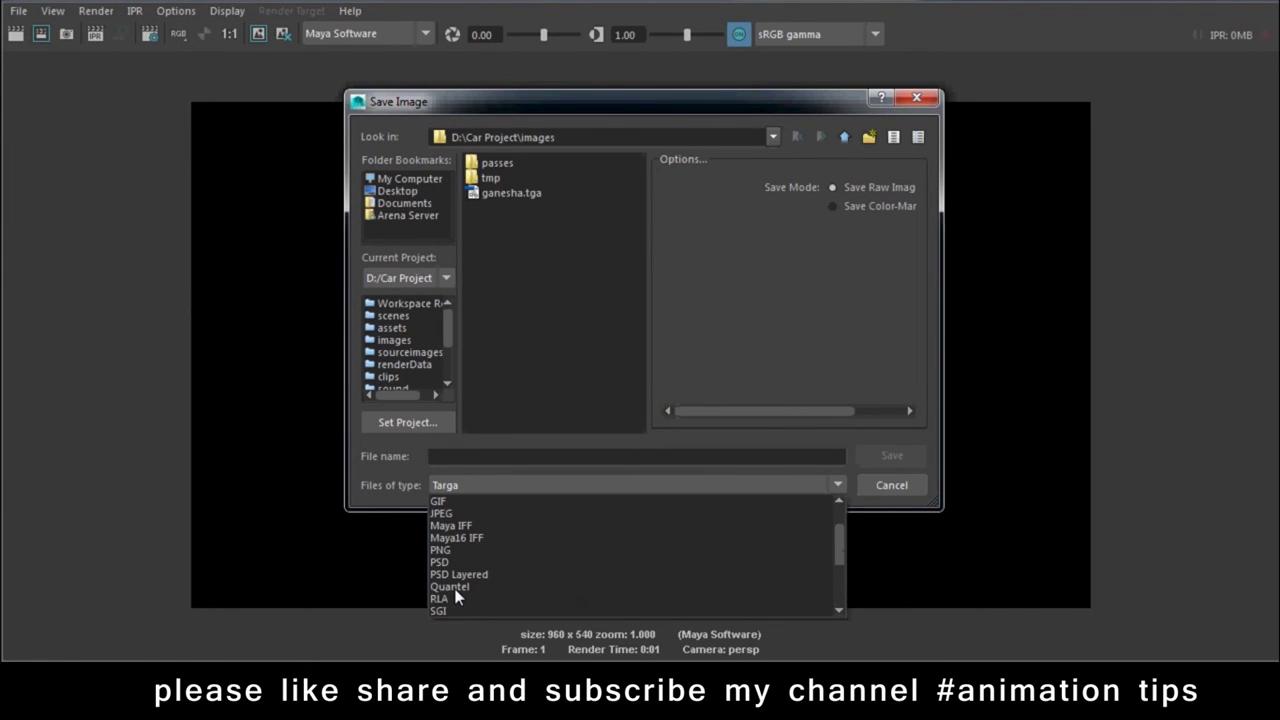
left_click(459, 514)
left_click(461, 461)
type("earth")
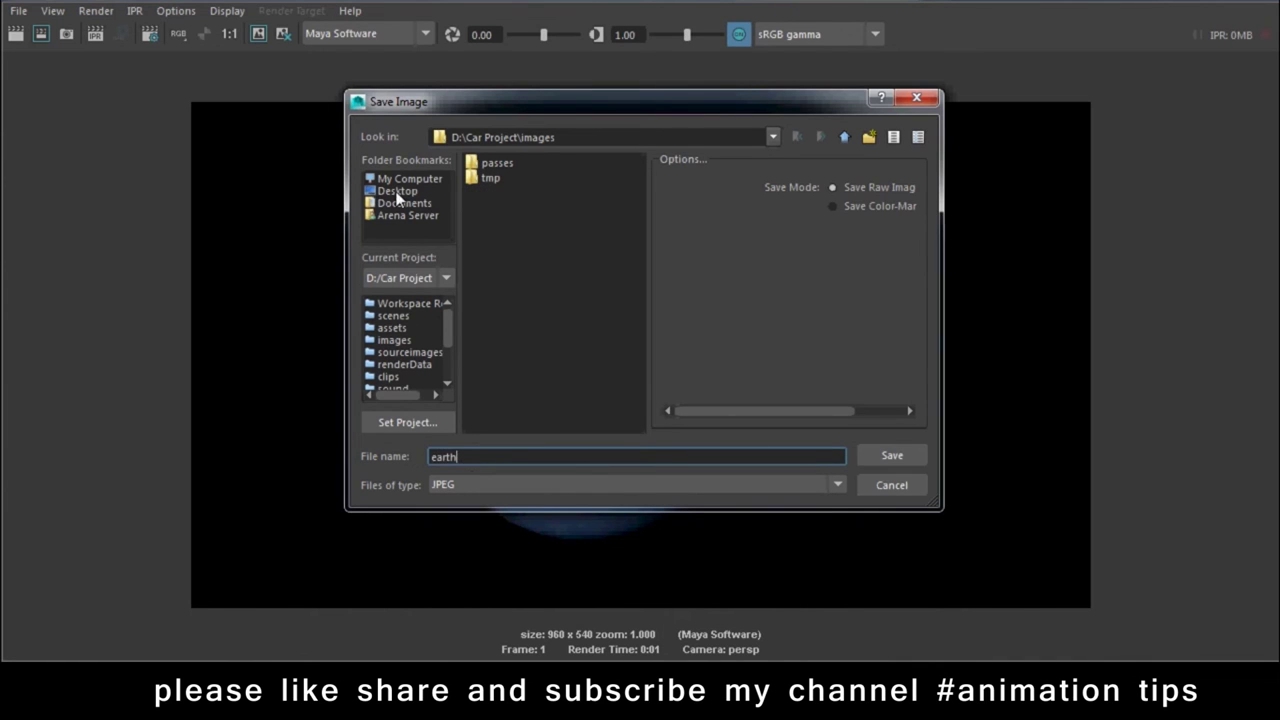
left_click(400, 191)
left_click(899, 460)
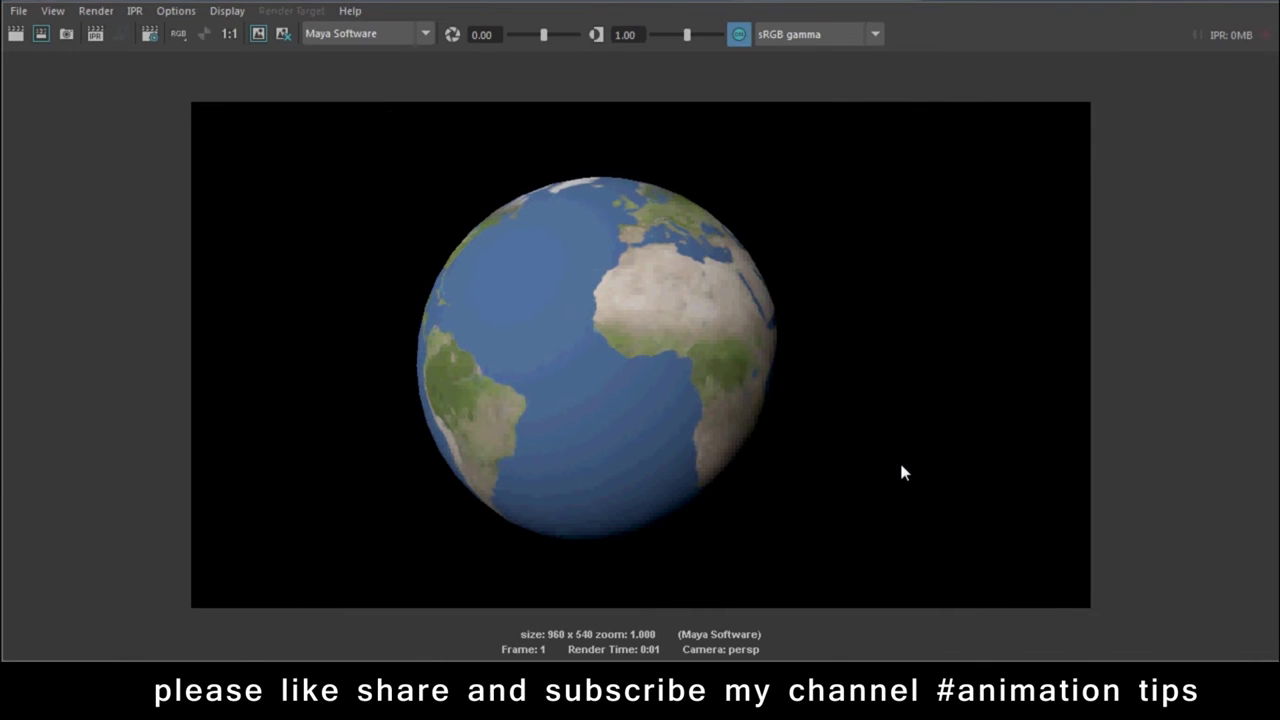
left_click(18, 11)
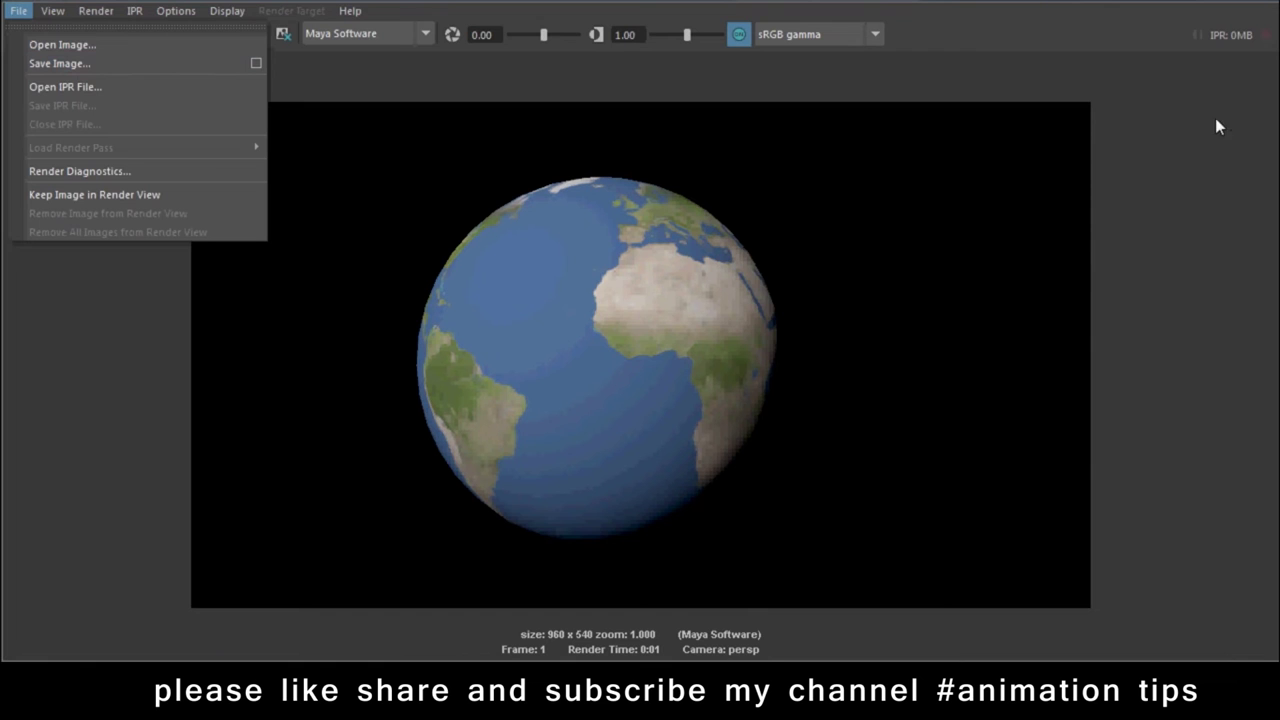
- Open the earth JPEG from the Desktop in Photo Viewer, zoom to inspect it, then return to Maya
left_click(1202, 2)
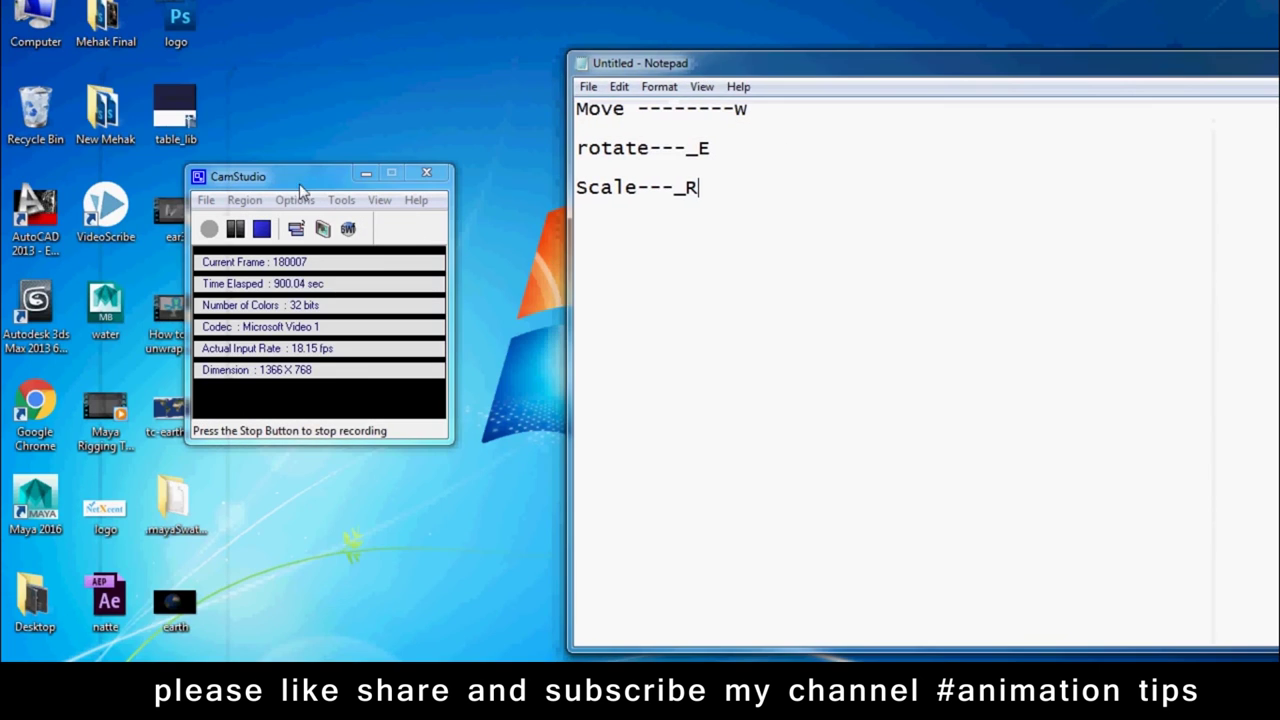
left_click_drag(300, 190, 665, 190)
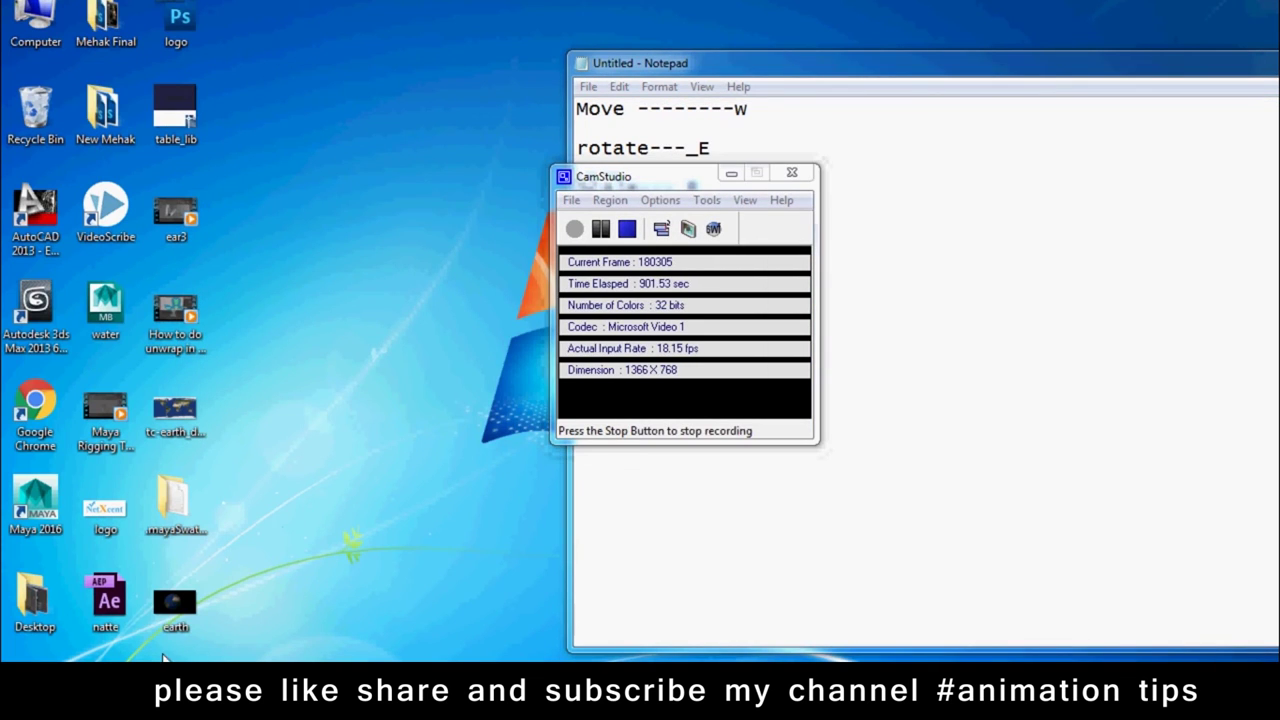
double_click(175, 615)
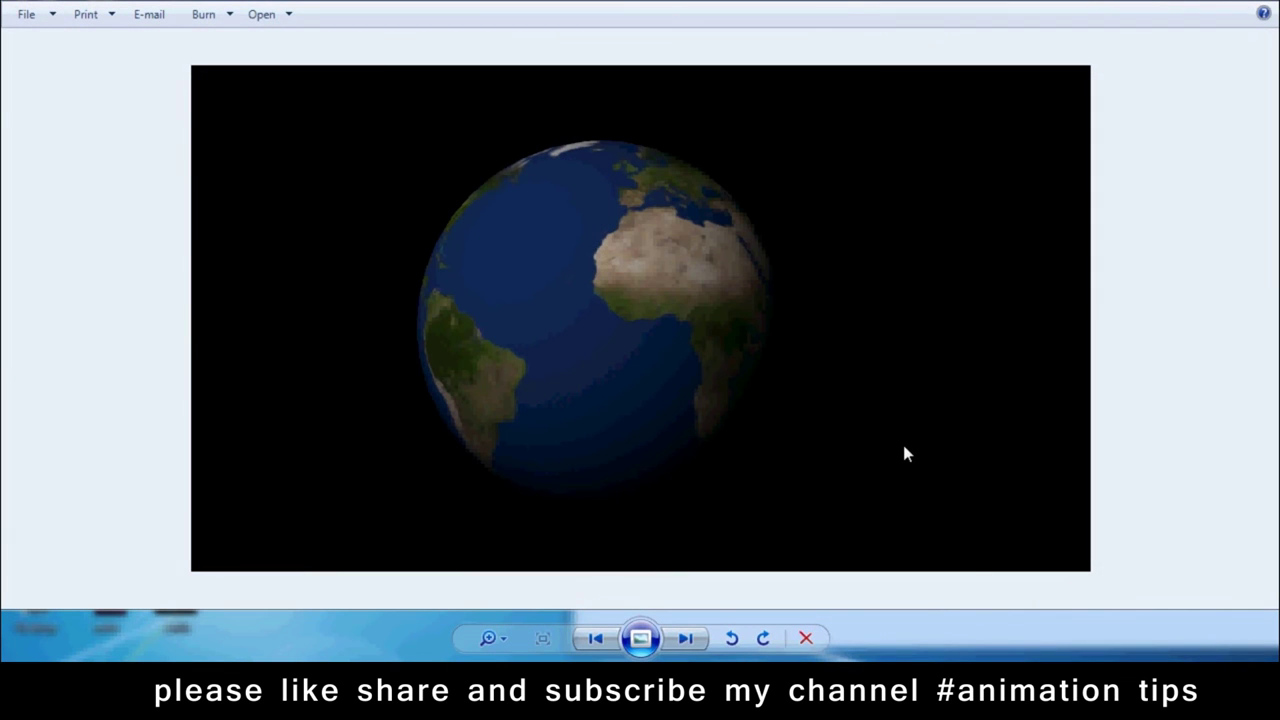
scroll(780, 438, "up", 2)
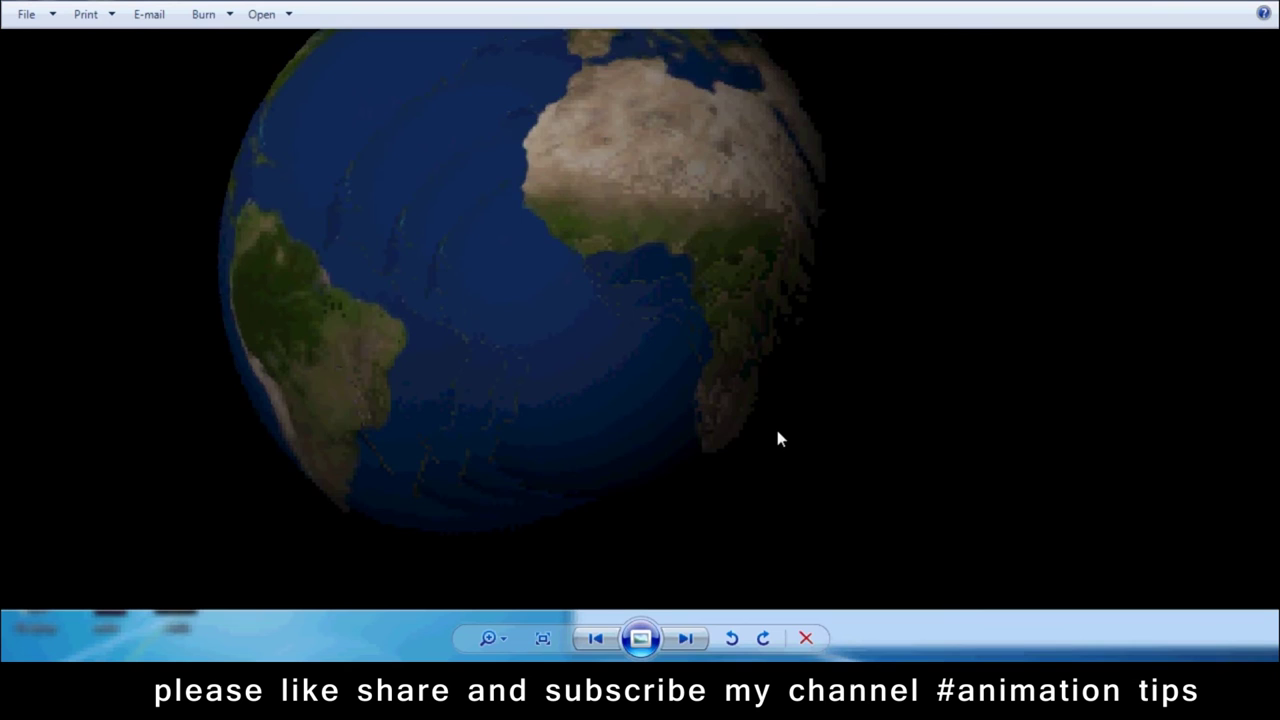
scroll(780, 438, "up", 2)
scroll(780, 438, "up", 1)
scroll(717, 414, "down", 2)
scroll(717, 414, "down", 3)
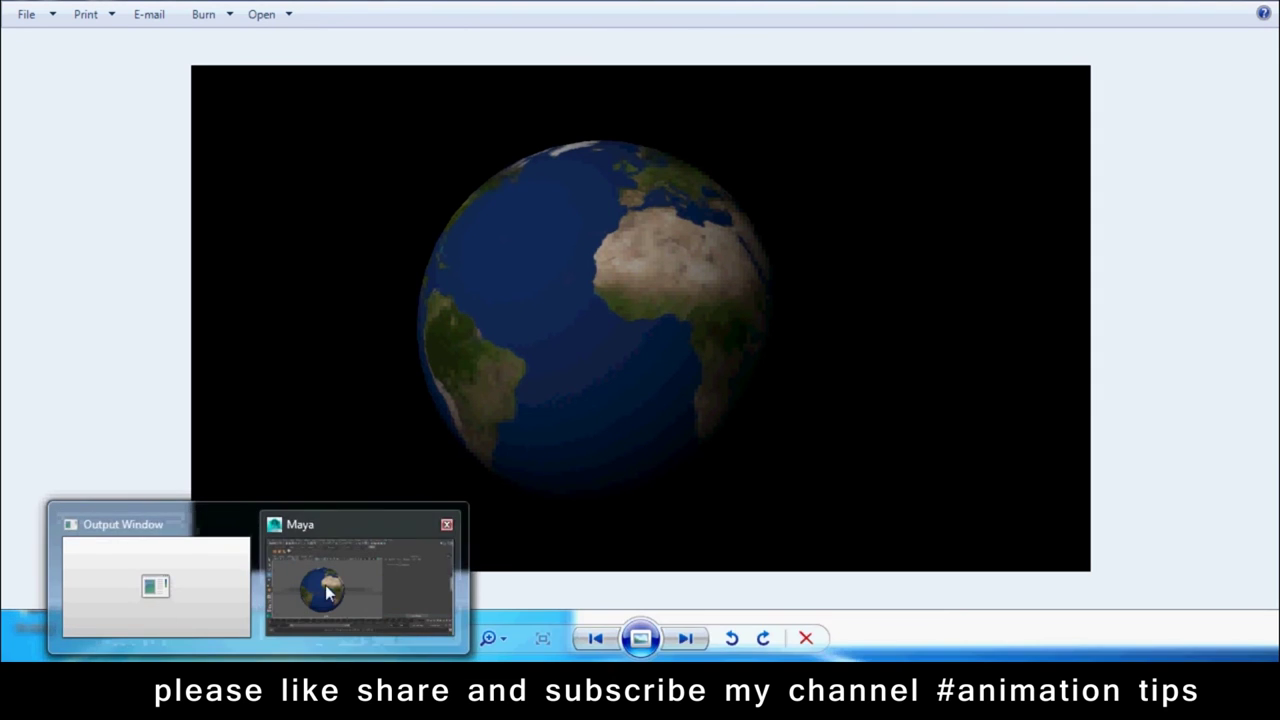
left_click(325, 587)
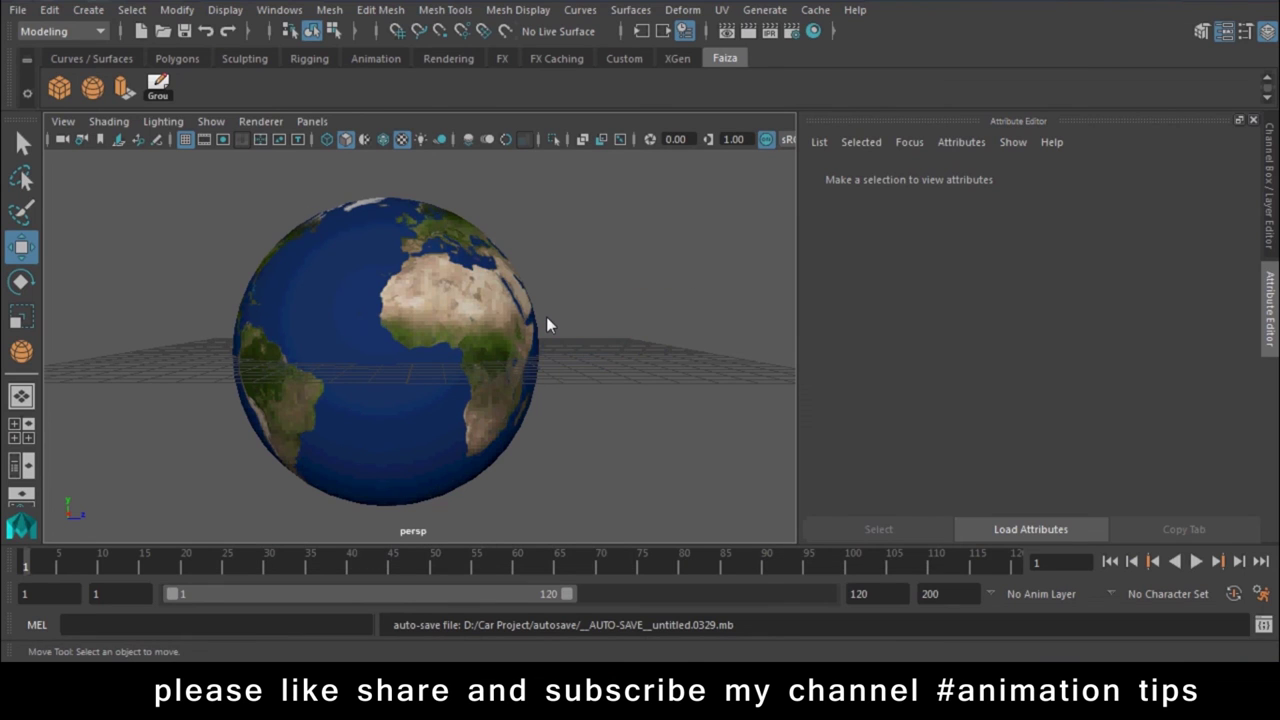
- Select the persp camera with View > Select Camera and scroll through its perspShape attributes
left_click(69, 131)
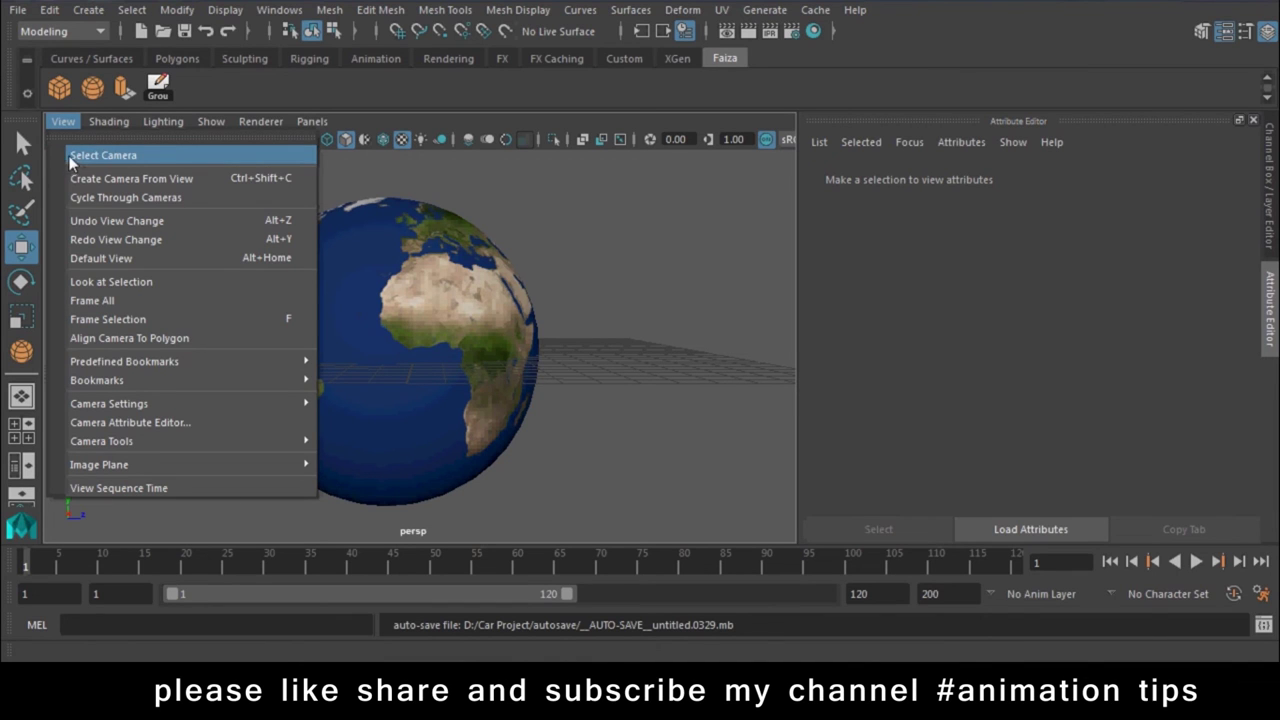
left_click(76, 155)
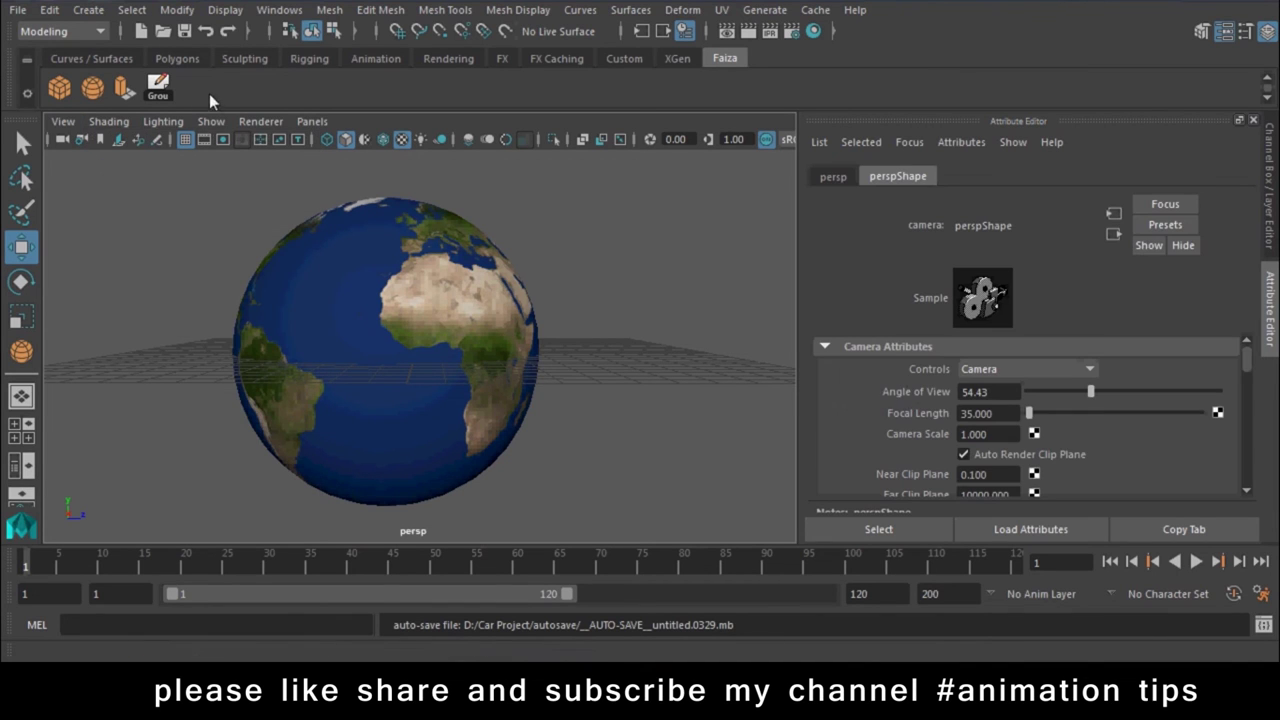
left_click(62, 121)
left_click(78, 152)
scroll(1023, 448, "down", 5)
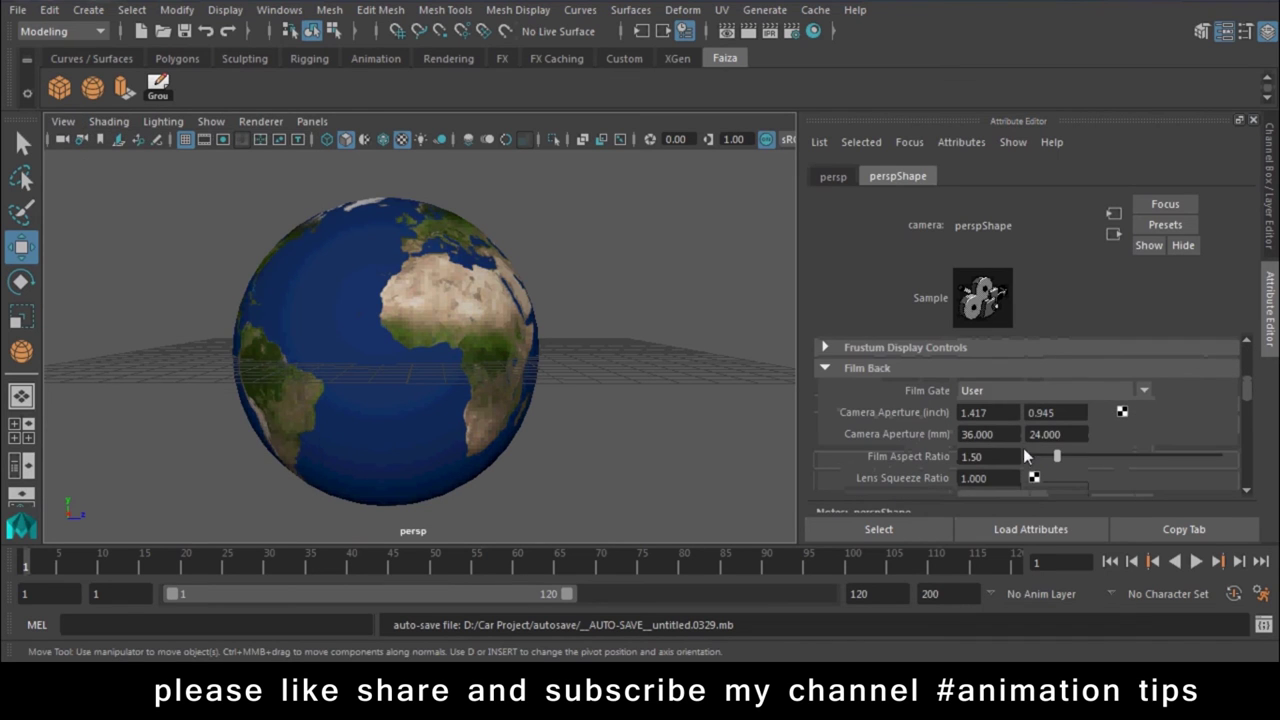
scroll(1023, 443, "down", 3)
scroll(1023, 443, "down", 2)
- Set the persp camera's Environment background colour to pale grey-green (V 0.413) and render the globe
scroll(1026, 452, "down", 3)
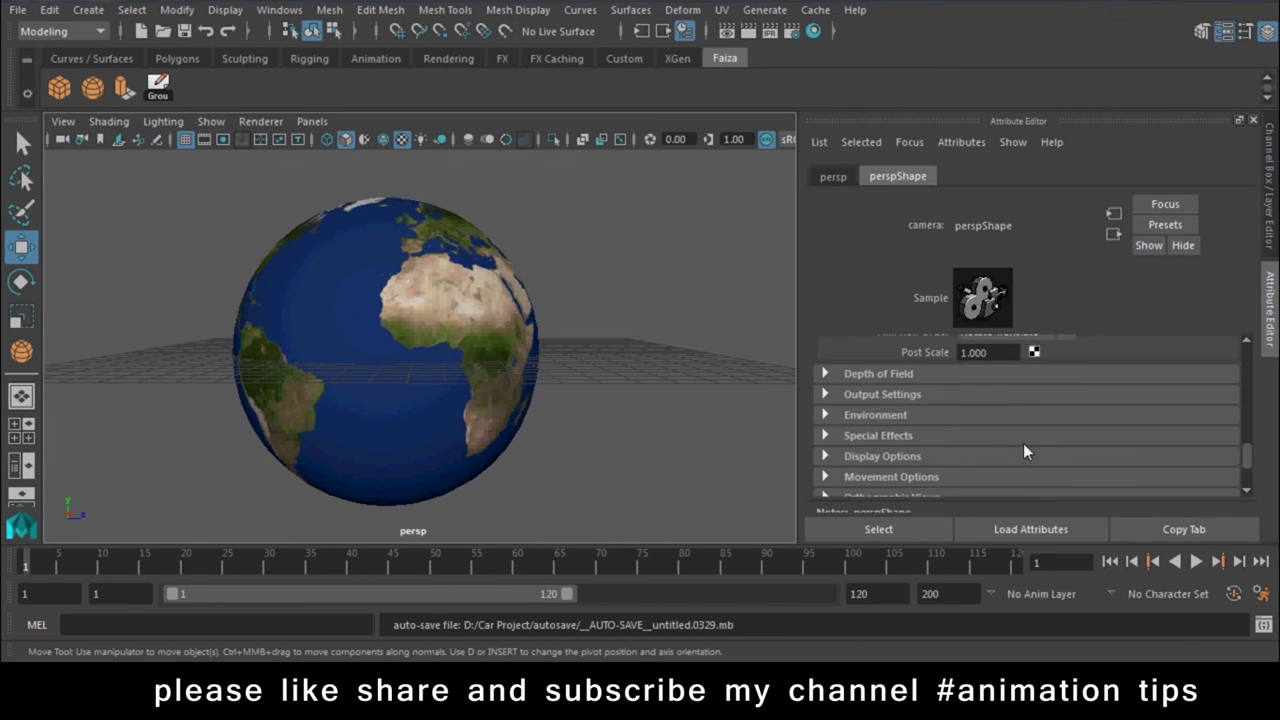
left_click(822, 414)
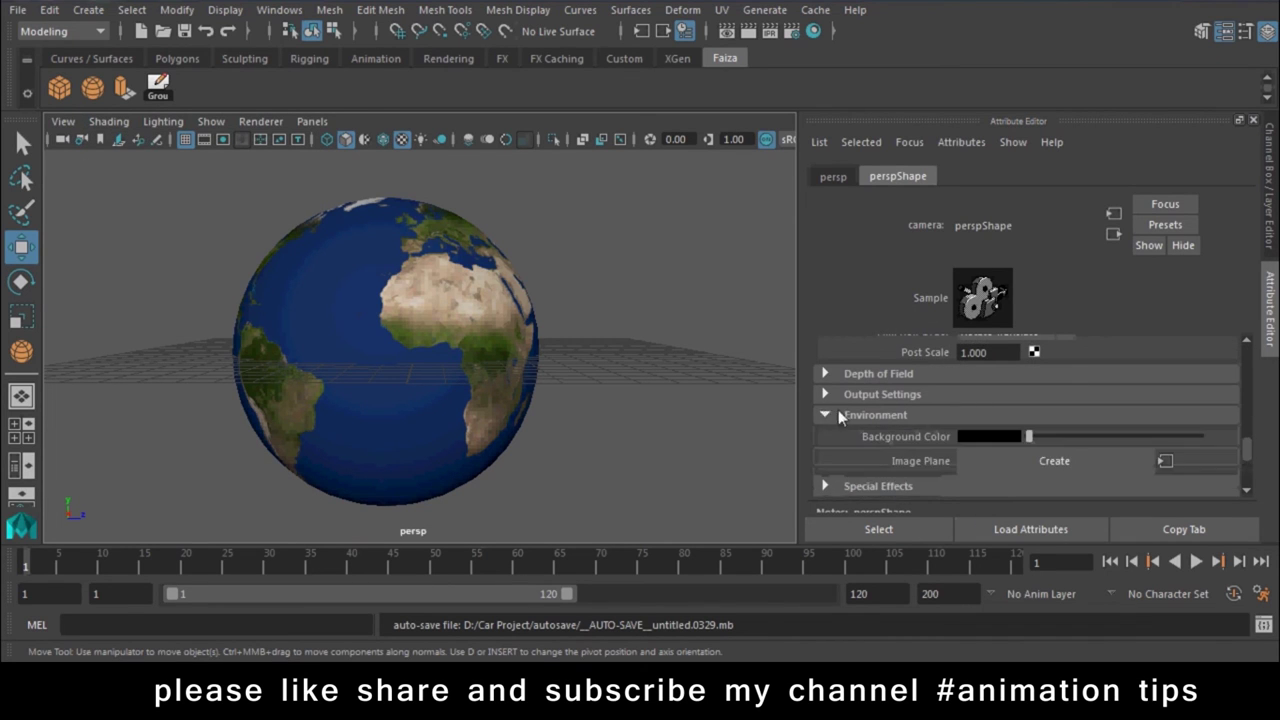
left_click(996, 440)
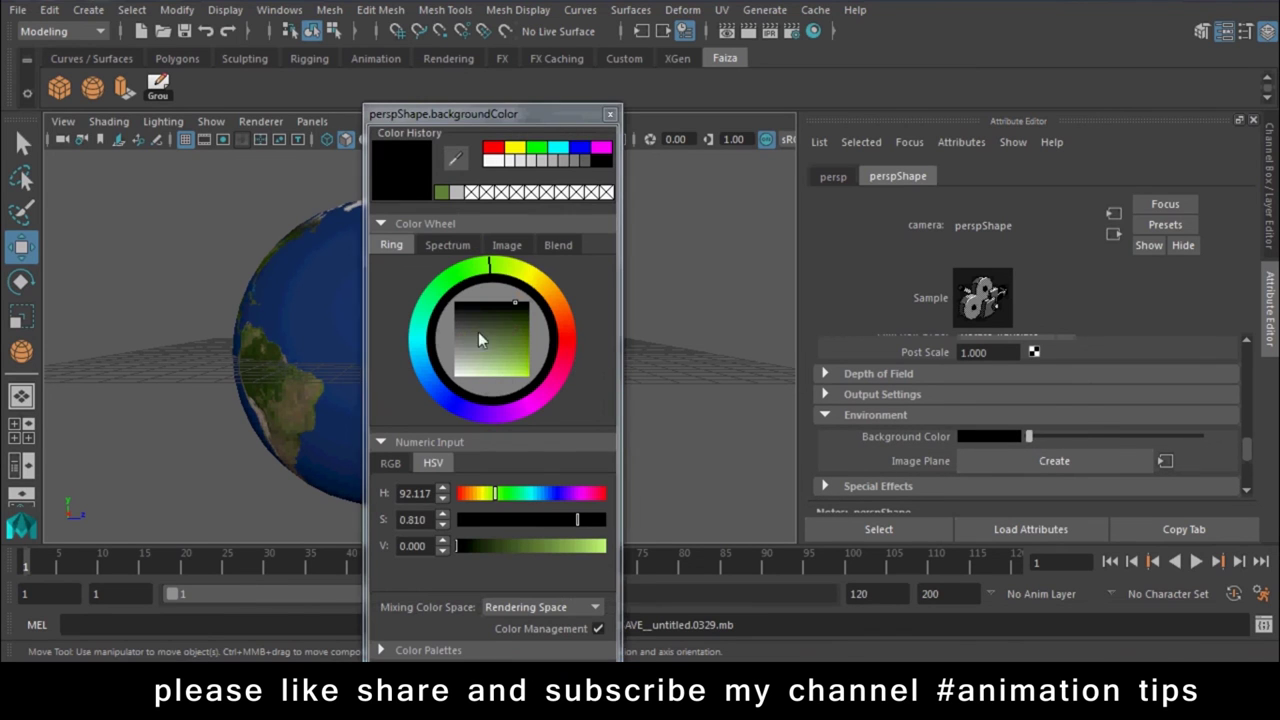
left_click_drag(478, 332, 474, 362)
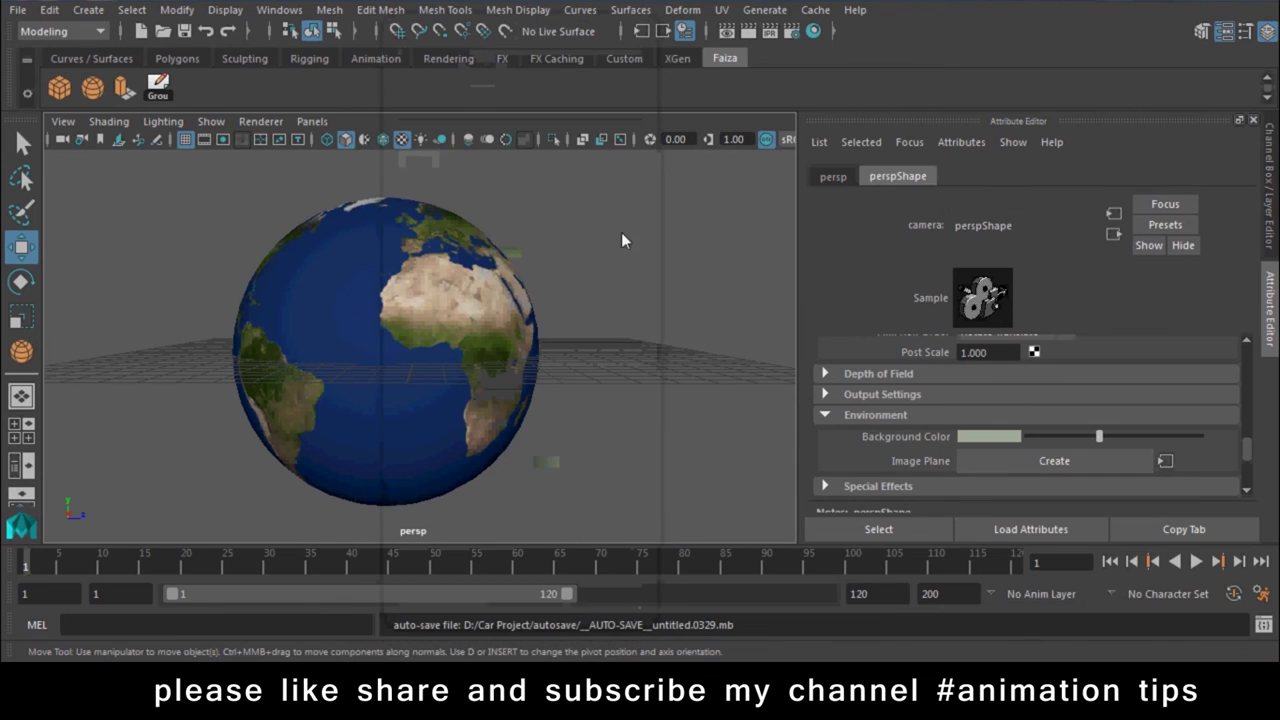
left_click(752, 31)
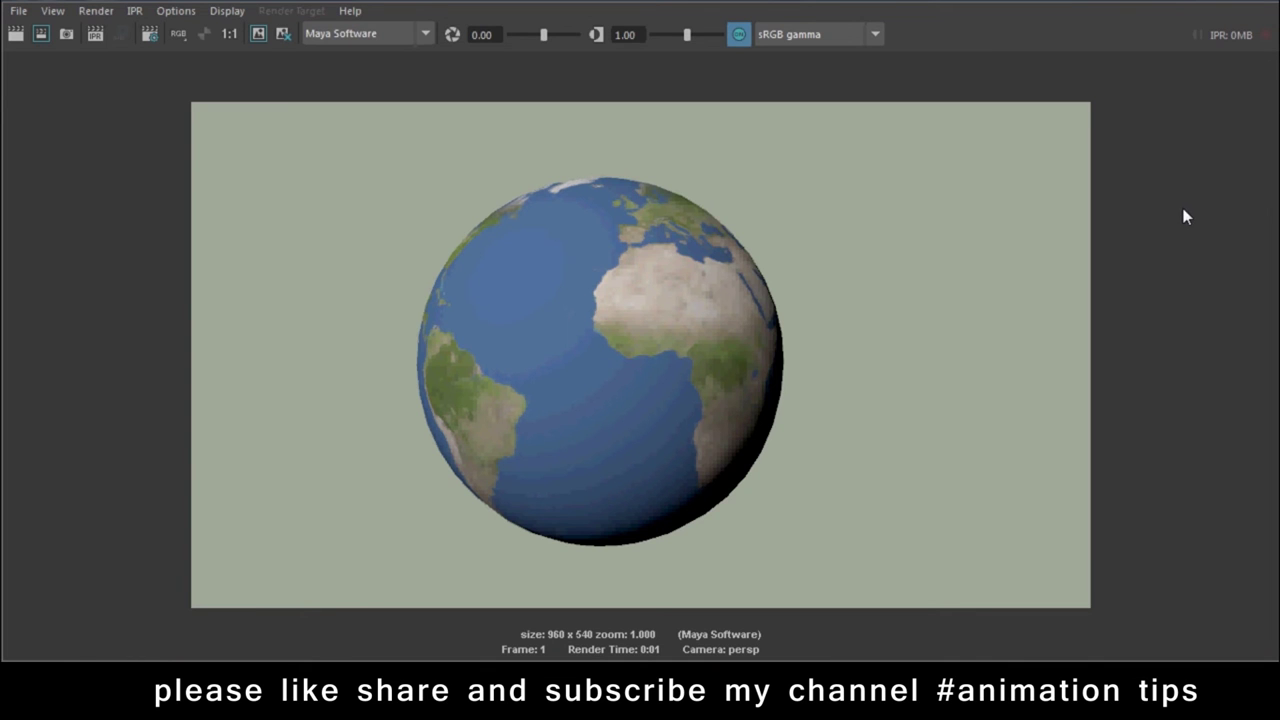
- Re-render the globe on green, cancel the Save Image dialog, and close Render View
left_click(1250, 4)
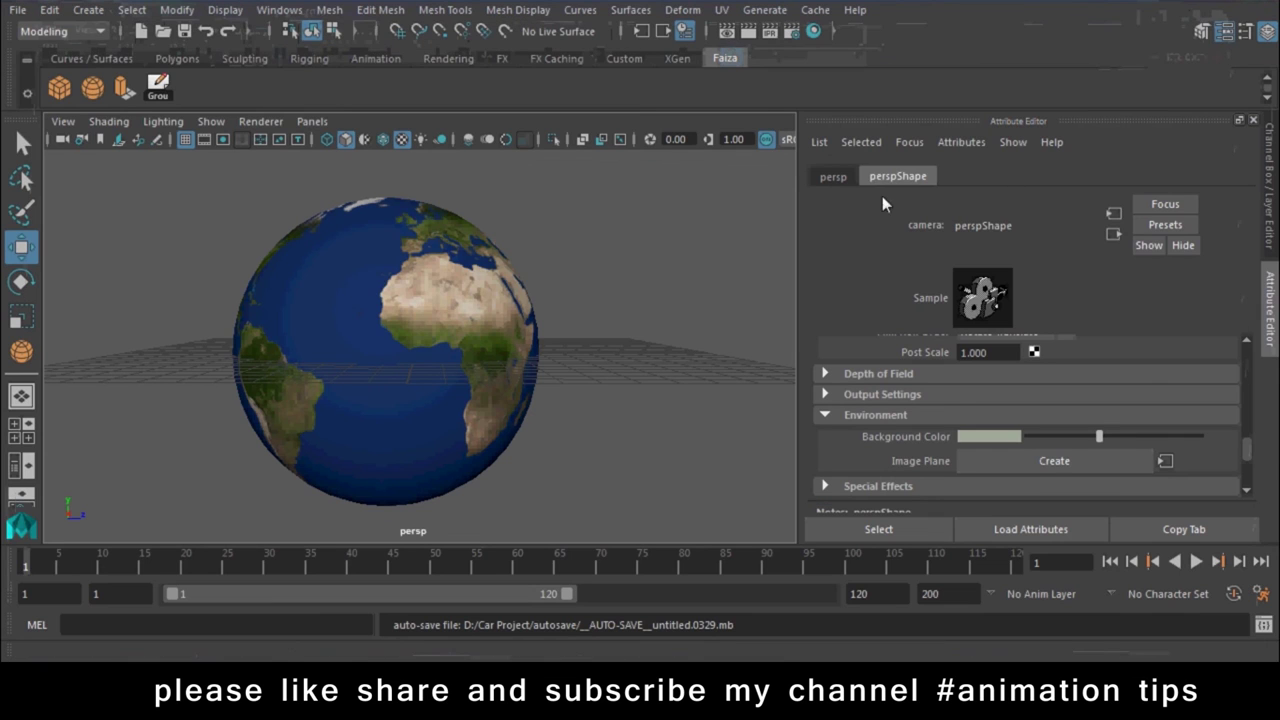
left_click(750, 33)
left_click(18, 11)
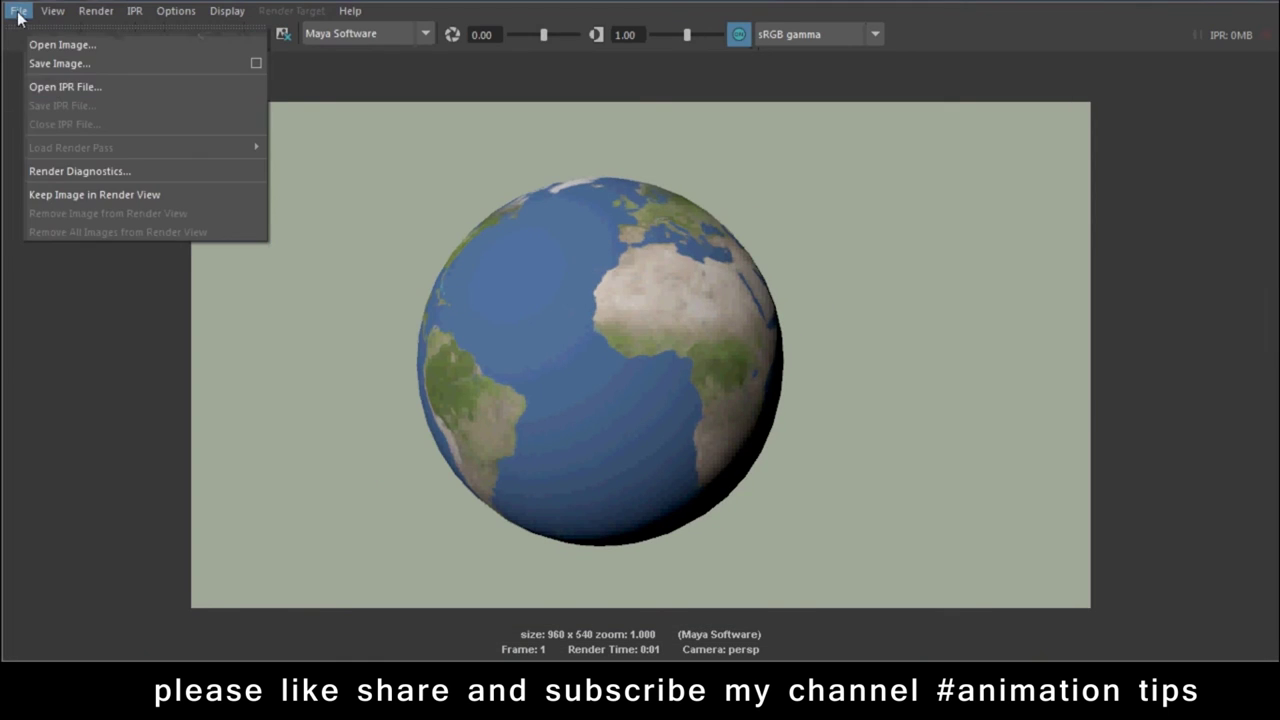
left_click(62, 63)
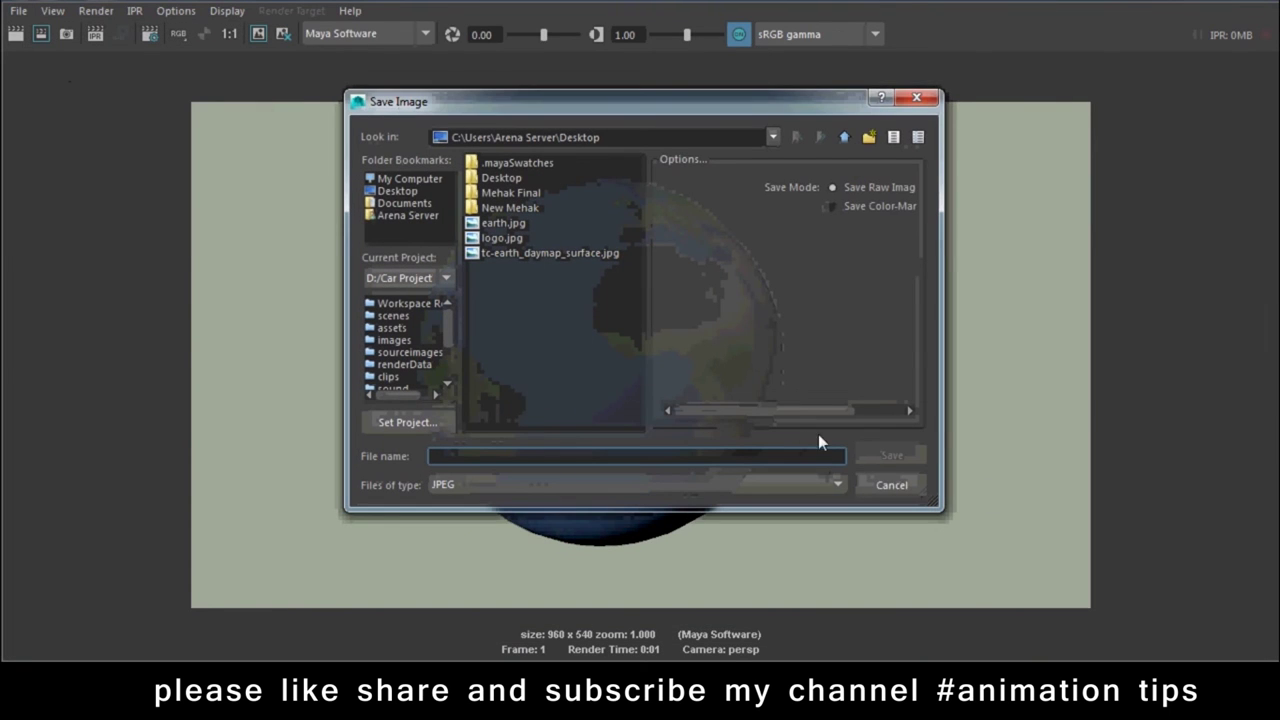
left_click(866, 482)
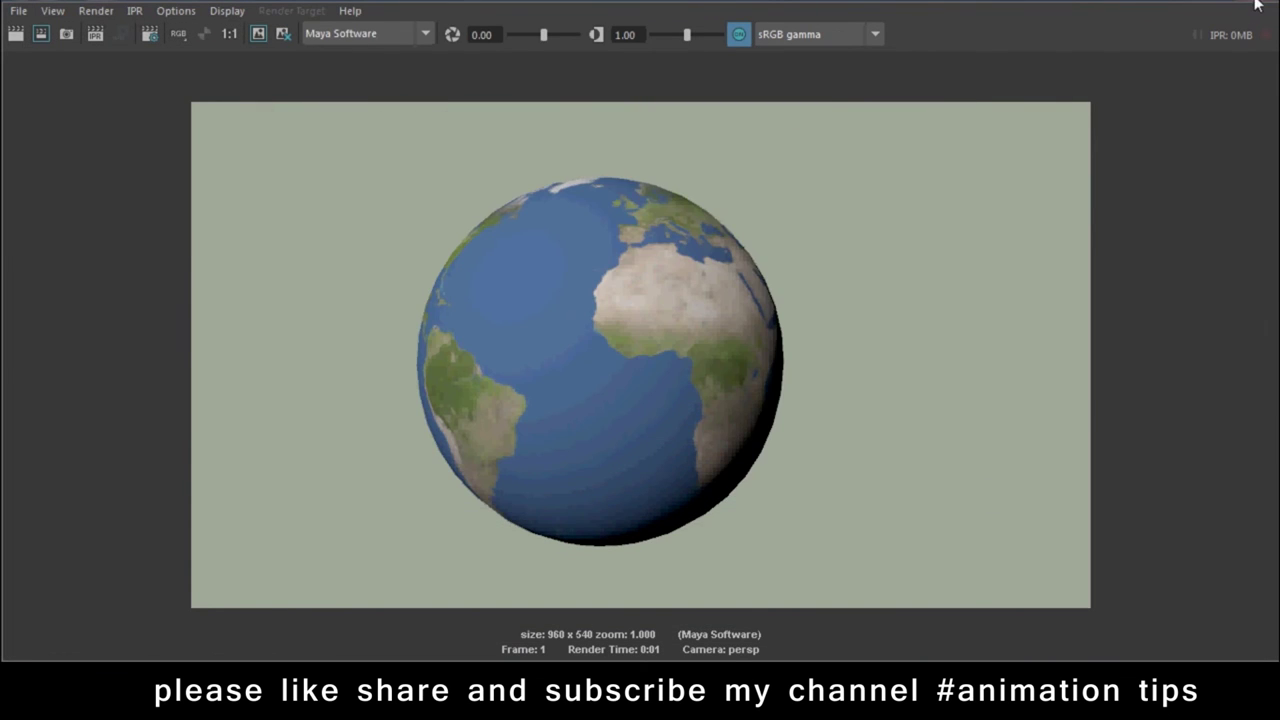
left_click(1257, 4)
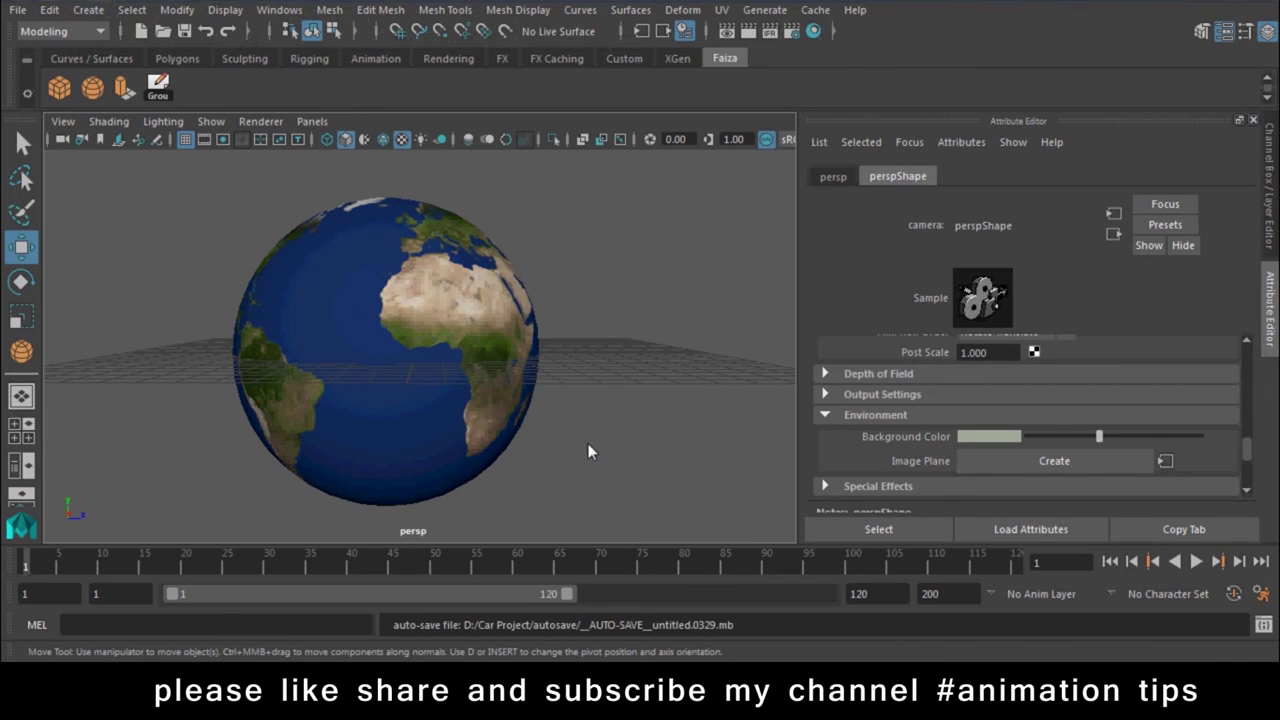
- Create a new empty scene, choosing Don't Save for the Earth globe scene
scroll(559, 305, "down", 5)
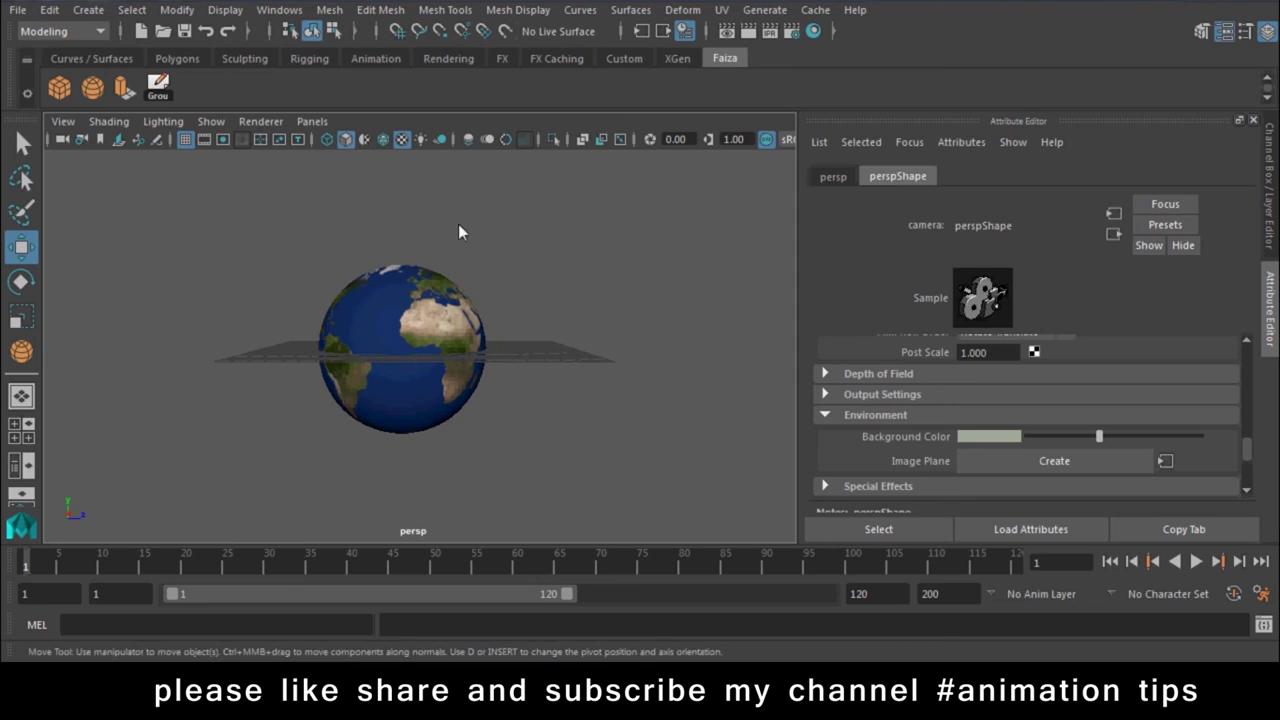
left_click(18, 10)
left_click(30, 42)
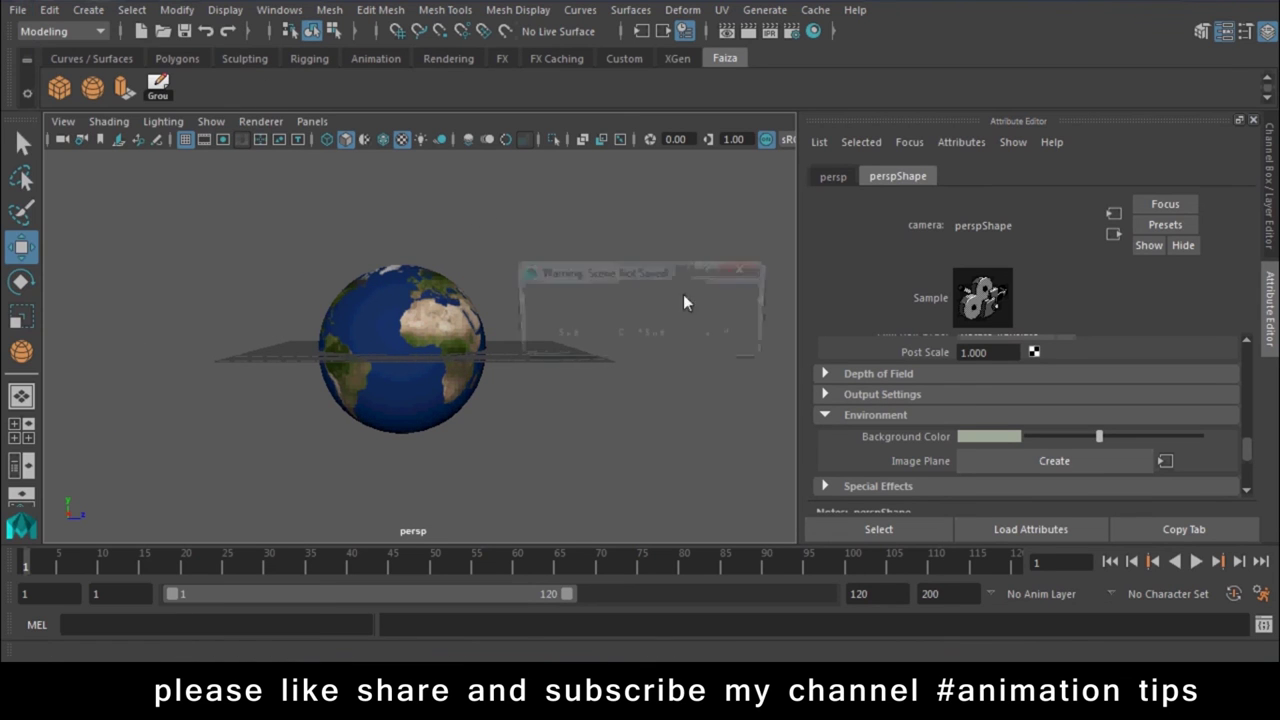
left_click(636, 337)
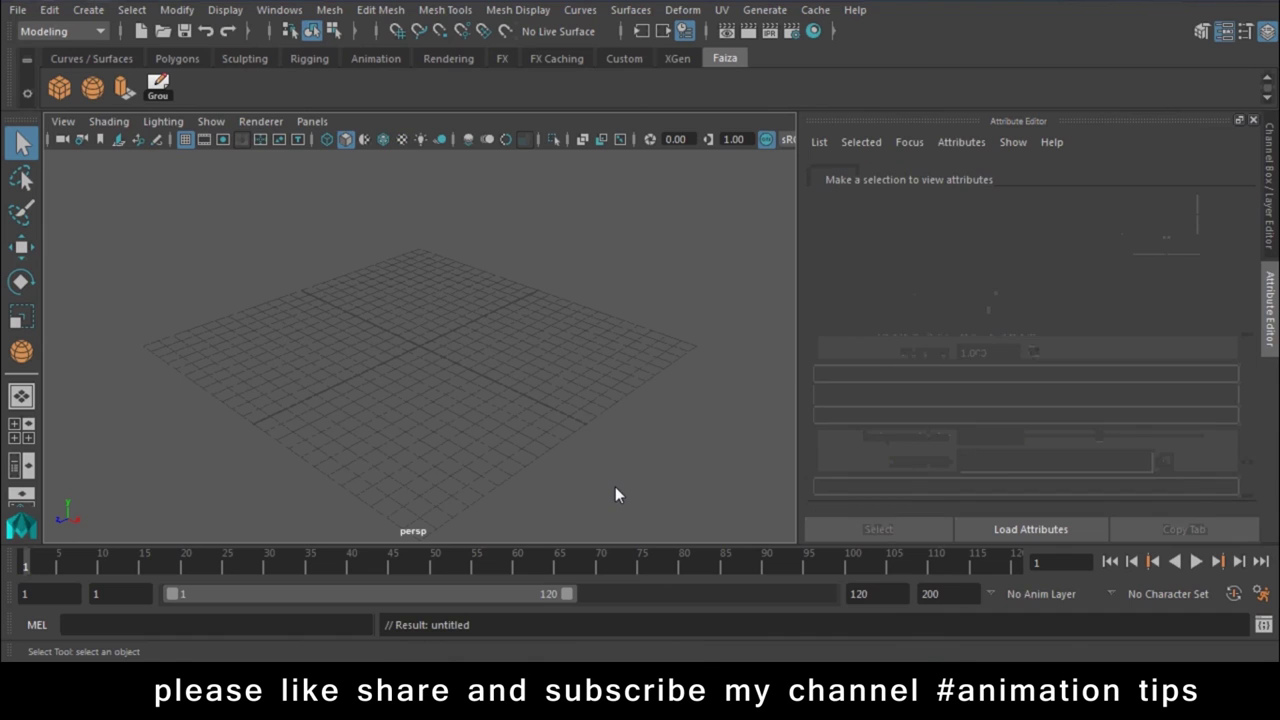
left_click(132, 10)
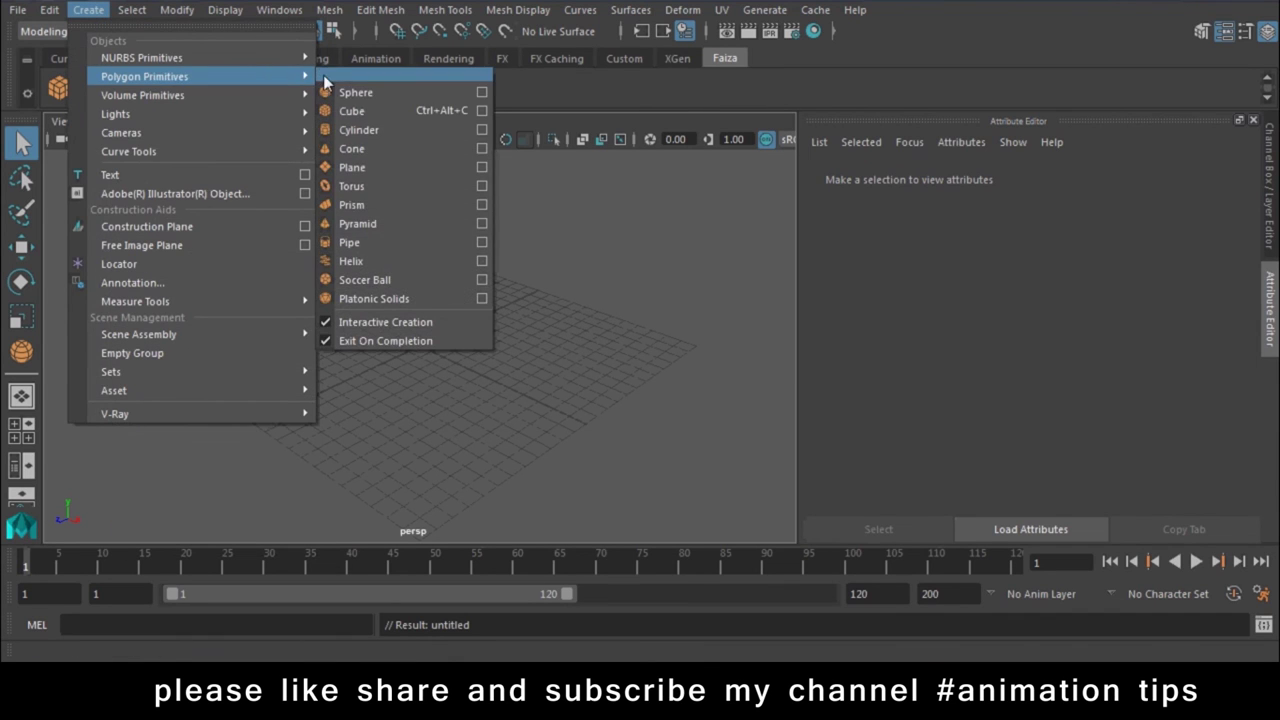
- Tear off the polygon primitives list to the right and draw a cube and cylinder
left_click(323, 74)
left_click_drag(369, 58, 1124, 194)
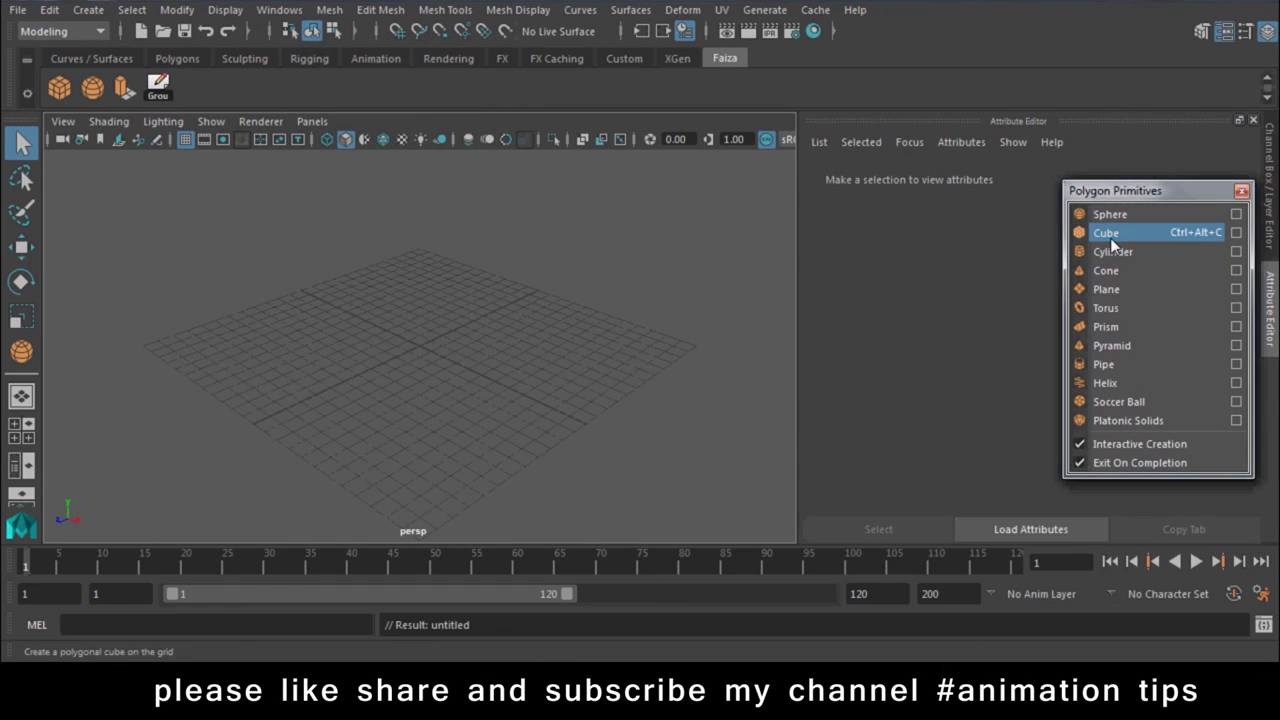
left_click(1105, 232)
mouse_move(420, 322)
left_mouse_down()
mouse_move(425, 414)
mouse_move(426, 271)
left_mouse_up()
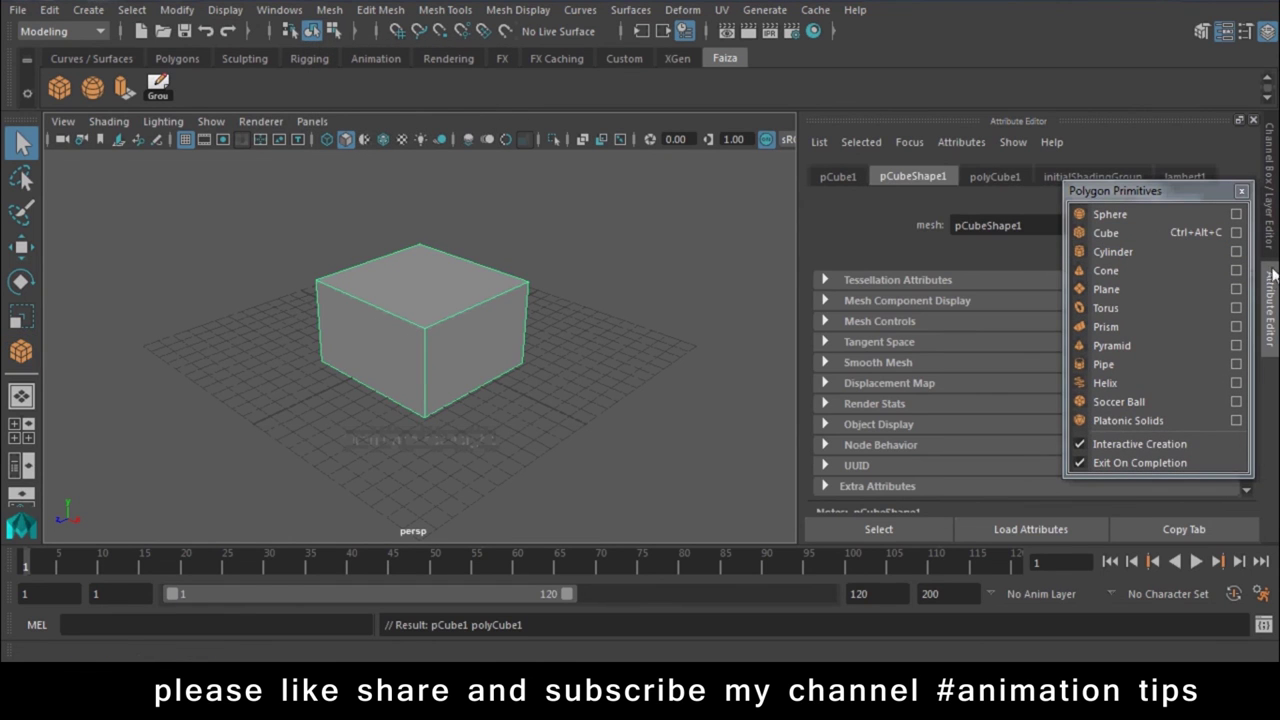
left_click(1121, 254)
mouse_move(216, 386)
left_mouse_down()
mouse_move(252, 420)
mouse_move(279, 330)
left_mouse_up()
- Draw a cone, a flat plane and a torus on the grid
left_click(1150, 271)
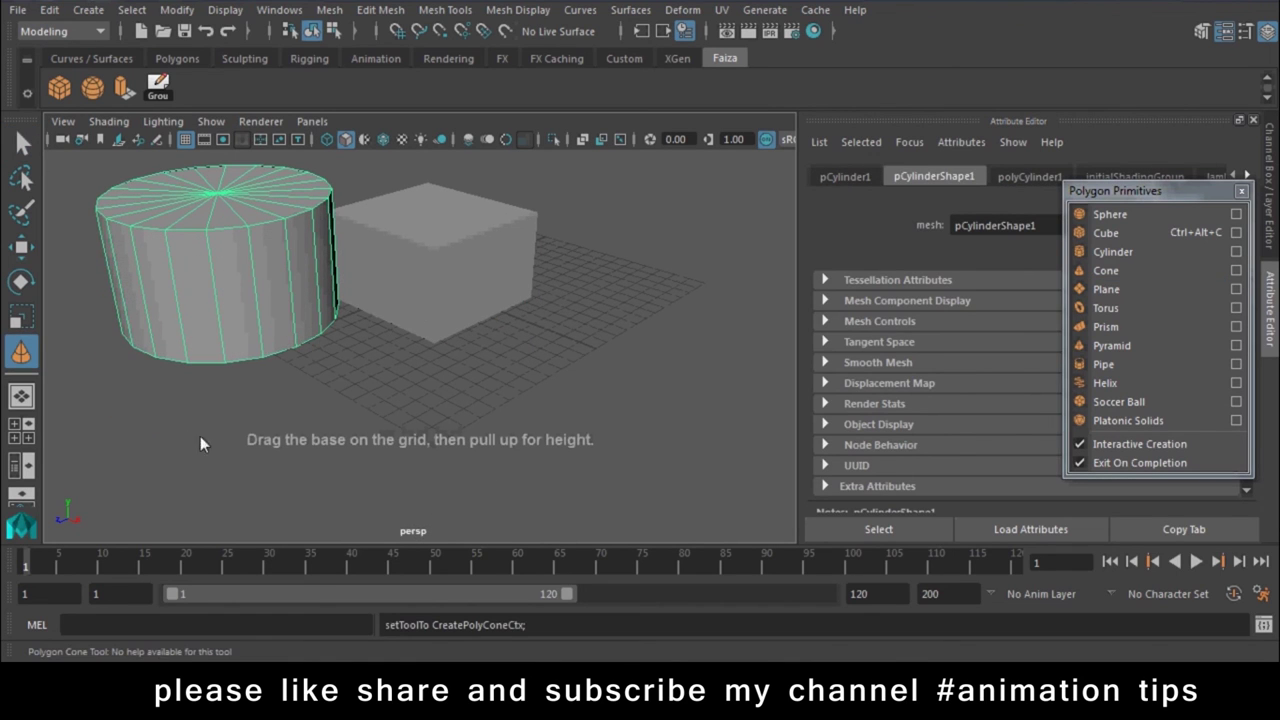
mouse_move(280, 476)
left_mouse_down()
mouse_move(320, 486)
mouse_move(271, 341)
left_mouse_up()
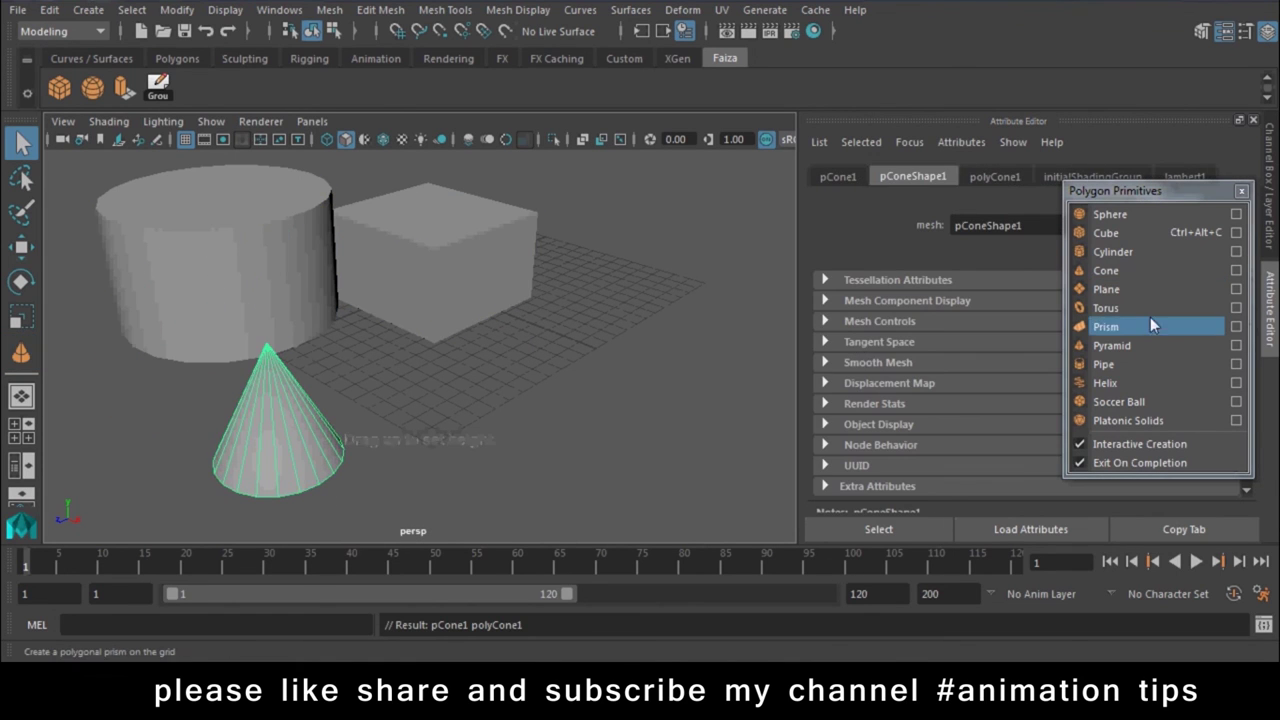
left_click(1106, 289)
left_click_drag(575, 343, 548, 482)
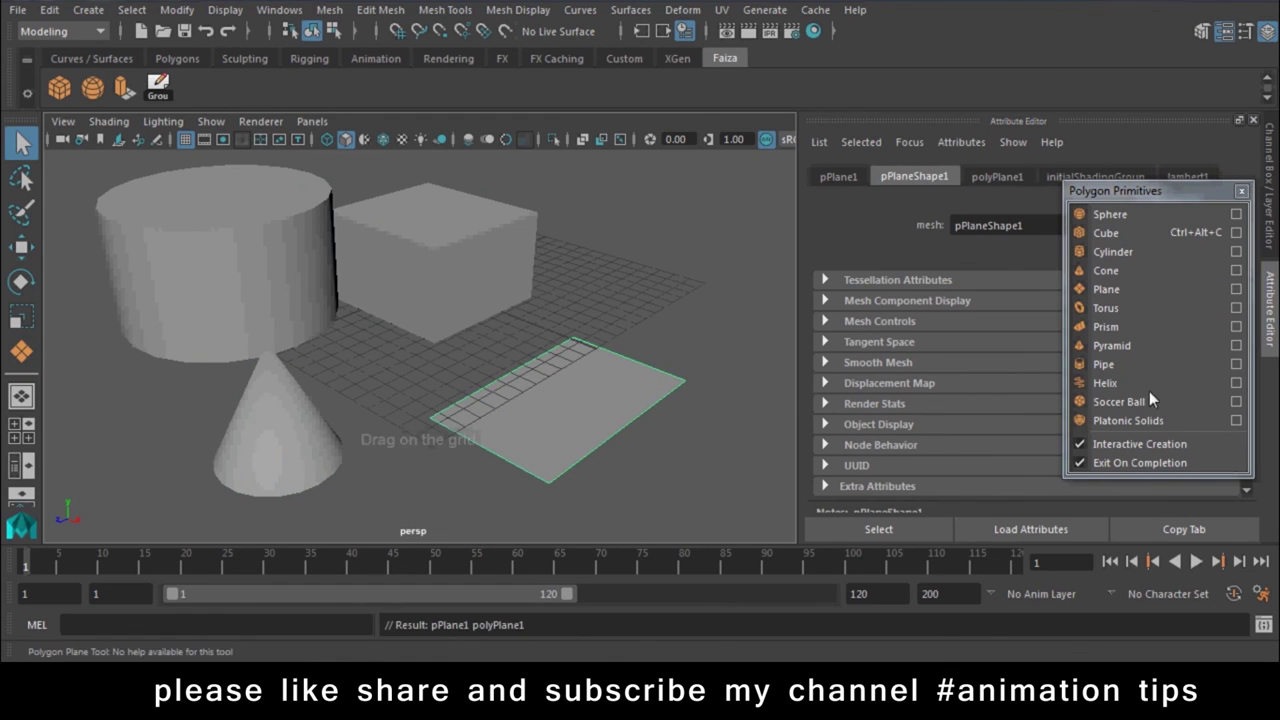
left_click_drag(690, 391, 420, 390, "alt")
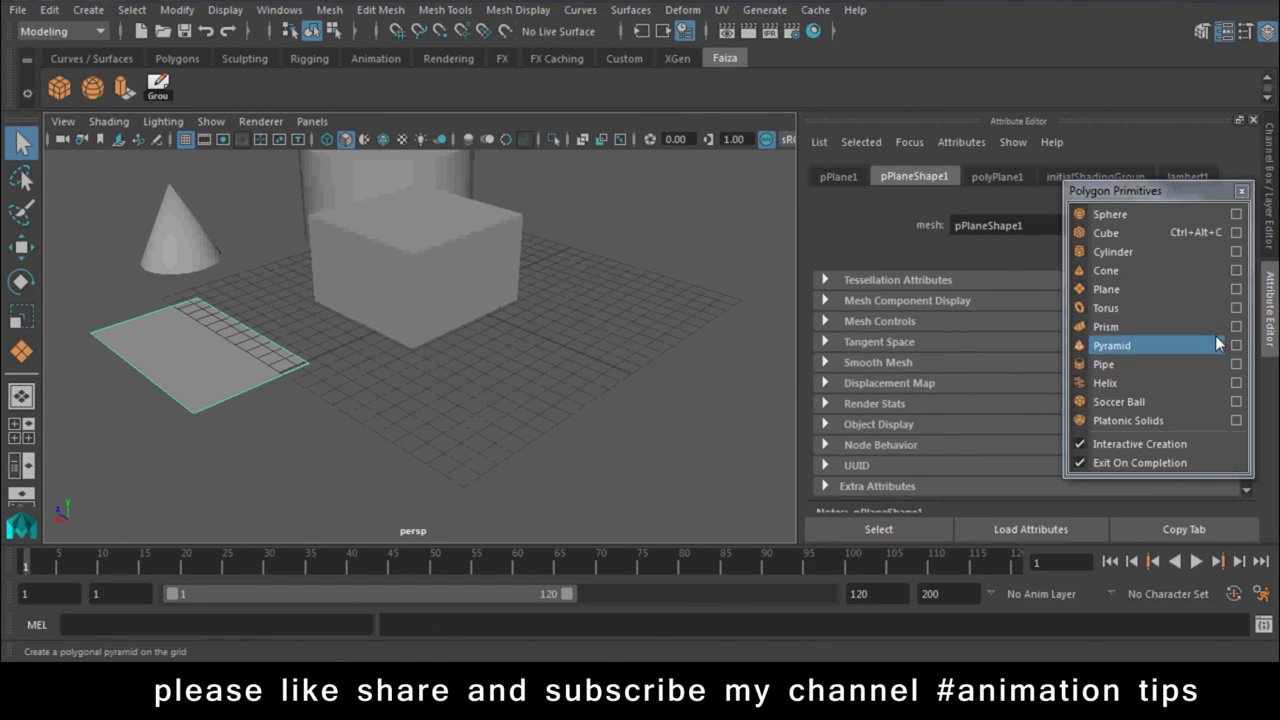
left_click(1140, 308)
left_click_drag(390, 445, 490, 490)
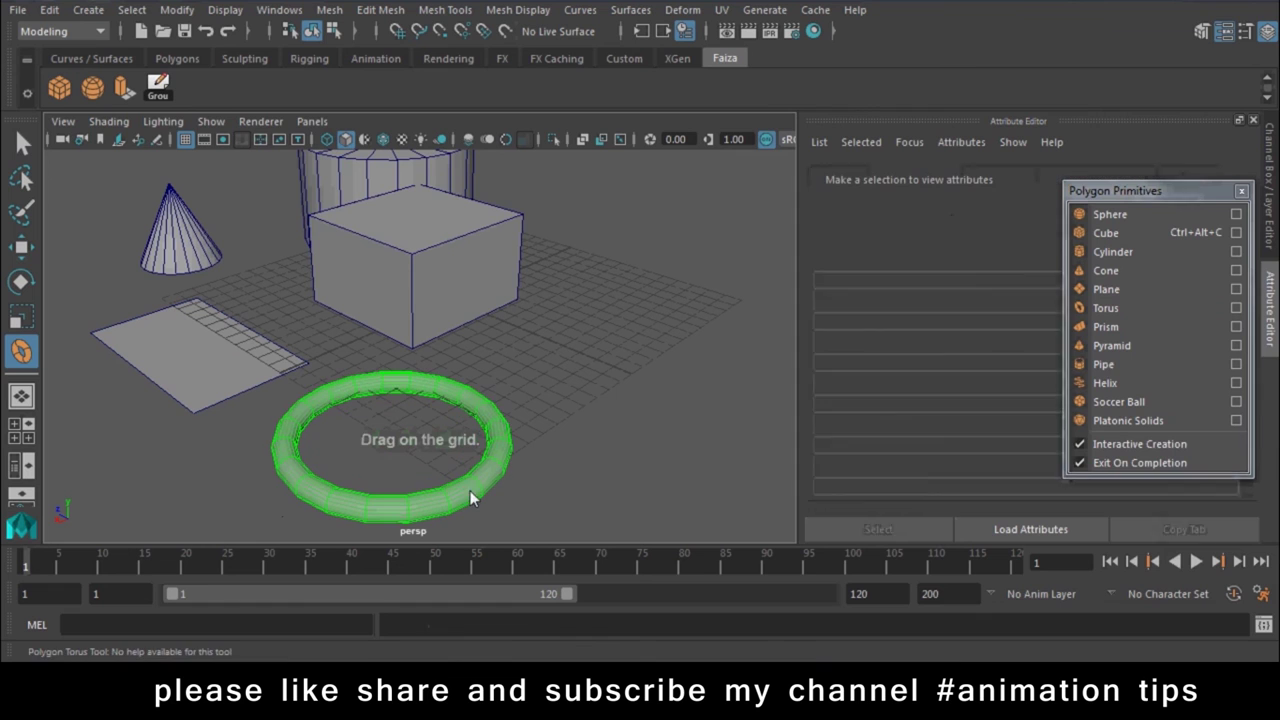
- Add a pyramid and a pipe with its base ring, height and wall thickness set
mouse_move(503, 401)
left_mouse_down("alt")
mouse_move(448, 387)
mouse_move(561, 305)
left_mouse_up("alt")
left_click(1106, 326)
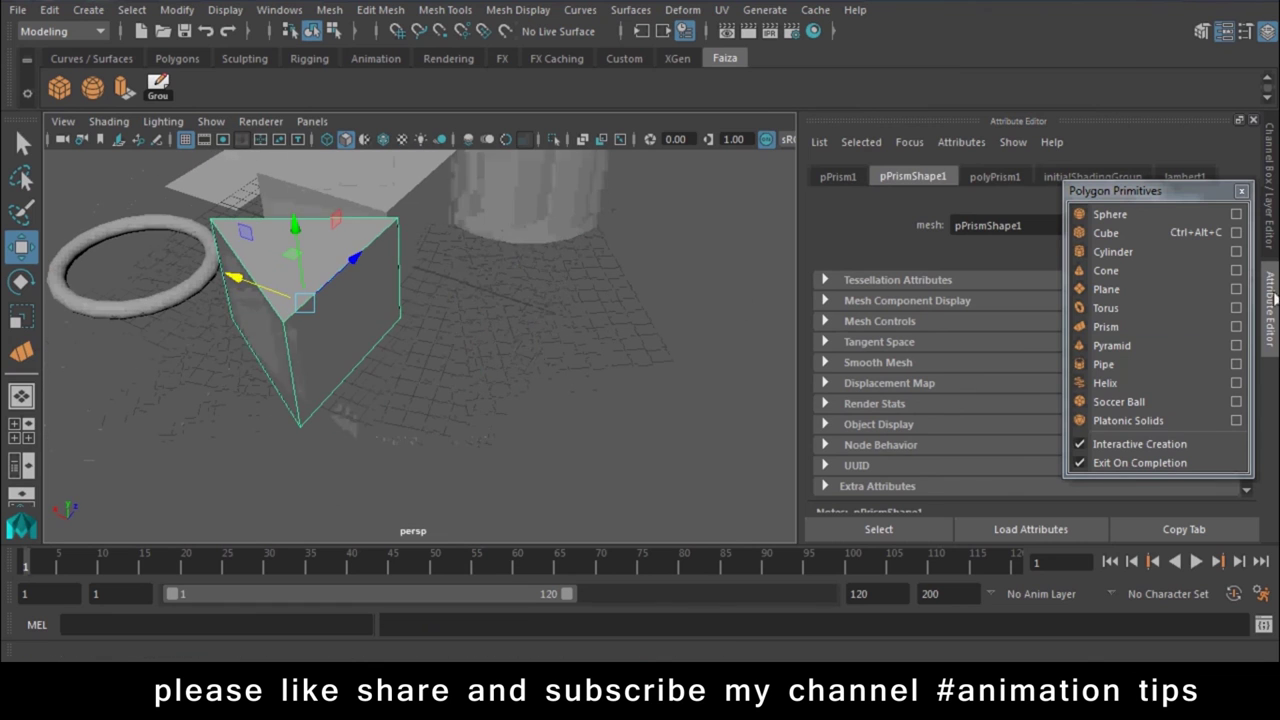
left_click(1112, 345)
mouse_move(550, 356)
left_mouse_down()
mouse_move(562, 384)
mouse_move(558, 372)
mouse_move(423, 343)
left_mouse_up()
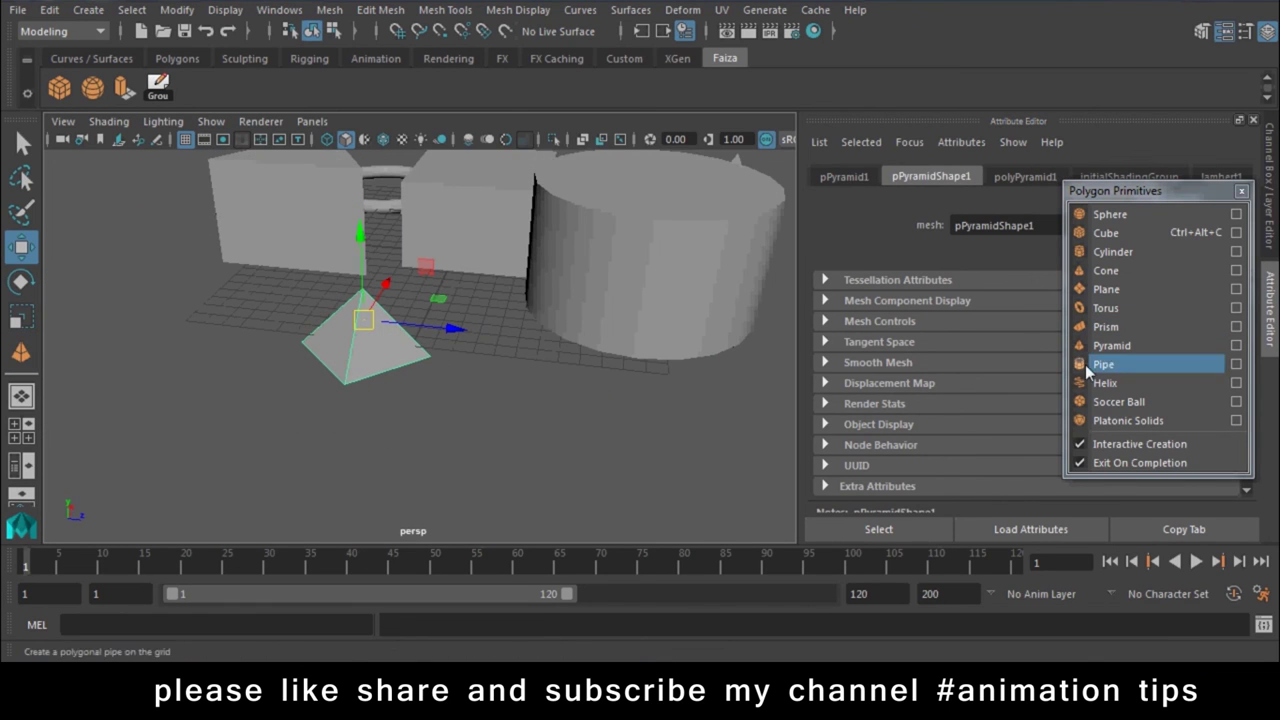
left_click(1116, 362)
left_click_drag(161, 345, 196, 402)
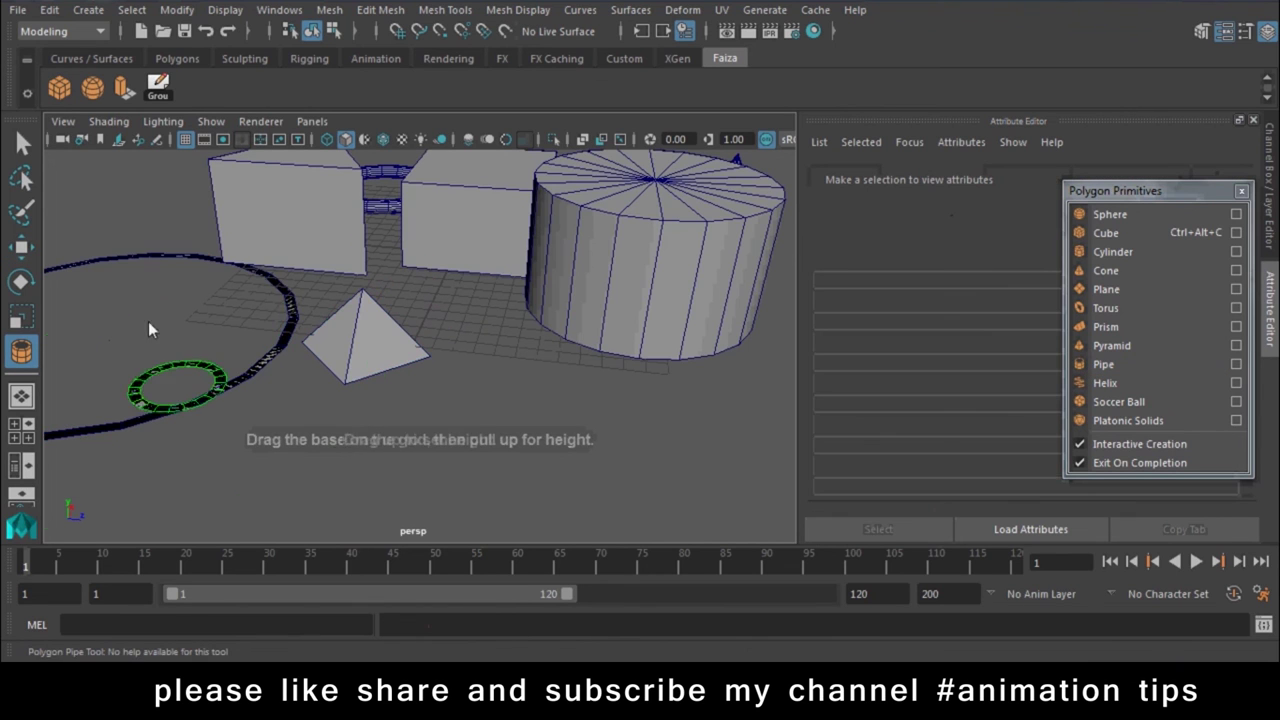
left_click_drag(148, 321, 194, 392)
middle_click_drag(194, 392, 397, 391, "alt")
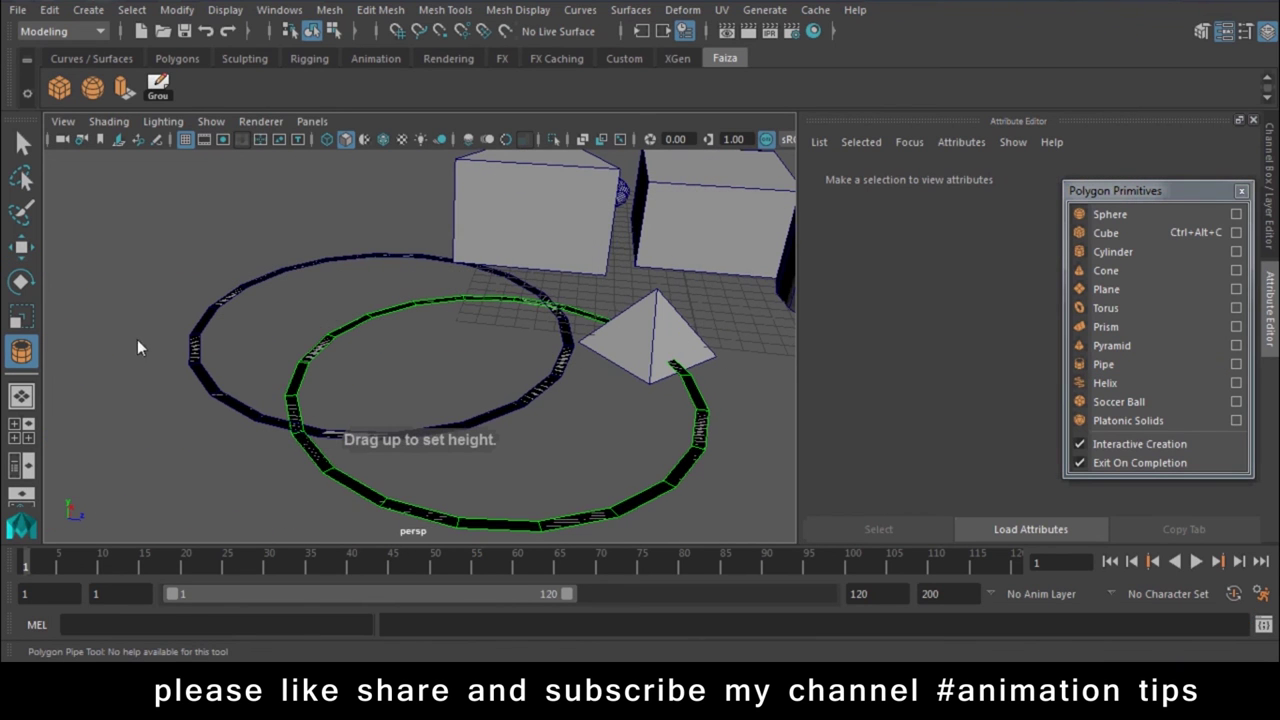
left_click_drag(137, 339, 167, 383)
right_click_drag(661, 463, 520, 397, "alt")
left_click_drag(520, 397, 580, 411, "alt")
mouse_move(580, 411)
middle_mouse_down("alt")
mouse_move(395, 407)
mouse_move(535, 380)
middle_mouse_up("alt")
- Draw a helix, a soccer ball and a dodecahedron, then orbit to show every primitive
left_click(1104, 383)
mouse_move(229, 399)
left_mouse_down()
mouse_move(260, 432)
mouse_move(217, 283)
left_mouse_up()
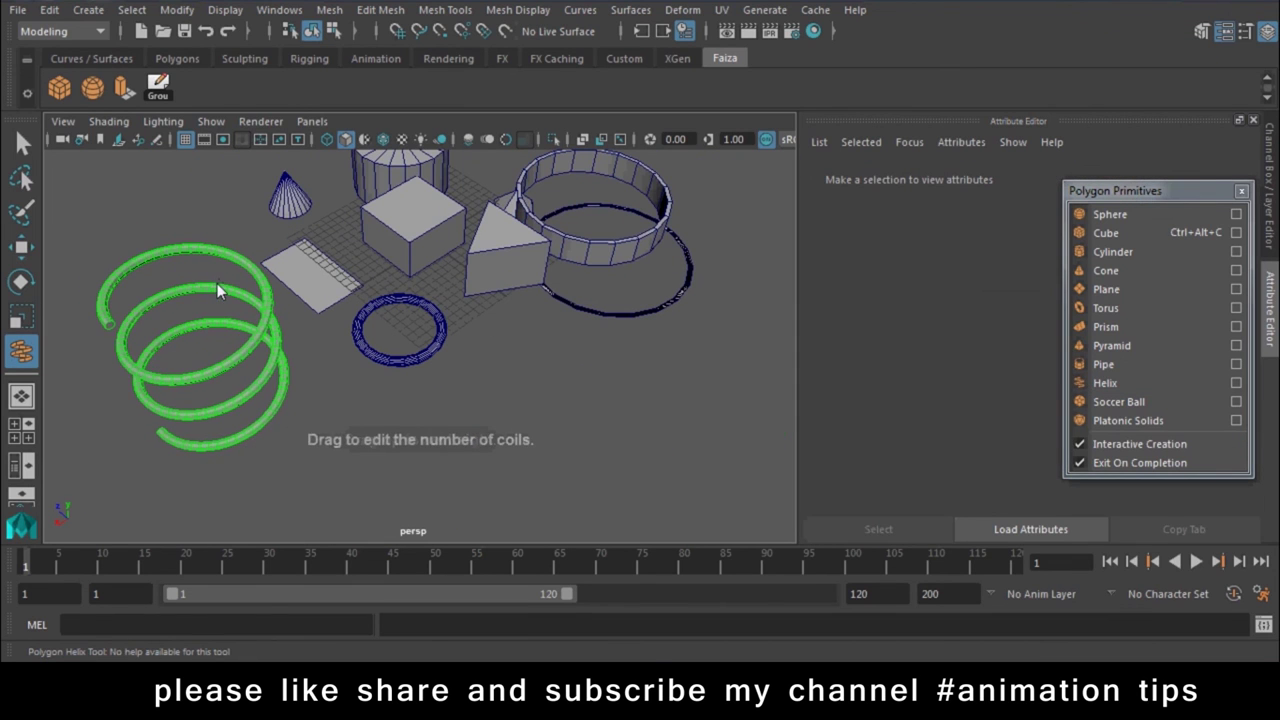
left_click(238, 286)
left_click(1118, 401)
mouse_move(538, 415)
left_mouse_down()
mouse_move(575, 450)
mouse_move(636, 440)
left_mouse_up()
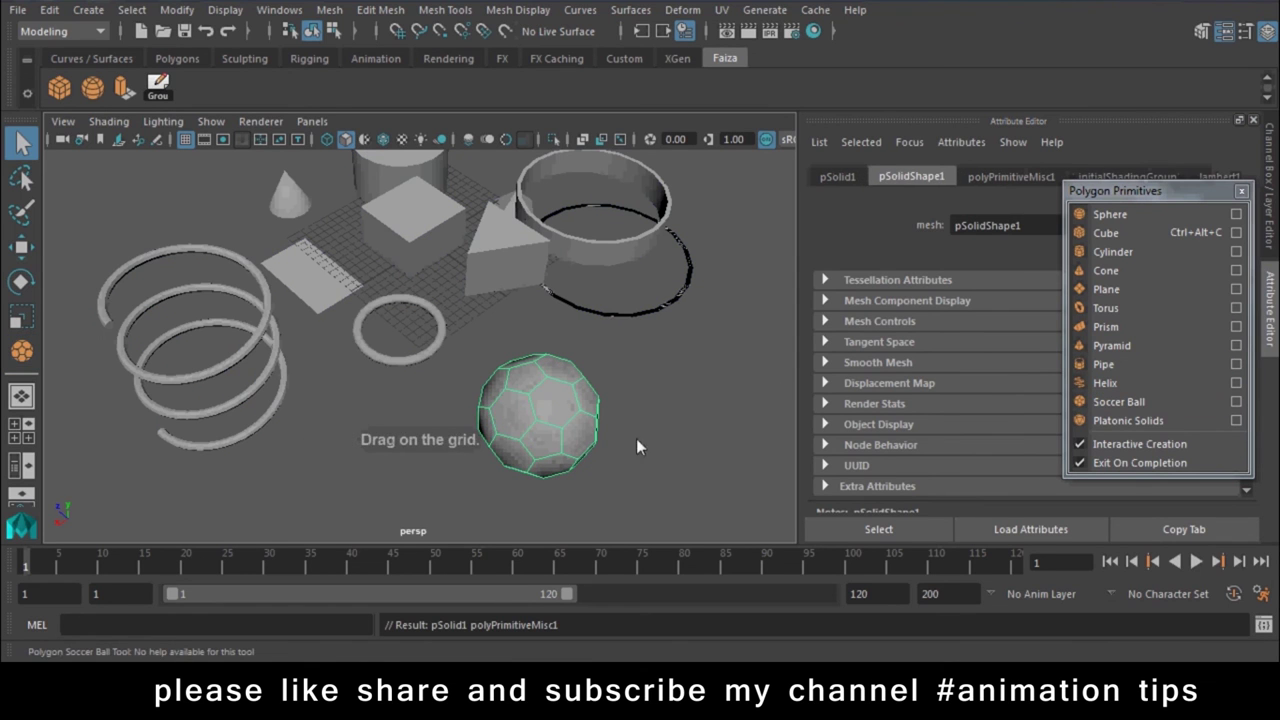
left_click(1125, 420)
mouse_move(163, 297)
left_mouse_down("alt")
mouse_move(314, 295)
mouse_move(353, 345)
left_mouse_up("alt")
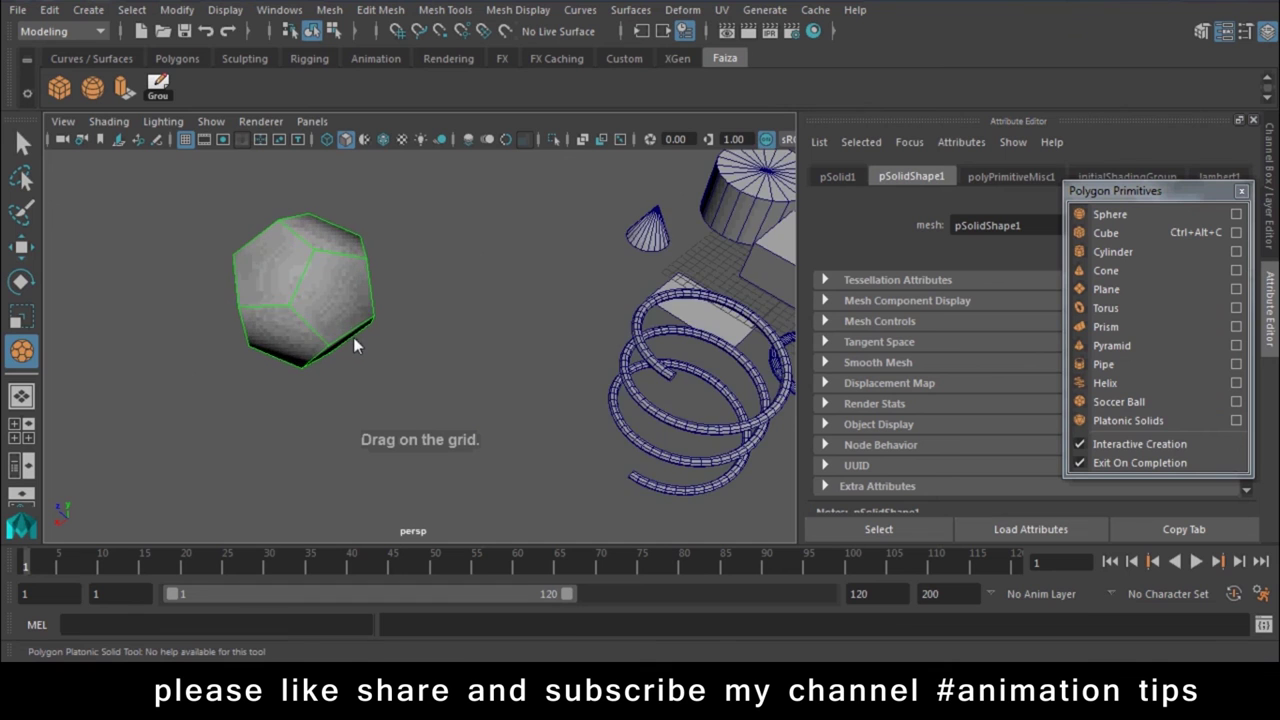
mouse_move(648, 440)
left_mouse_down("alt")
mouse_move(559, 440)
mouse_move(500, 418)
mouse_move(519, 396)
mouse_move(404, 350)
mouse_move(346, 361)
left_mouse_up("alt")
- Close the floating Polygon Primitives list and clear the selection
left_click(373, 342)
left_click(1241, 190)
mouse_move(458, 257)
left_mouse_down("alt")
mouse_move(419, 394)
mouse_move(510, 390)
mouse_move(300, 371)
mouse_move(431, 342)
left_mouse_up("alt")
left_click(480, 424)
scroll(427, 342, "up", 3)
- Select the helix, pHelix1, after briefly browsing the Create menu
left_click(458, 359)
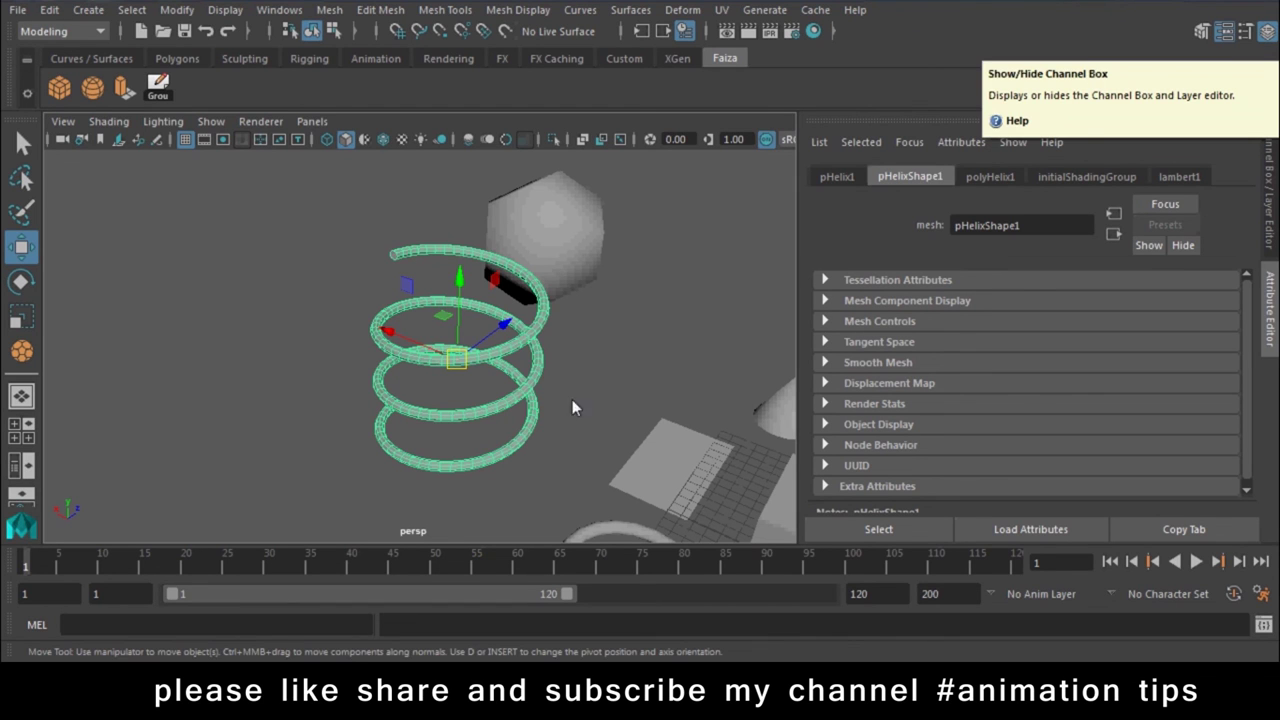
right_click_drag(505, 488, 385, 398, "alt")
mouse_move(385, 398)
left_mouse_down("alt")
mouse_move(619, 409)
mouse_move(494, 434)
mouse_move(705, 442)
left_mouse_up("alt")
scroll(705, 442, "up", 5)
left_click_drag(673, 505, 643, 444, "alt")
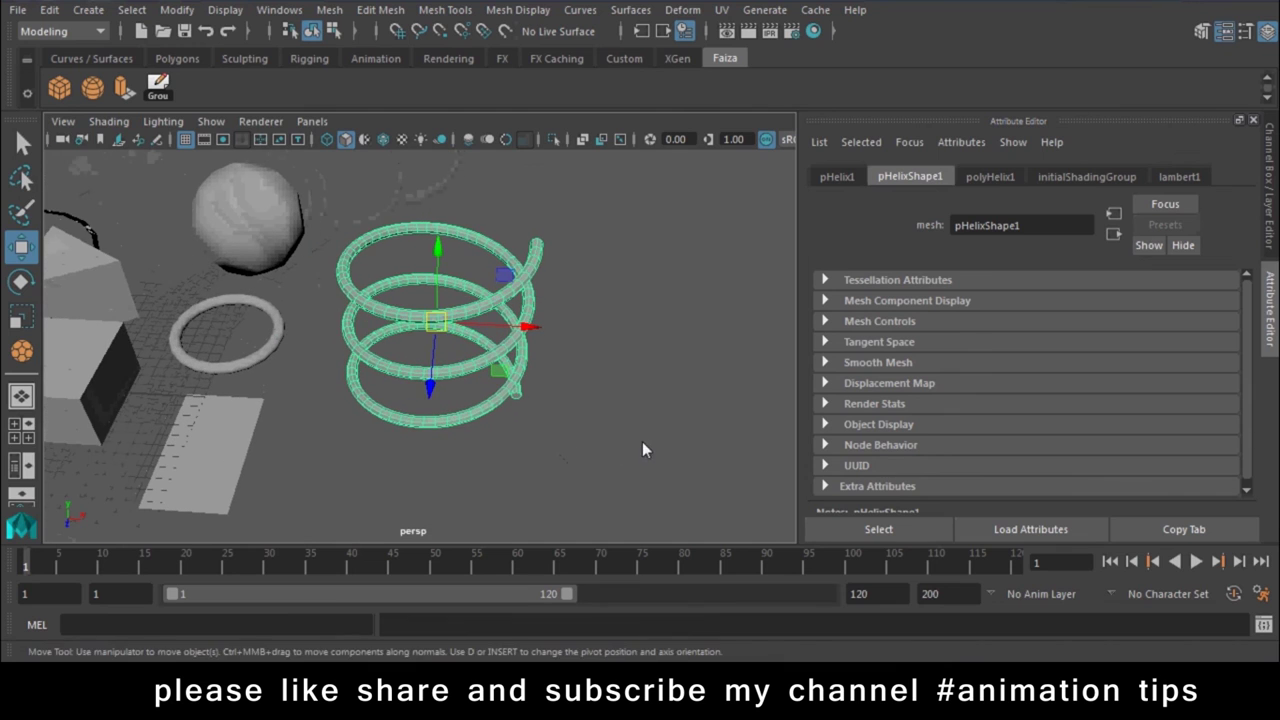
left_click(128, 12)
mouse_move(145, 76)
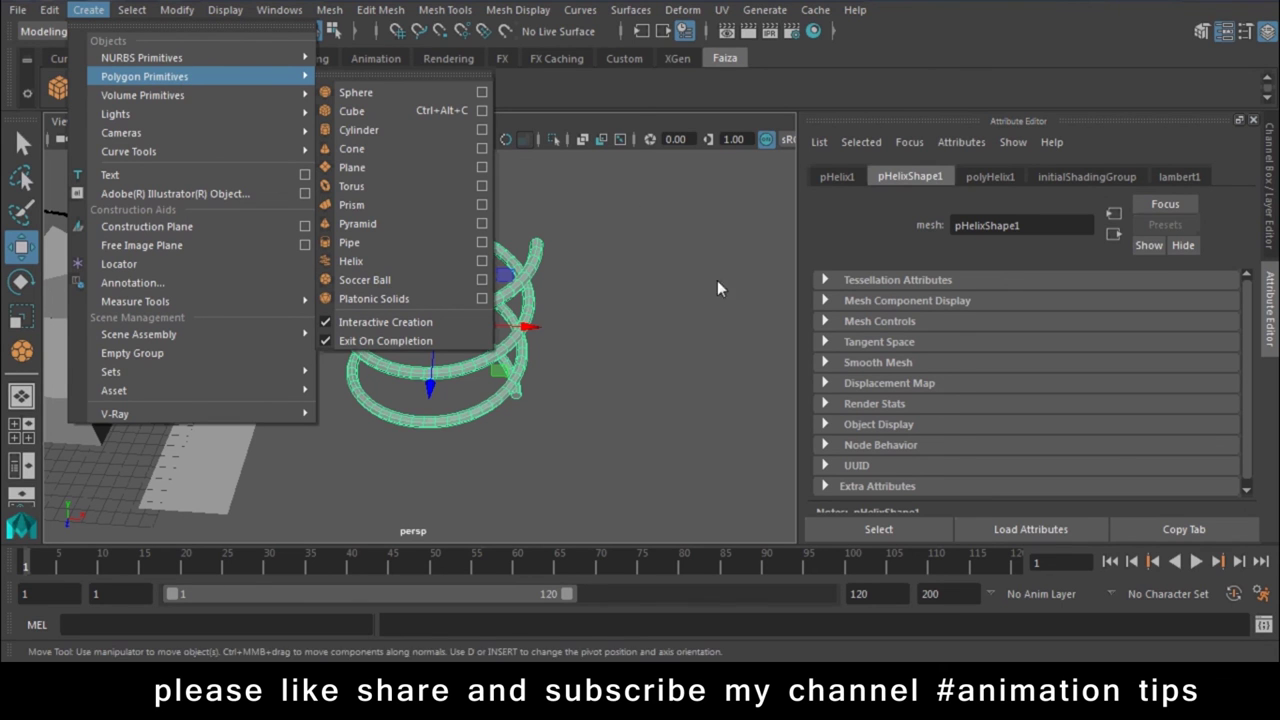
left_click(533, 332)
left_click(532, 278)
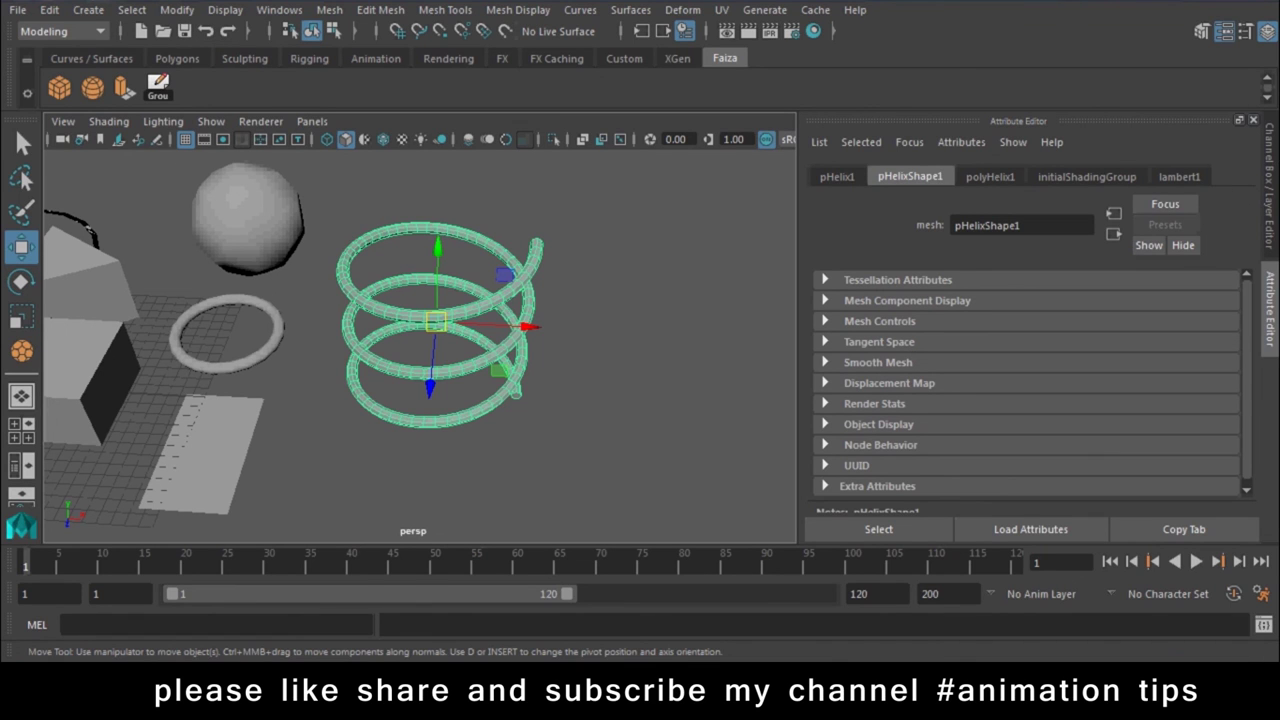
- Show the Channel Box for pHelix1 and expand its polyHelix1 inputs
left_click(1272, 186)
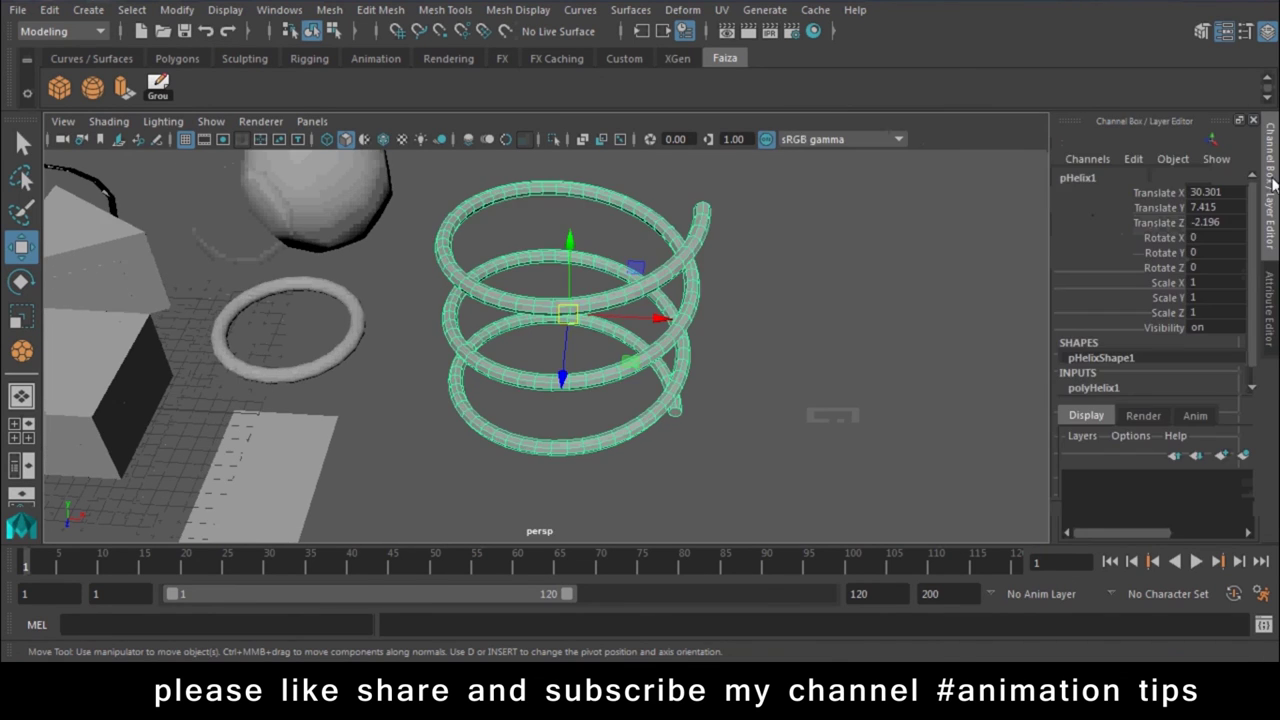
scroll(1192, 300, "down", 1)
left_click(1100, 374)
scroll(1122, 377, "down", 3)
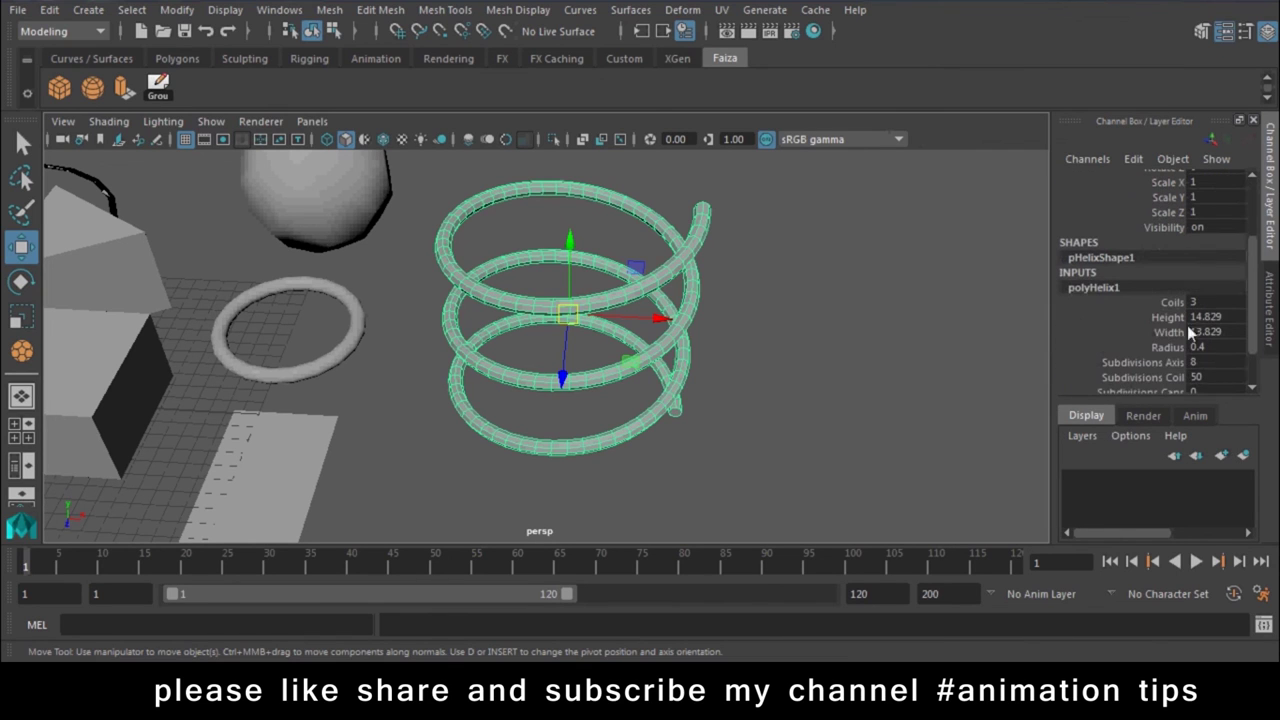
scroll(1202, 315, "down", 2)
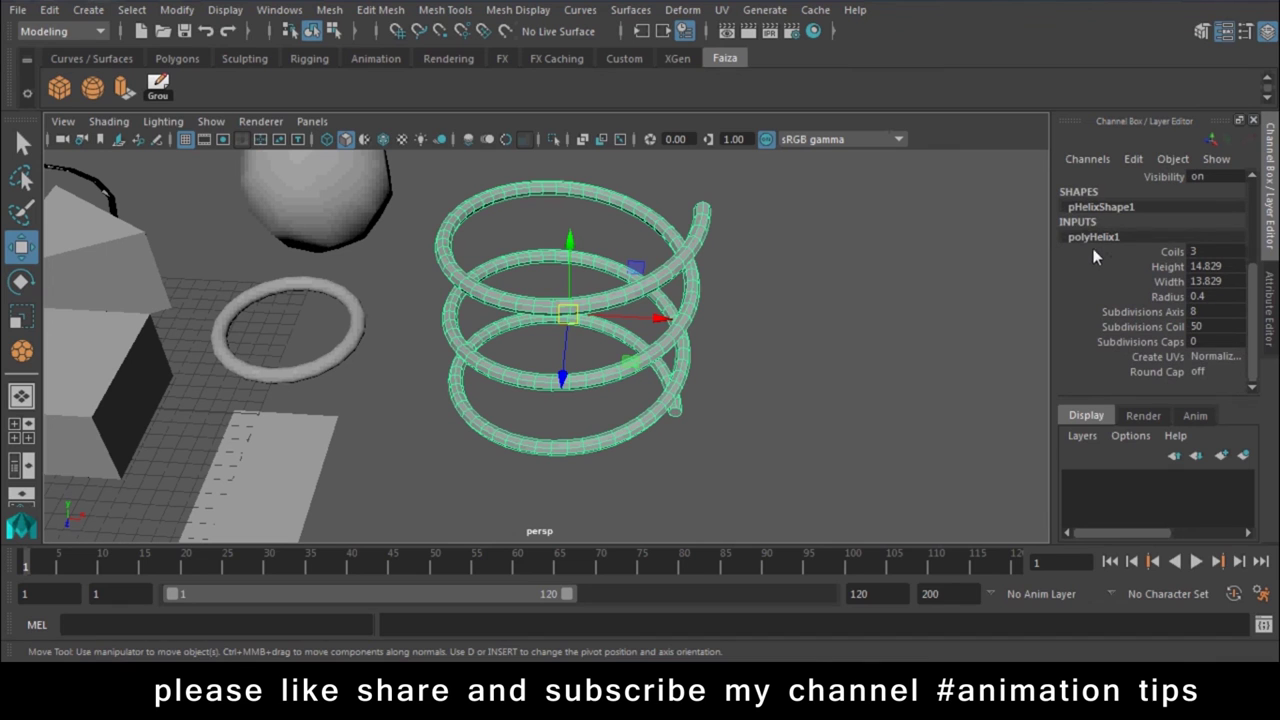
left_click(771, 366)
left_click(688, 340)
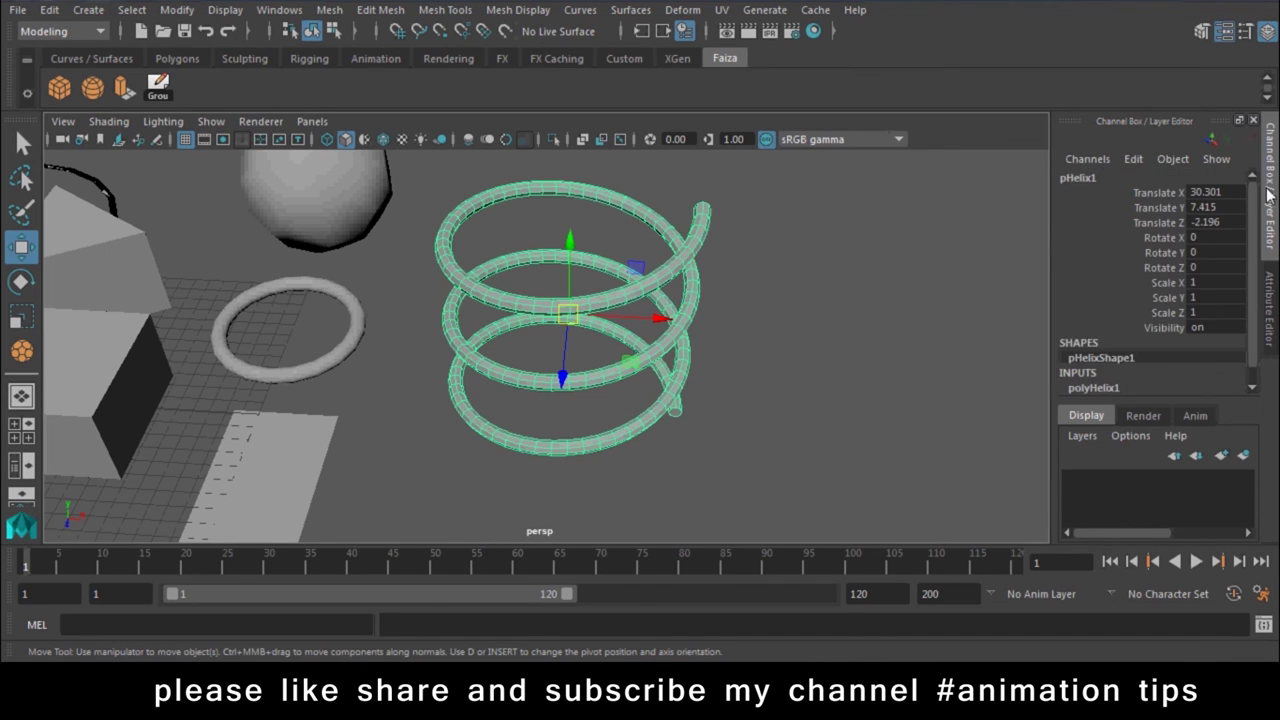
key("ctrl+a")
scroll(1132, 278, "down", 1)
left_click(1093, 372)
scroll(1112, 362, "down", 3)
scroll(1170, 331, "down", 3)
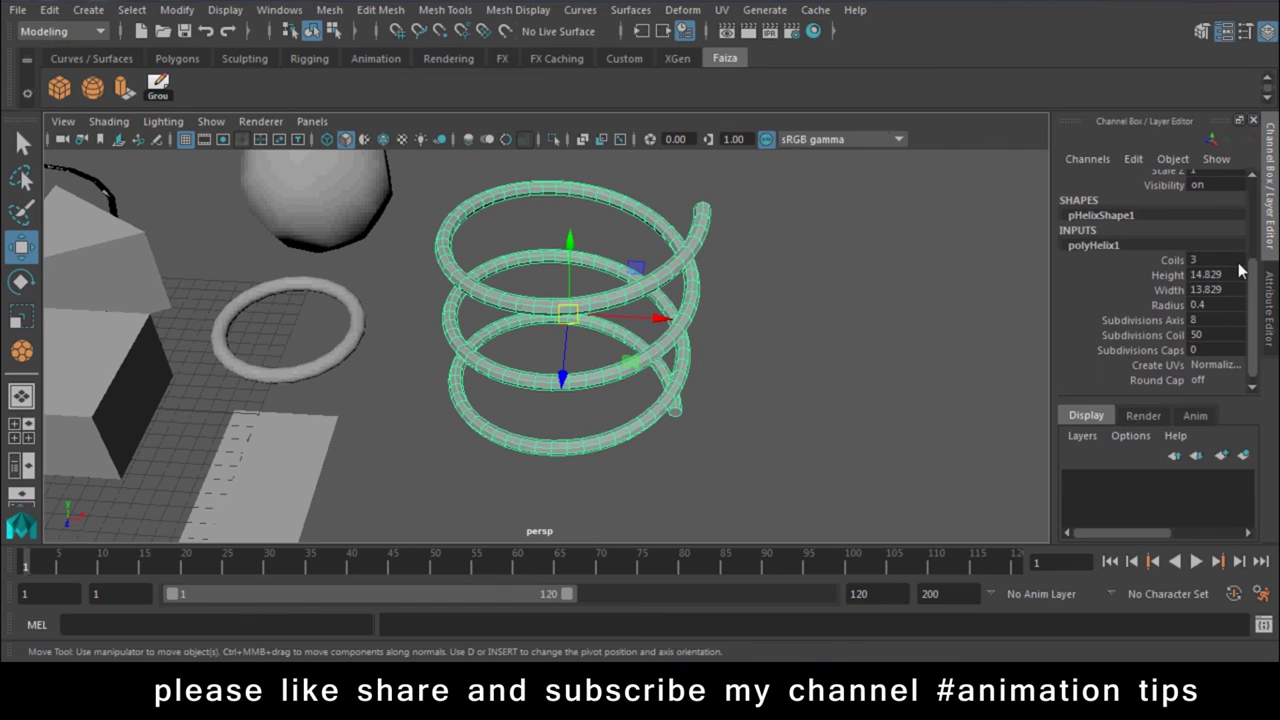
- Set Coils 7.6, Height 20.429 and Radius 0.8, undoing the Width change
left_click(1174, 262)
mouse_move(659, 428)
middle_mouse_down()
mouse_move(694, 430)
mouse_move(637, 423)
mouse_move(700, 427)
mouse_move(629, 420)
mouse_move(694, 429)
middle_mouse_up()
mouse_move(694, 429)
left_mouse_down("alt")
mouse_move(717, 381)
mouse_move(930, 302)
left_mouse_up("alt")
middle_click_drag(901, 320, 1176, 298)
left_click(1168, 290)
mouse_move(950, 378)
middle_mouse_down()
mouse_move(893, 392)
mouse_move(869, 382)
mouse_move(1106, 390)
middle_mouse_up()
key("ctrl+z")
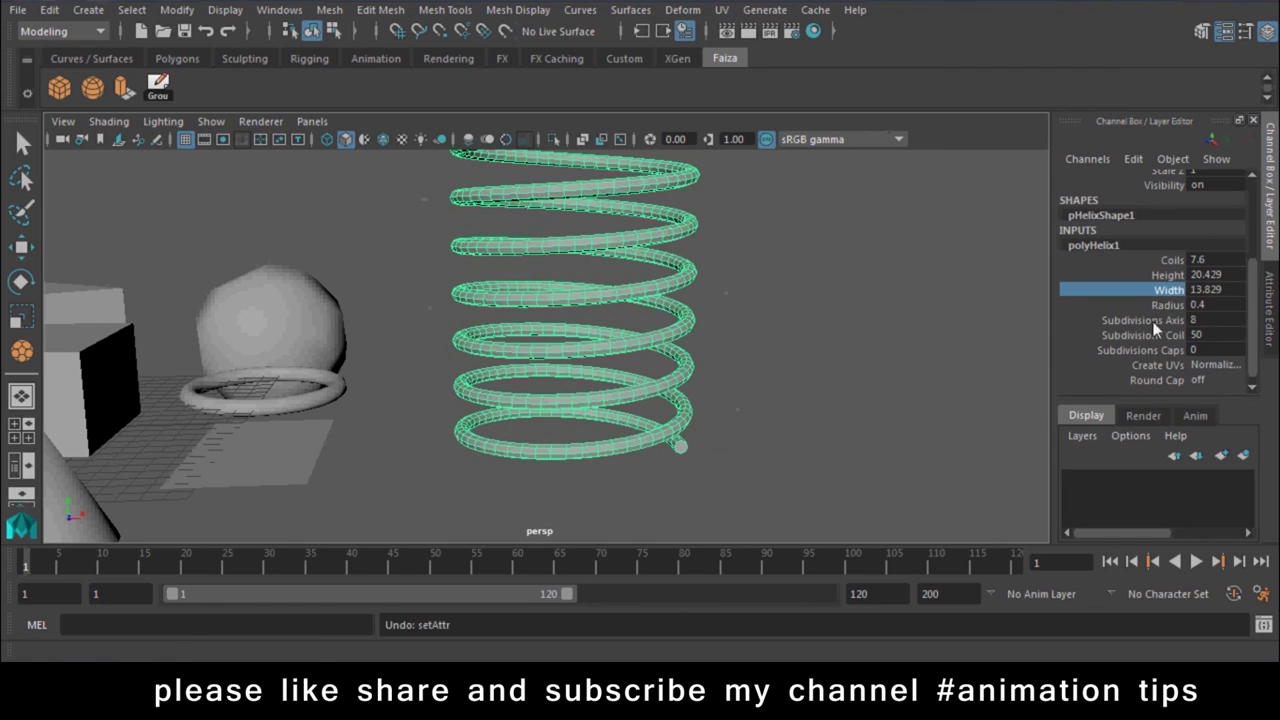
left_click(1165, 305)
mouse_move(812, 349)
middle_mouse_down()
mouse_move(885, 358)
mouse_move(796, 357)
mouse_move(830, 369)
mouse_move(816, 374)
middle_mouse_up()
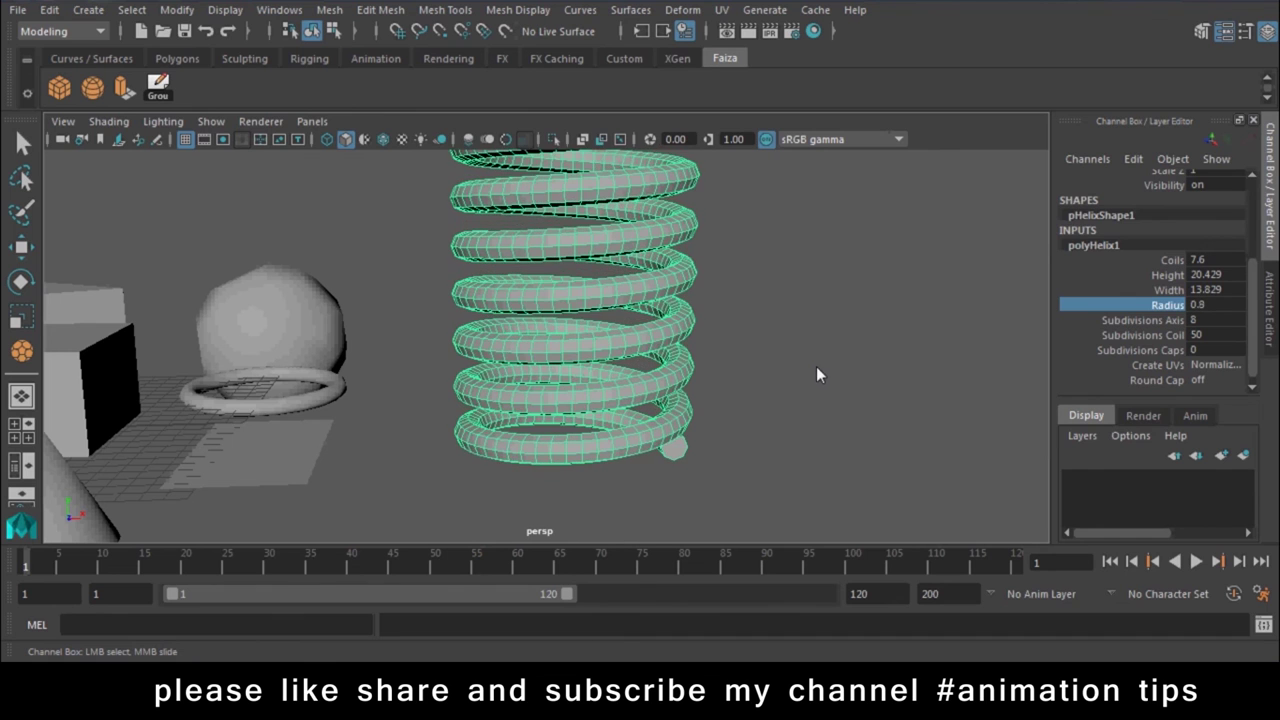
mouse_move(816, 374)
left_mouse_down("alt")
mouse_move(723, 402)
mouse_move(366, 372)
mouse_move(559, 423)
mouse_move(647, 374)
mouse_move(558, 492)
left_mouse_up("alt")
left_click(733, 350)
- Raise pCylinder1's Subdivisions Axis to 36 in polyCylinder1, undoing a stray Height change
left_click(687, 321)
scroll(1141, 314, "down", 1)
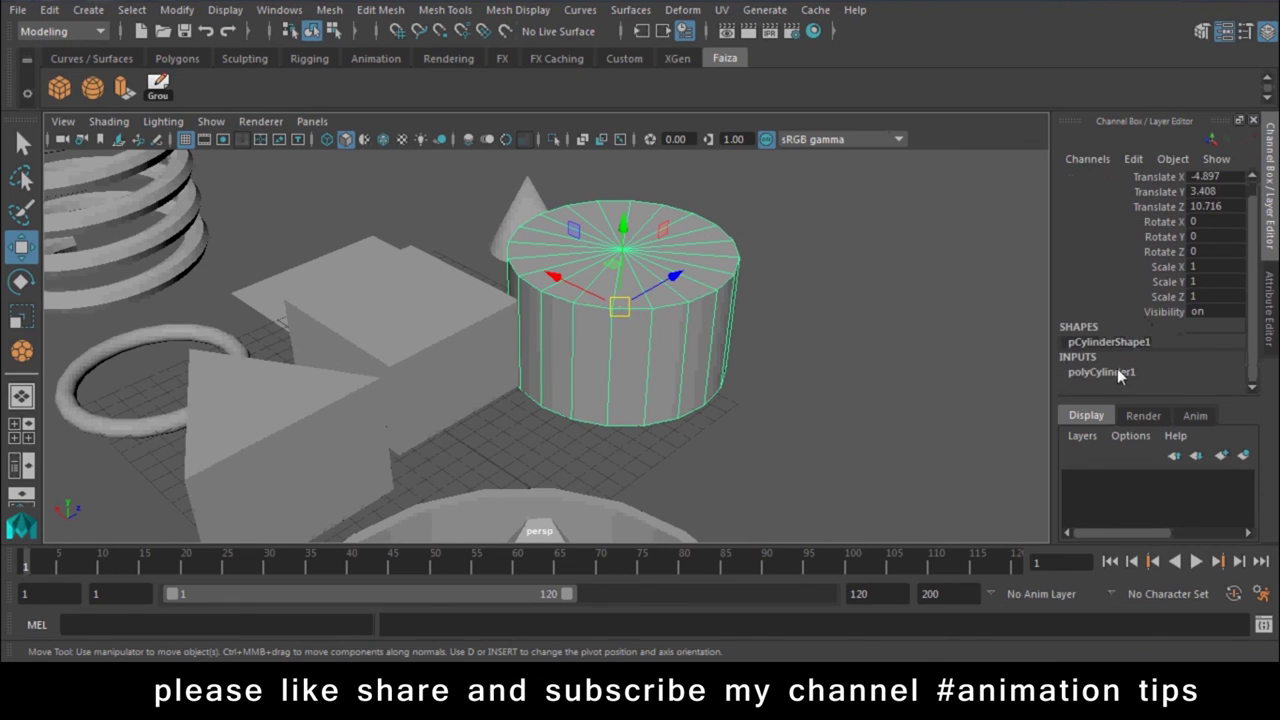
left_click(1101, 371)
scroll(1161, 316, "down", 2)
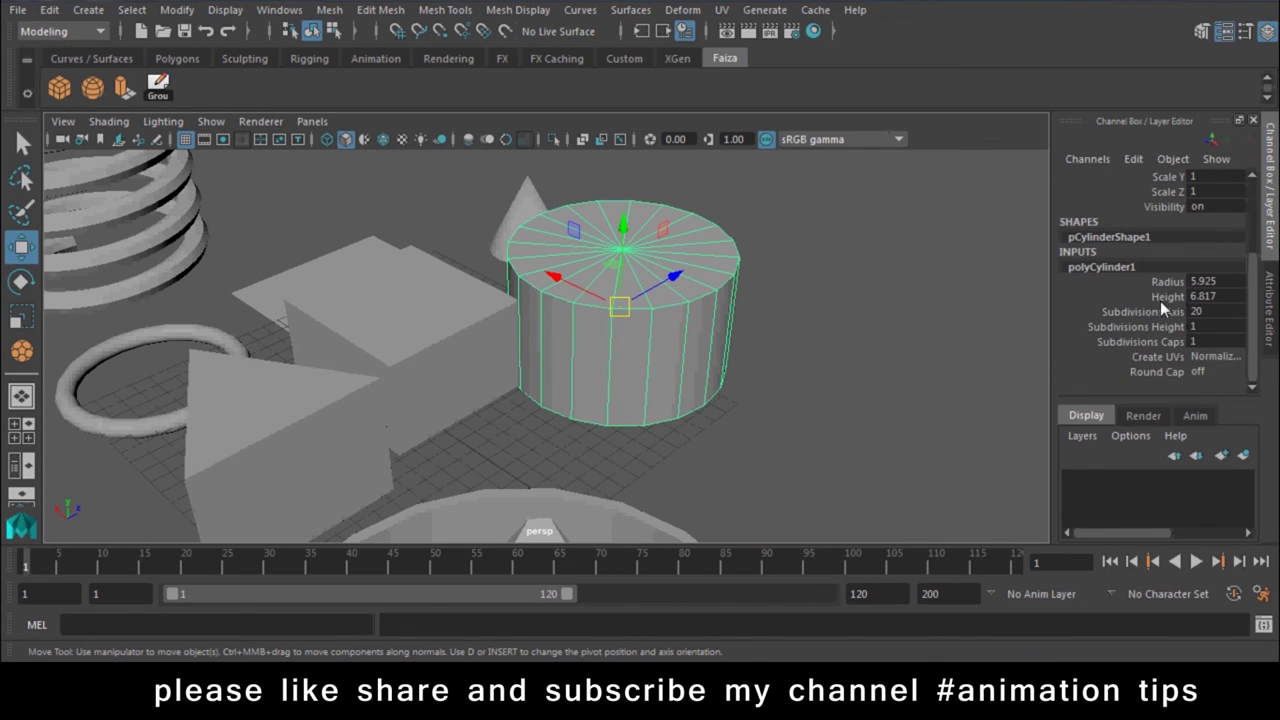
left_click(1167, 297)
mouse_move(826, 306)
middle_mouse_down()
mouse_move(934, 322)
mouse_move(888, 327)
middle_mouse_up()
key("ctrl+z")
left_click(1162, 283)
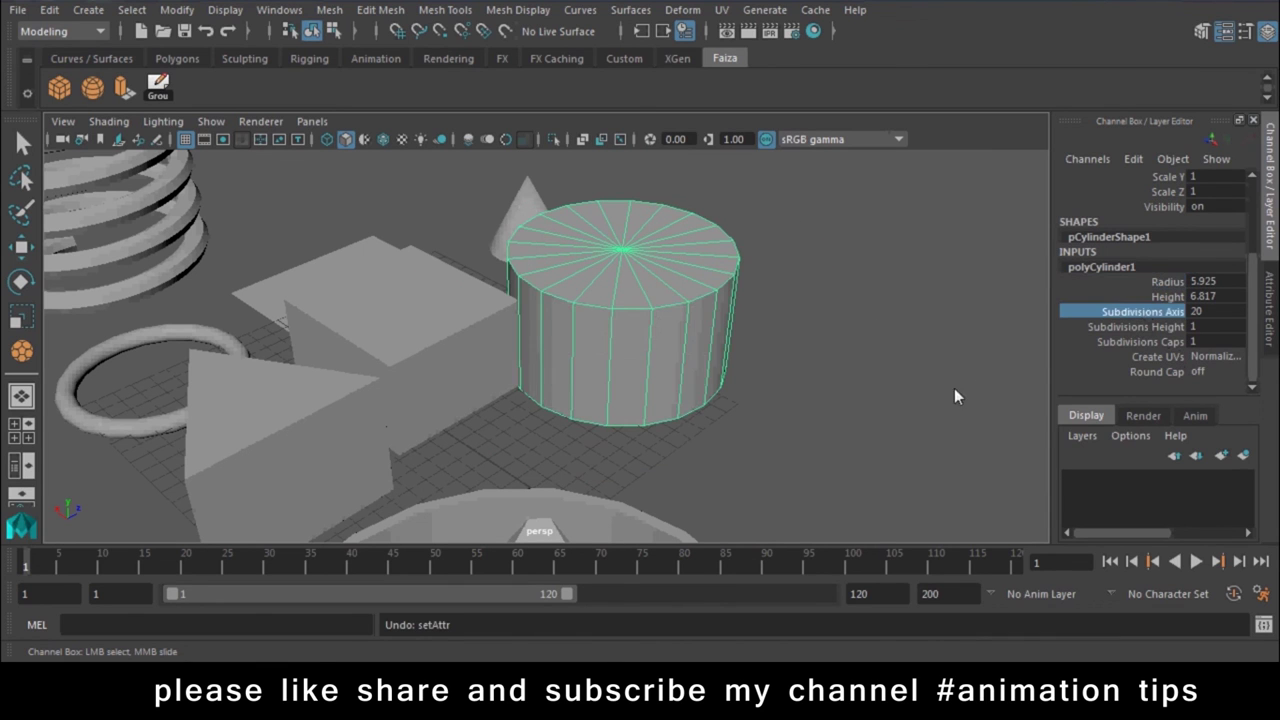
mouse_move(954, 396)
middle_mouse_down()
mouse_move(781, 408)
mouse_move(1165, 357)
mouse_move(827, 385)
mouse_move(1092, 380)
middle_mouse_up()
mouse_move(767, 350)
left_mouse_down("alt")
mouse_move(590, 345)
mouse_move(595, 389)
mouse_move(520, 423)
mouse_move(644, 386)
mouse_move(560, 380)
mouse_move(620, 400)
mouse_move(740, 343)
mouse_move(779, 364)
mouse_move(495, 399)
mouse_move(528, 433)
left_mouse_up("alt")
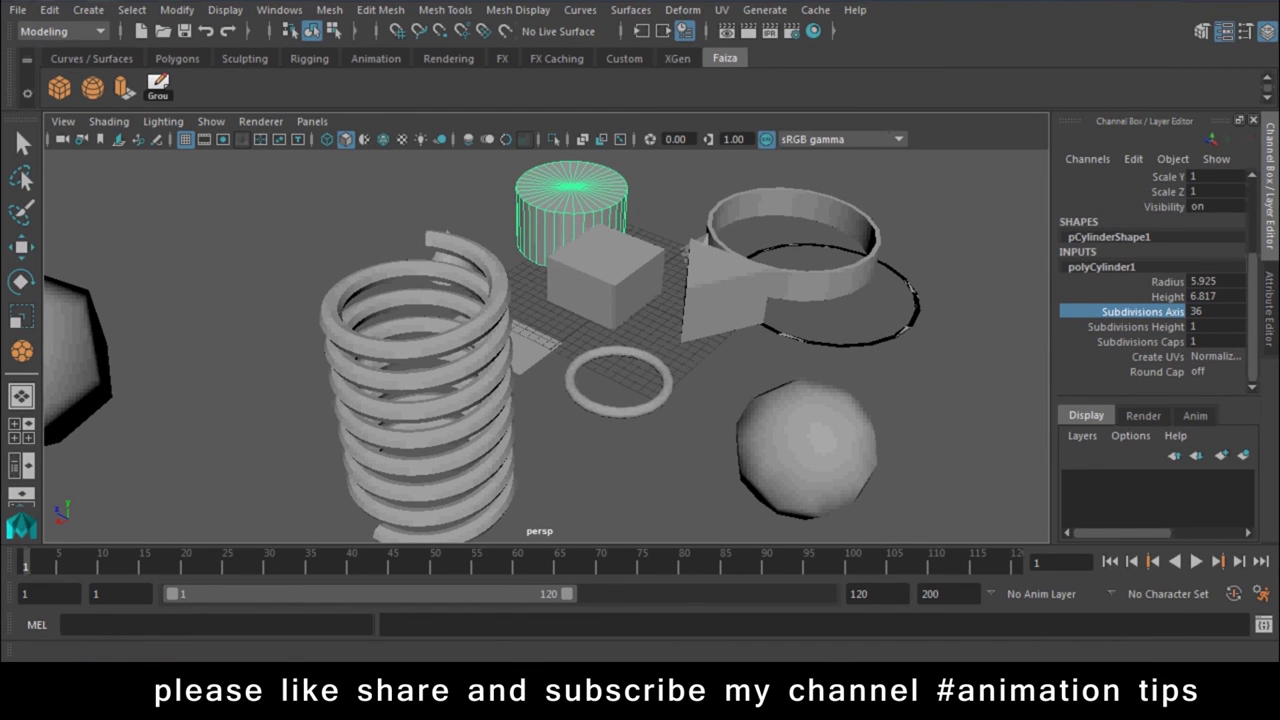
left_click(1117, 700)
- Open the CamStudio recorder window from its tray icon
left_click(1092, 594)
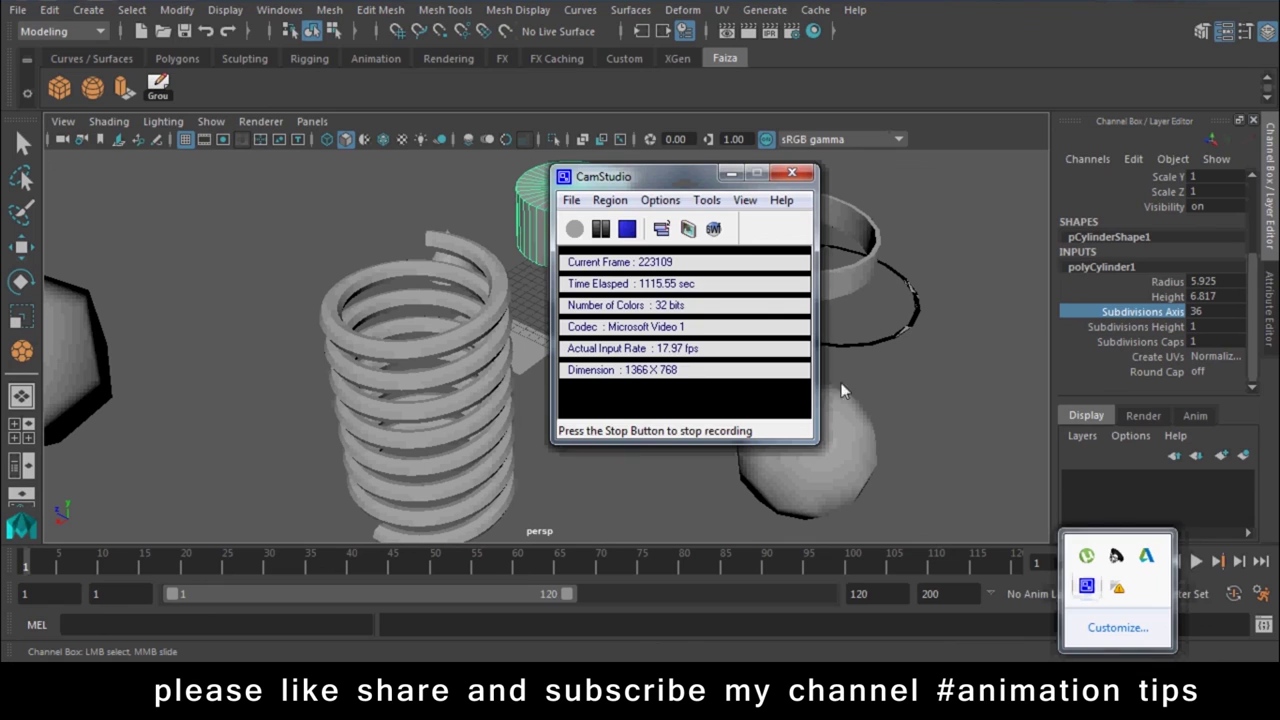